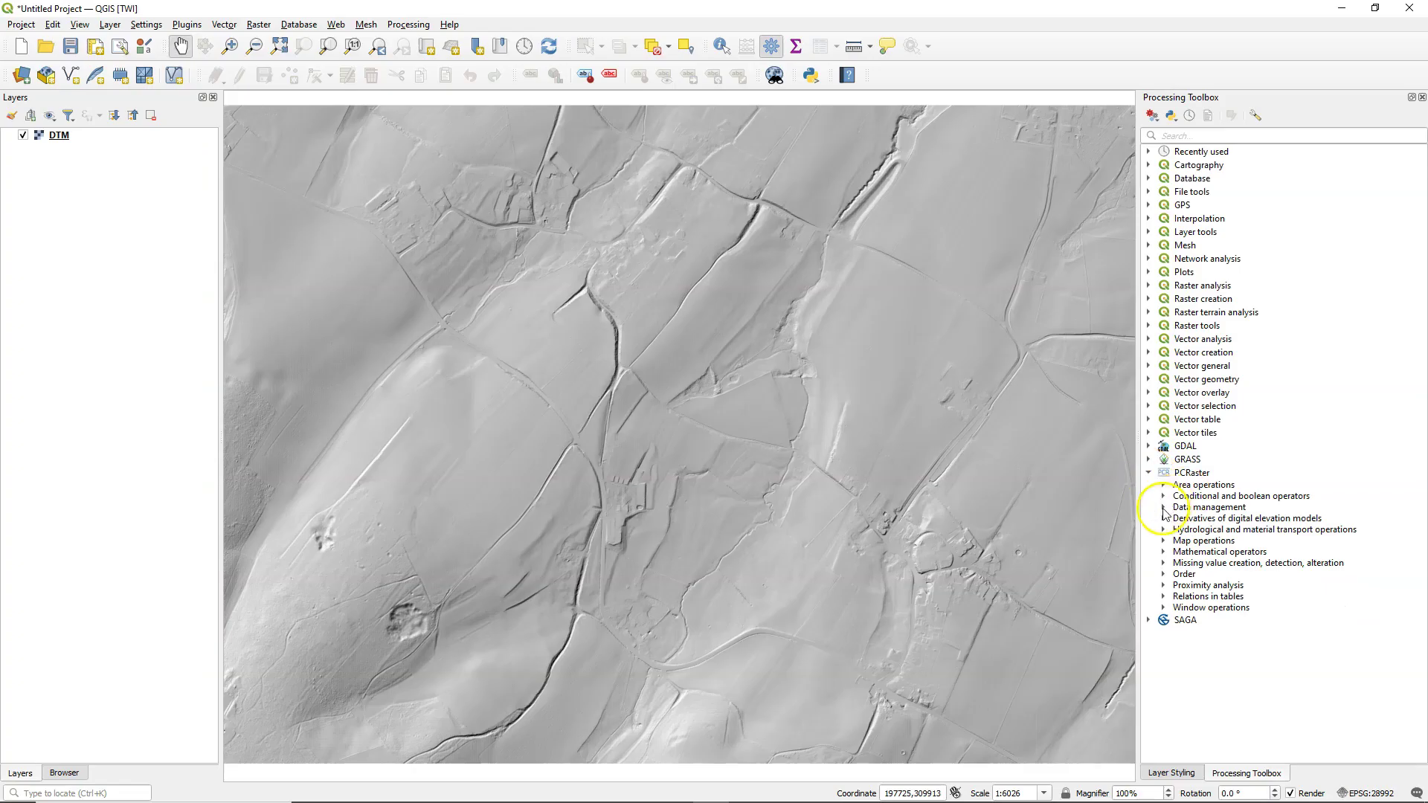
Step: Open Convert to PCRaster Format for the DTM with Scalar output type, saving to a file
left_click(1163, 508)
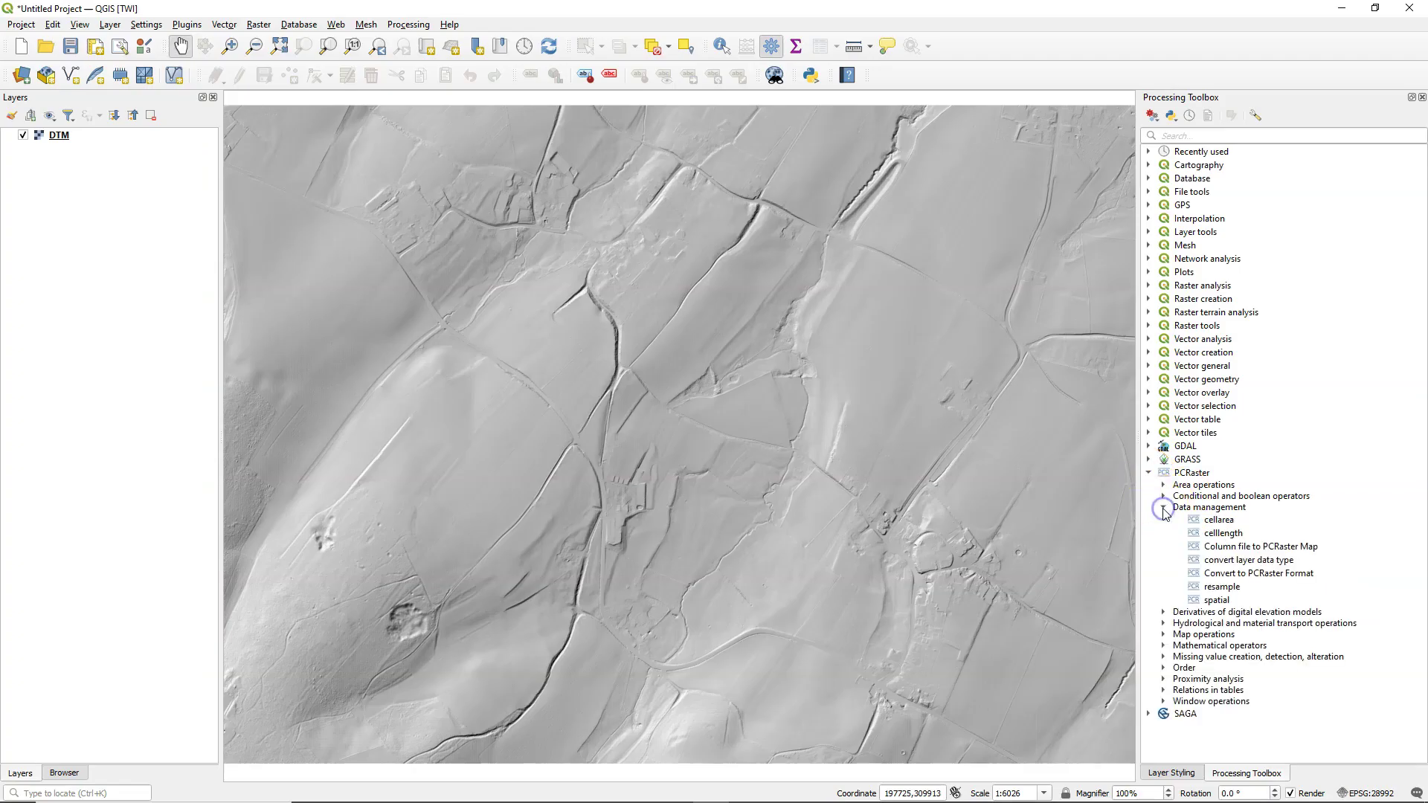
double_click(1262, 574)
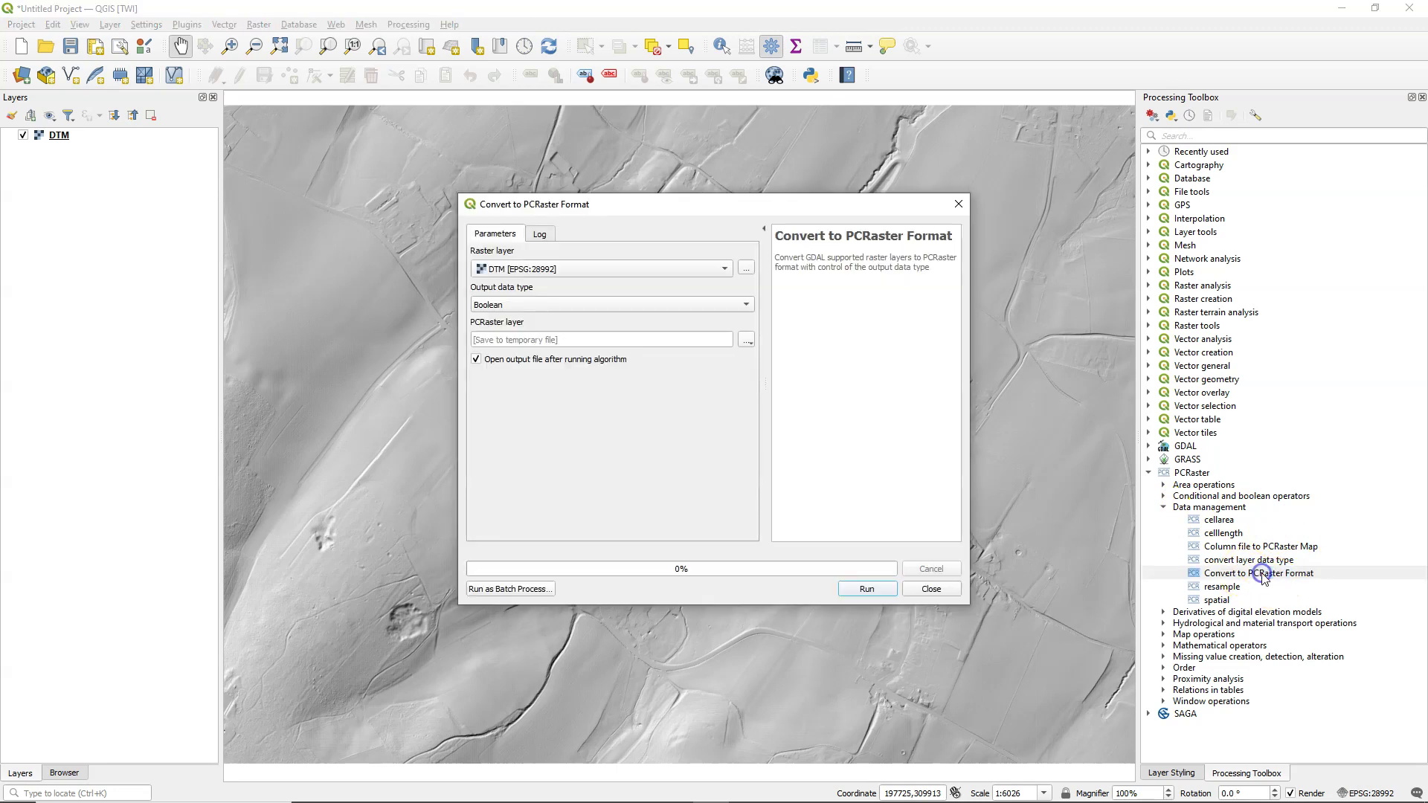
left_click(536, 305)
left_click(503, 351)
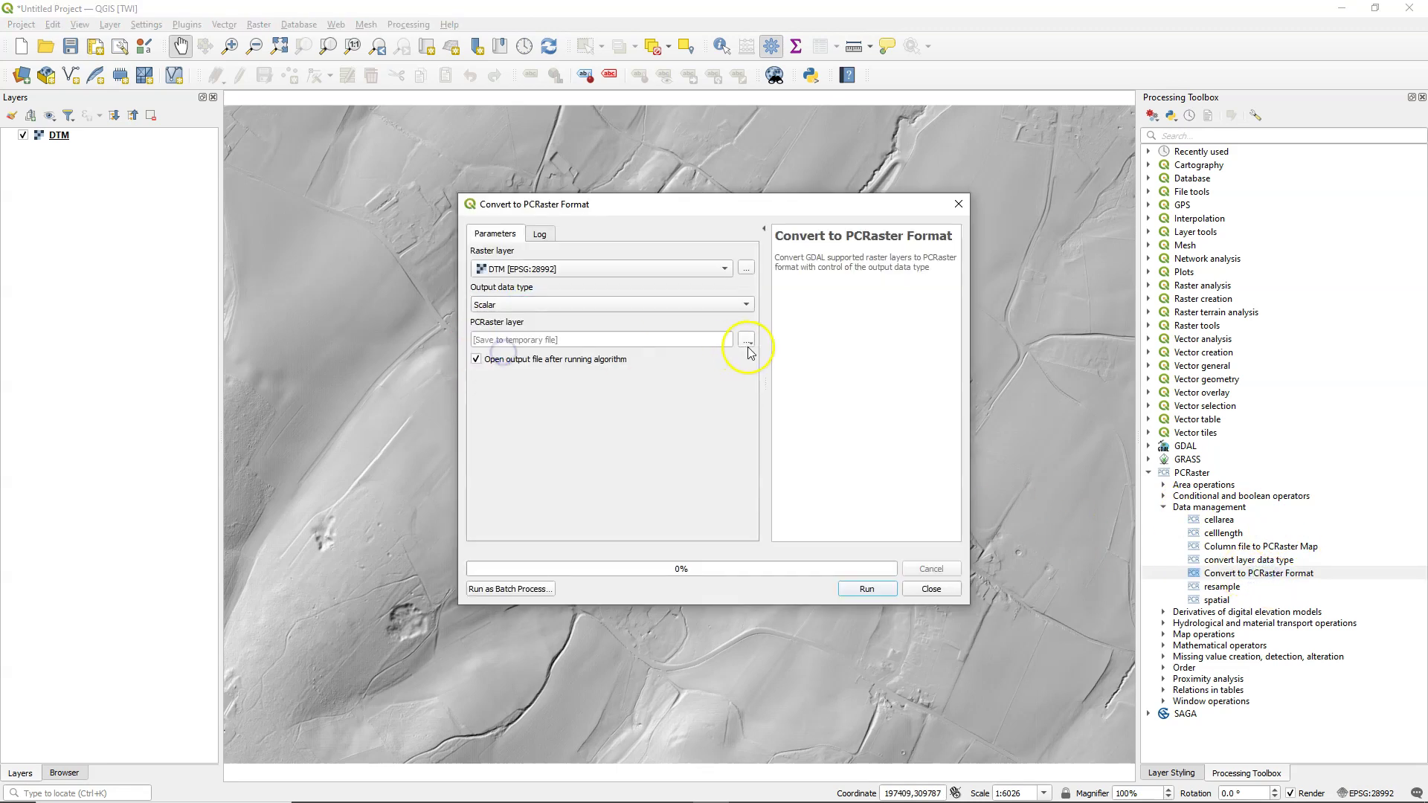
left_click(748, 342)
left_click(787, 373)
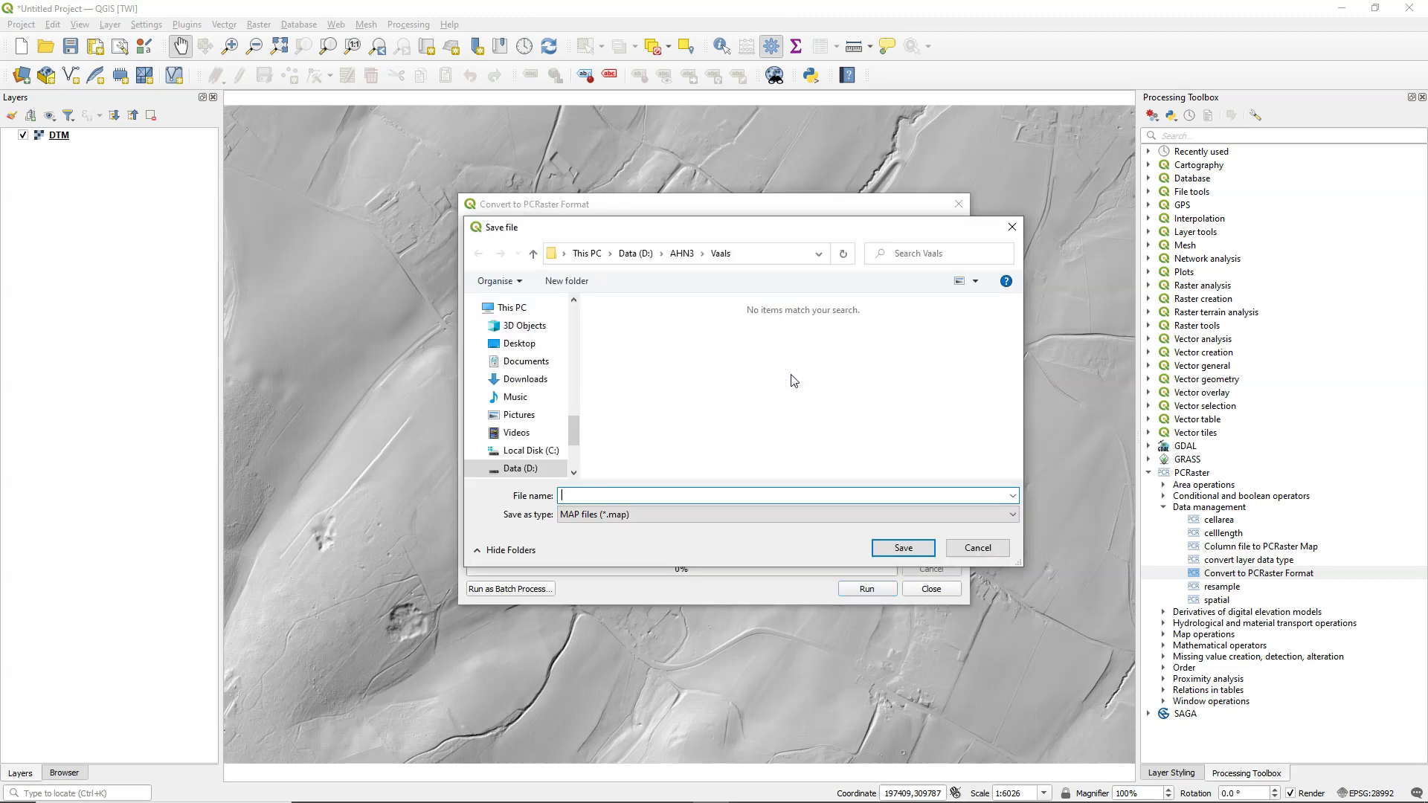
Step: Save the converted output as dtm.map, run the conversion, and close the dialog
type("dtm")
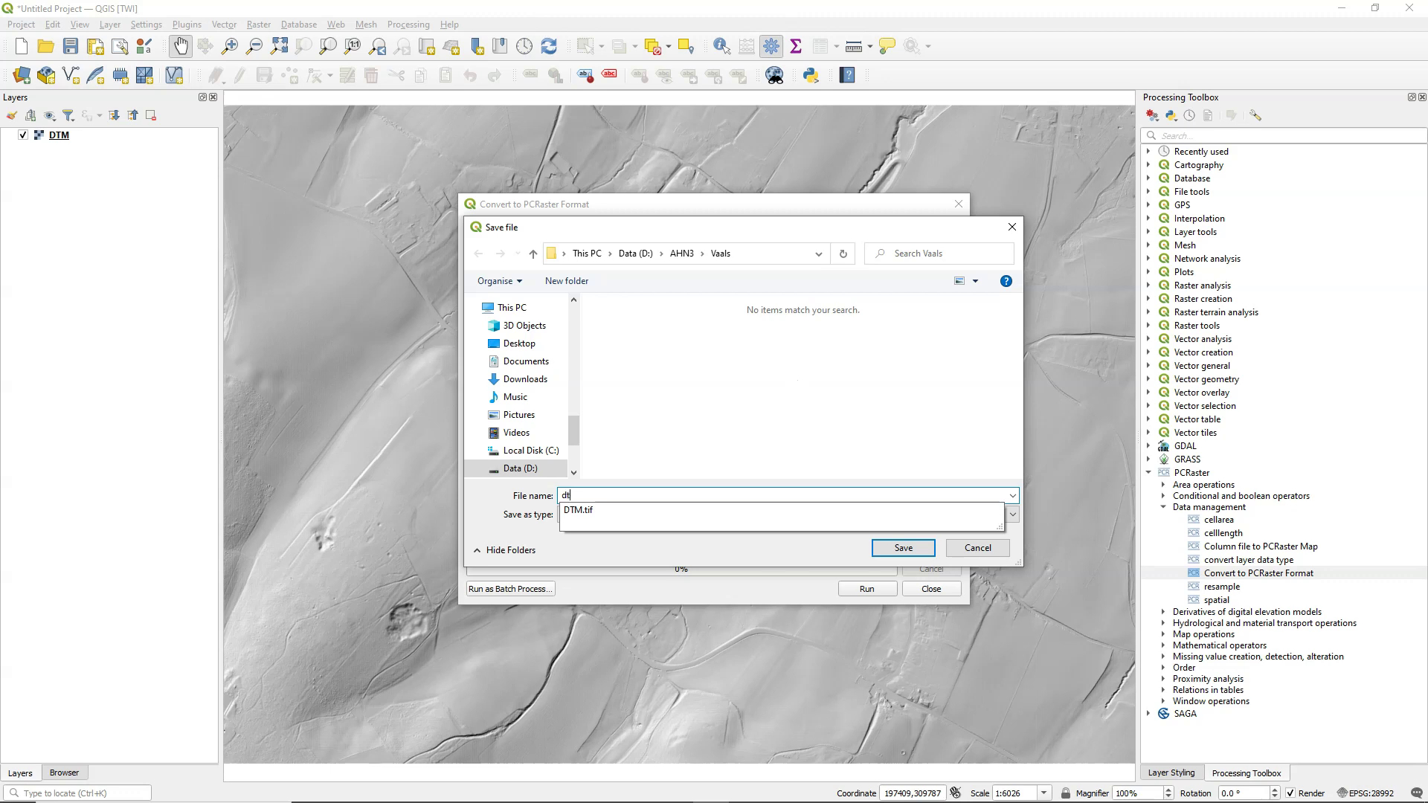
left_click(676, 550)
left_click(914, 551)
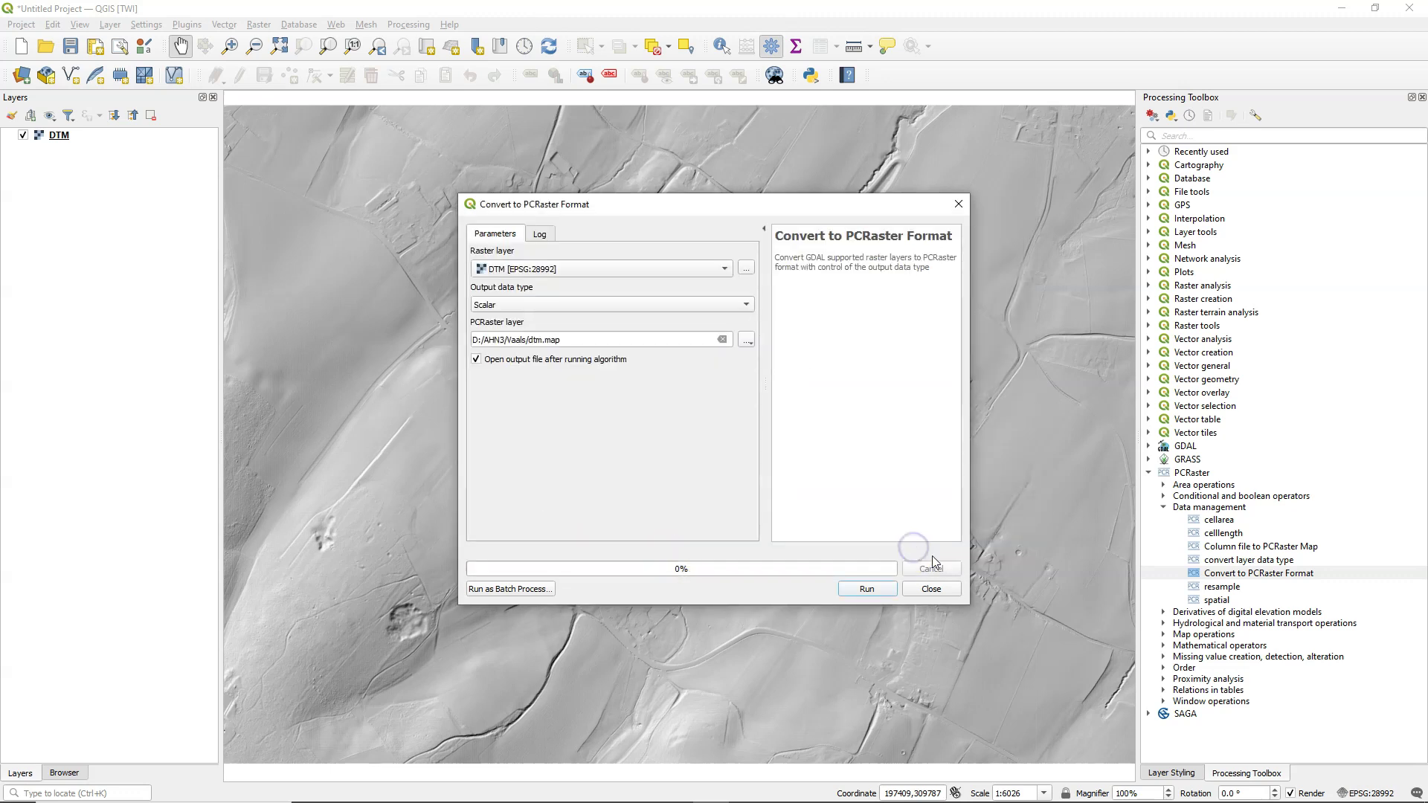
left_click(869, 589)
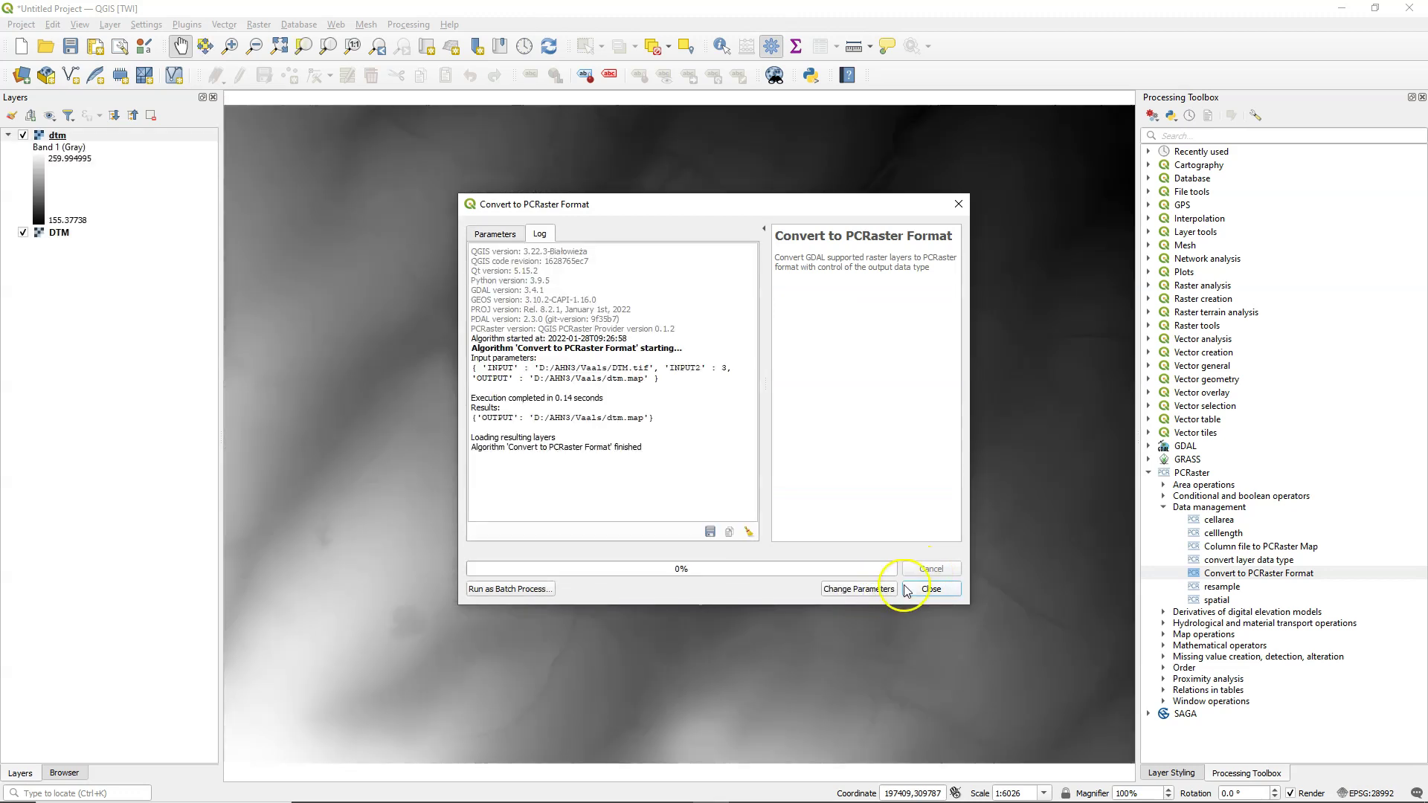
left_click(933, 589)
left_click(934, 589)
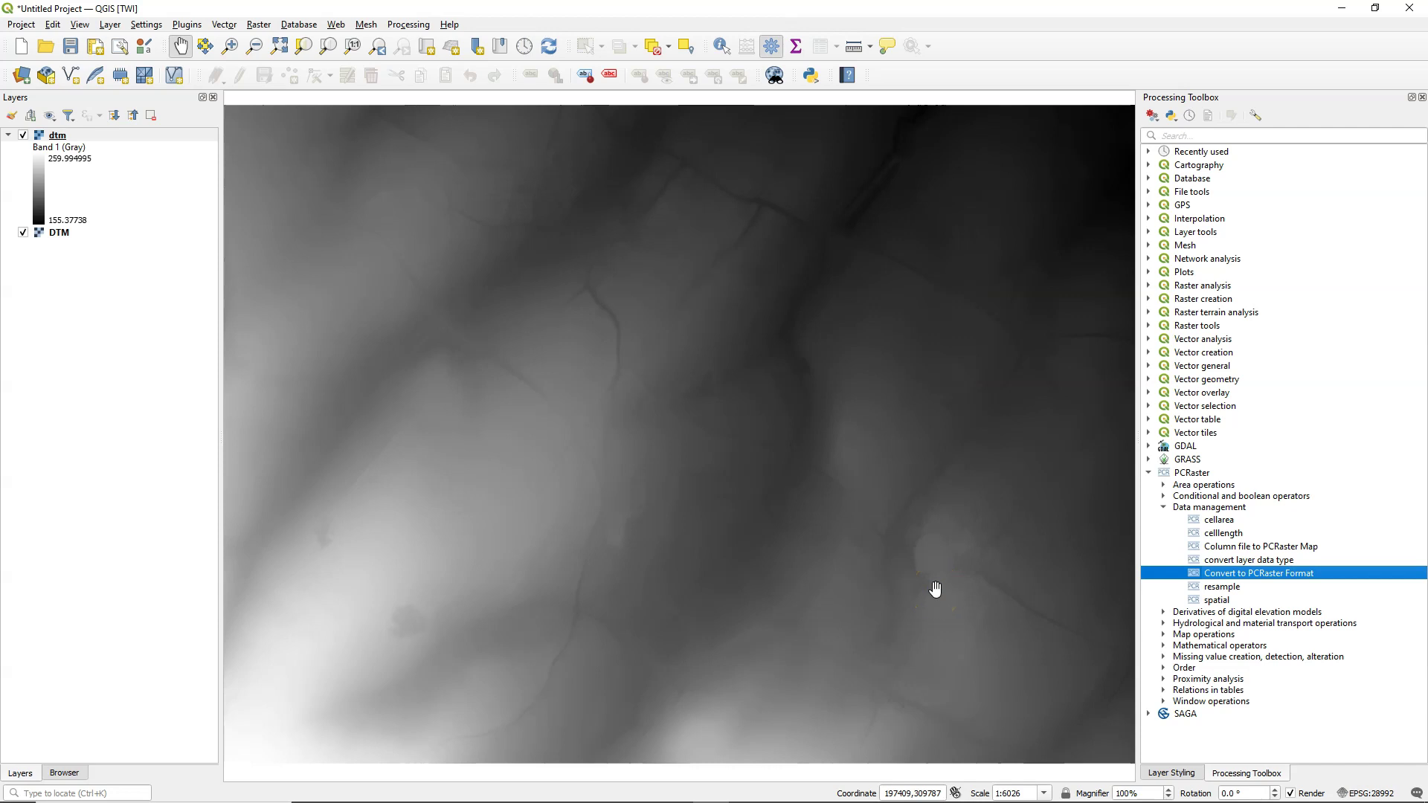
Step: Run the PCRaster slope tool on dtm, saving the result as slopefraction.map
left_click(1164, 612)
double_click(1215, 678)
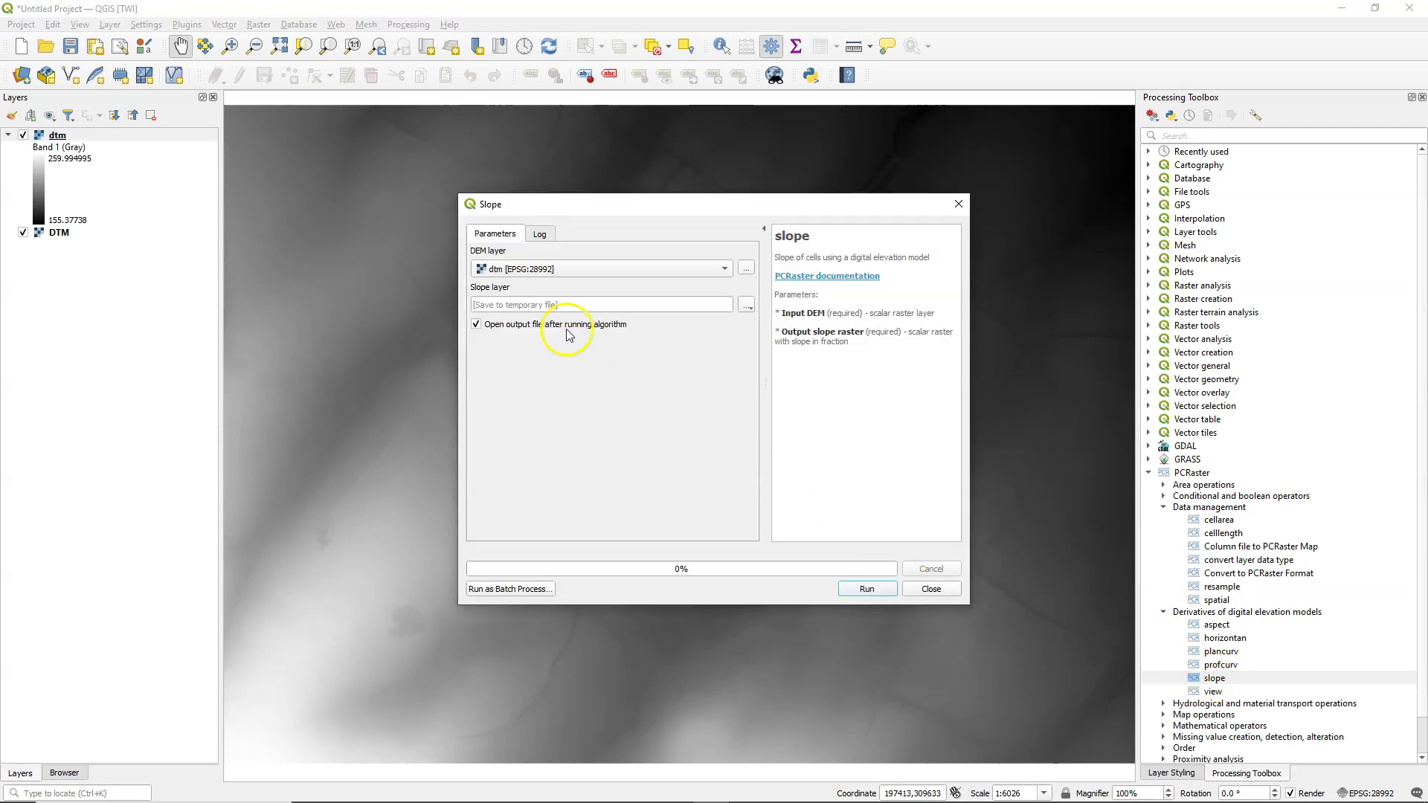
left_click(746, 305)
left_click(768, 334)
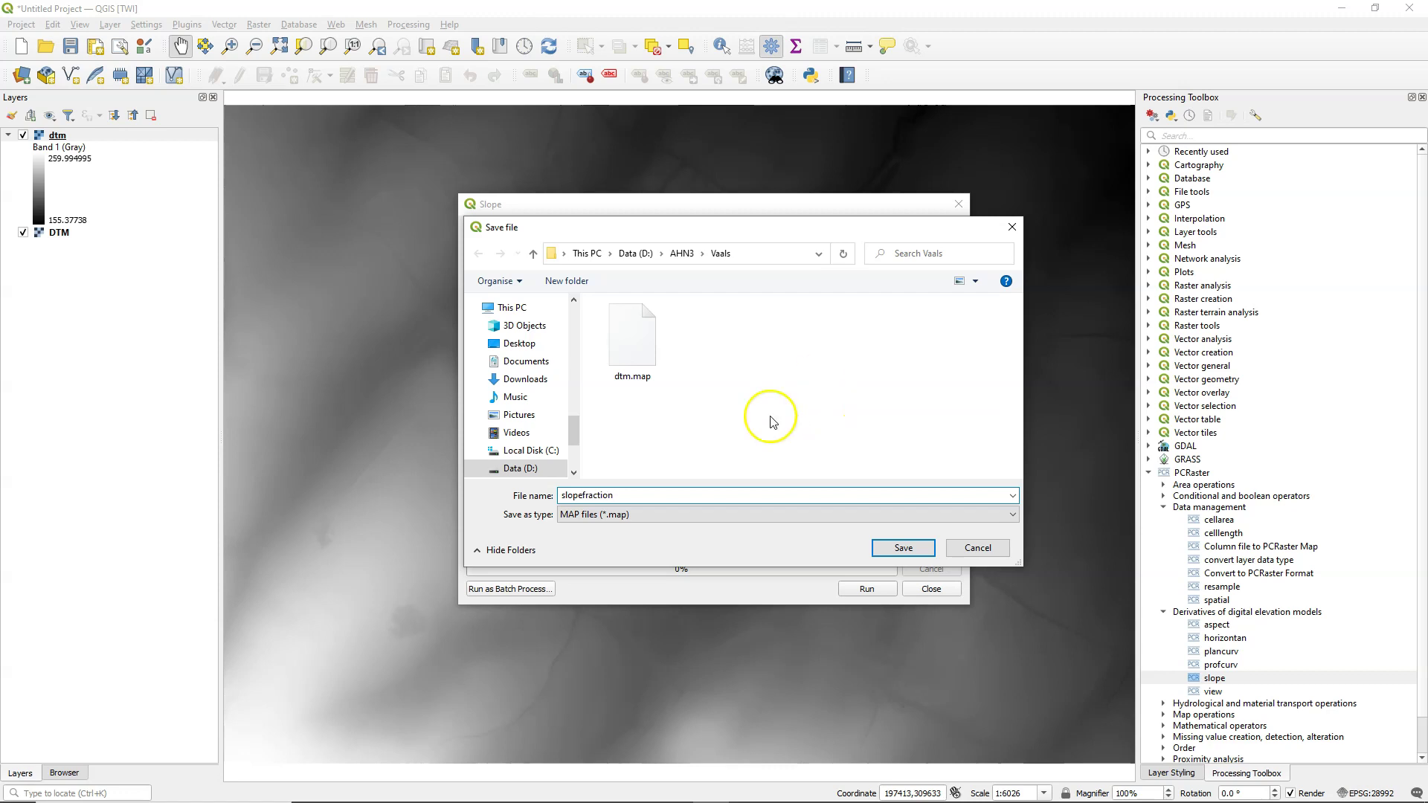
left_click(903, 547)
left_click(867, 589)
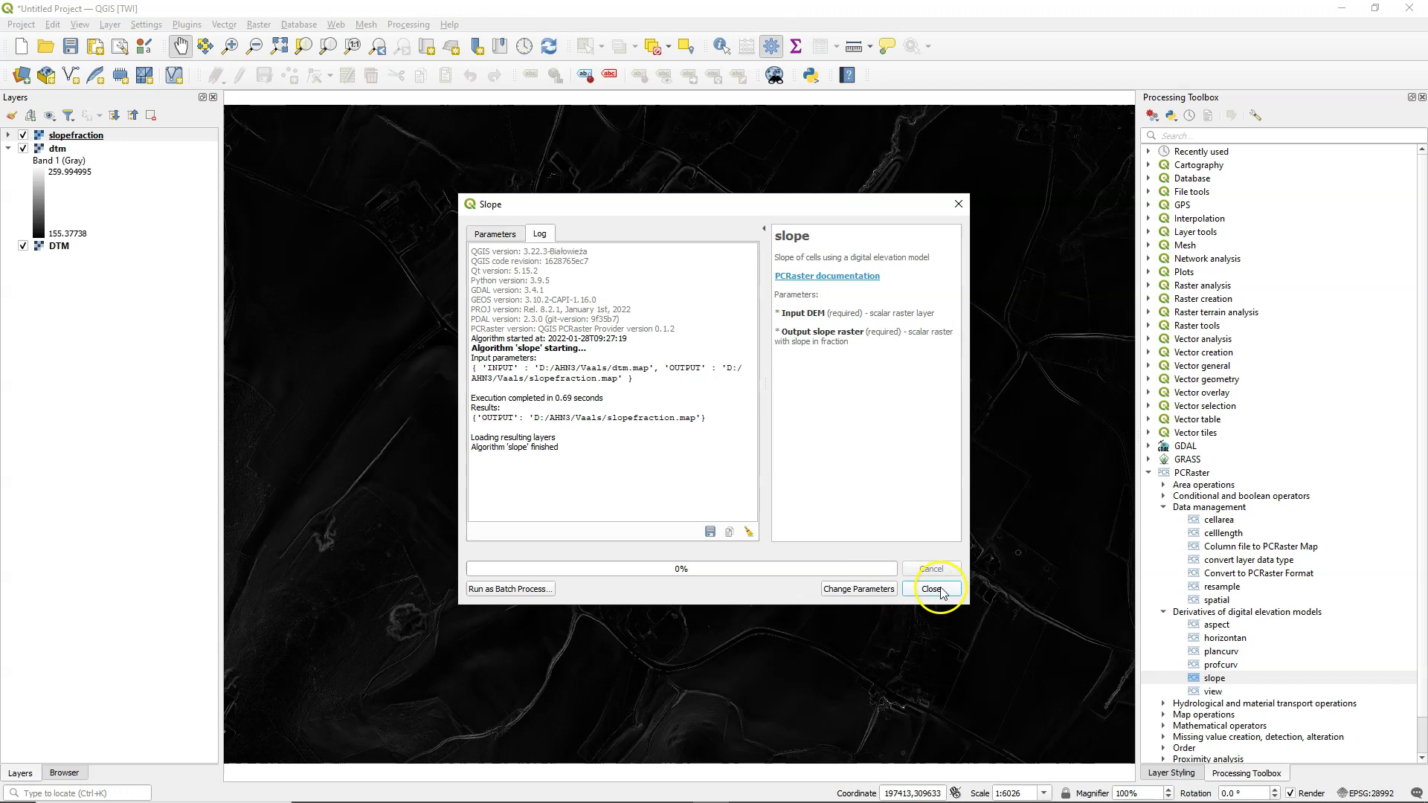
left_click(932, 589)
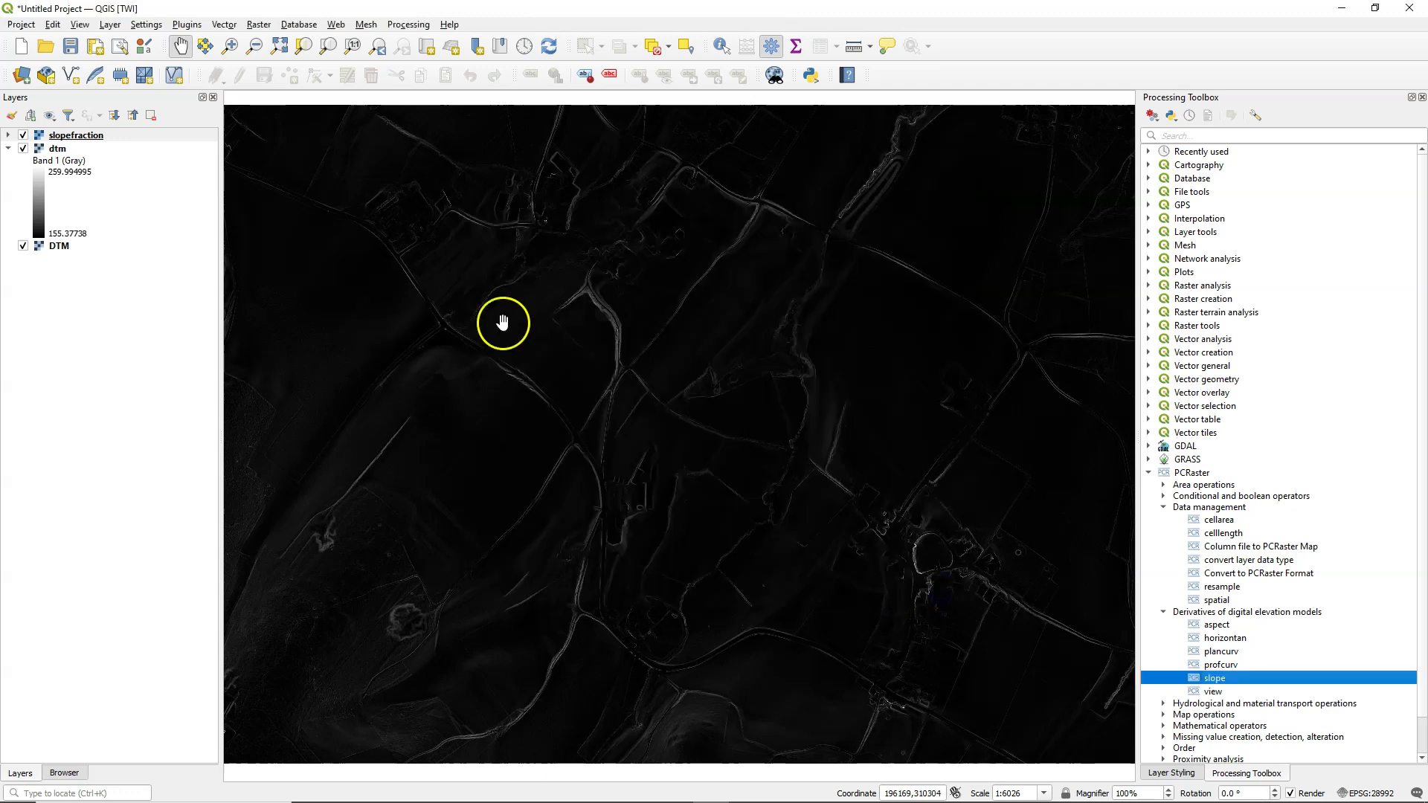
Step: Style slopefraction as singleband pseudocolor with the Turbo ramp, then return to the Processing Toolbox
left_click(11, 115)
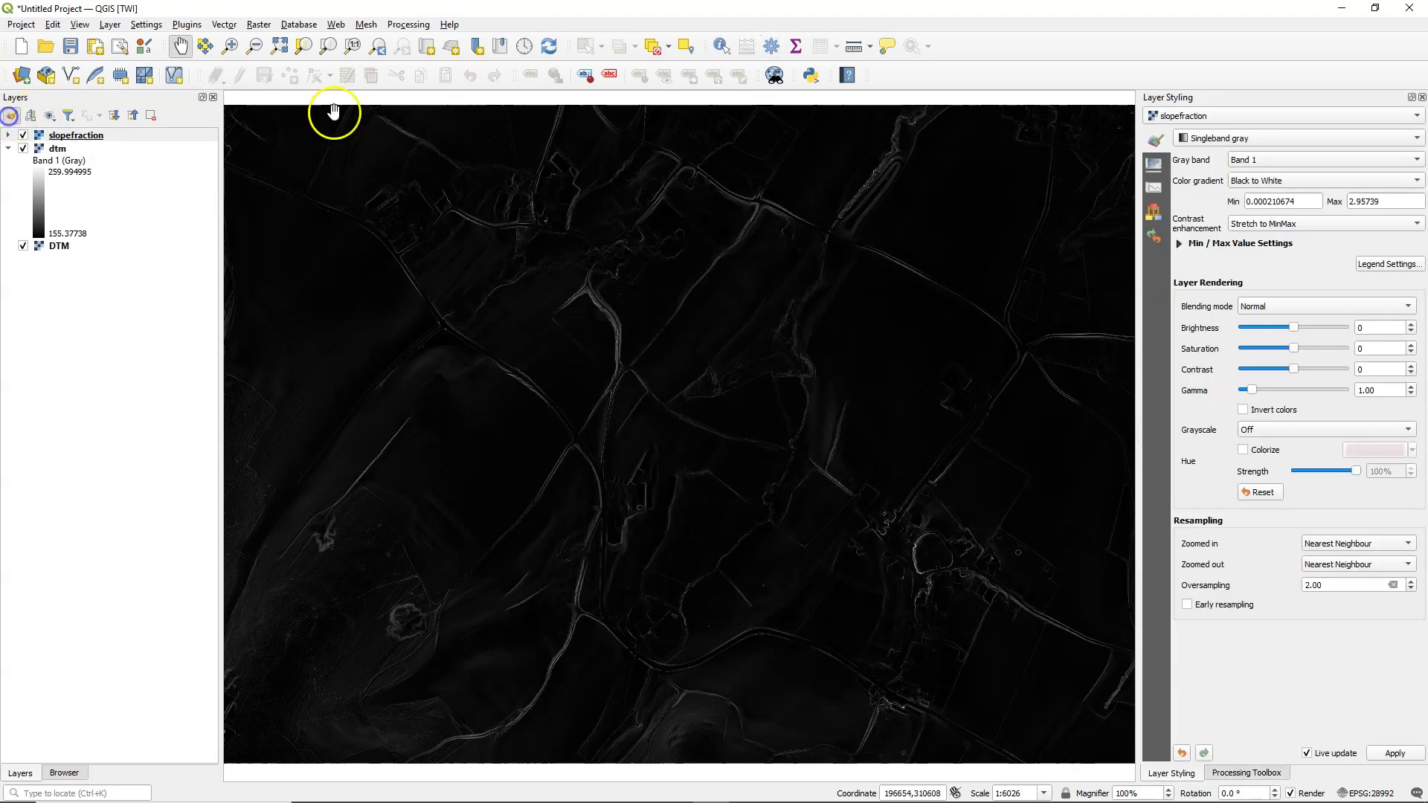
left_click(1199, 139)
left_click(1204, 151)
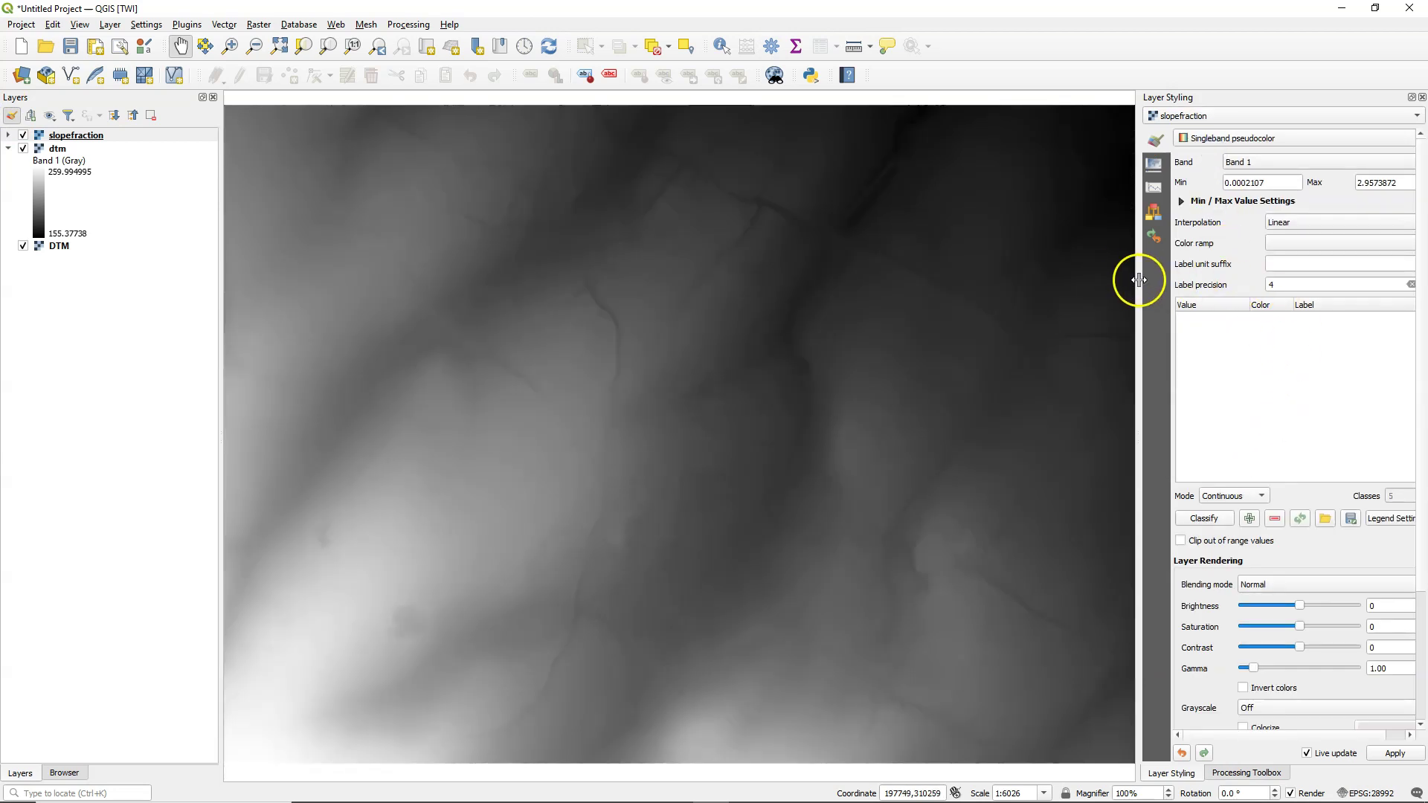
left_click_drag(1138, 277, 1050, 277)
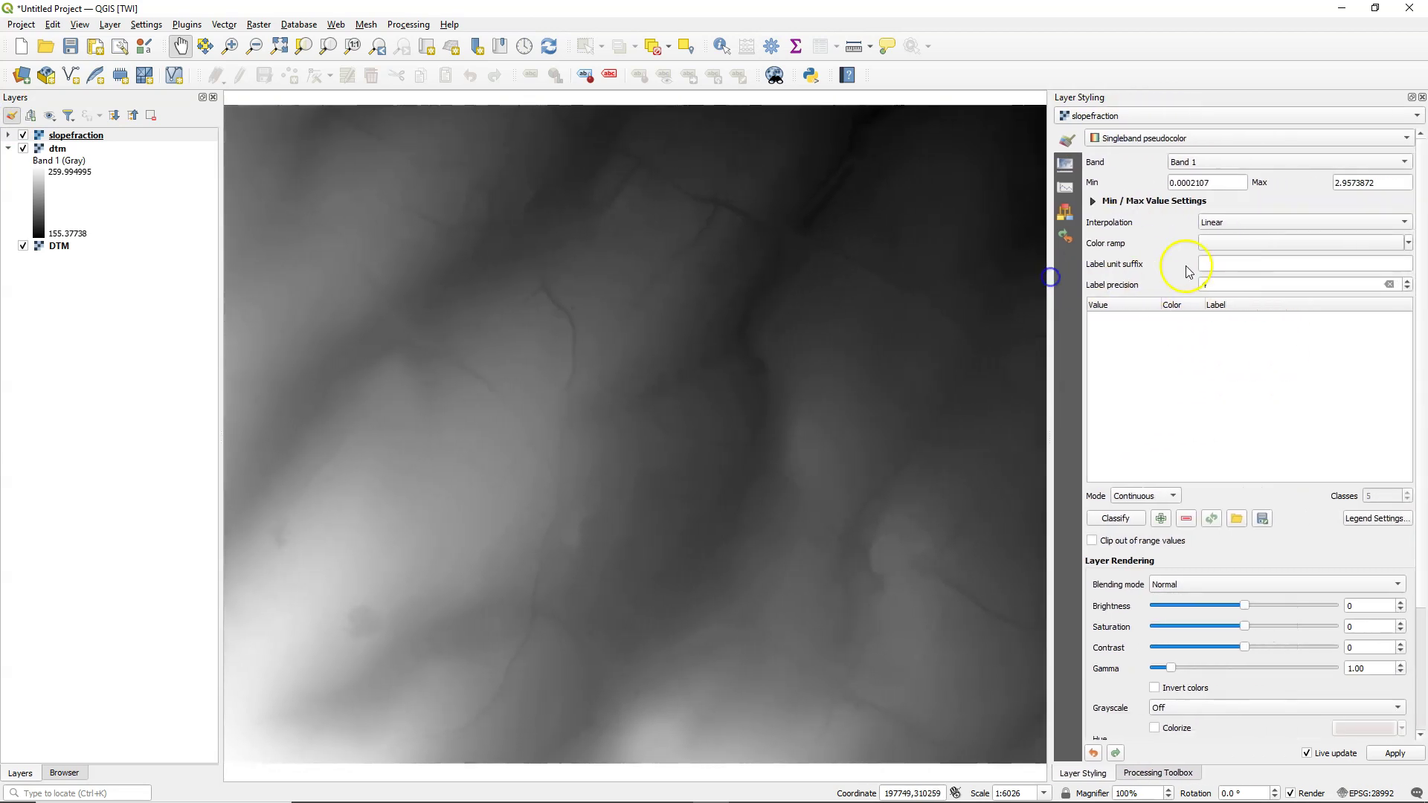
left_click(1407, 244)
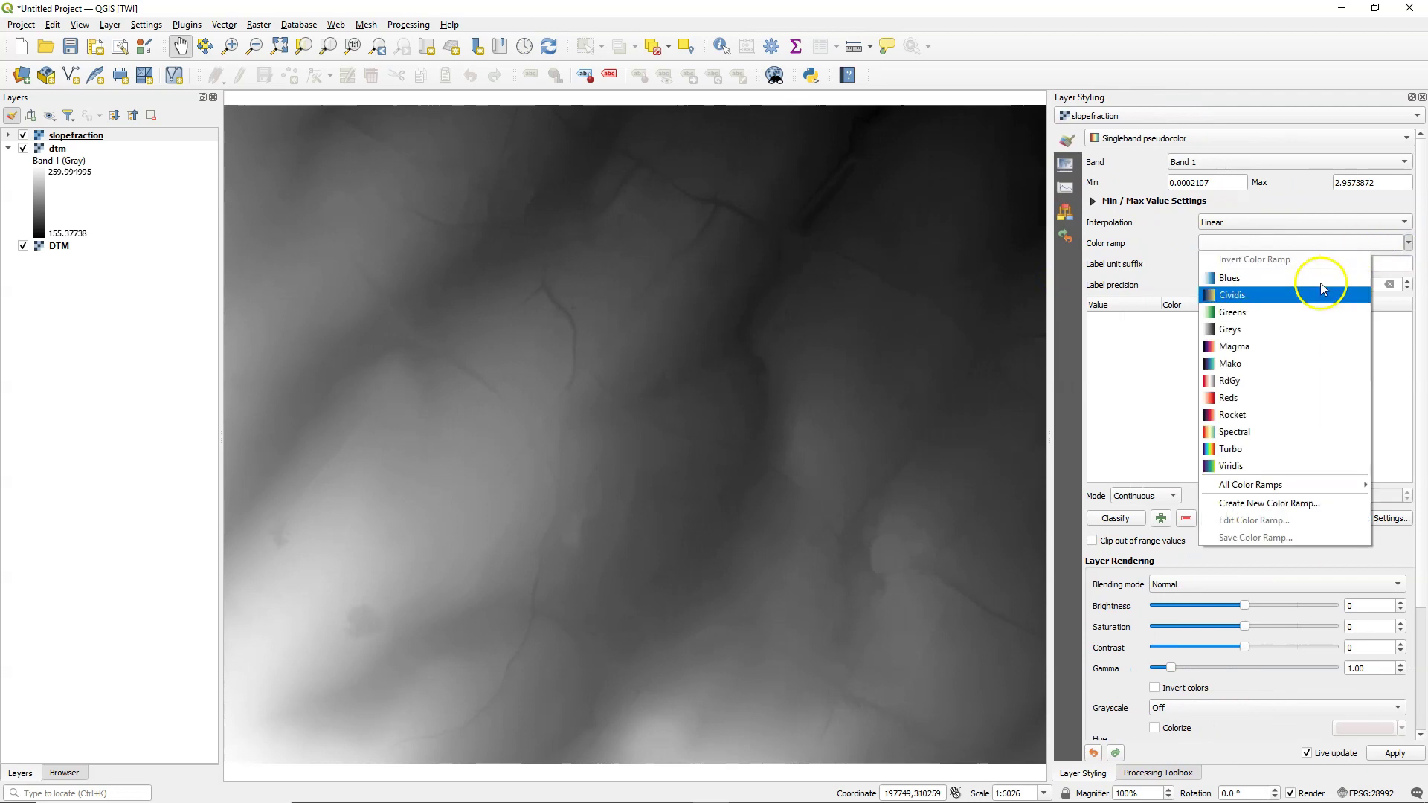
left_click(1249, 449)
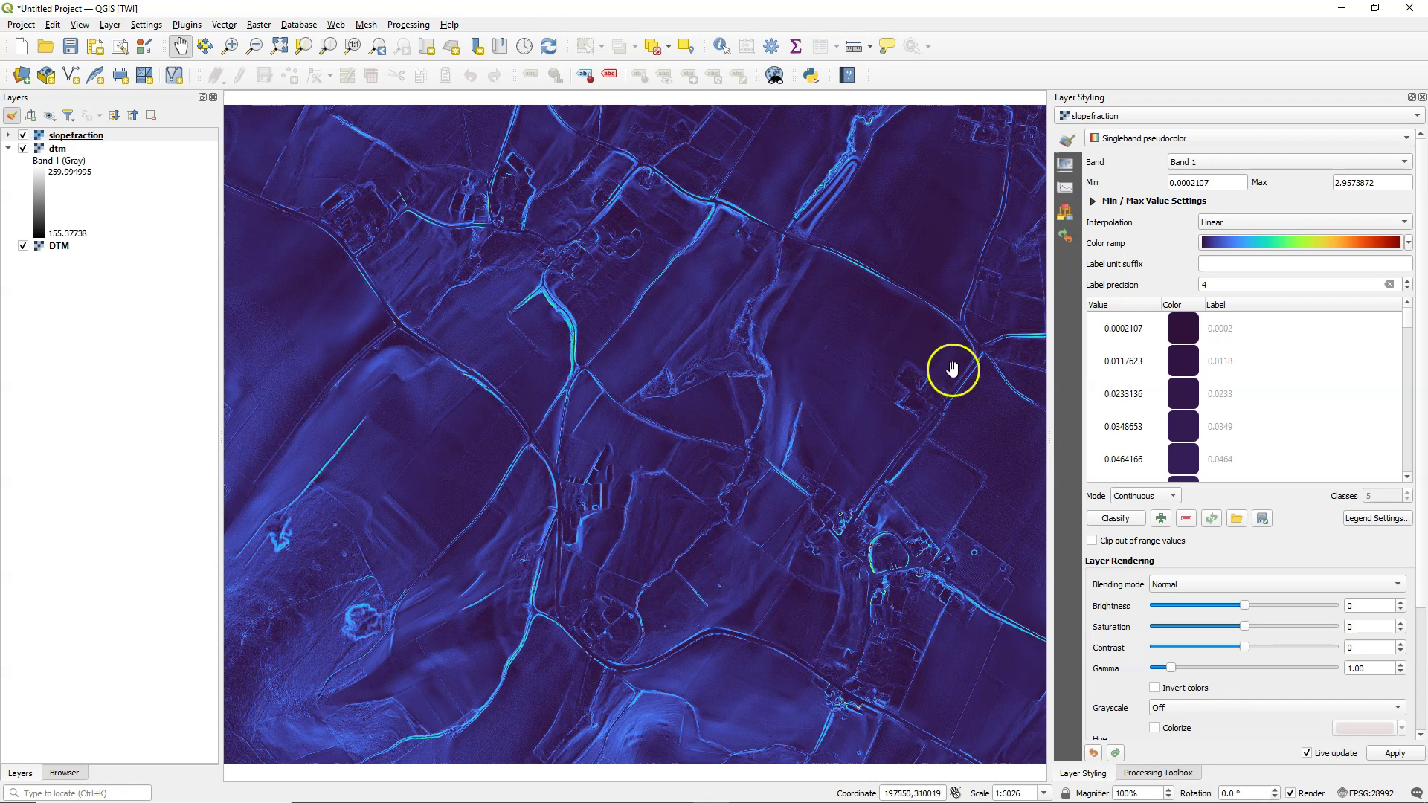
left_click(1166, 773)
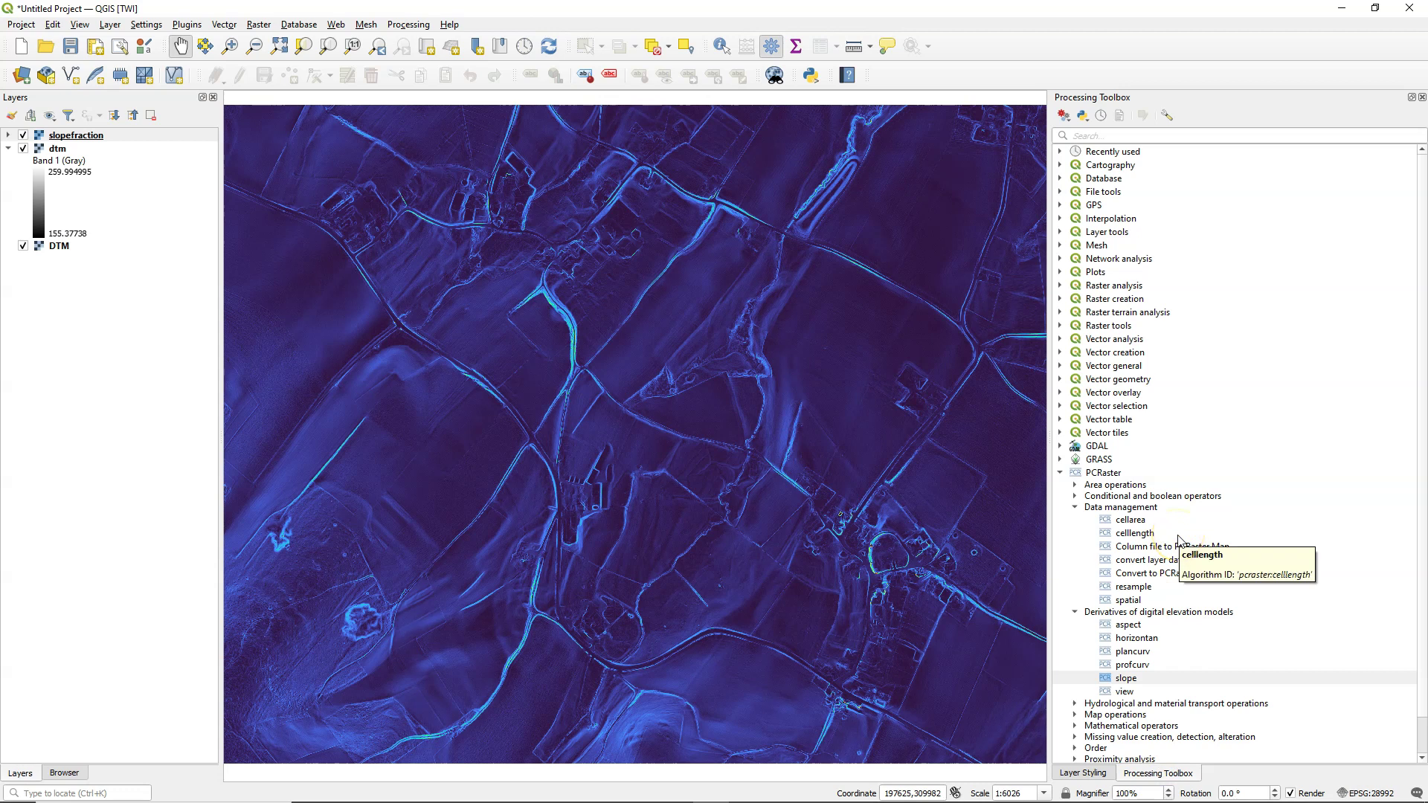
Step: Start the lddcreate algorithm with dtm as the DEM layer
scroll(1093, 573, "down", 1)
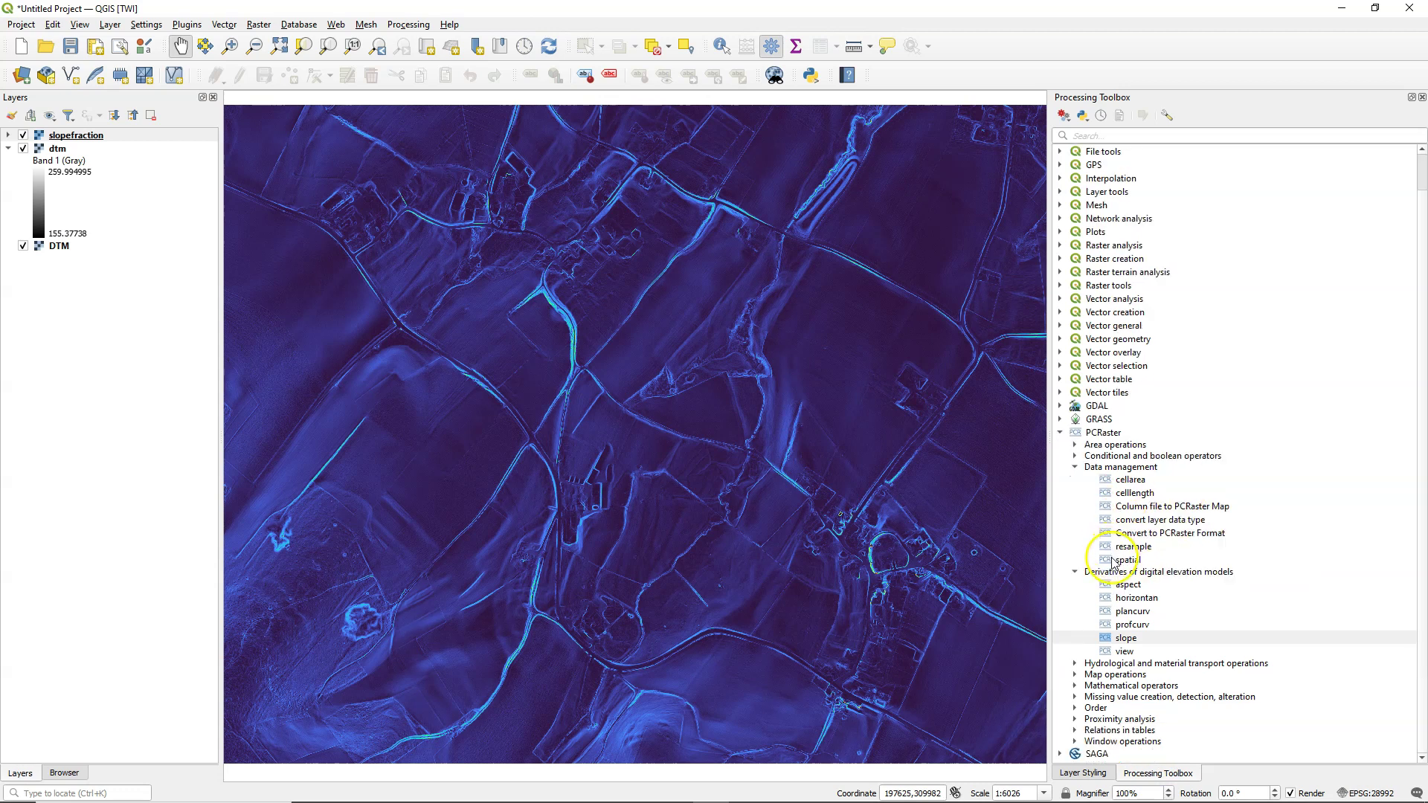
left_click(1074, 664)
scroll(1175, 595, "down", 5)
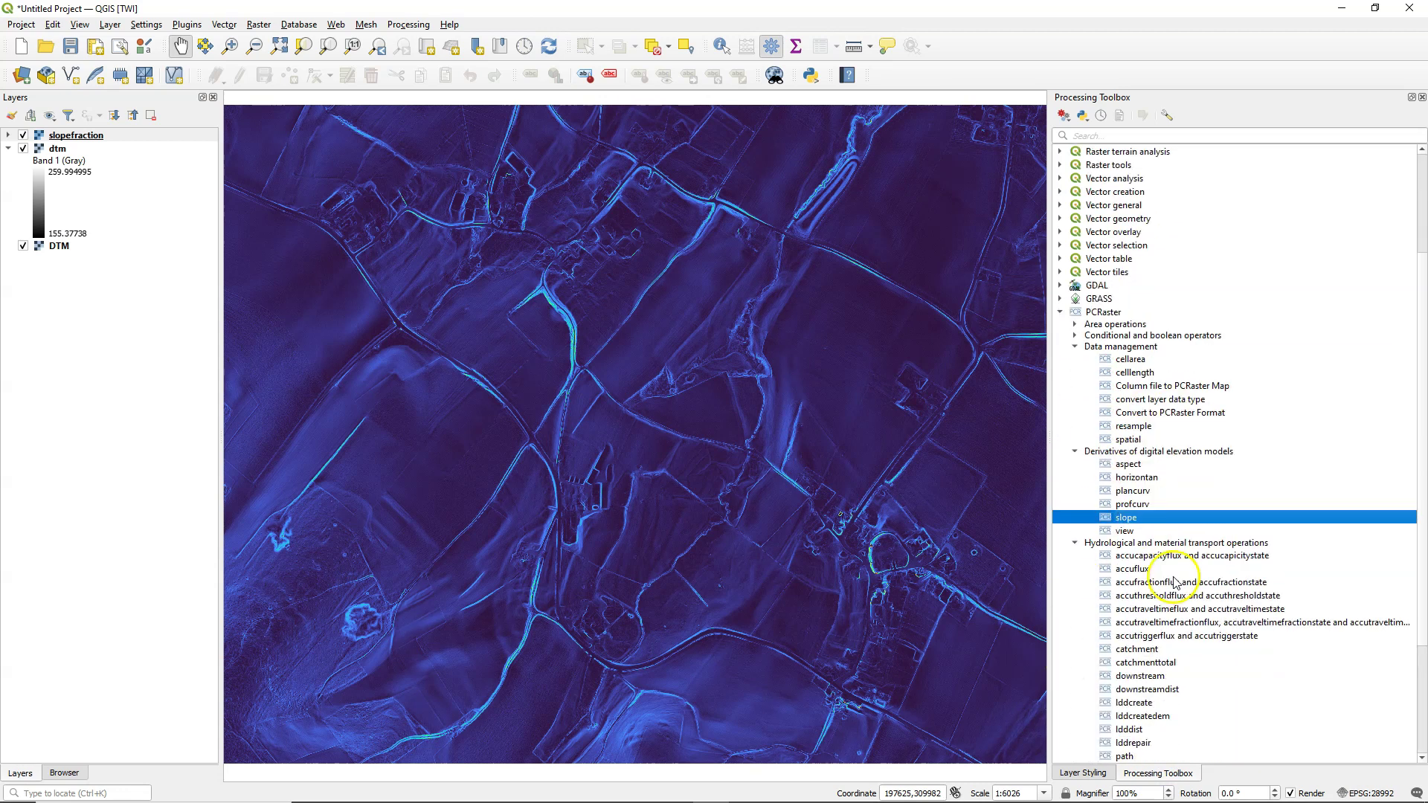
double_click(1135, 622)
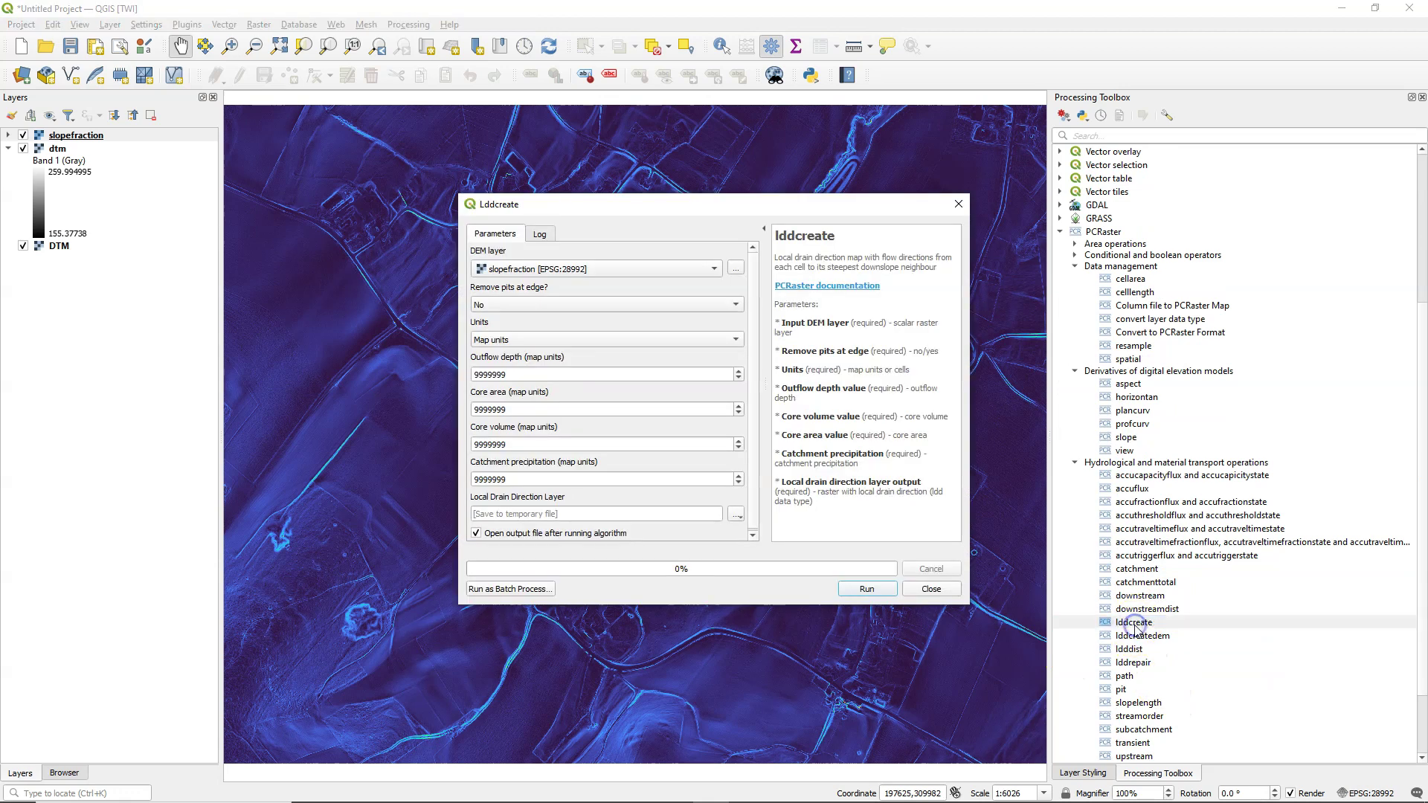
left_click(512, 270)
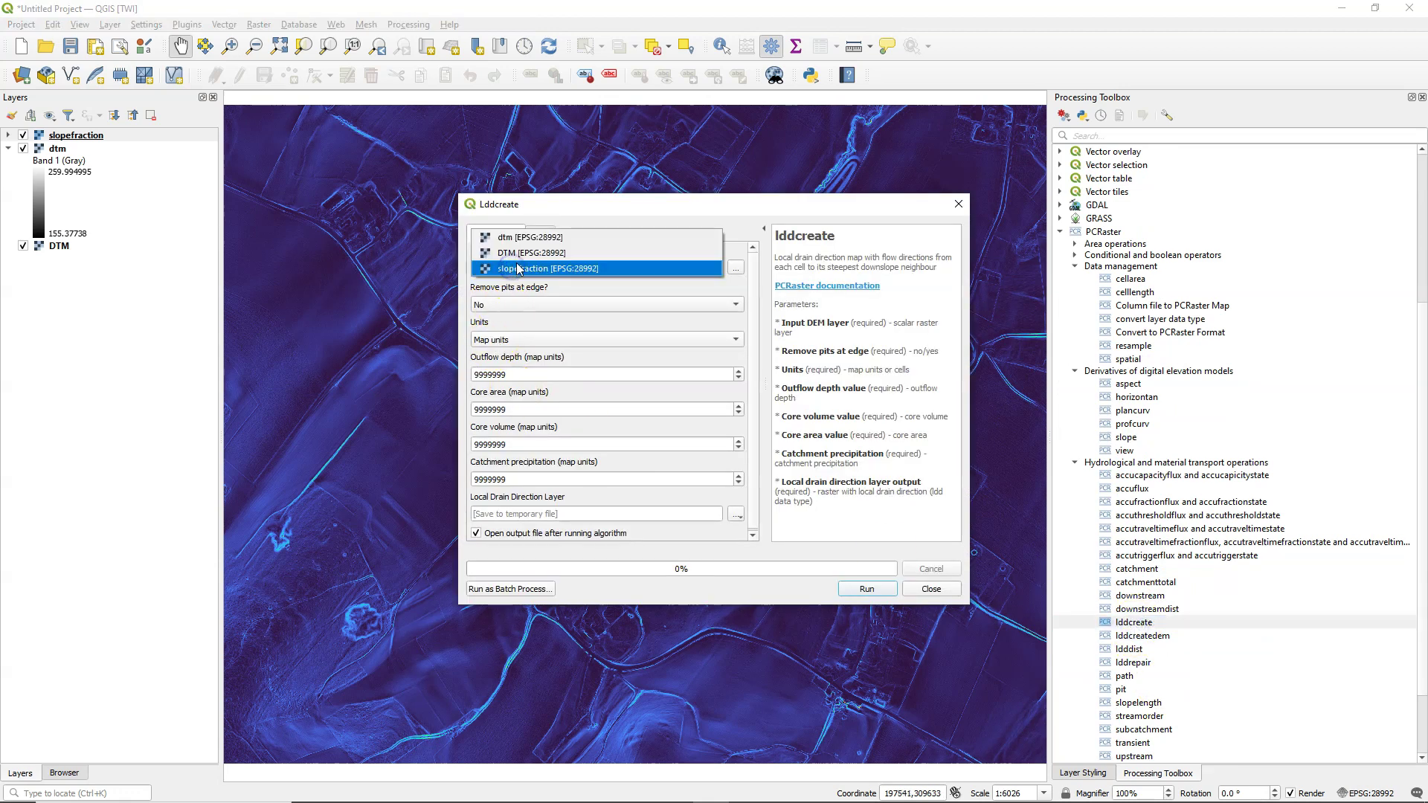
left_click(524, 237)
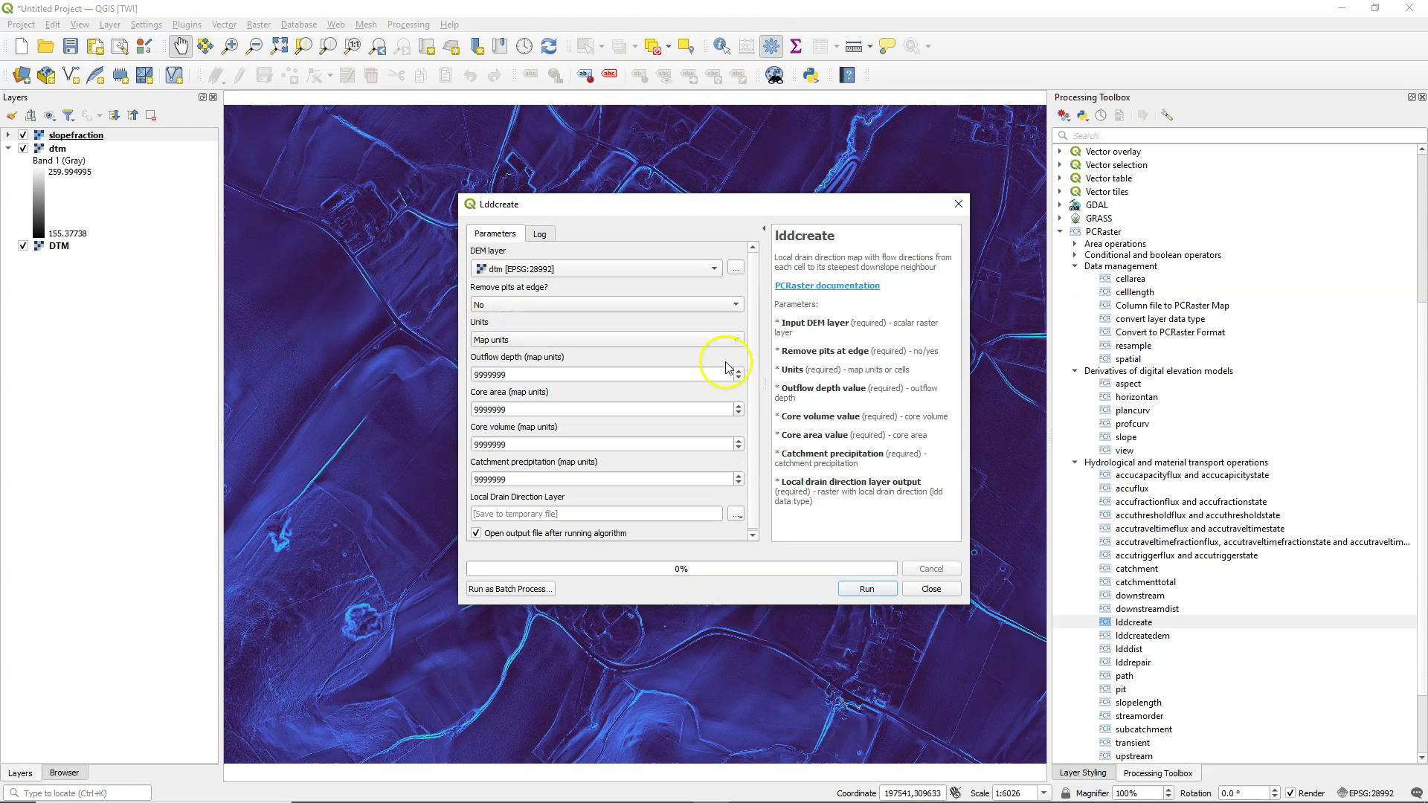
Step: Save the drain direction output as flowdirection.map and run lddcreate
scroll(750, 405, "down", 1)
left_click(735, 513)
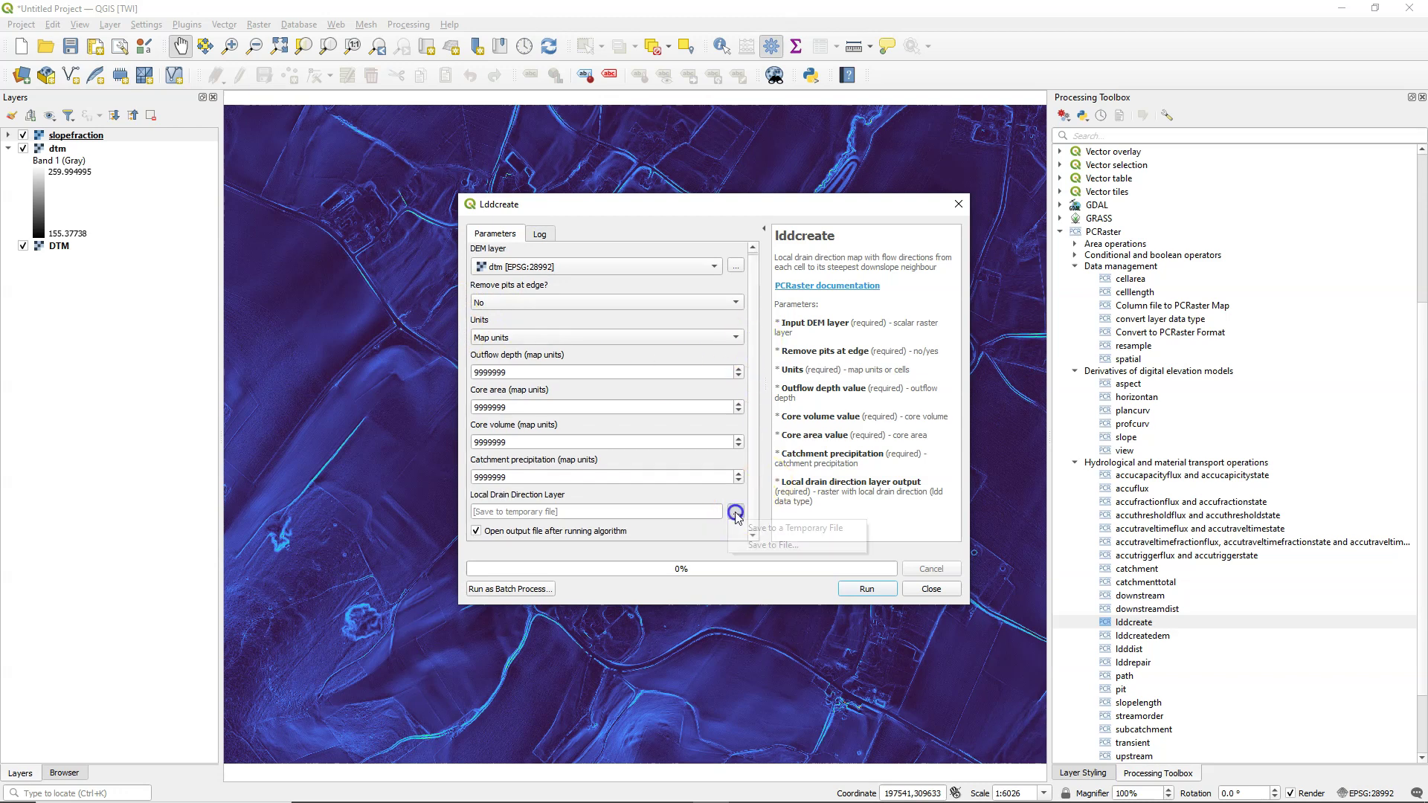
left_click(755, 545)
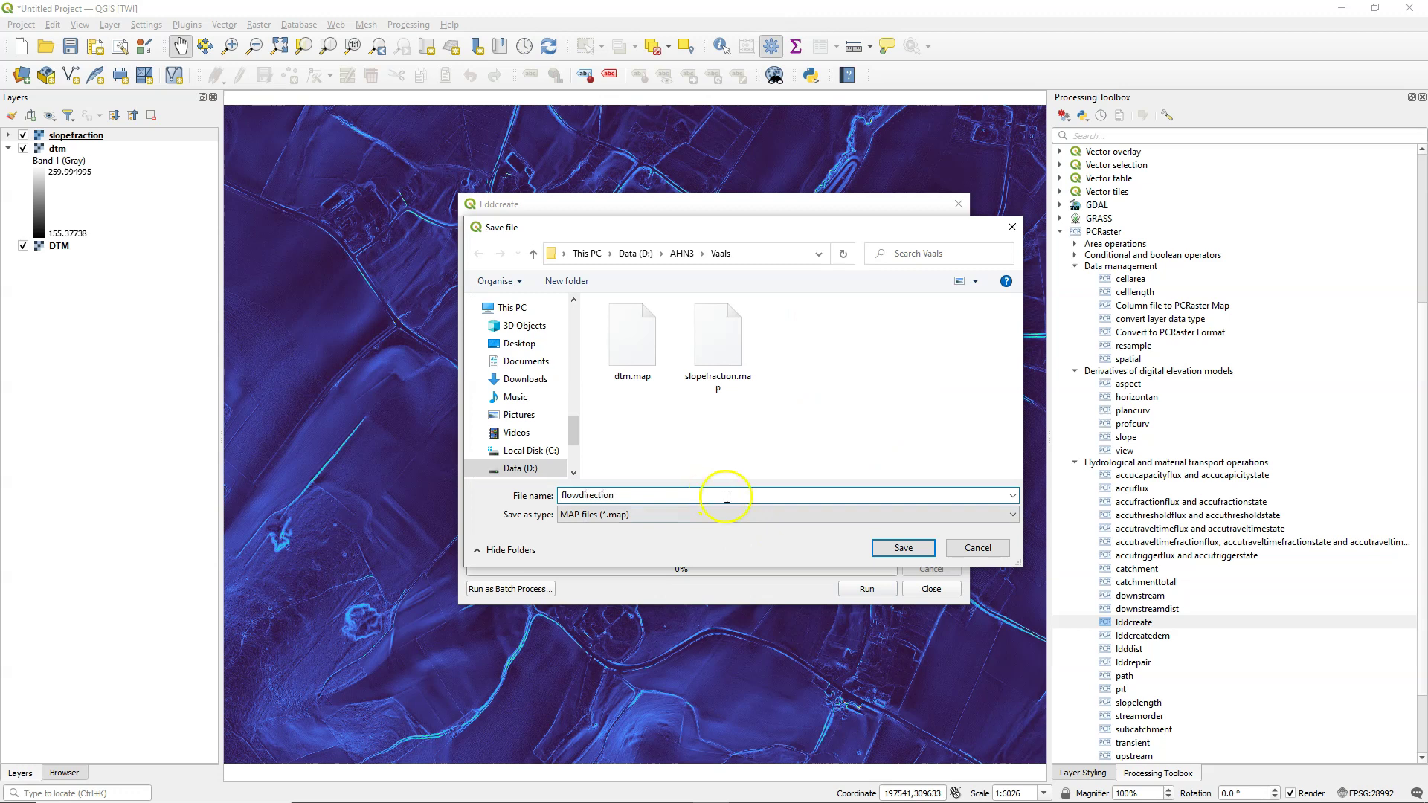
left_click(902, 547)
left_click(867, 588)
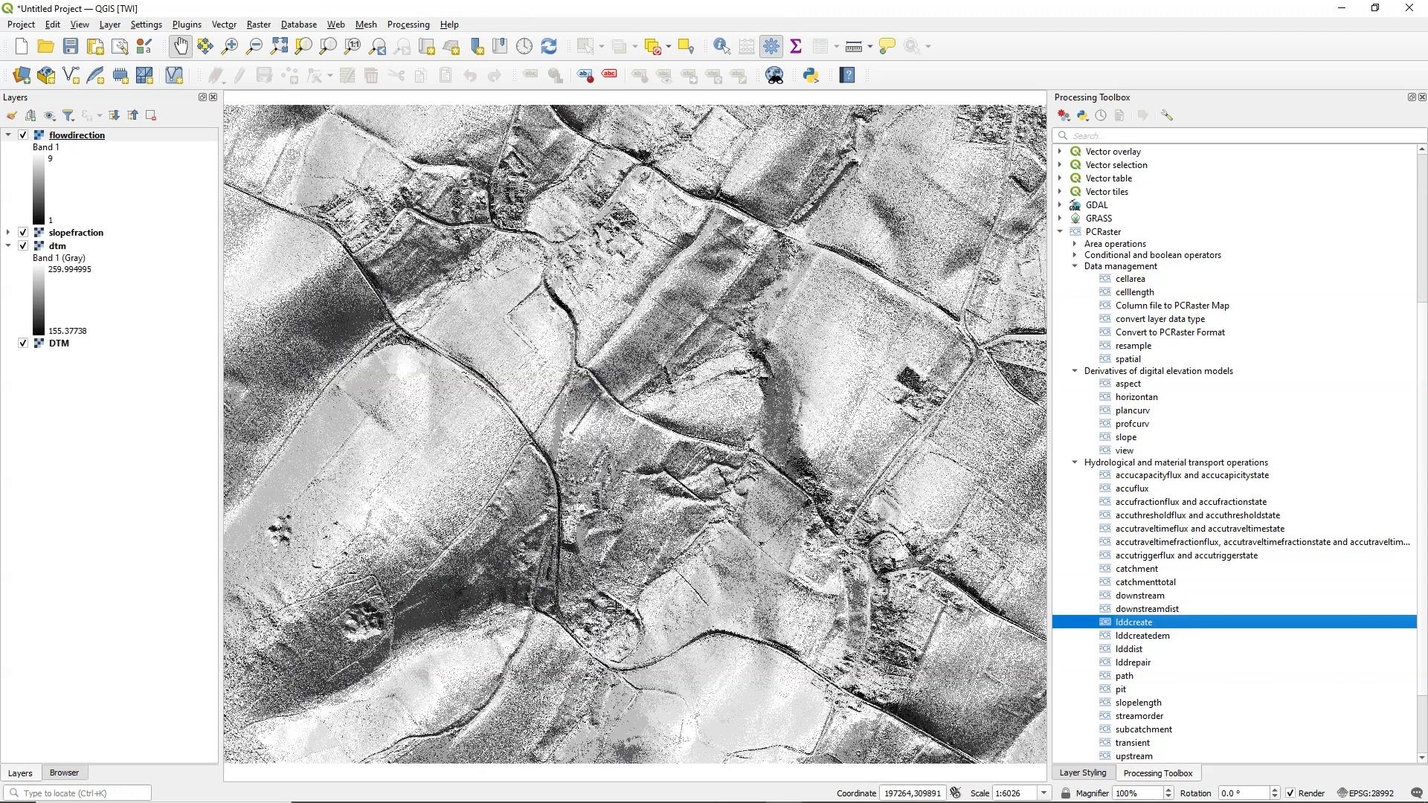
left_click(1134, 489)
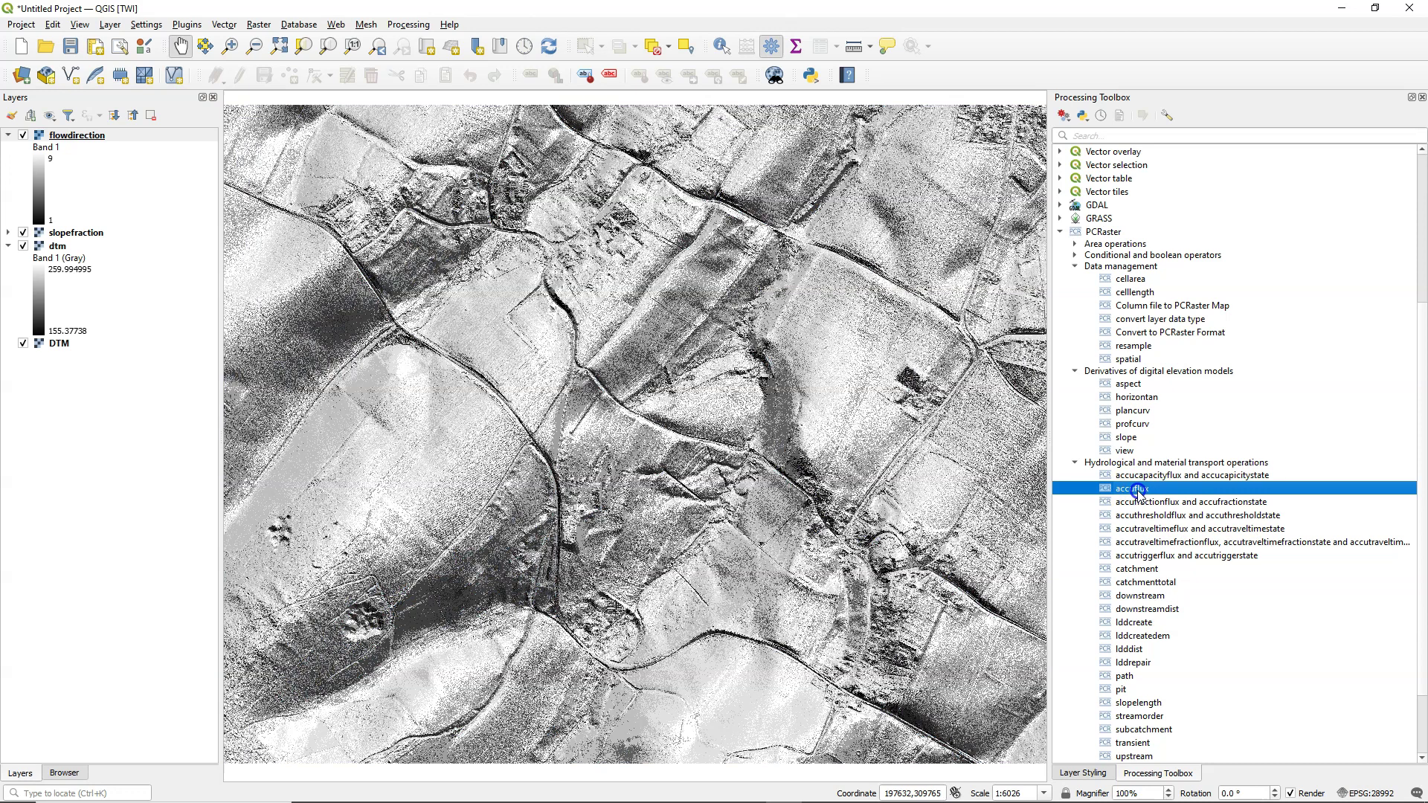
Step: Close the accuflux dialog and the finished lddcreate dialog
double_click(1136, 489)
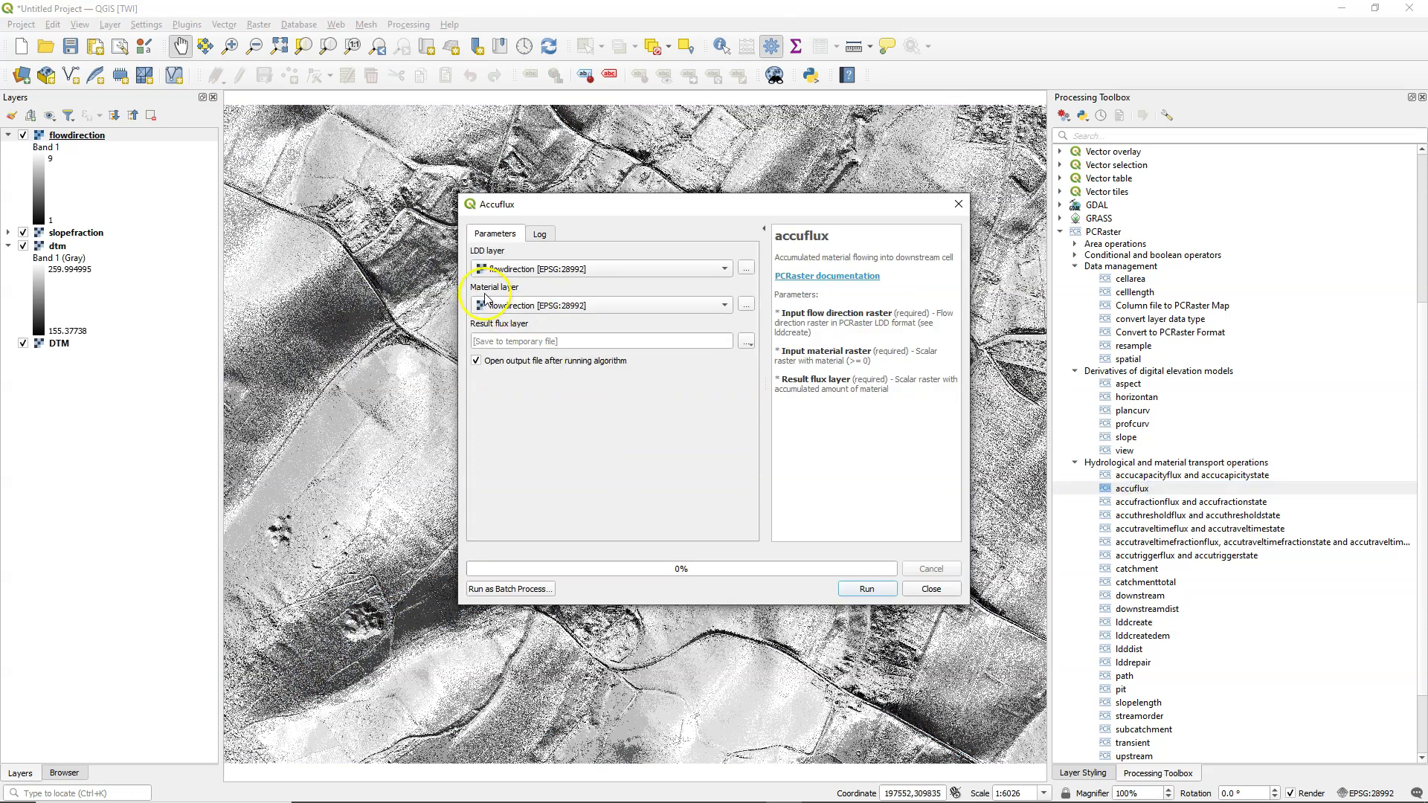
left_click(950, 212)
left_click(949, 213)
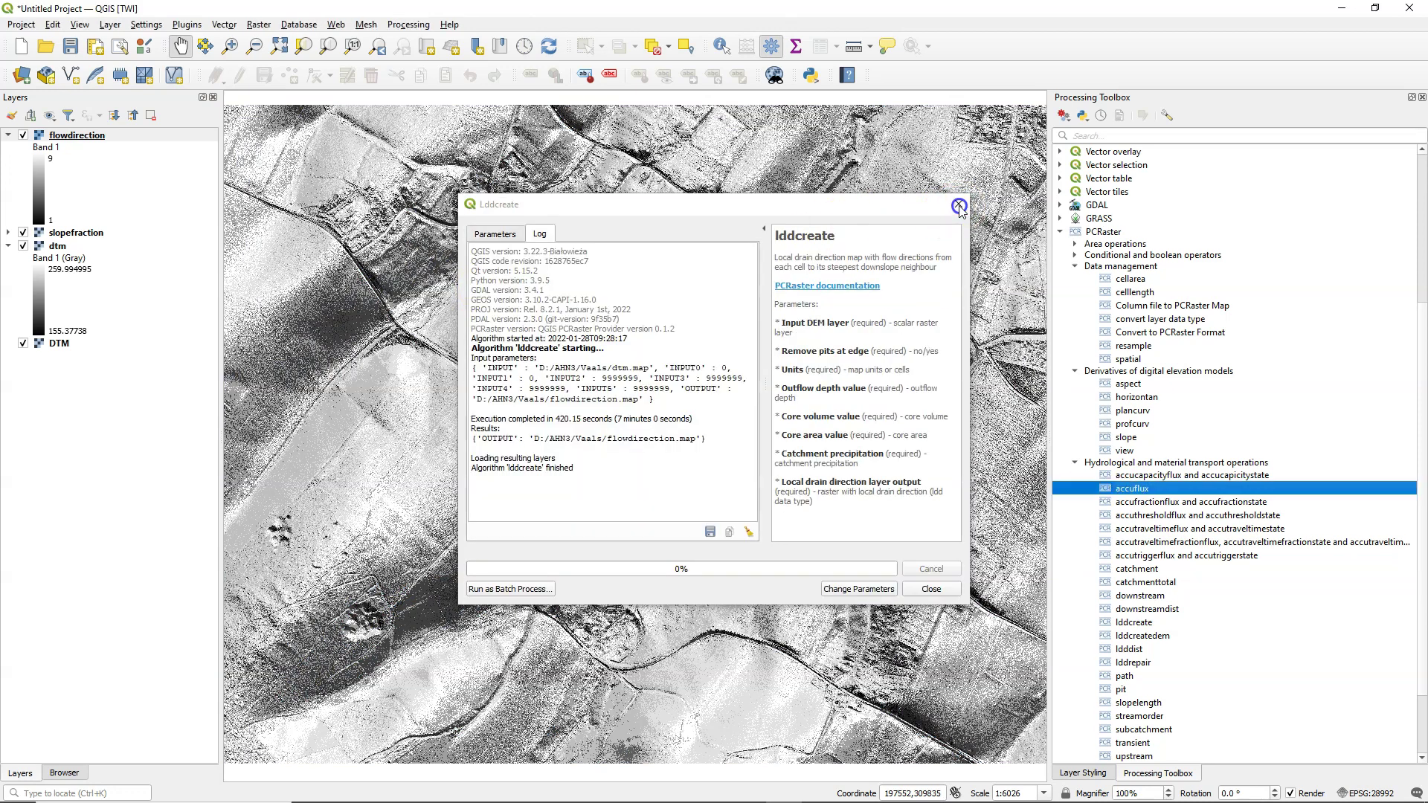
left_click(931, 589)
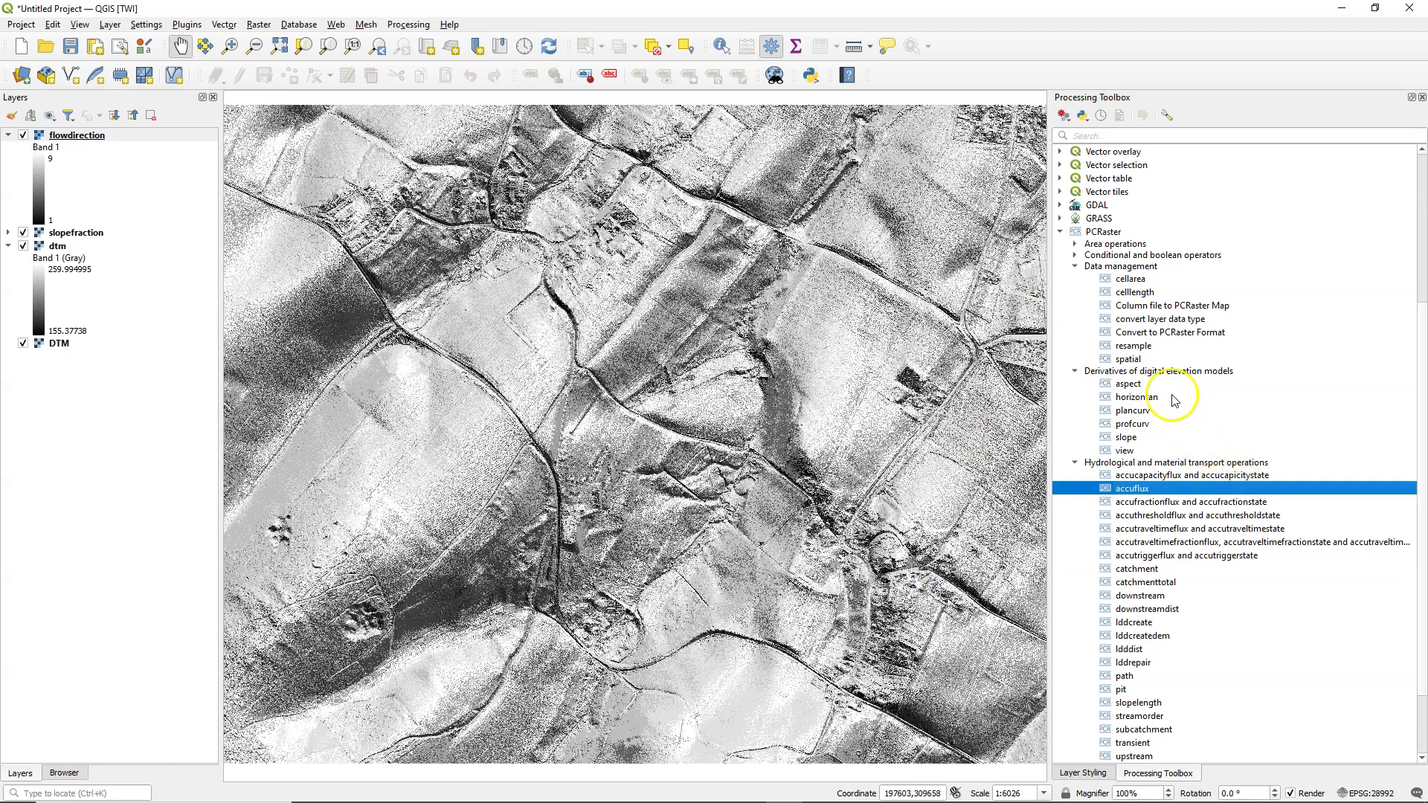
Step: Set up the spatial algorithm with nonspatial value 1 and Scalar output type
double_click(1128, 360)
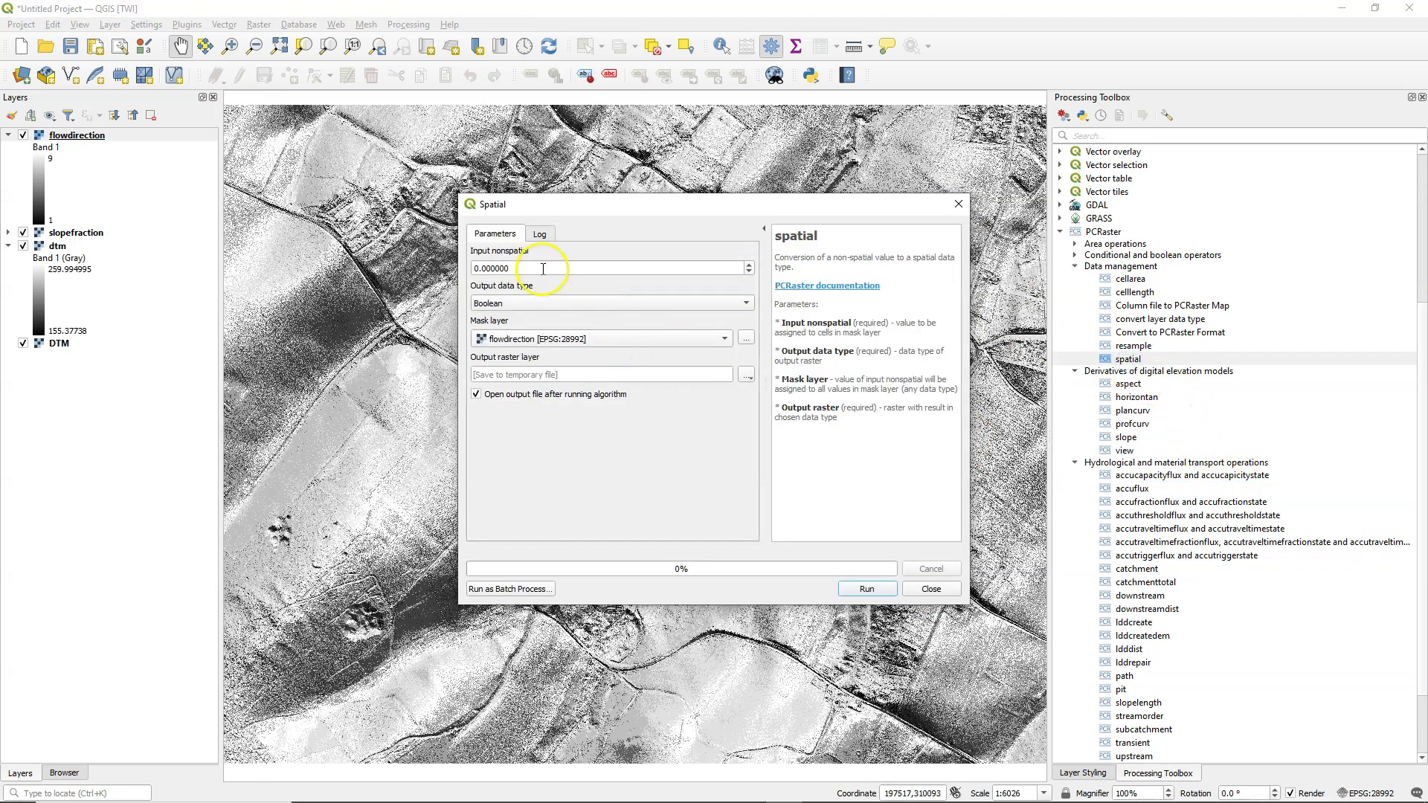
left_click_drag(543, 269, 327, 262)
type("1")
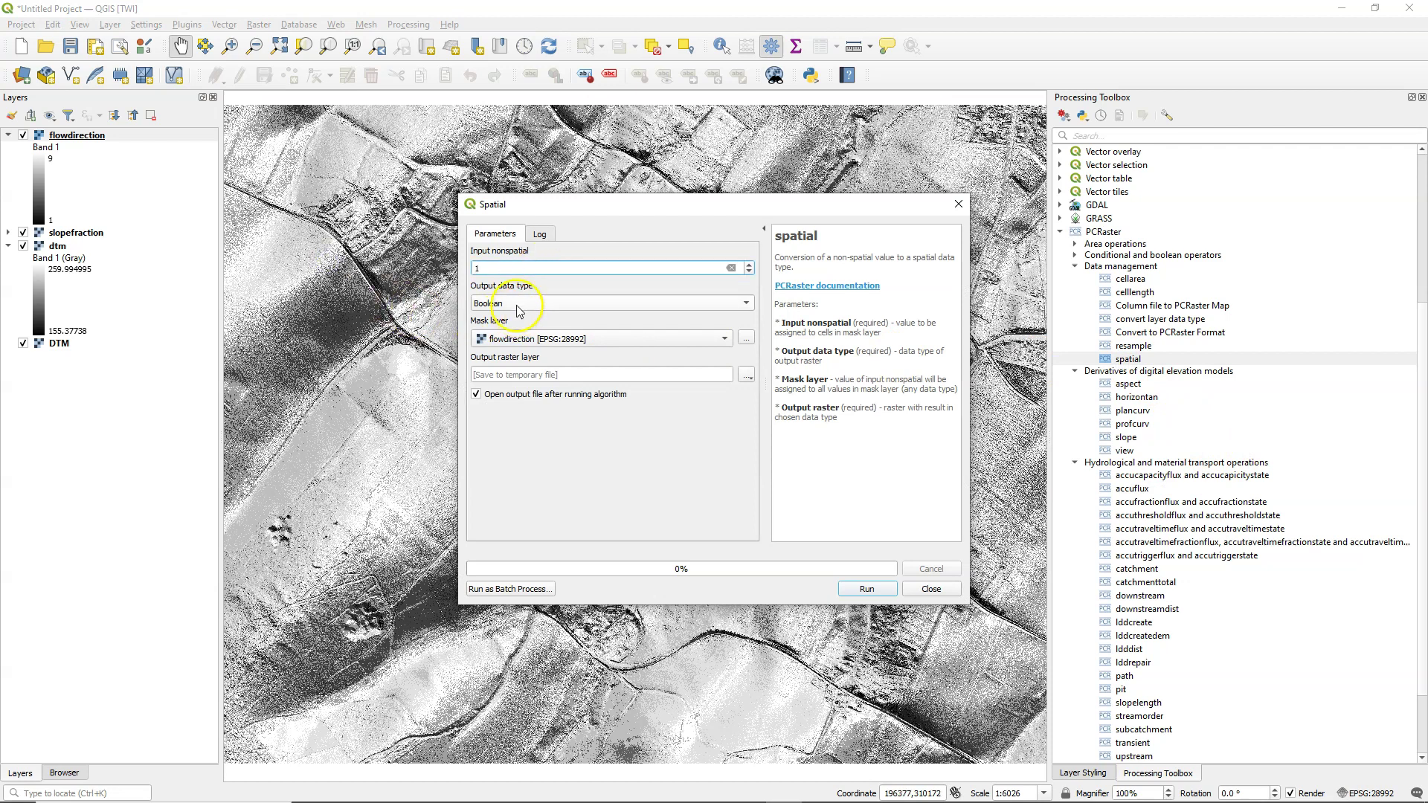
left_click(516, 303)
left_click(490, 350)
Step: Save the spatial output as material.map, run it, and close the window
left_click(745, 376)
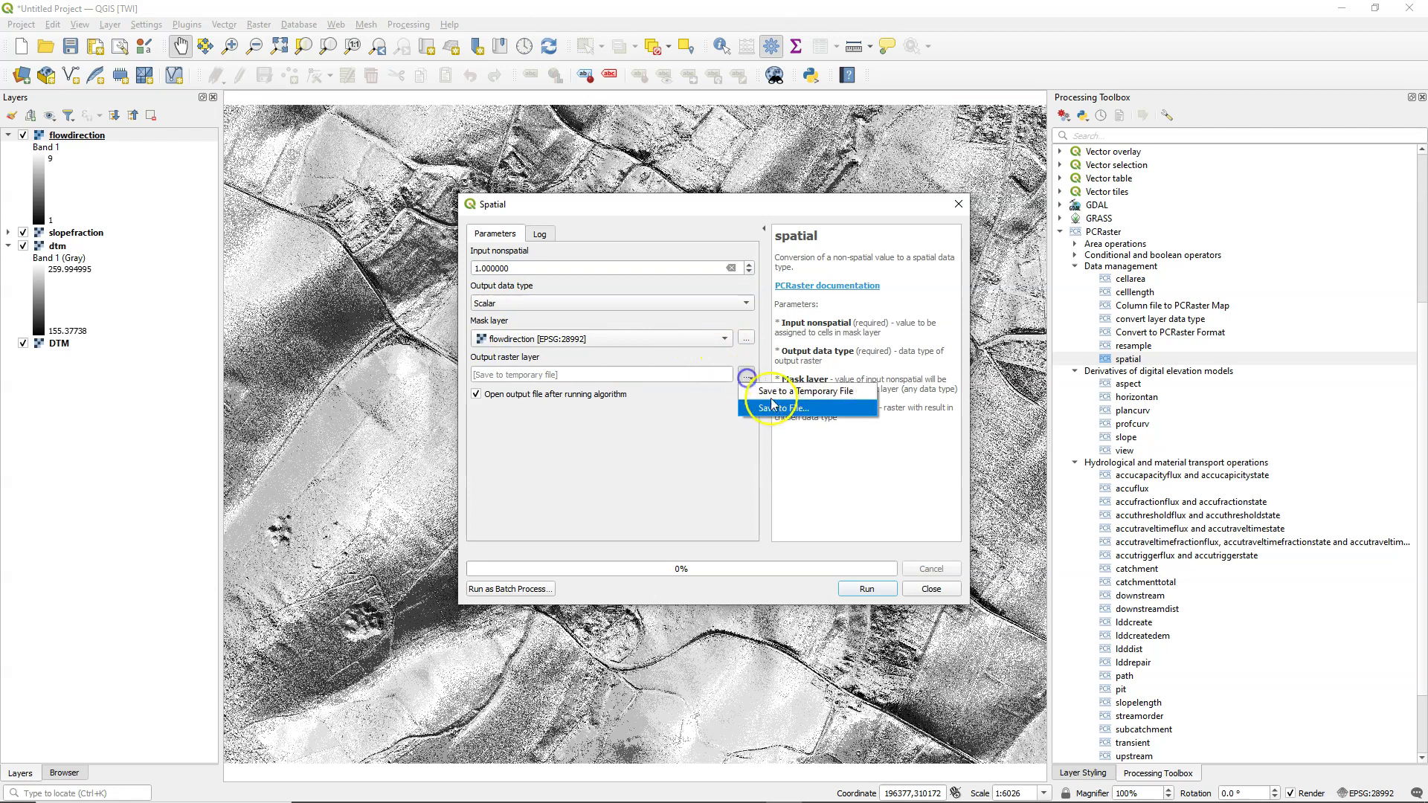
left_click(773, 407)
type("material")
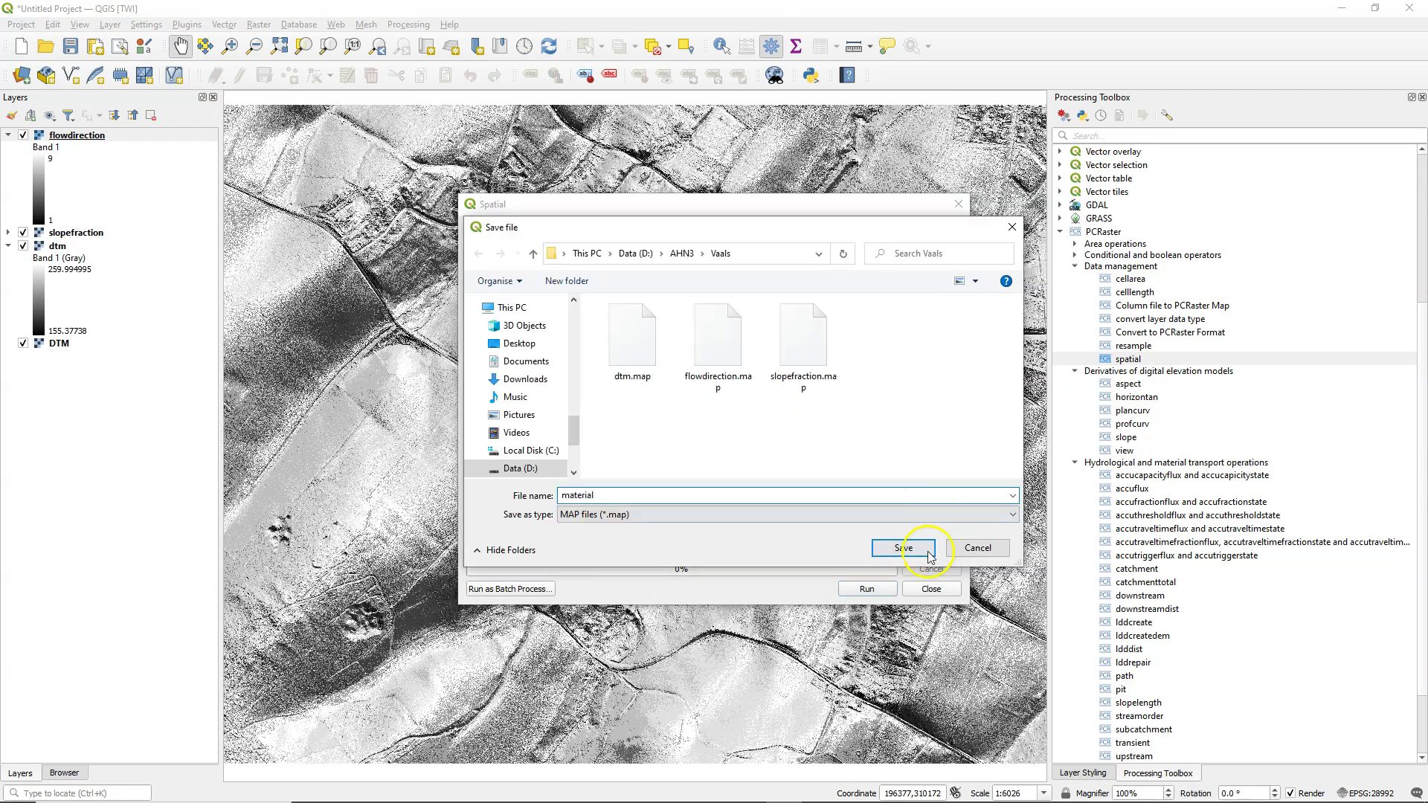
left_click(902, 548)
left_click(867, 589)
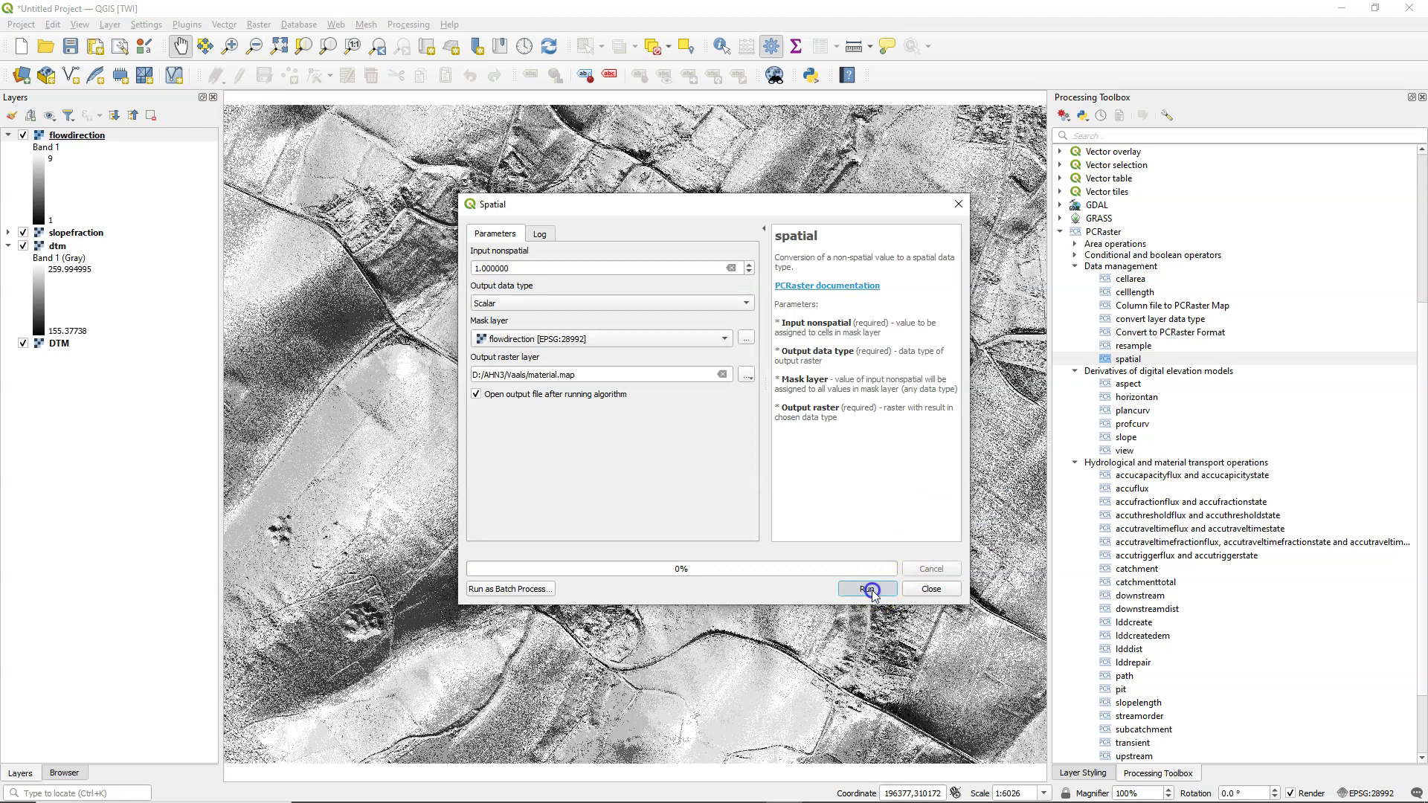
left_click(933, 590)
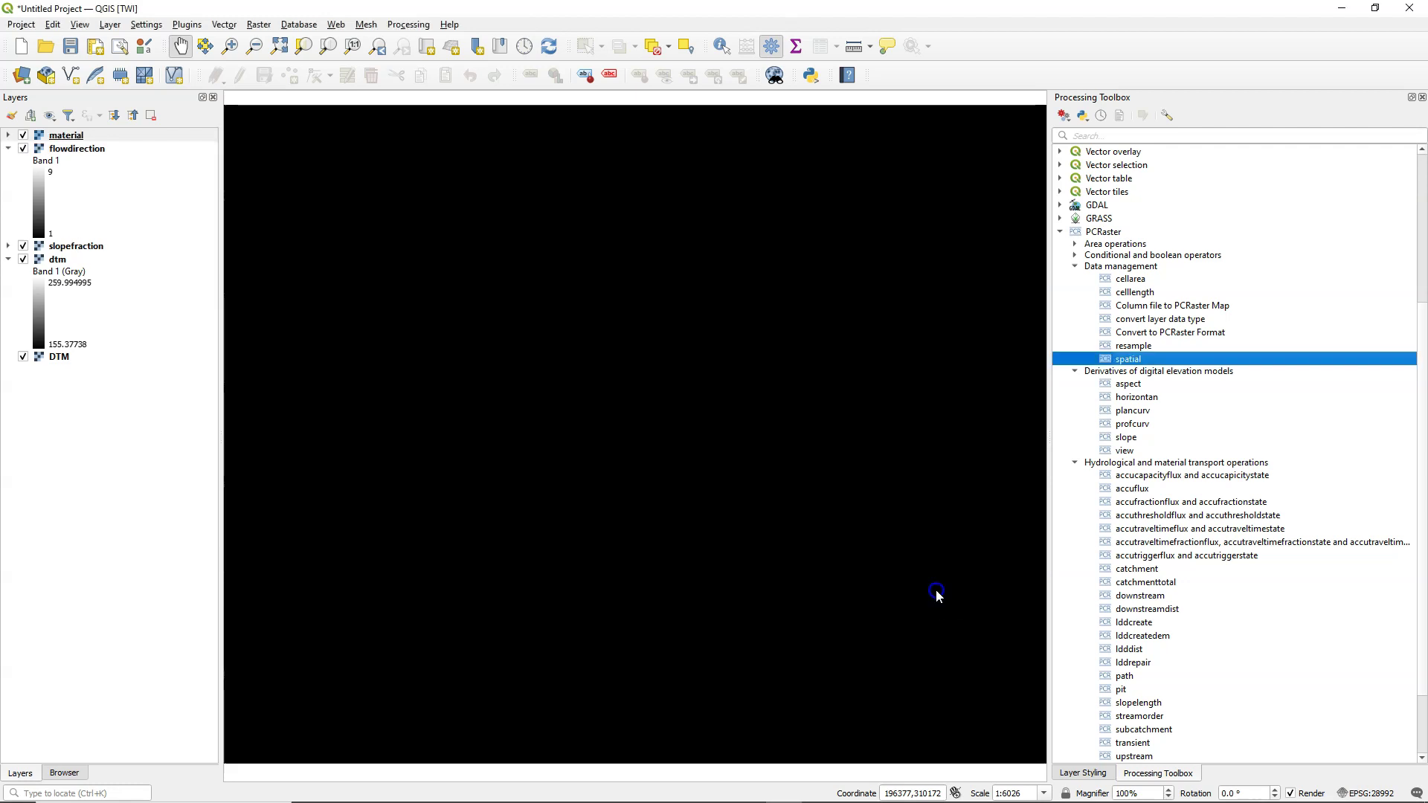
Step: Run accuflux with flowdirection as LDD and material, saving flowaccumulation.map
double_click(1131, 488)
left_click(559, 271)
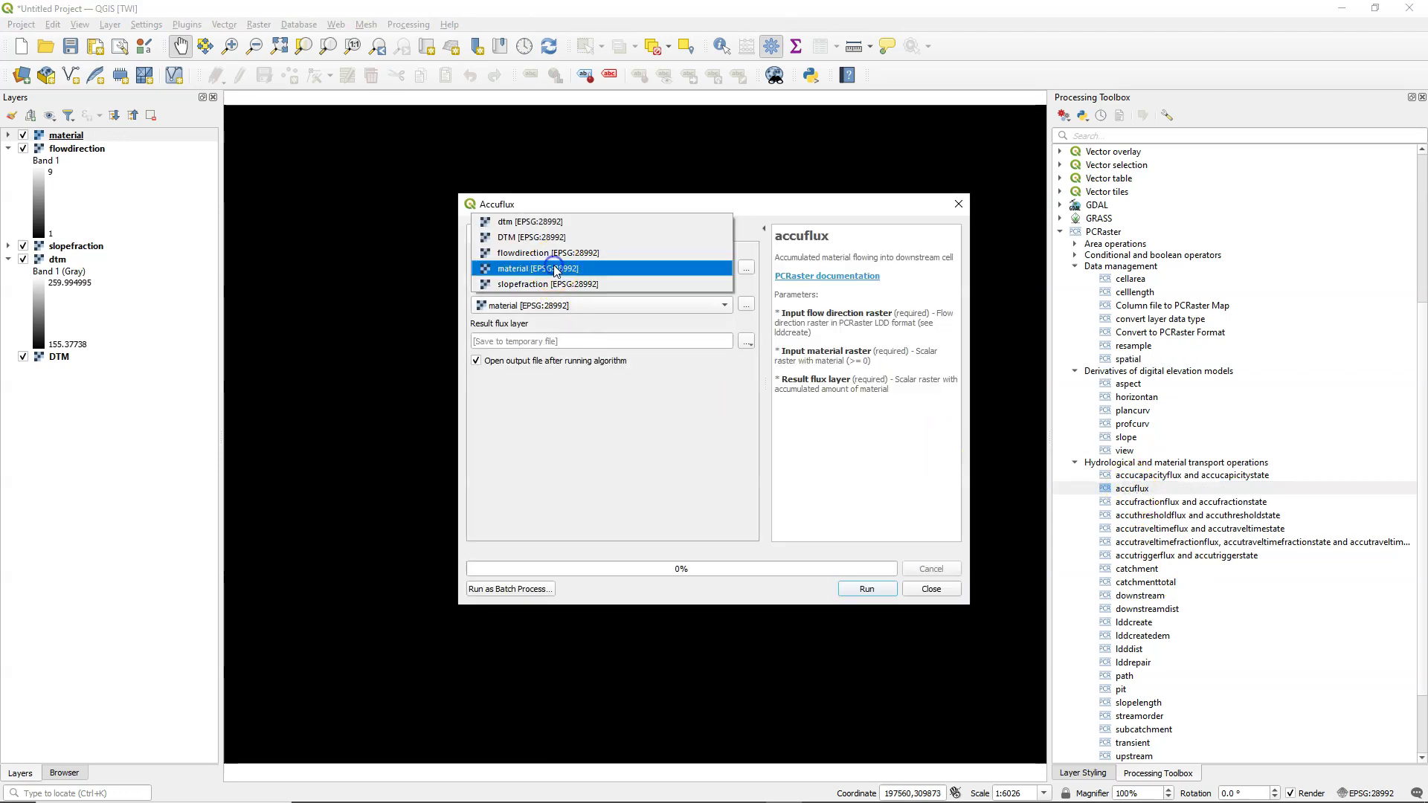
left_click(554, 246)
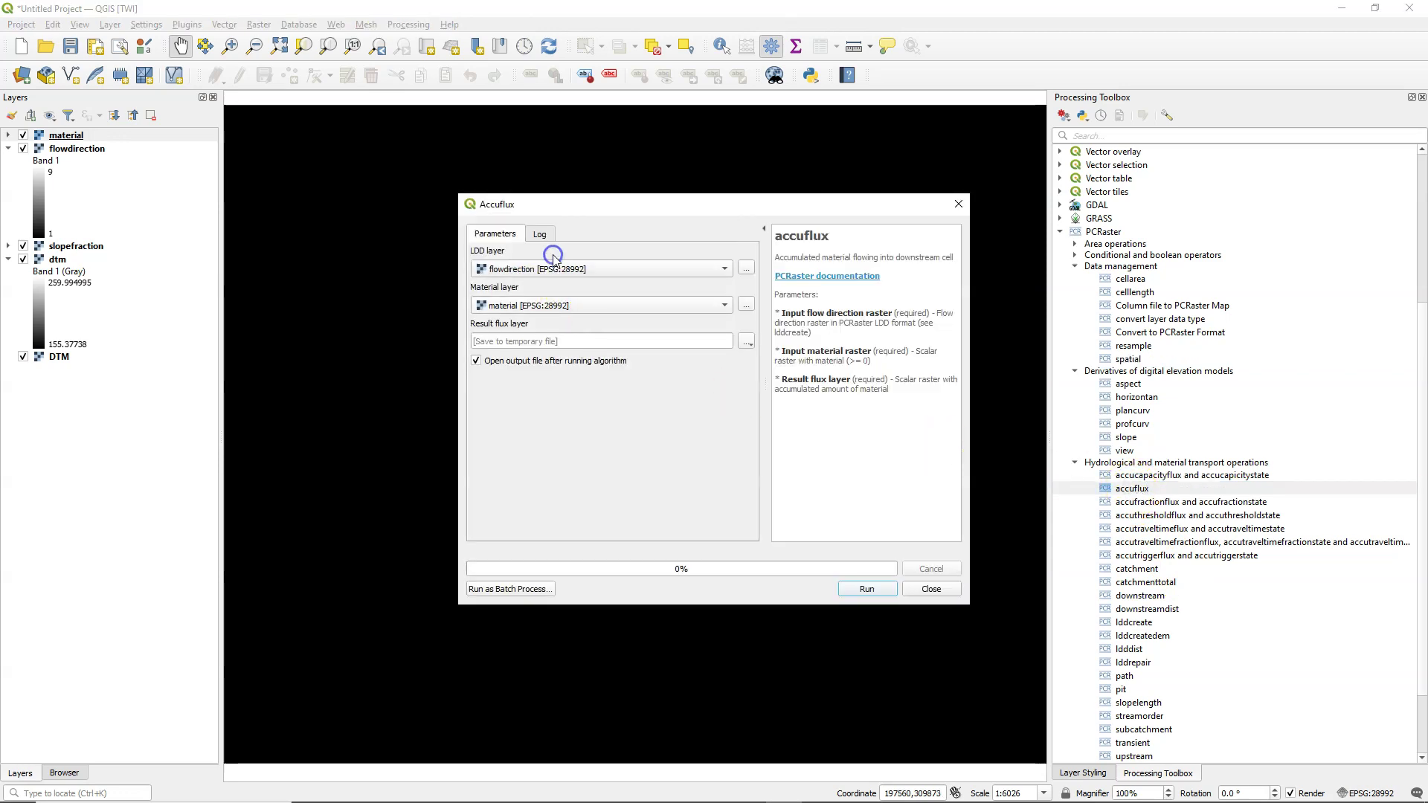
left_click(746, 342)
left_click(780, 377)
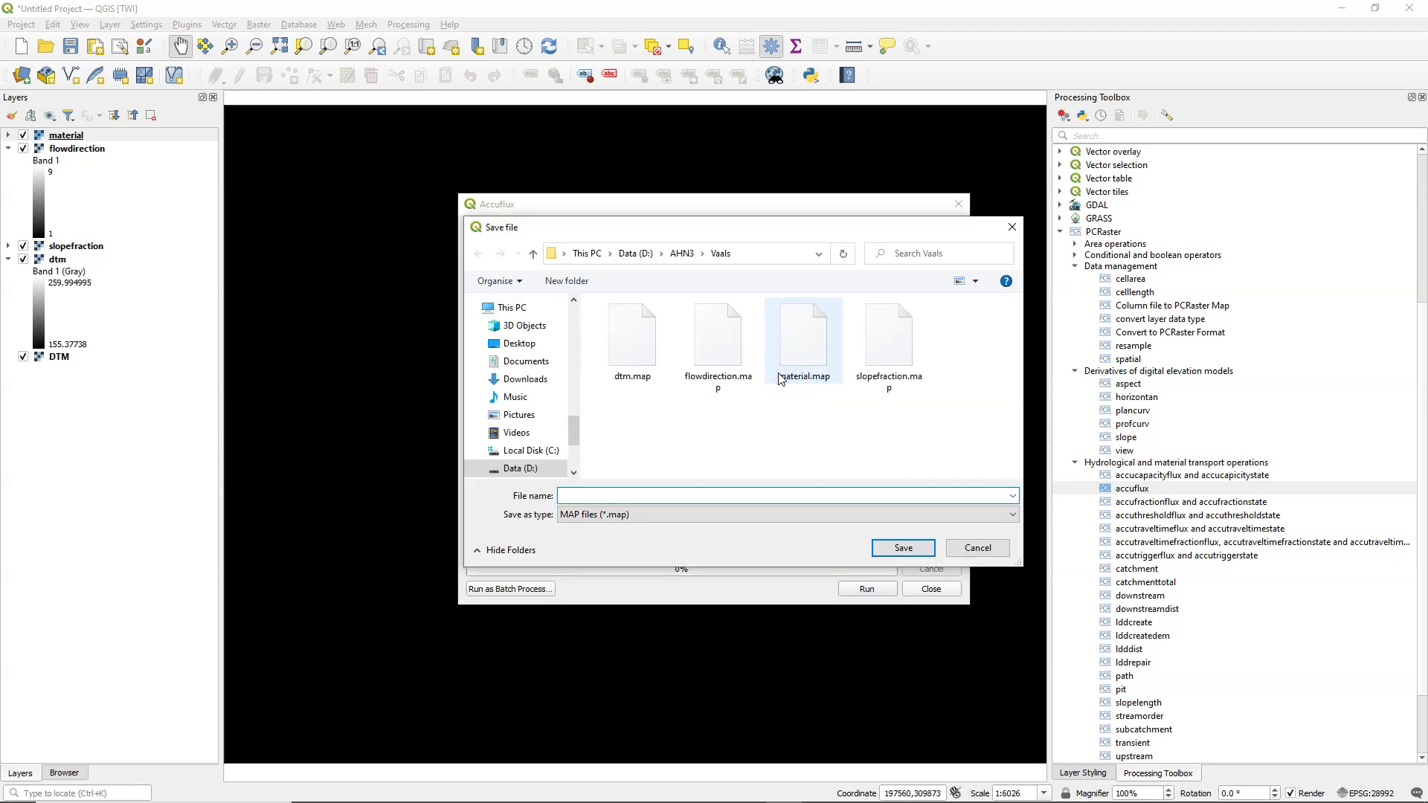
type("flowaccumulation")
left_click(903, 547)
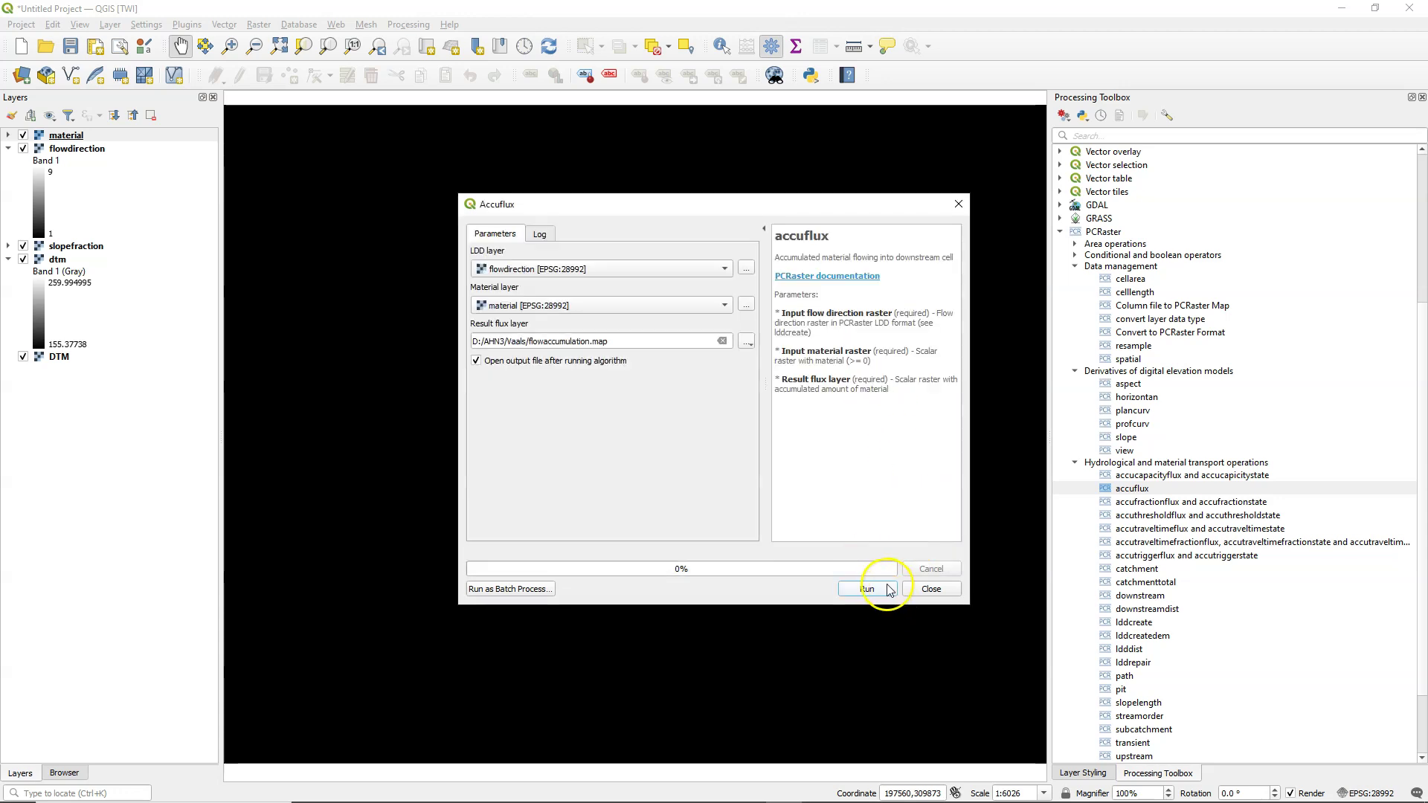
left_click(887, 589)
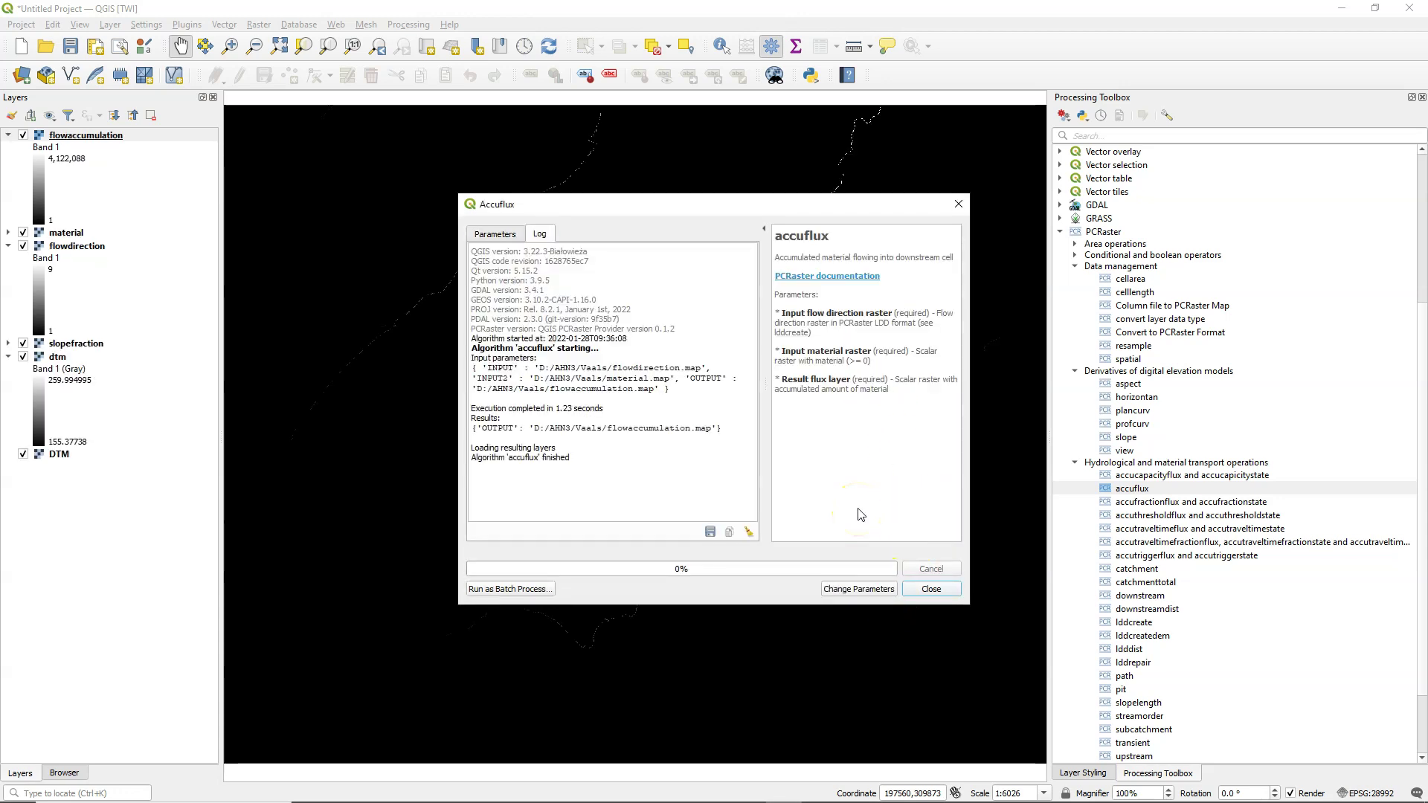
left_click(931, 588)
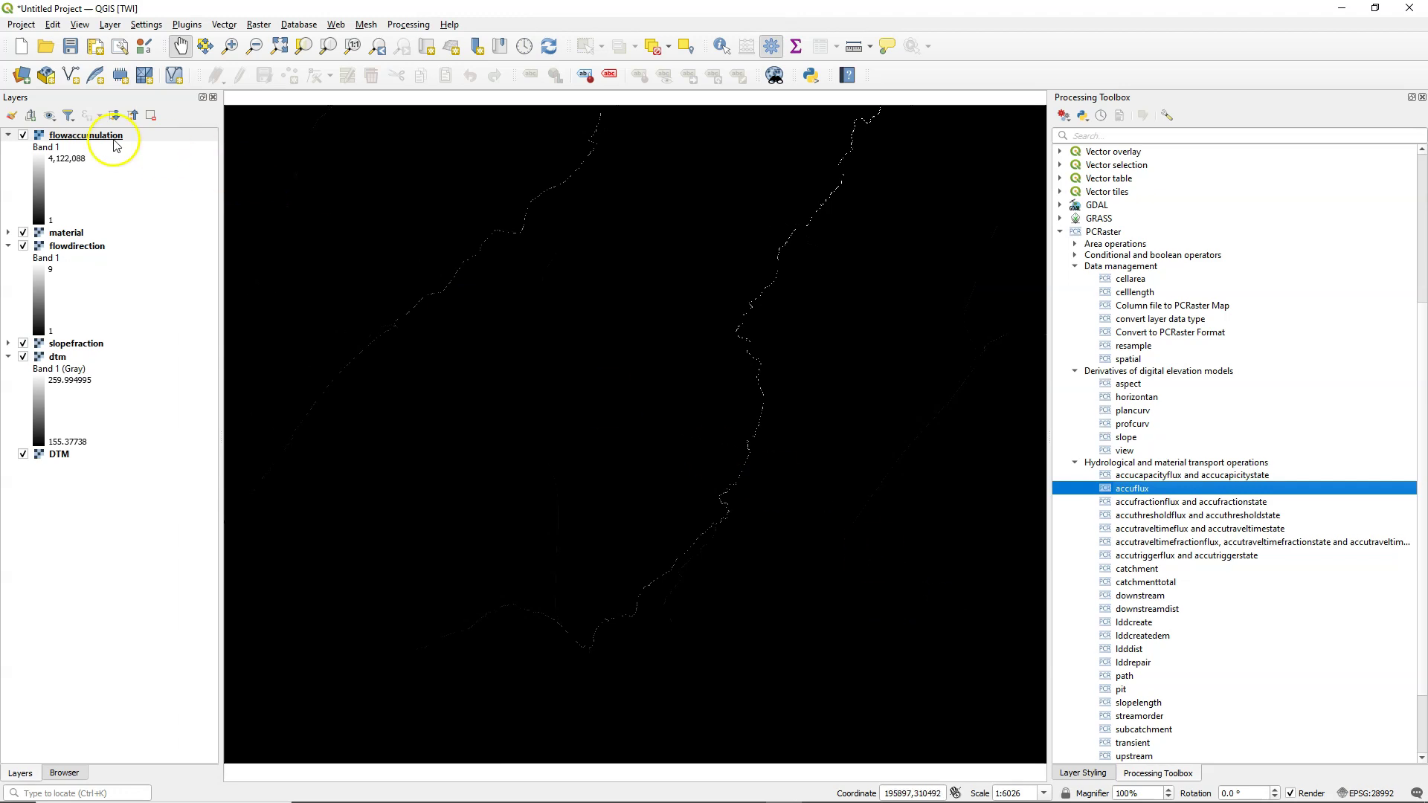
Step: Render flowaccumulation as singleband pseudocolor, 2–98% cumulative count cut, inverted Blues ramp
left_click(11, 116)
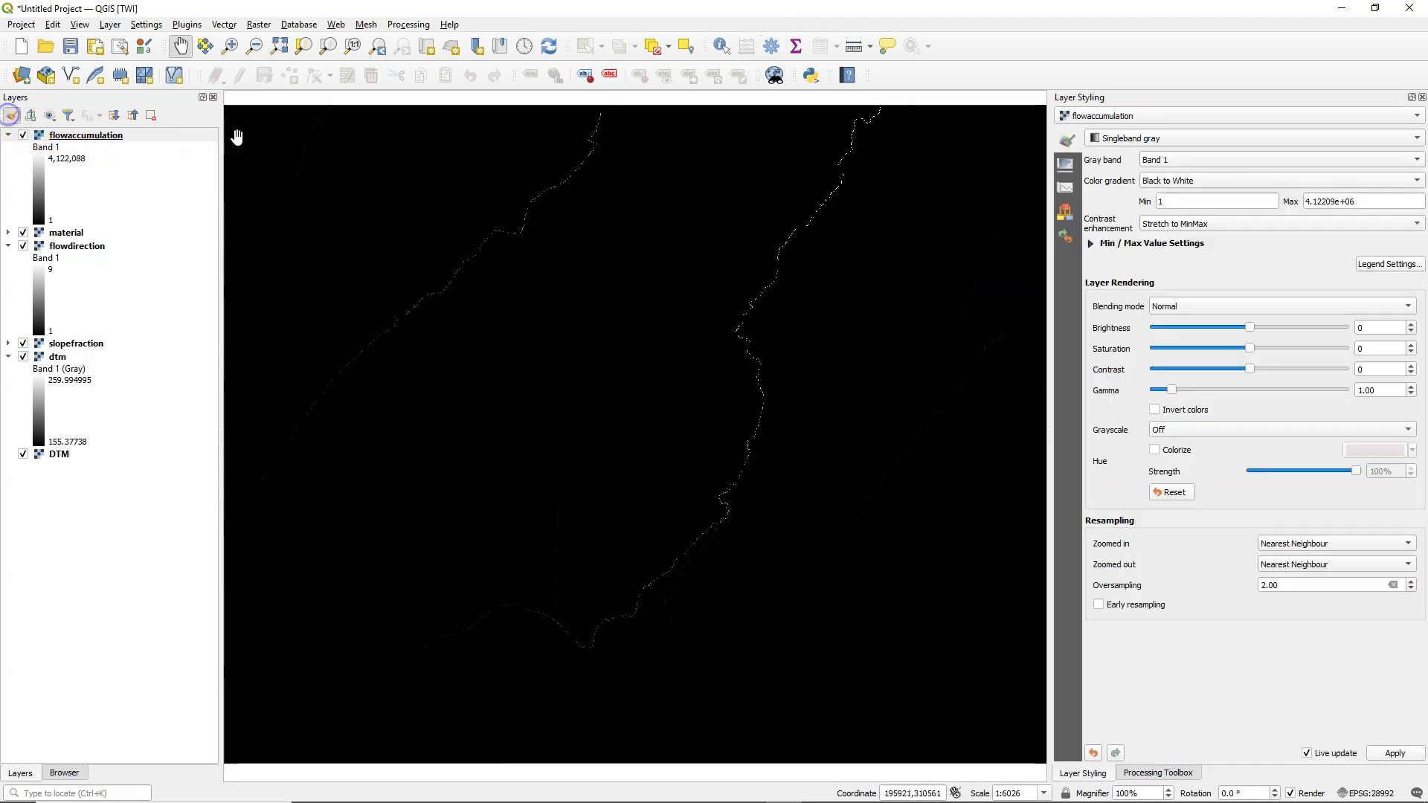
left_click(1122, 141)
left_click(1112, 152)
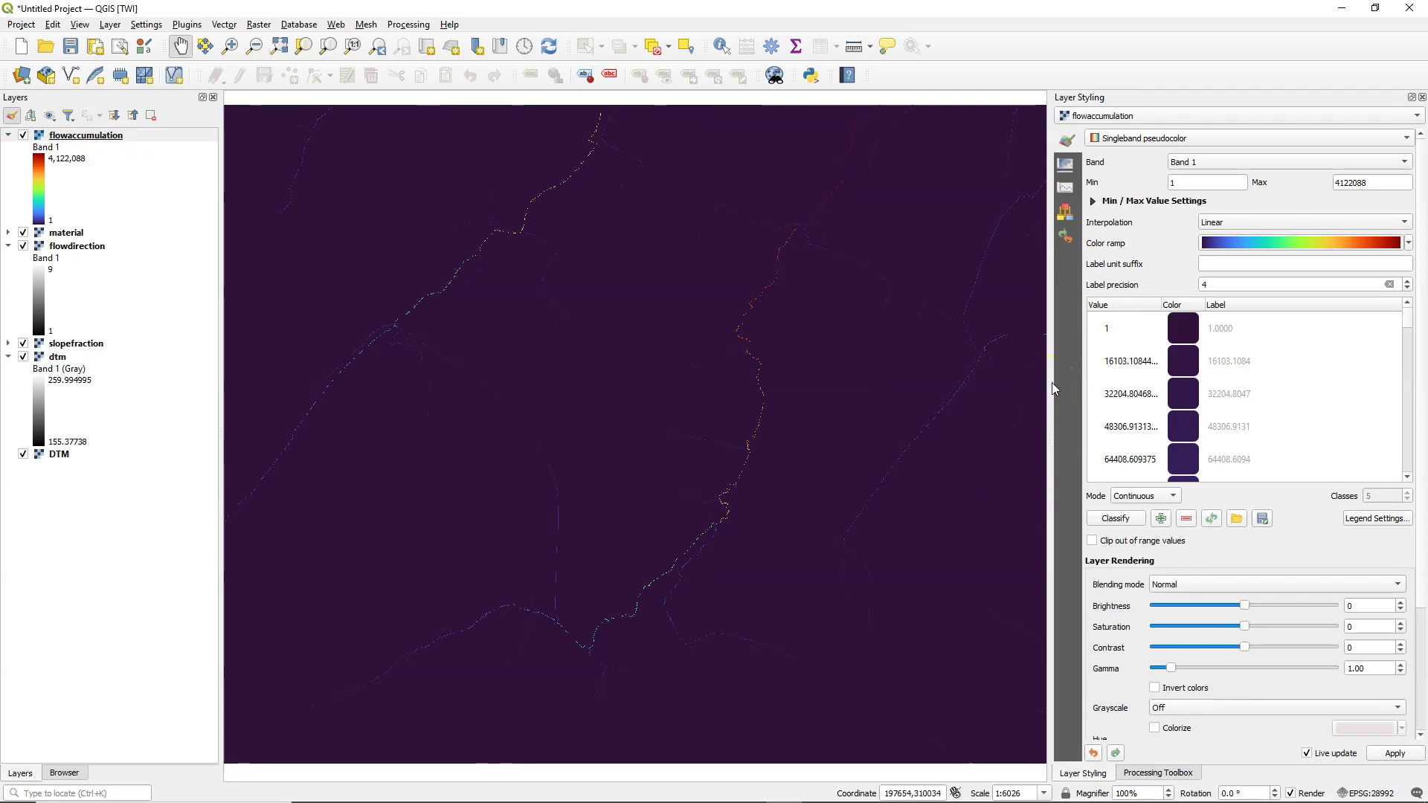
left_click(1092, 201)
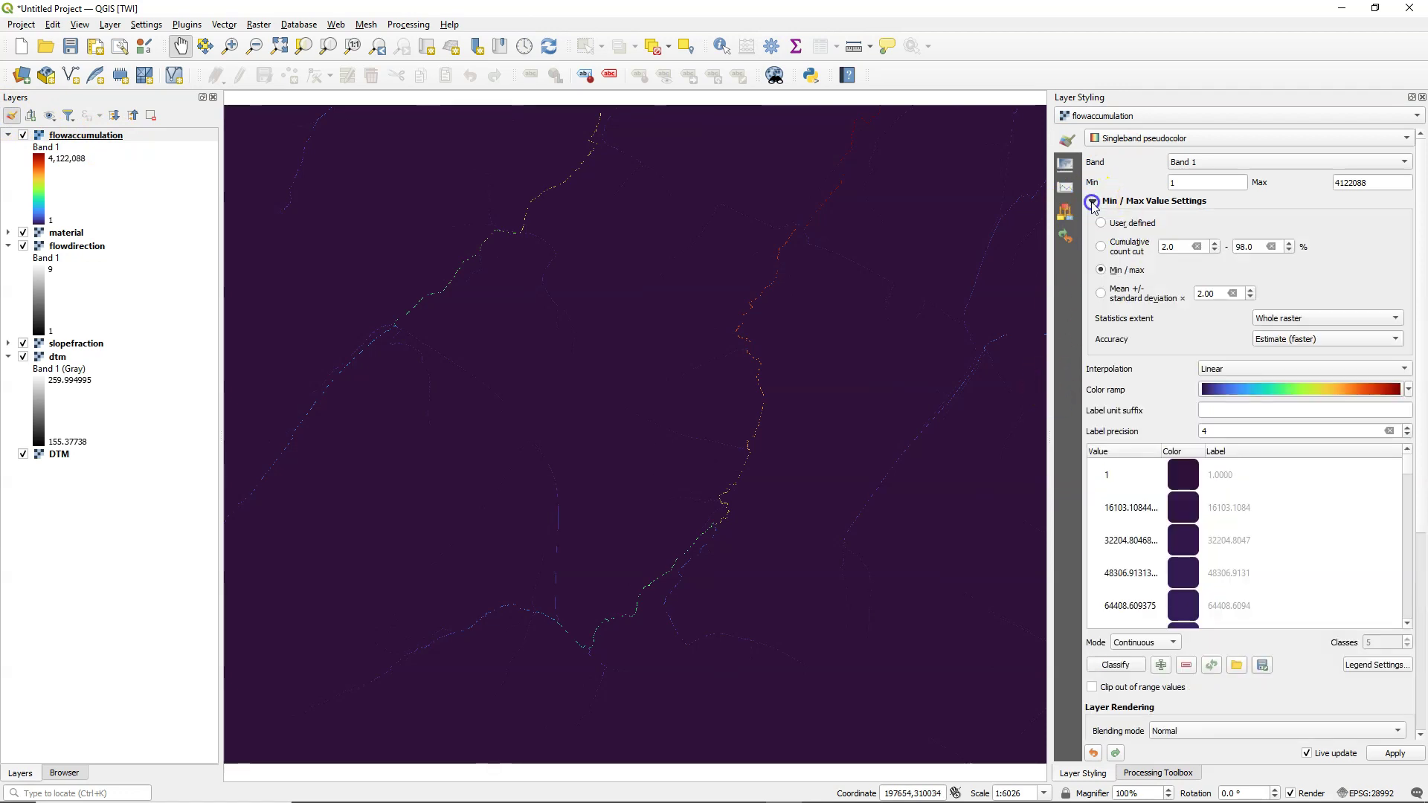
left_click(1101, 247)
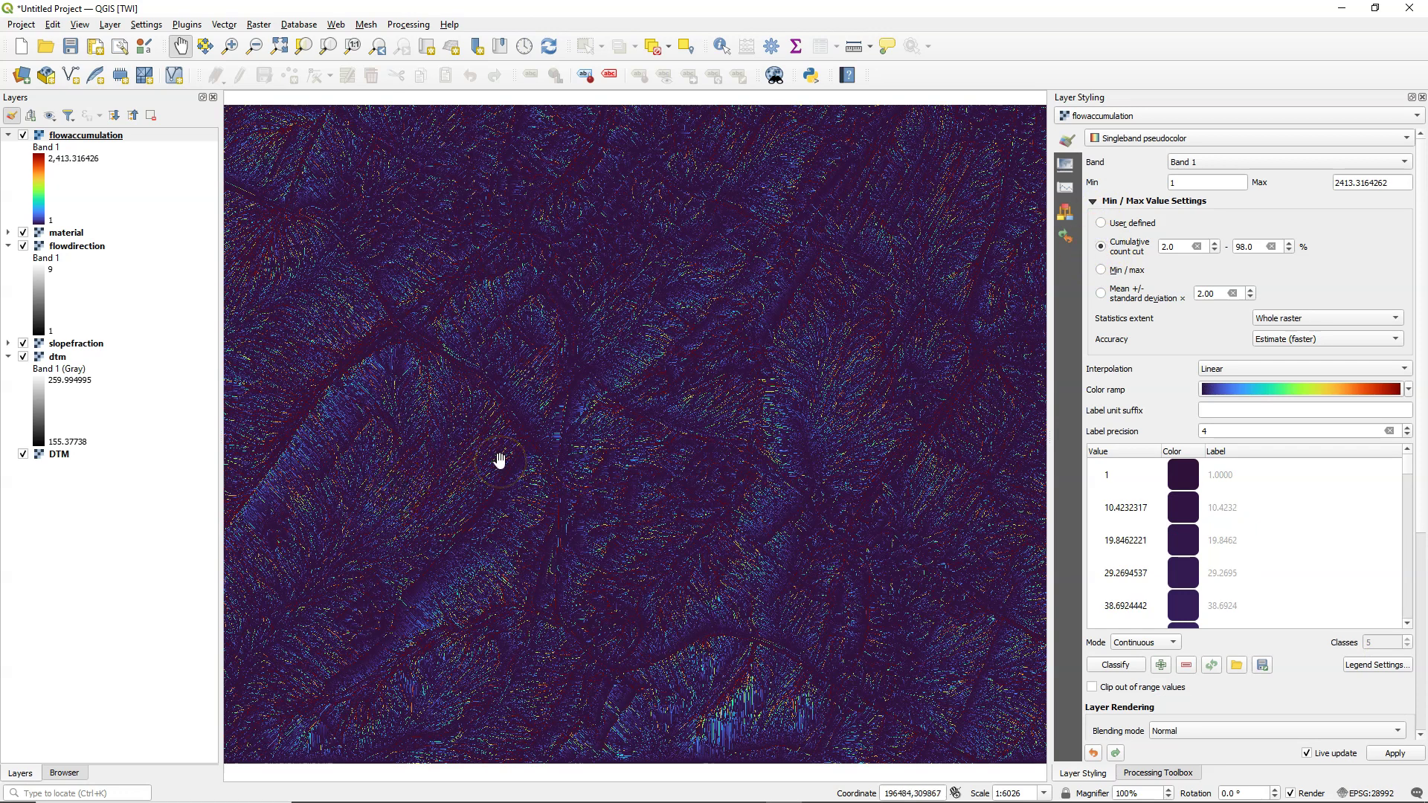
left_click(1268, 390)
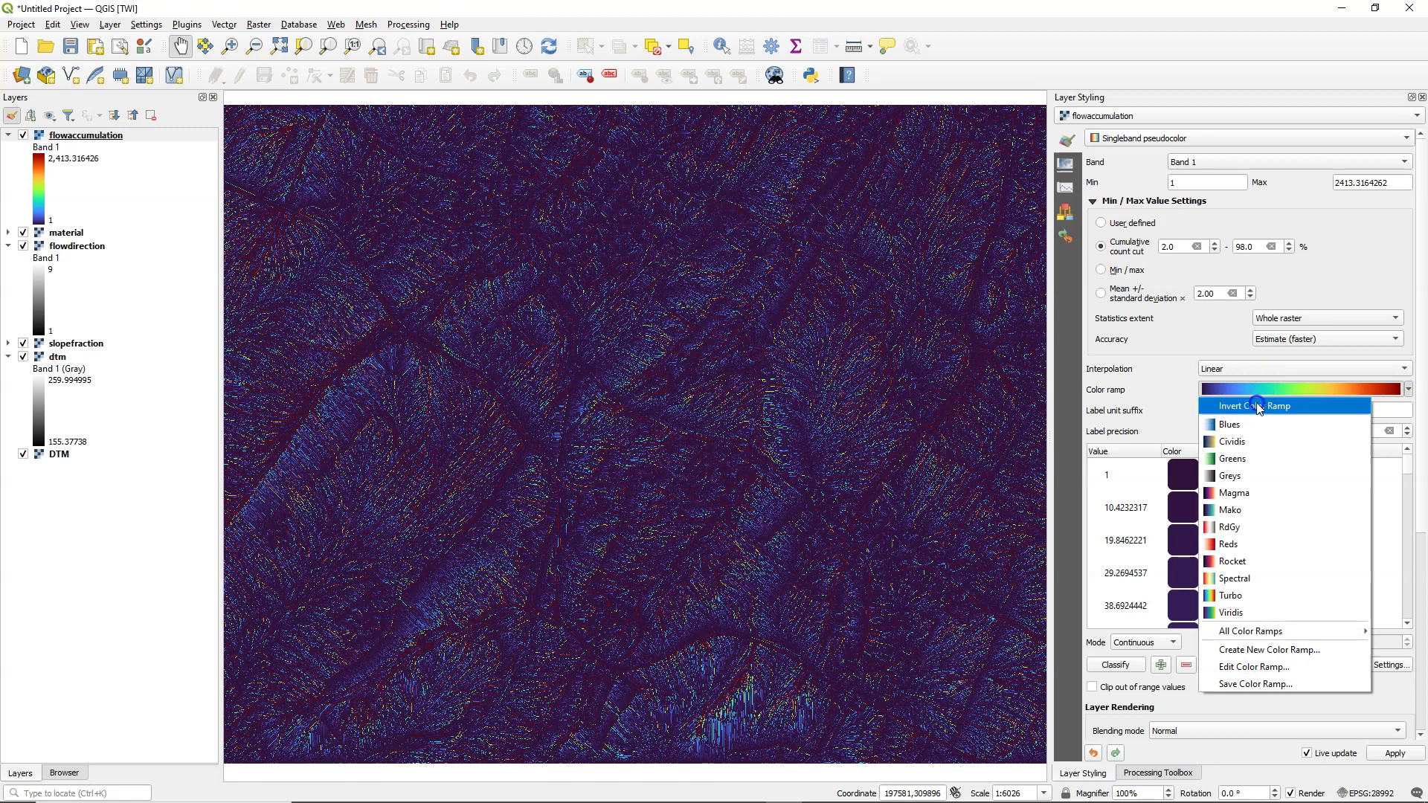
left_click(1257, 404)
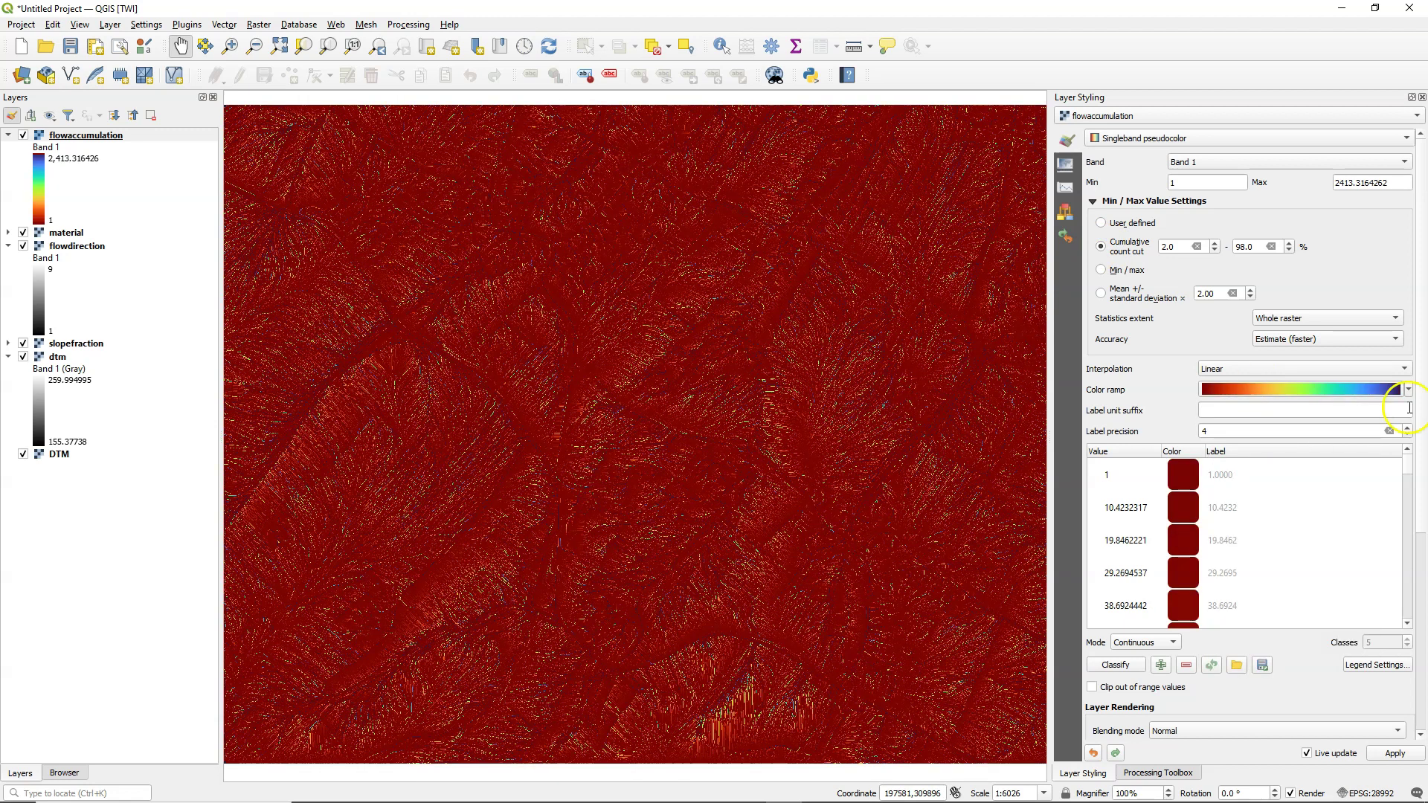
left_click(1408, 389)
left_click(1242, 431)
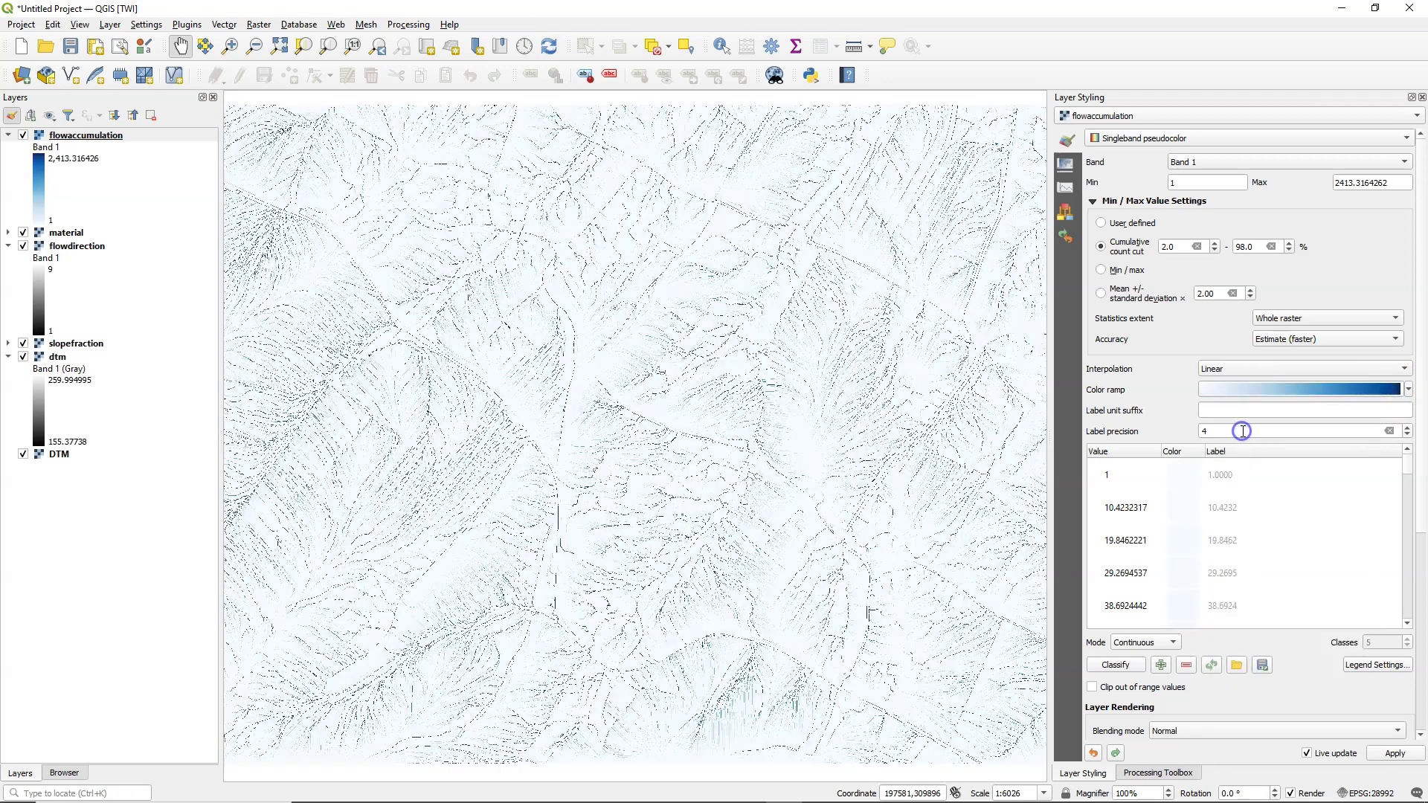
scroll(746, 535, "up", 2)
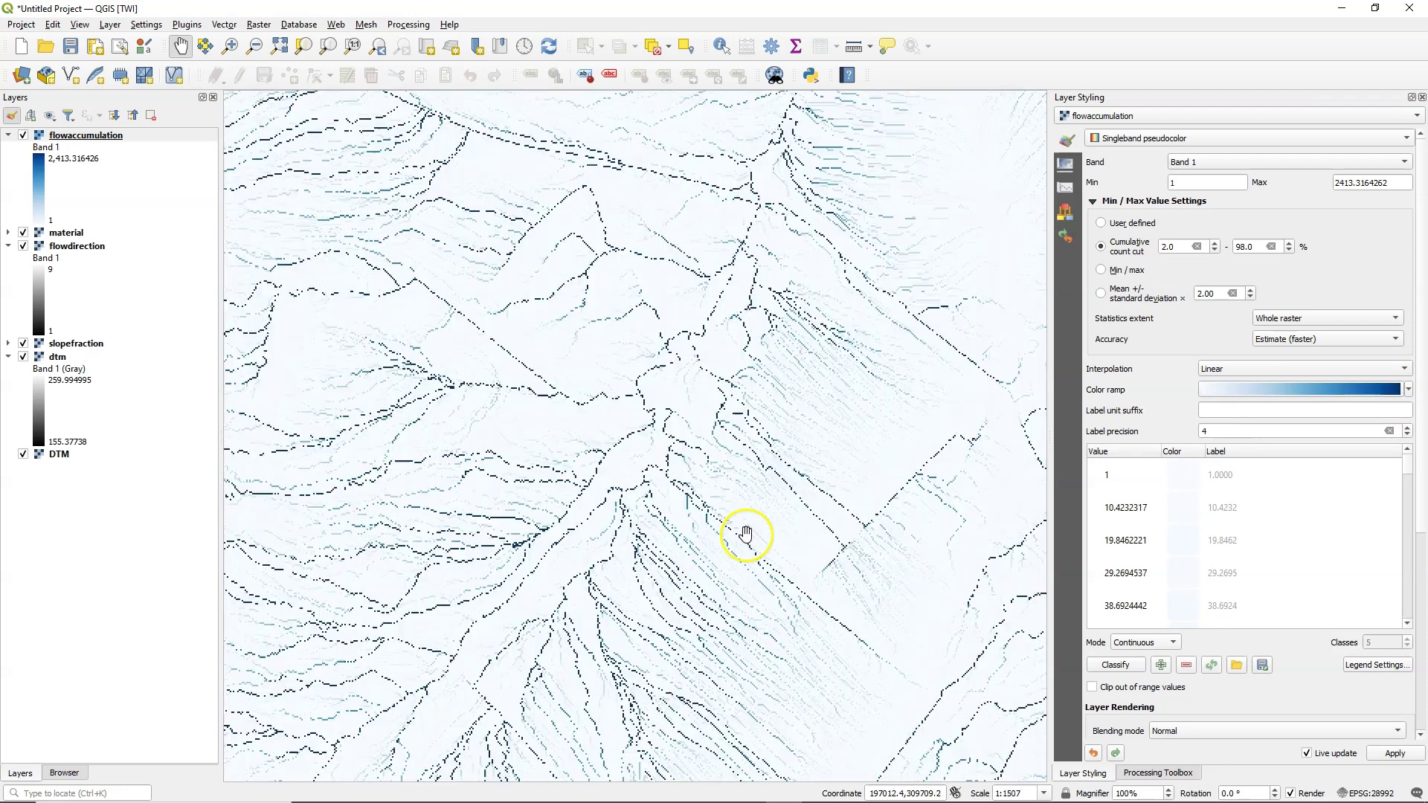
scroll(746, 533, "down", 1)
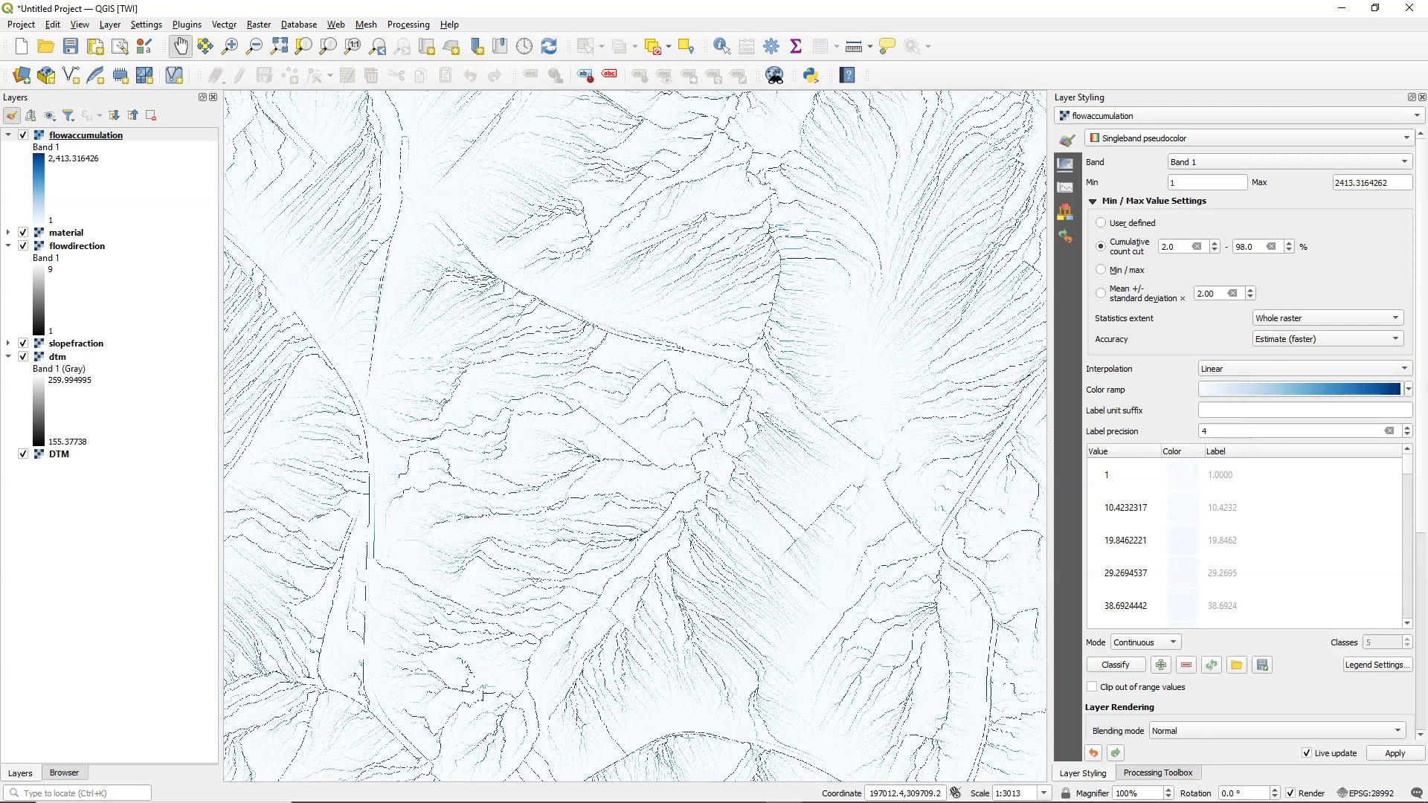
Step: Compute cellarea in map units from flowaccumulation as cellarea.map, then identify a 0.25 cell value
left_click(1154, 774)
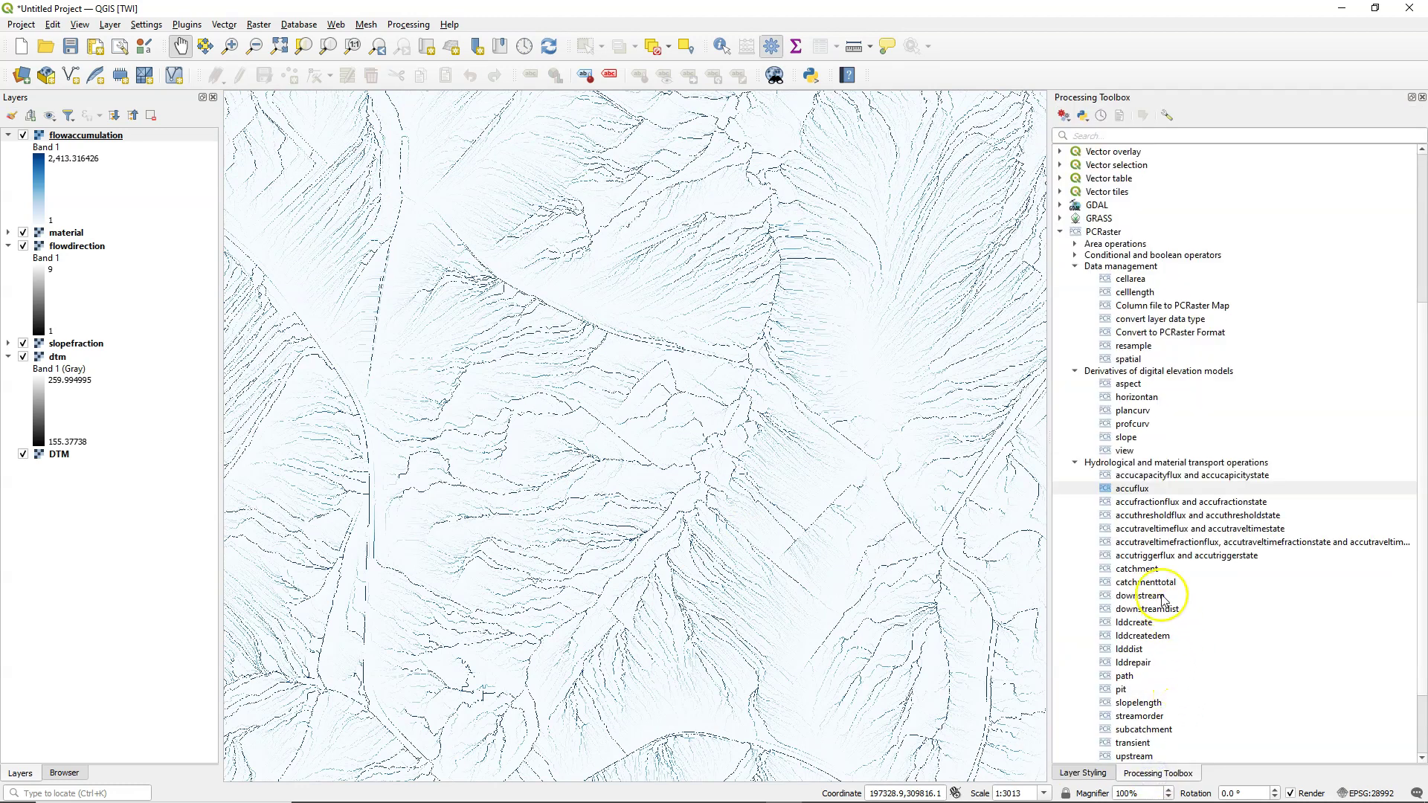
left_click(1131, 280)
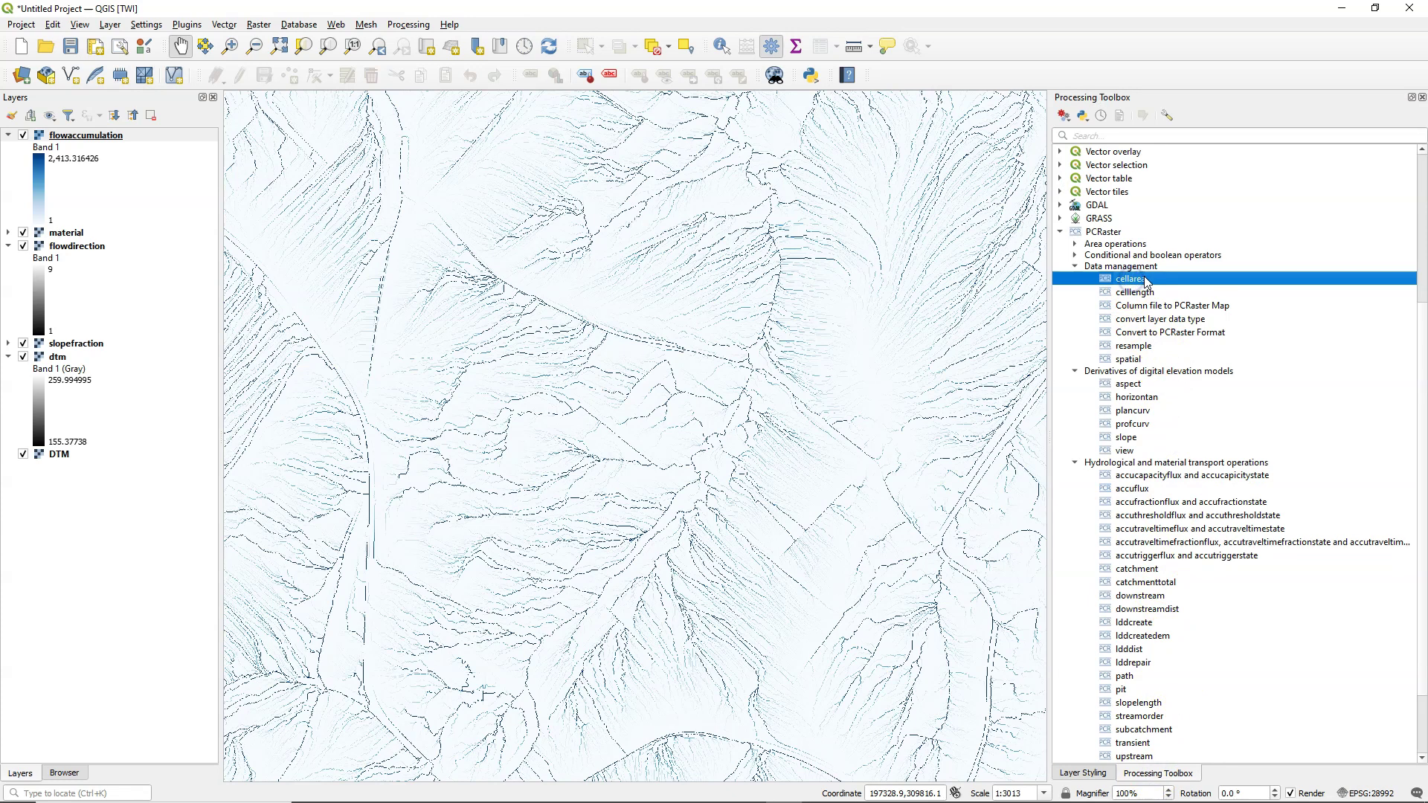
double_click(1145, 281)
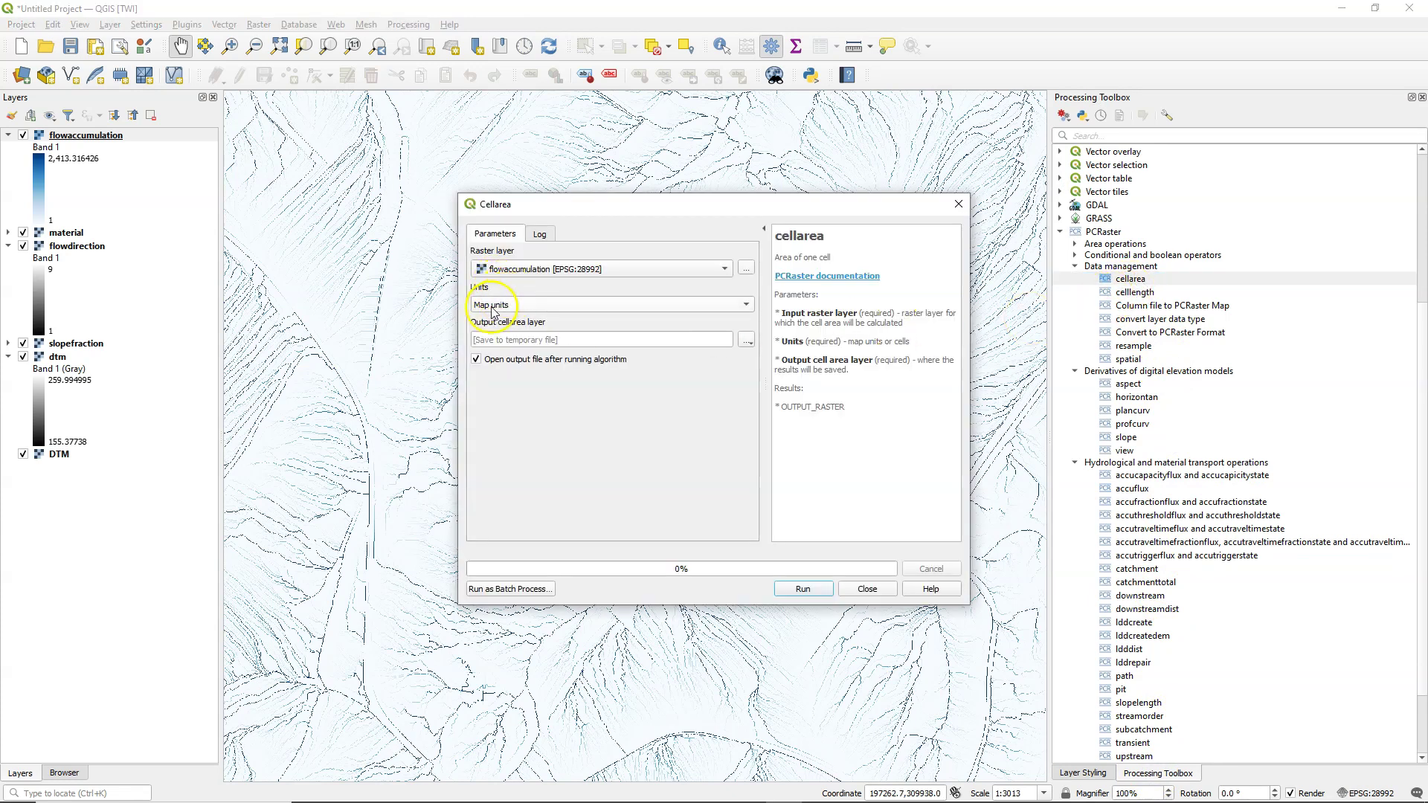
left_click(746, 340)
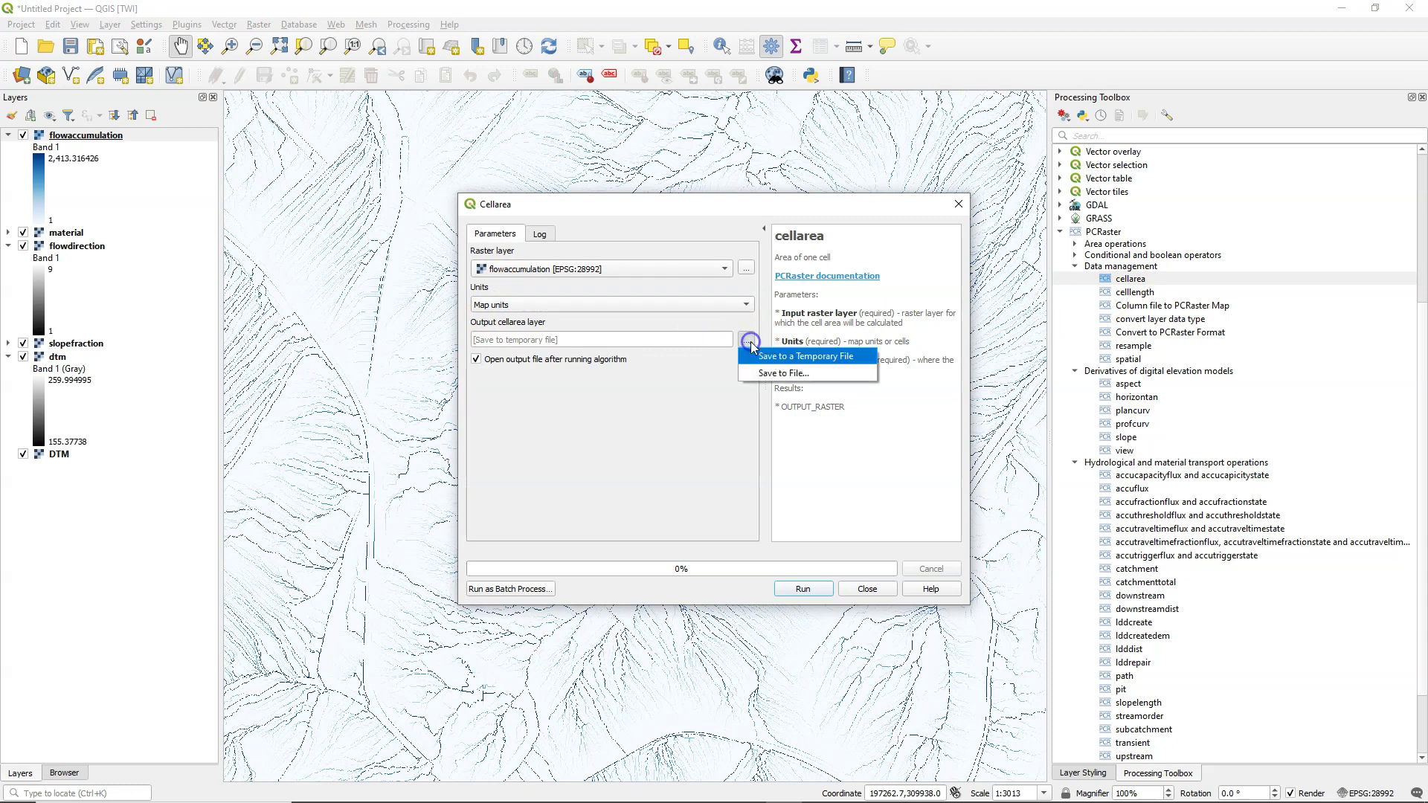
left_click(772, 374)
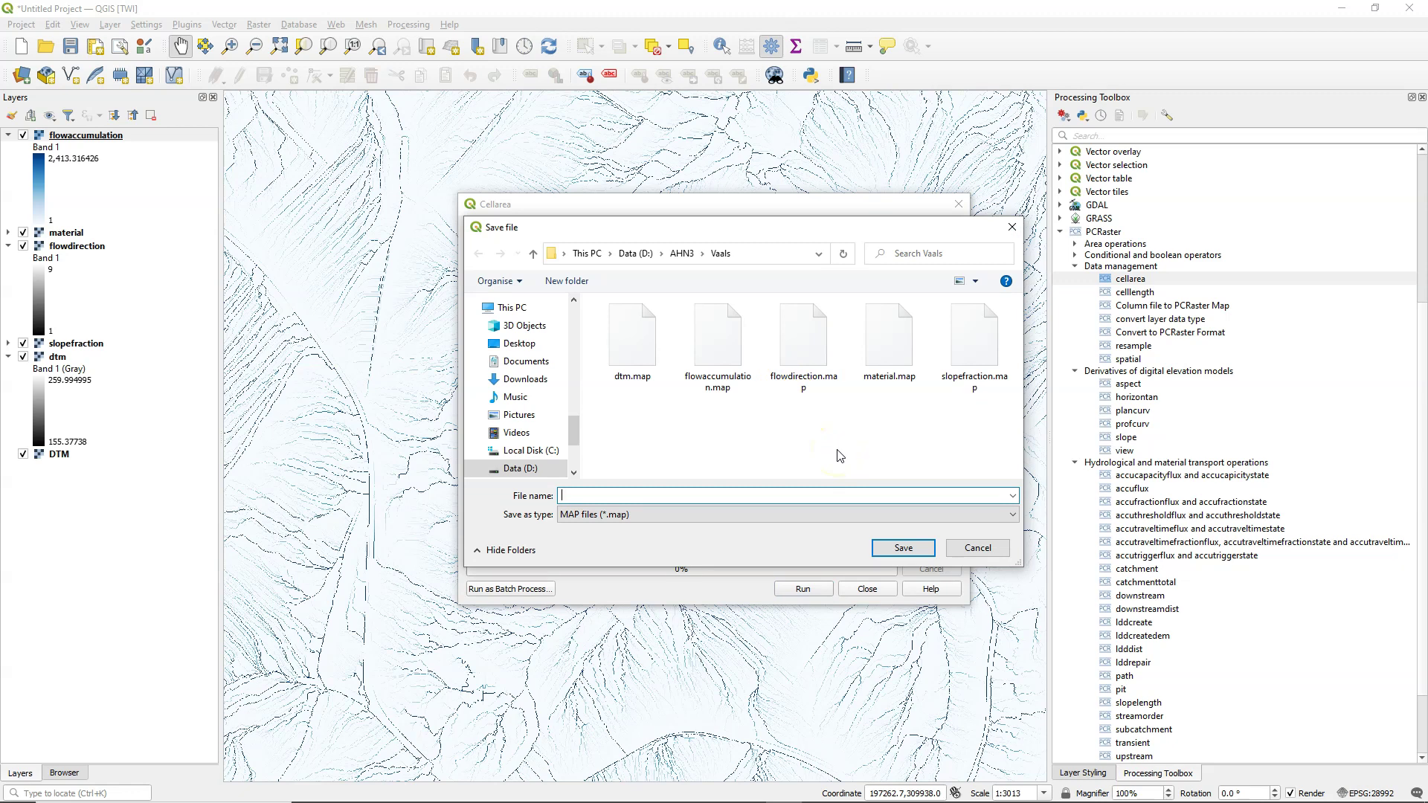
type("cellarea")
left_click(903, 548)
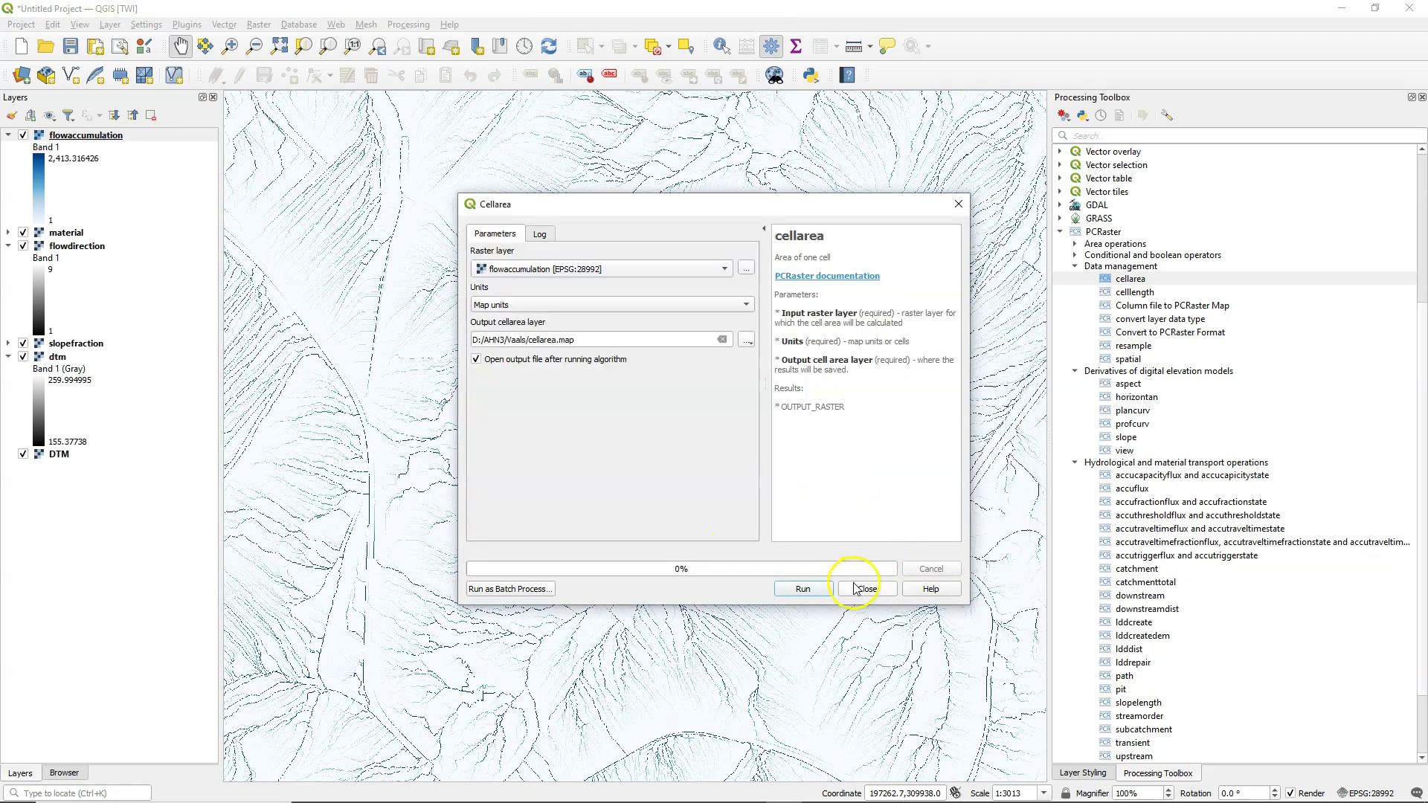
left_click(823, 589)
left_click(864, 589)
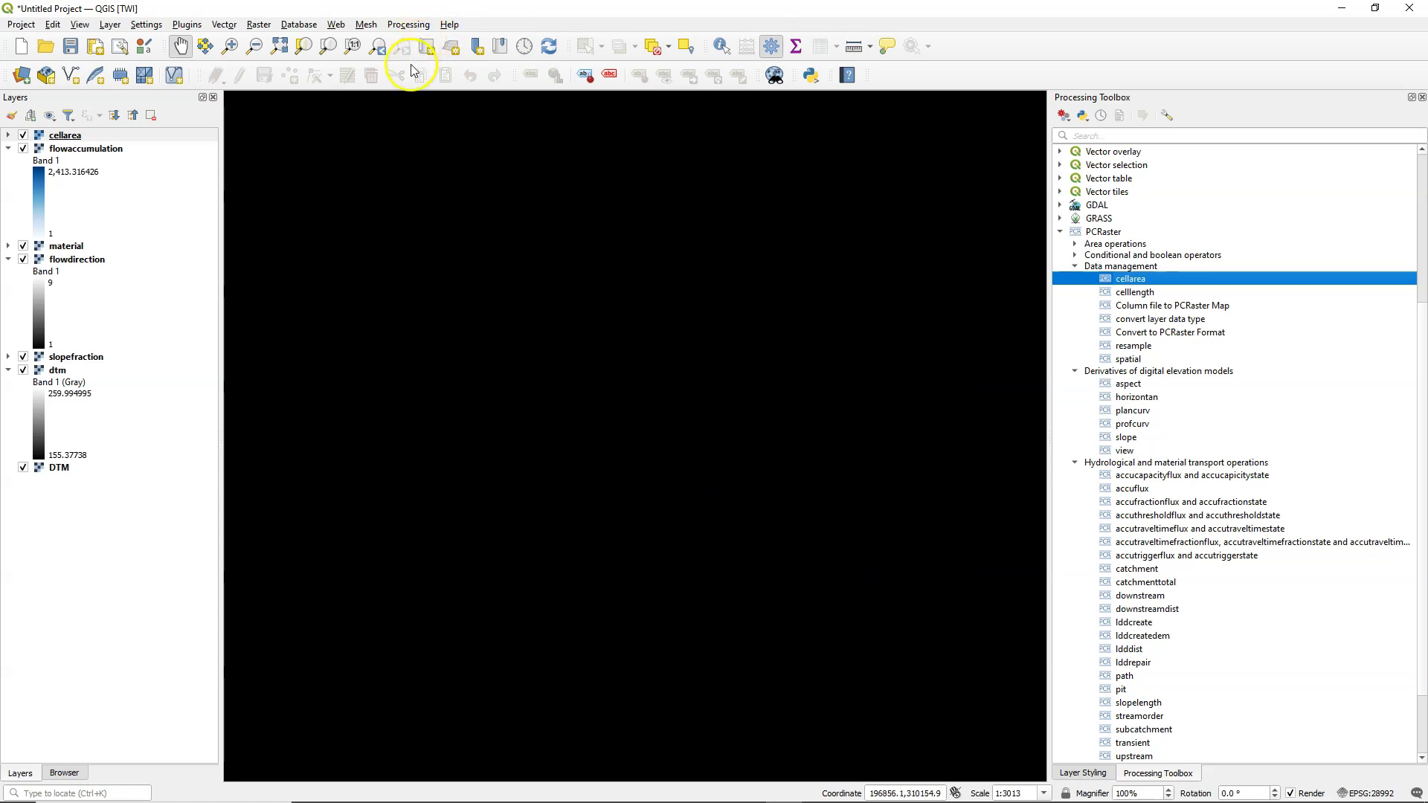
left_click(721, 46)
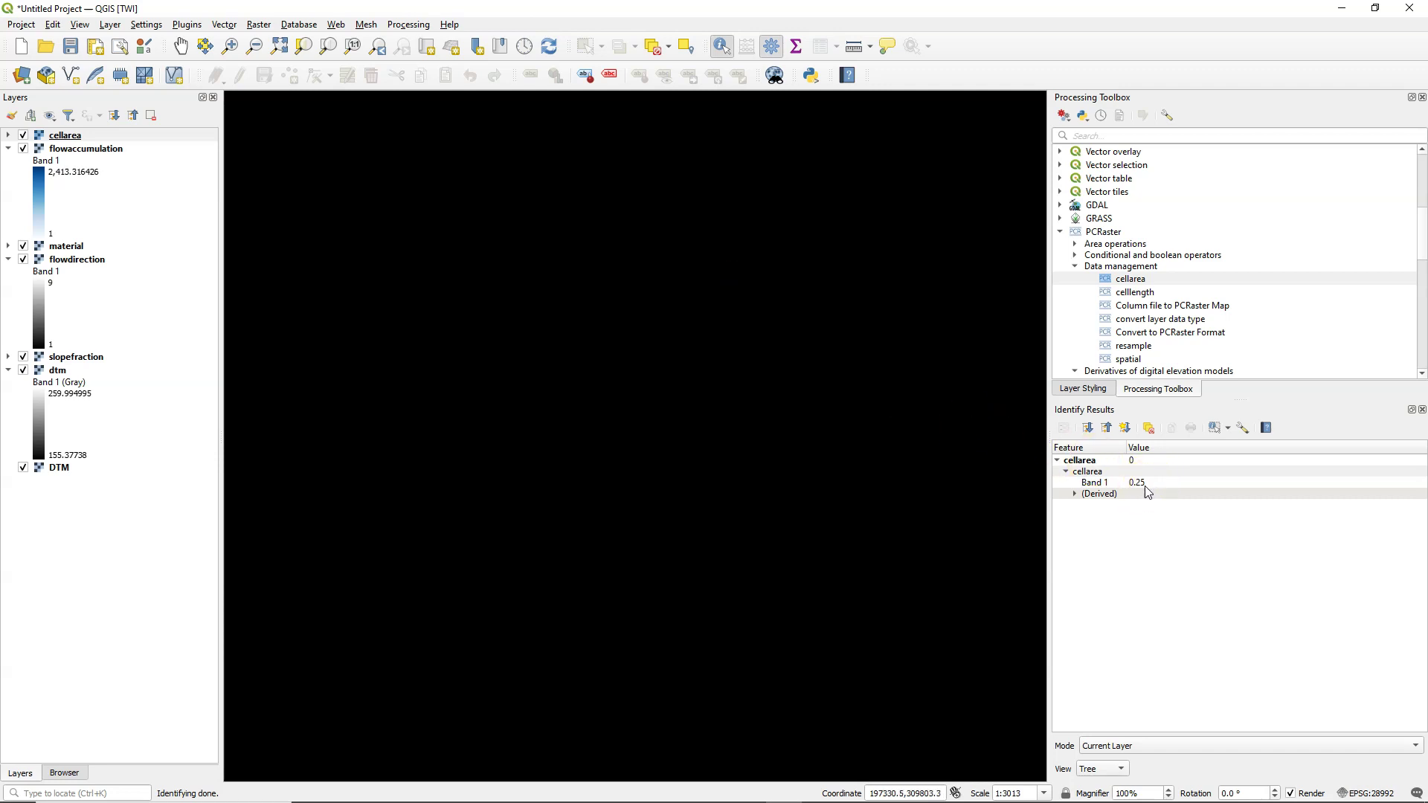
Step: In the Raster Calculator, start the expression ln((flowaccumulation@1*cellarea@1)/
left_click(258, 25)
left_click(278, 42)
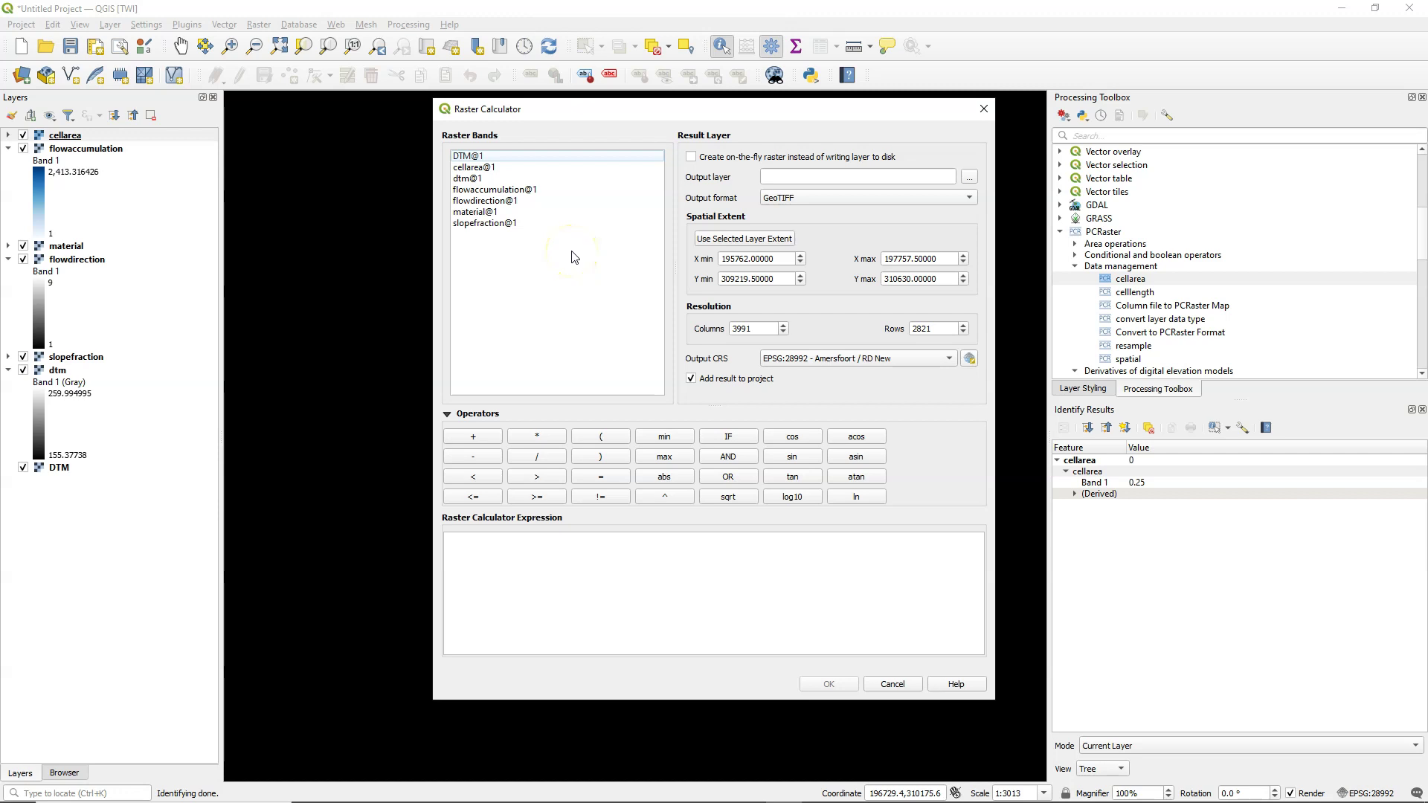
left_click(868, 497)
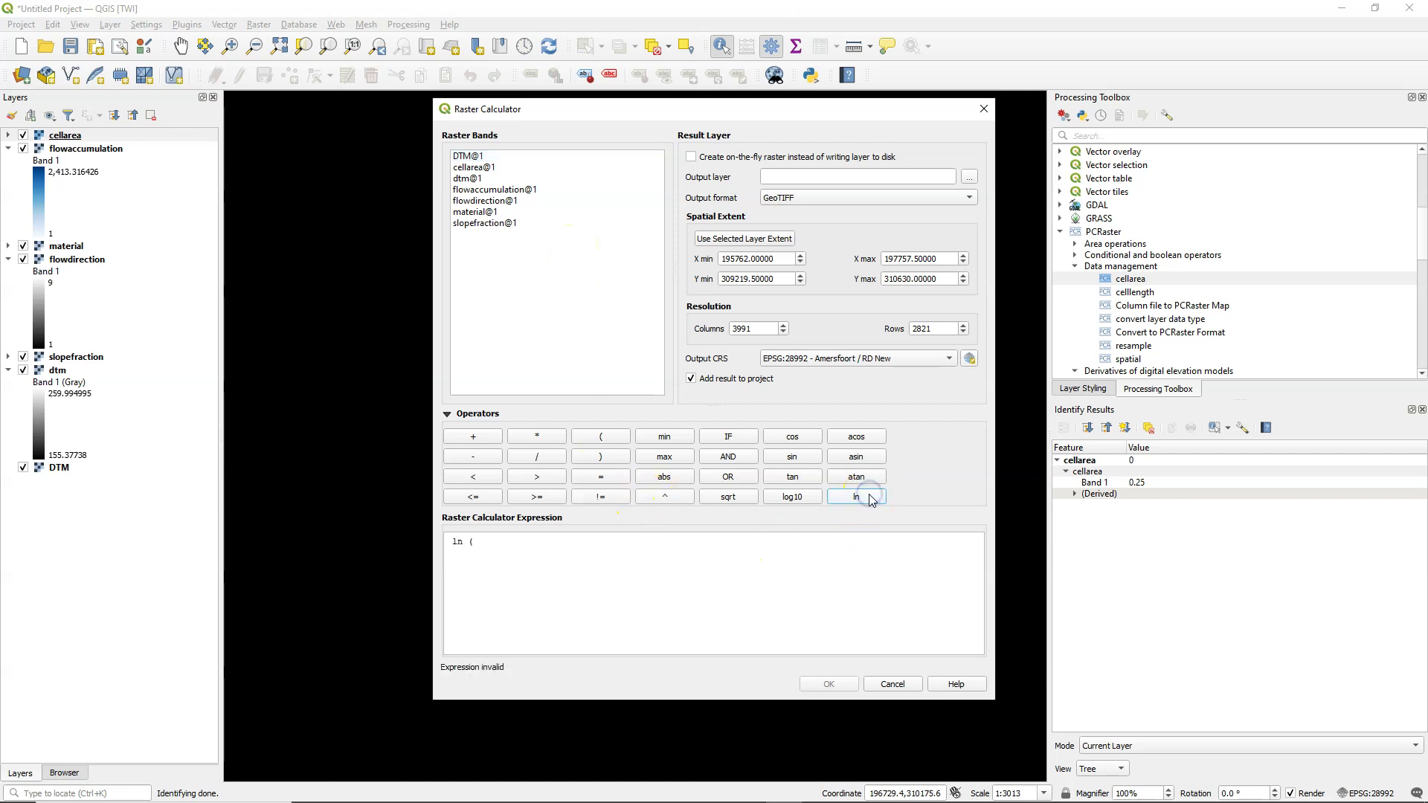
left_click(484, 192)
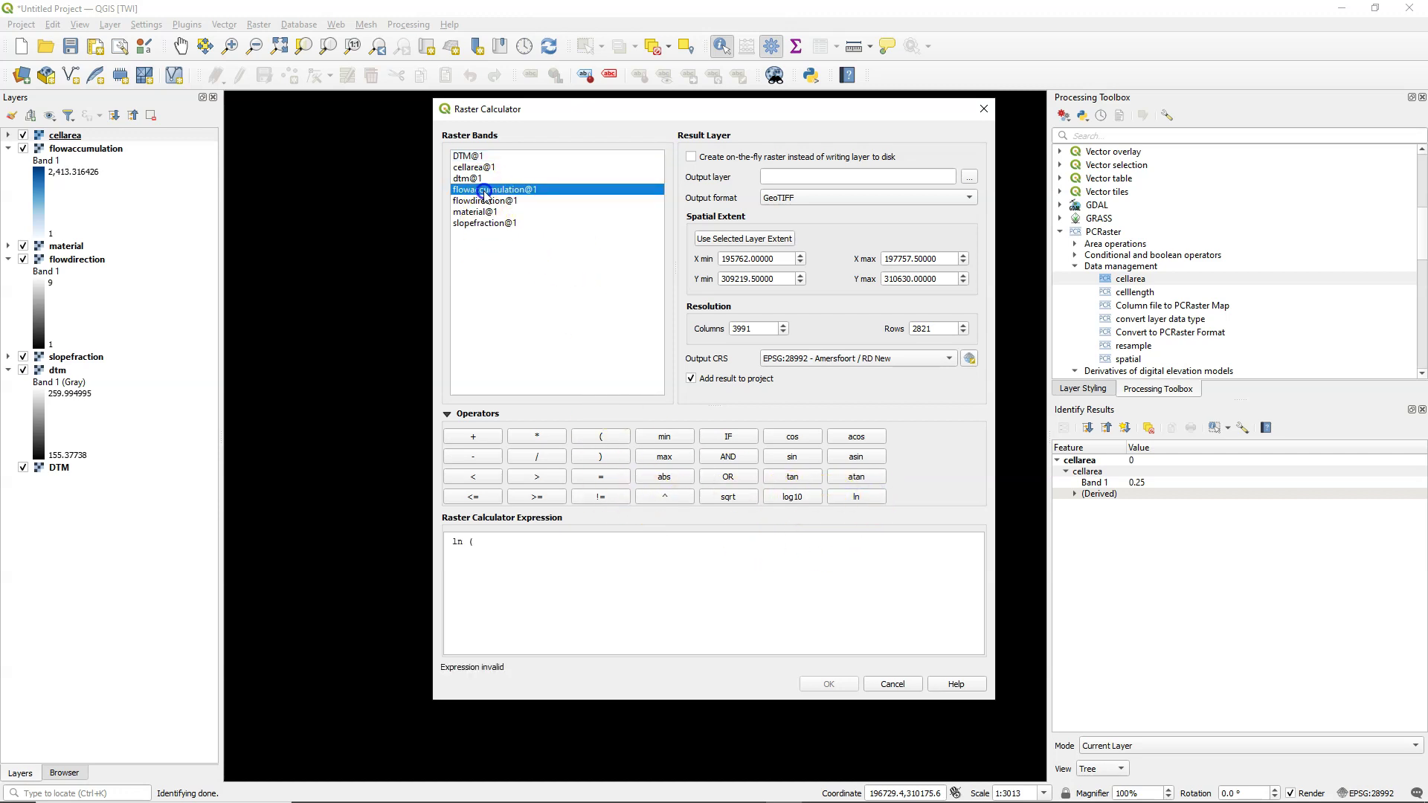
double_click(484, 192)
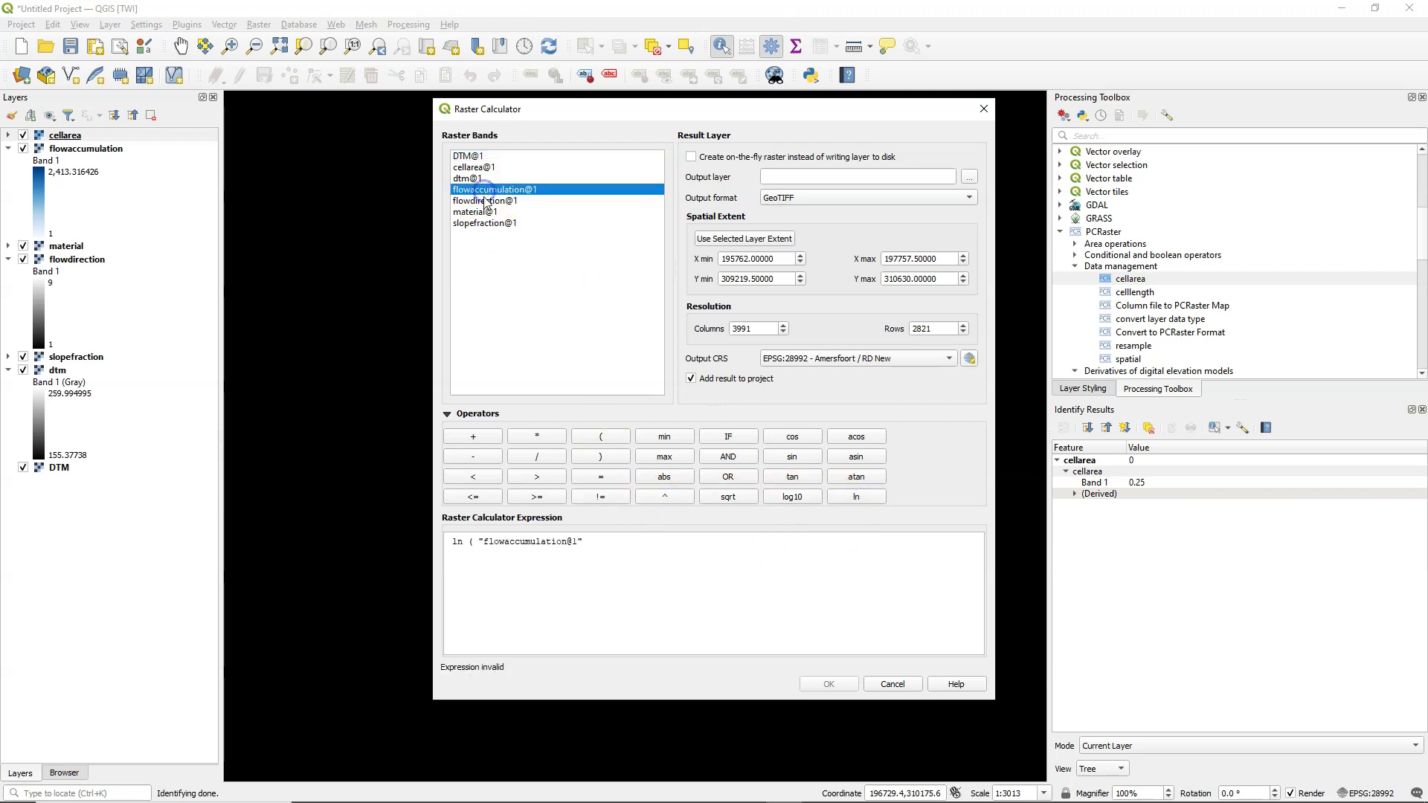
left_click(535, 437)
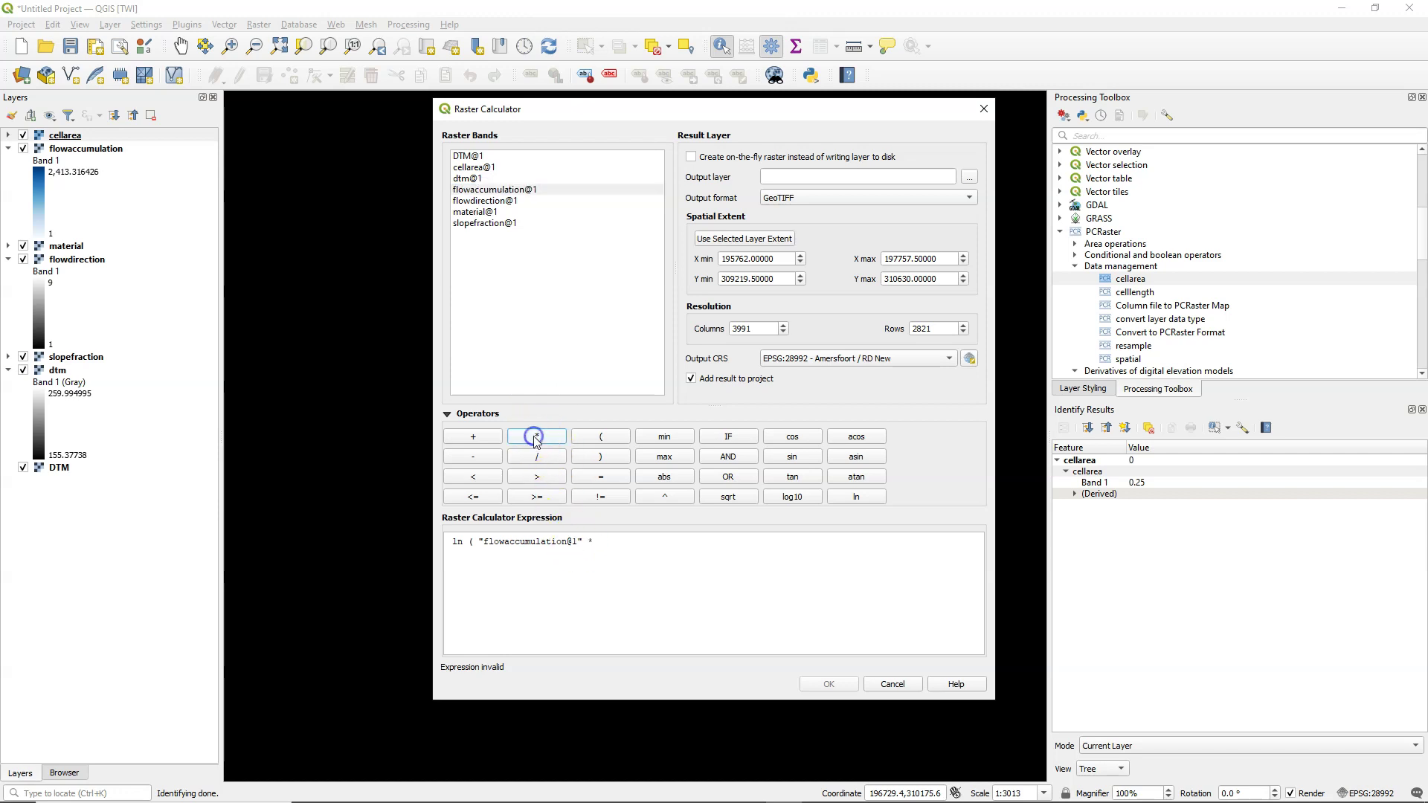
double_click(467, 168)
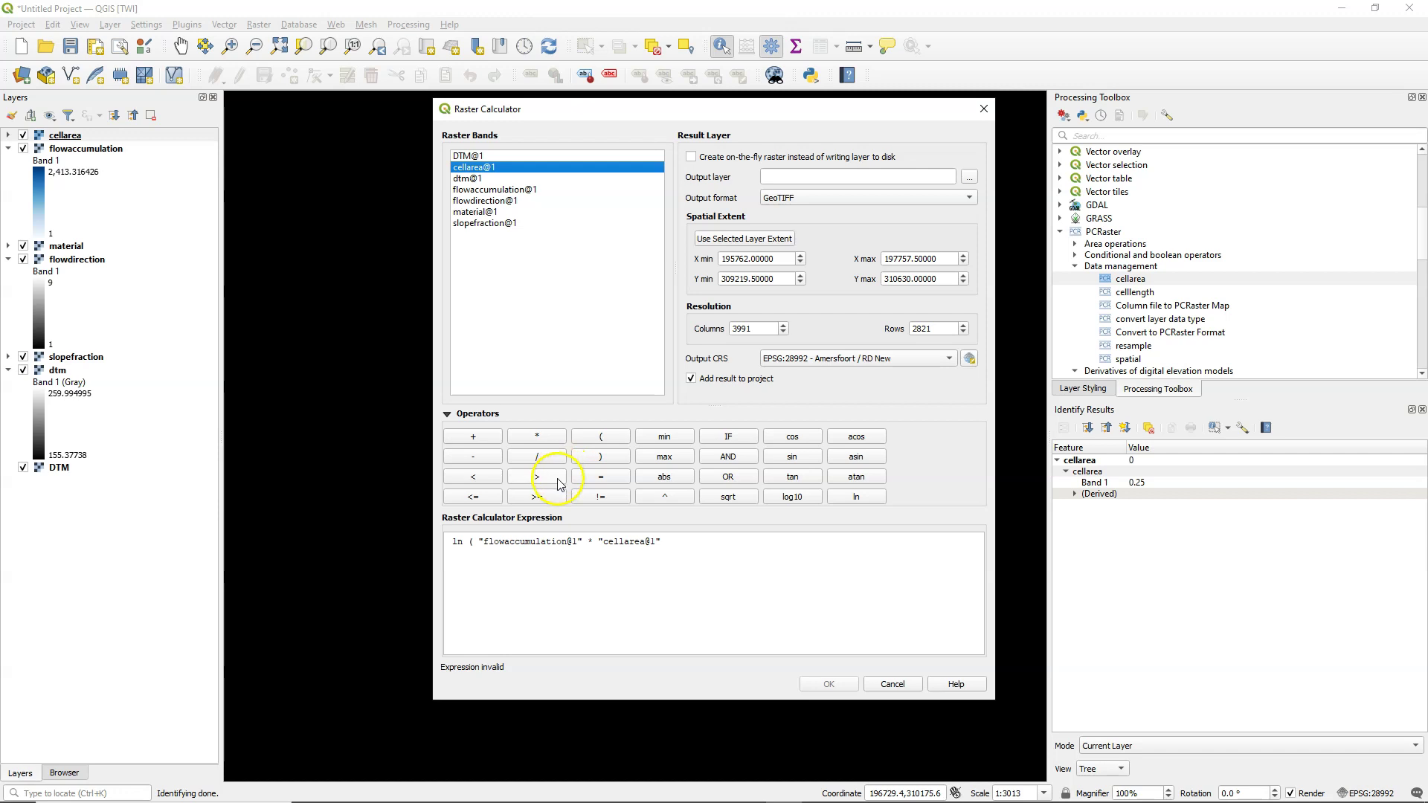
left_click(467, 542)
left_click(601, 436)
left_click(601, 456)
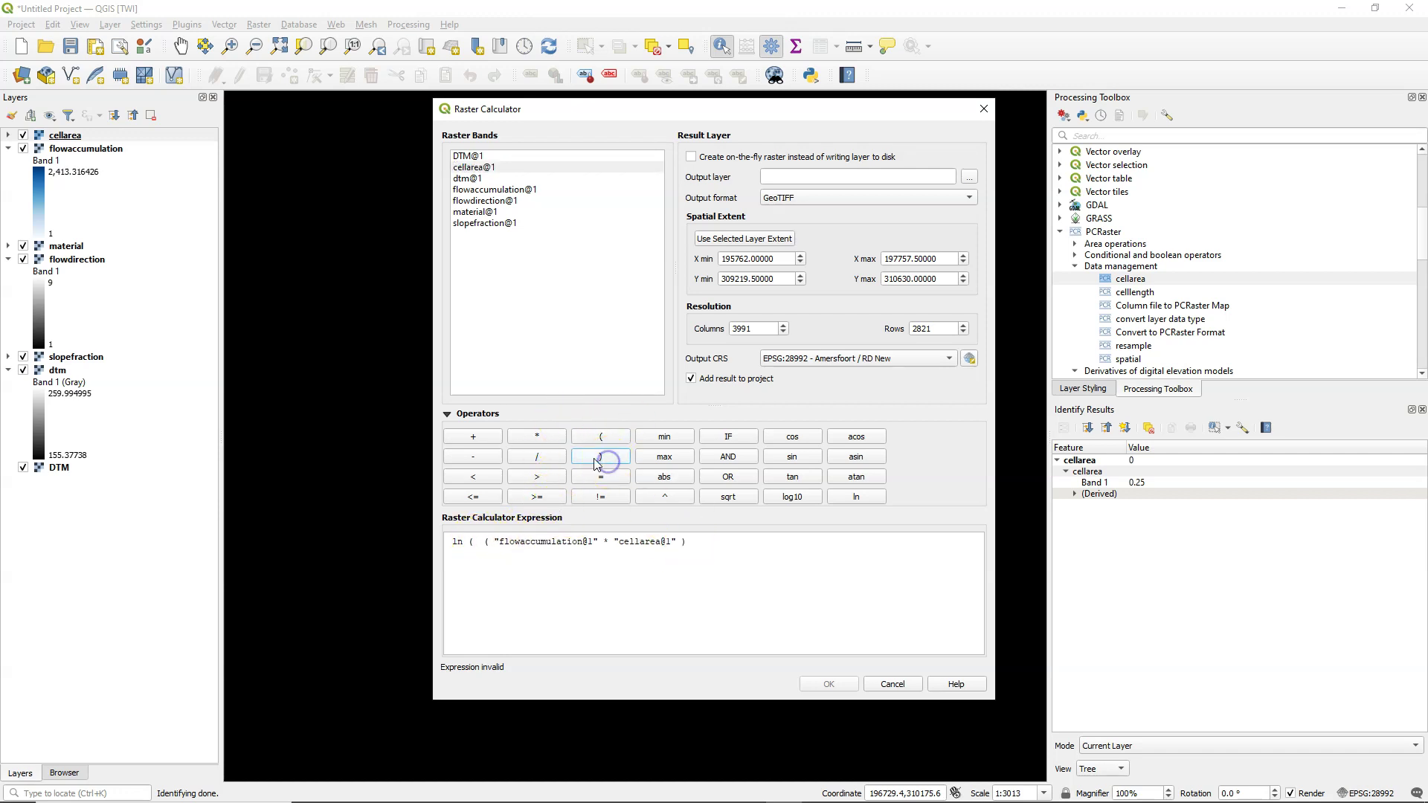
left_click(536, 456)
Step: Complete the divisor as tan(slopefraction@1*100*0.062831853071796) and close both brackets
left_click(794, 478)
left_click(558, 360)
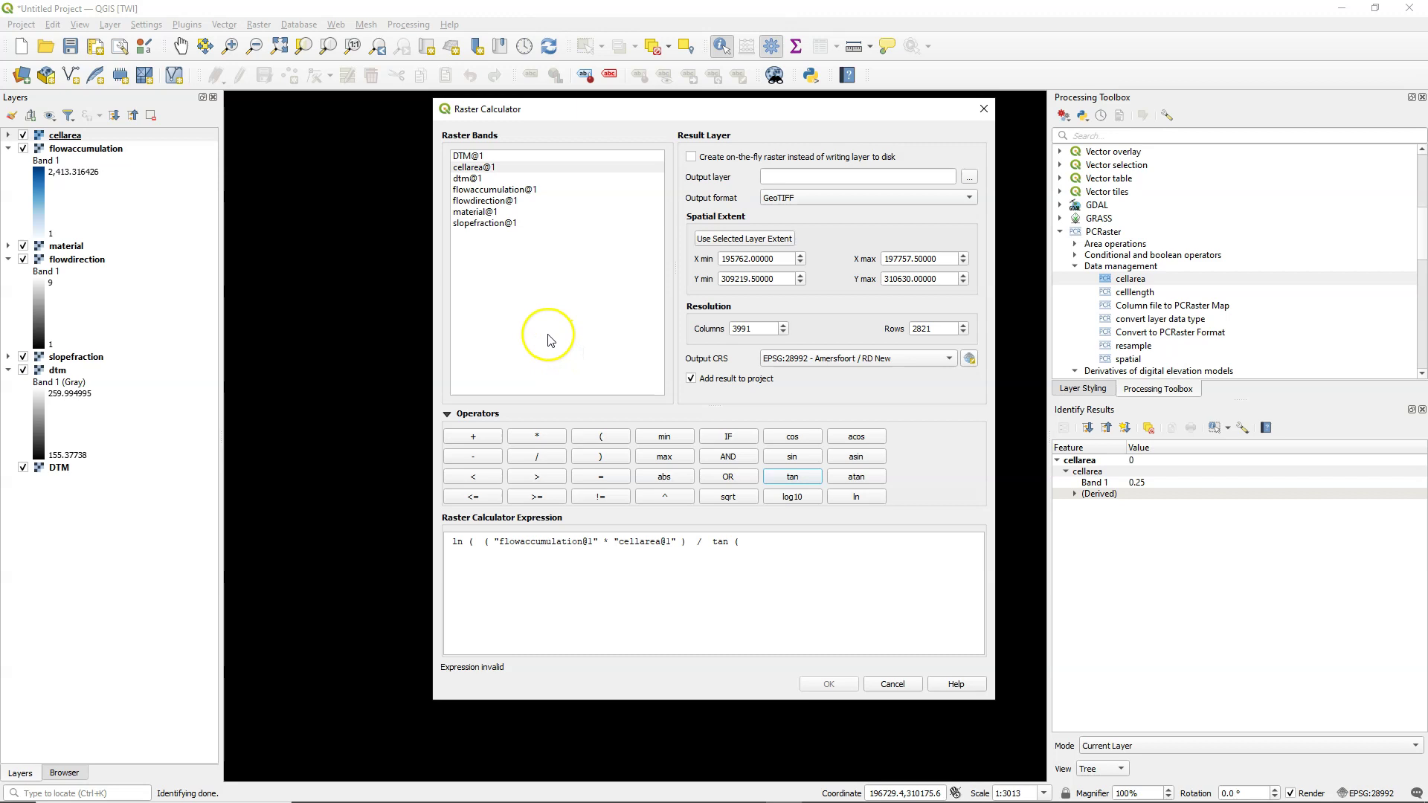
double_click(472, 223)
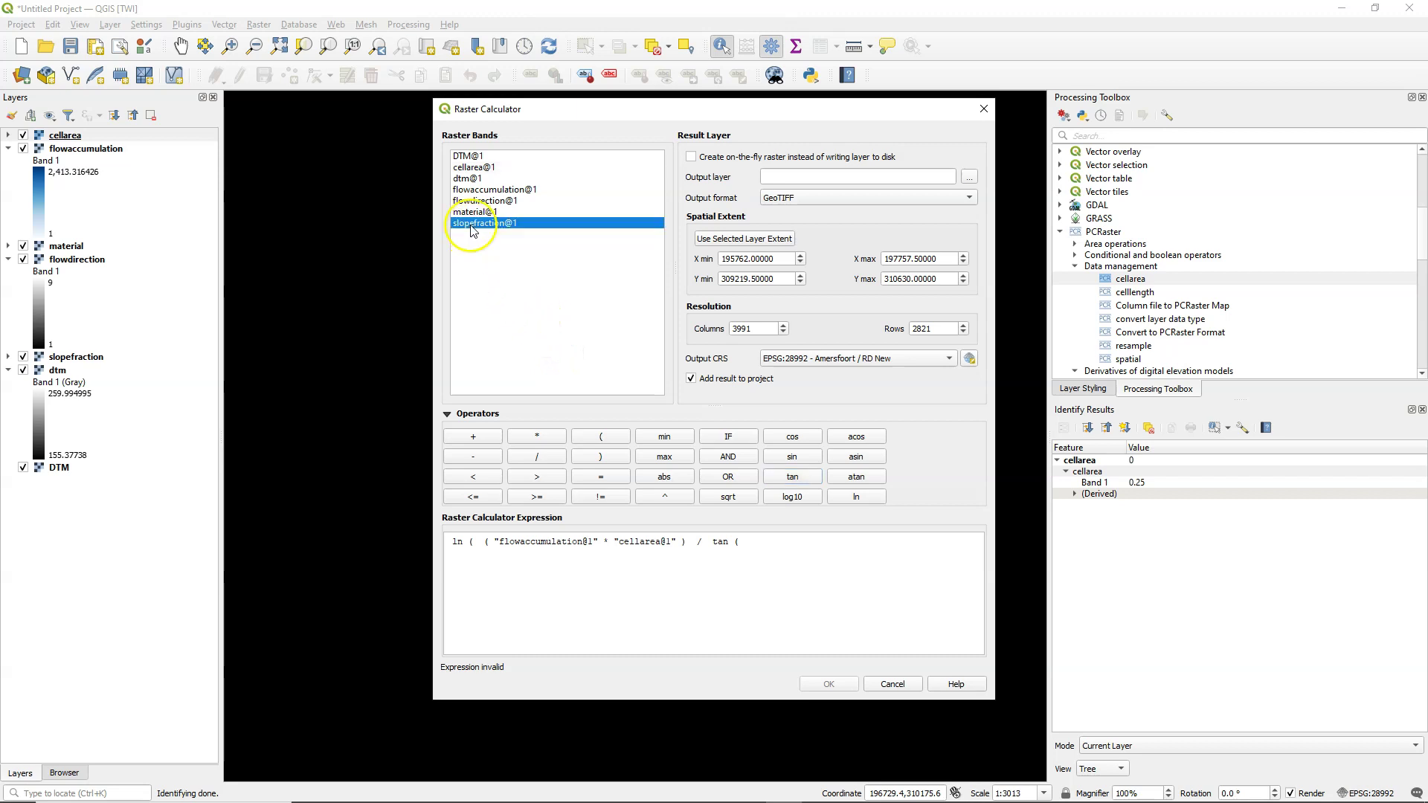
left_click(539, 436)
left_click(878, 546)
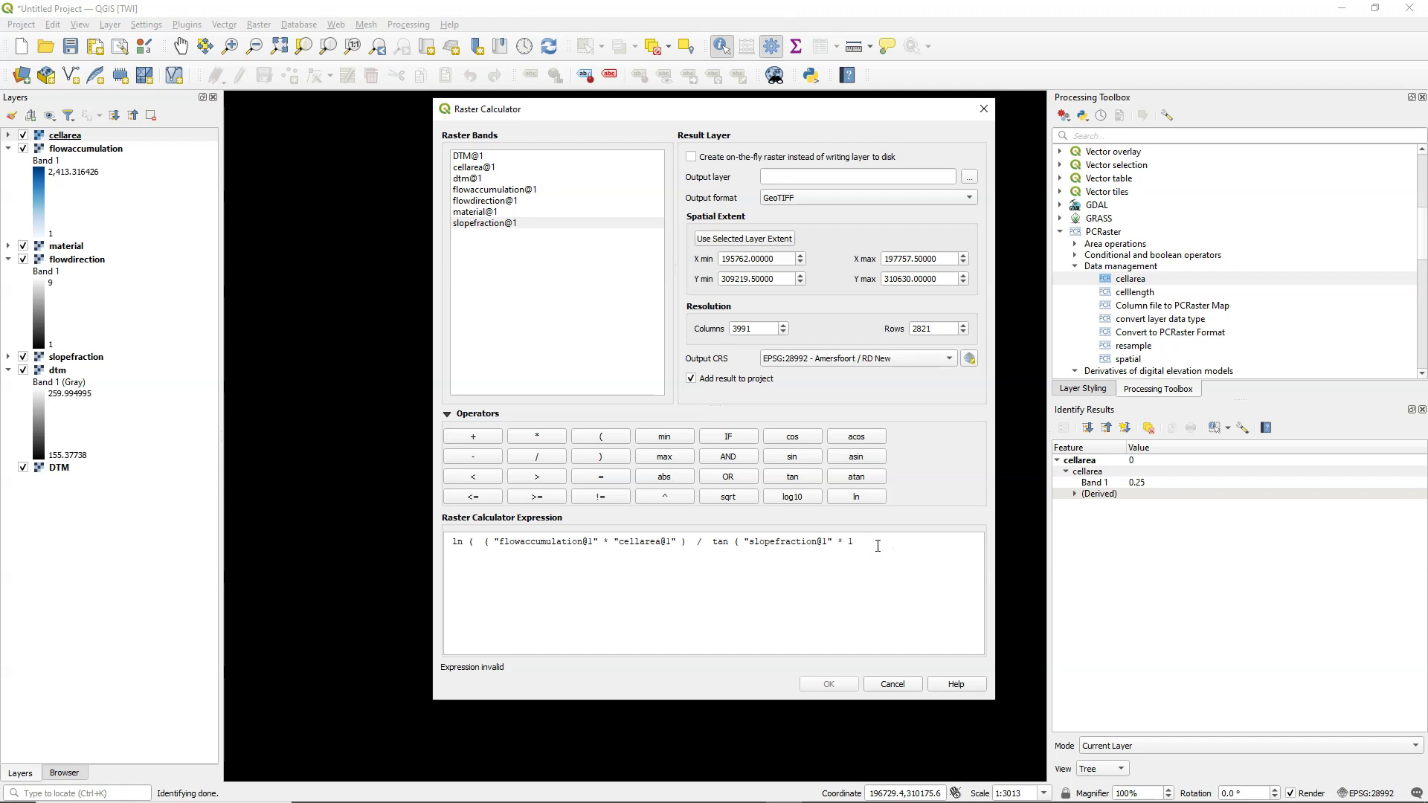
type("100")
left_click(536, 436)
left_click(908, 539)
type("0.062831853071796")
left_click(601, 457)
left_click(601, 457)
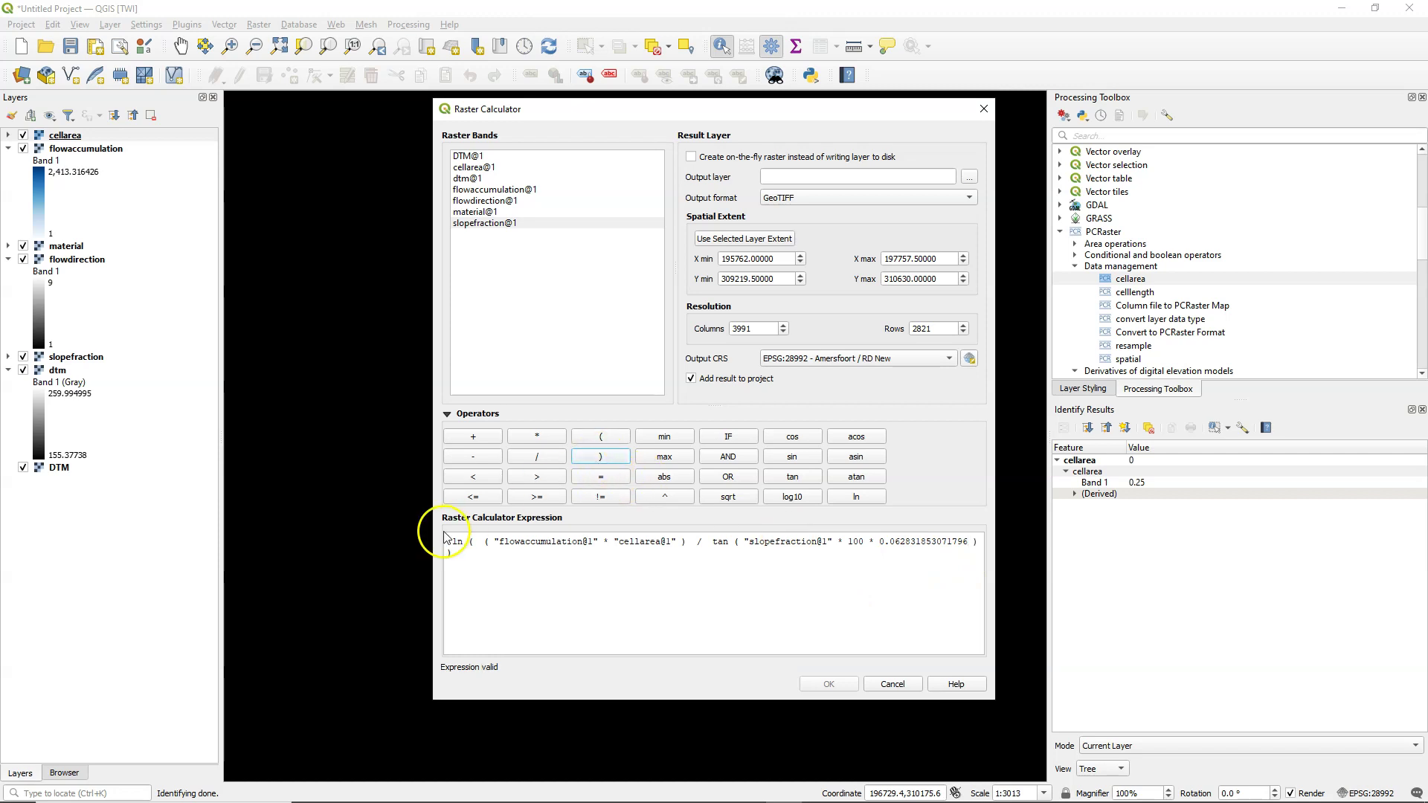
Step: Set the calculator output to twi.tif and create the twi layer
left_click_drag(433, 521, 382, 521)
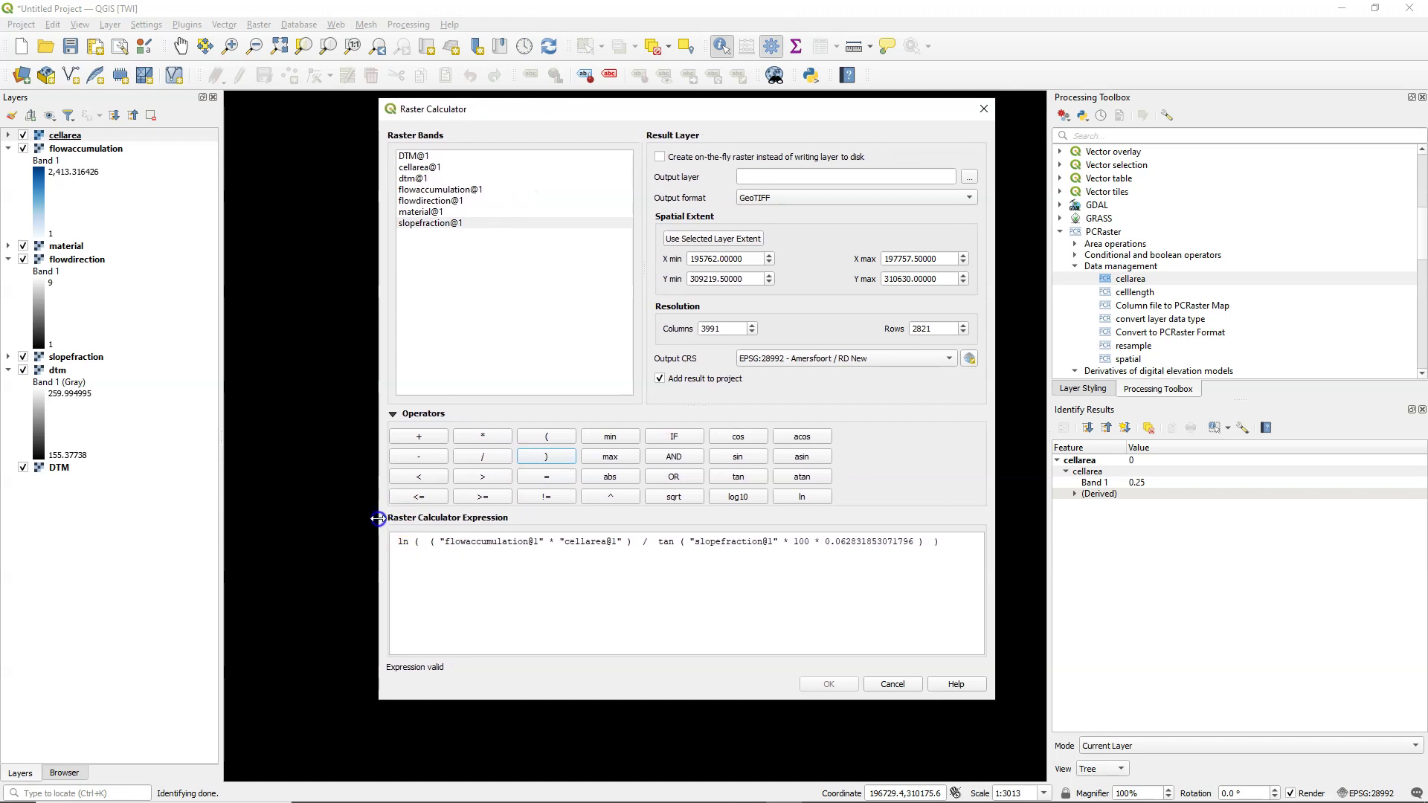
left_click(656, 591)
left_click(969, 177)
type("twi.tif")
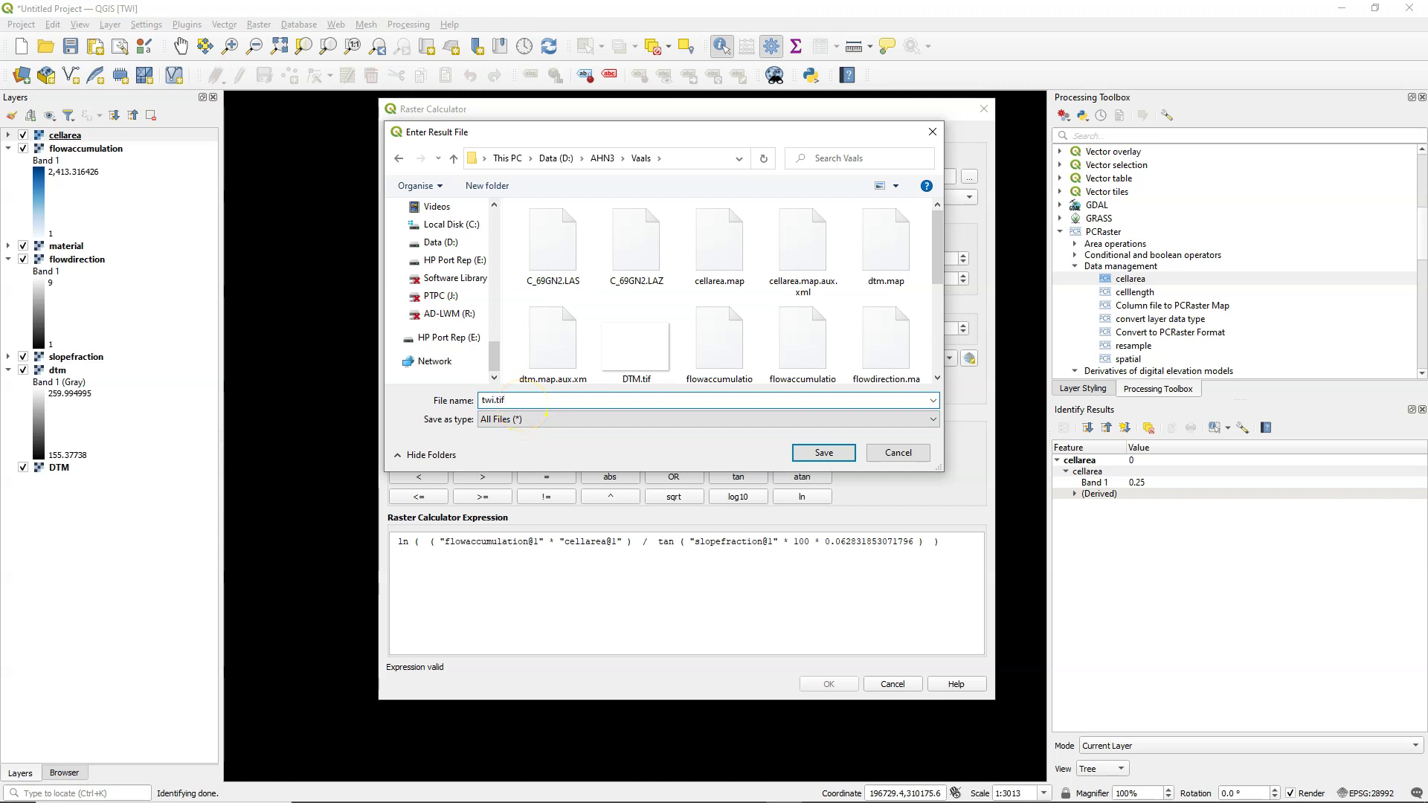
left_click(817, 454)
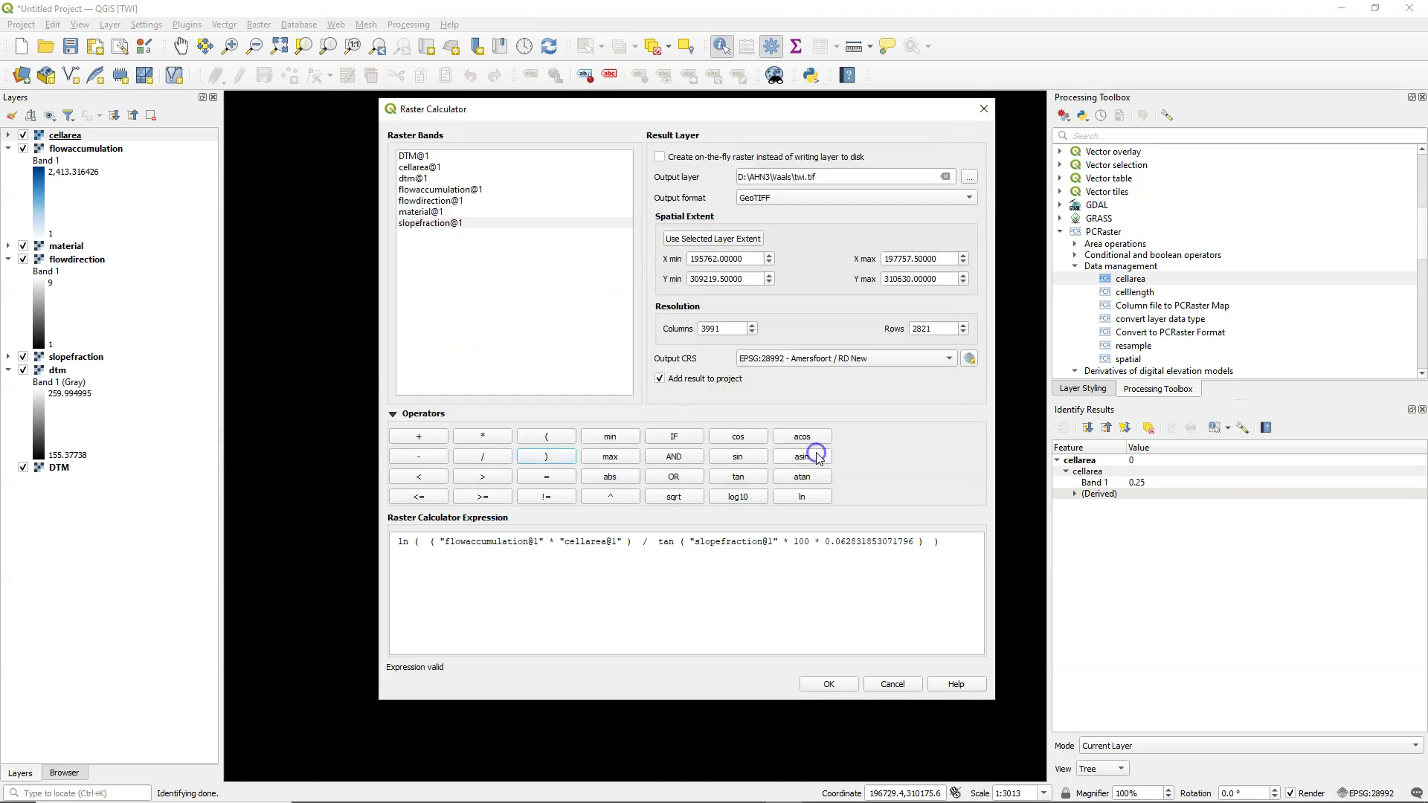
left_click(828, 683)
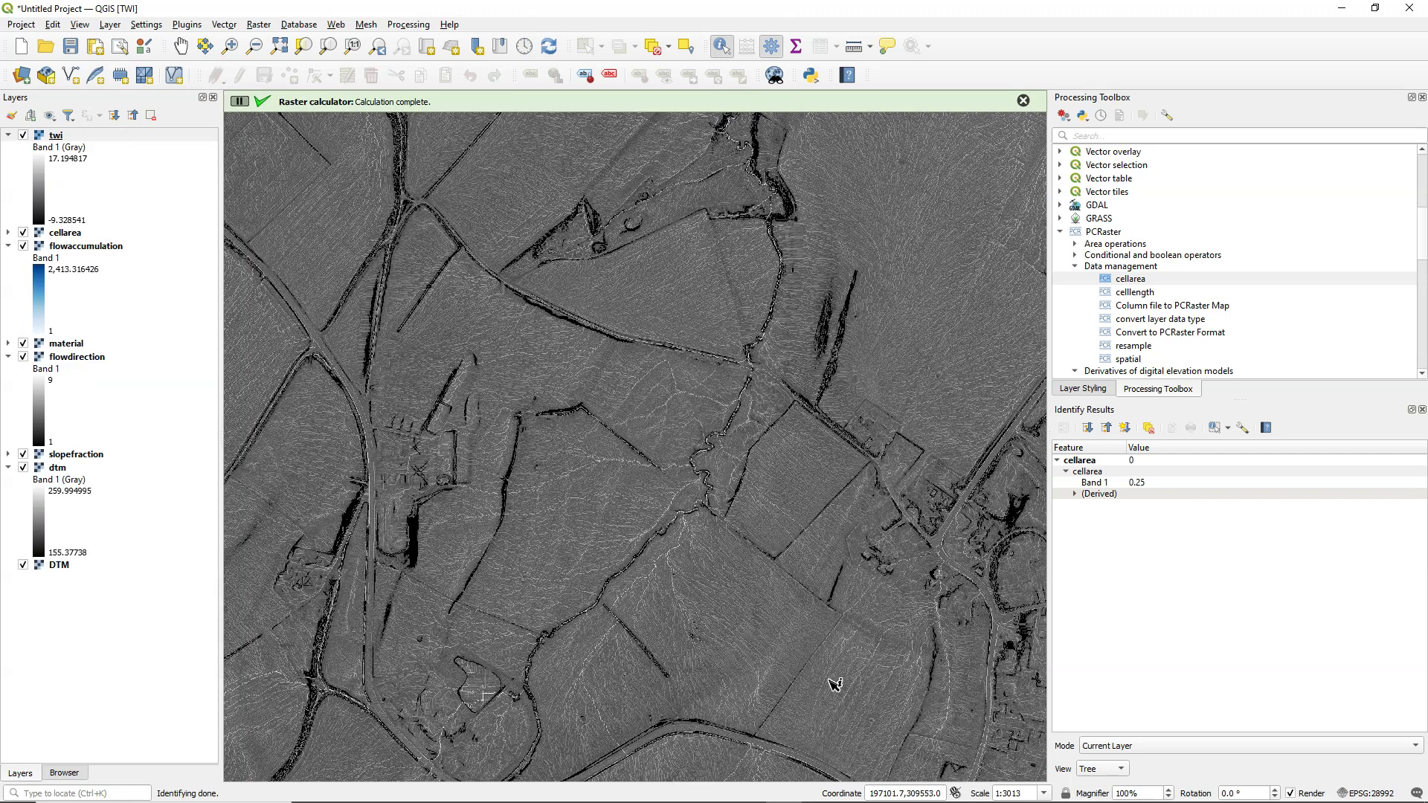
Step: Stretch twi with cumulative count cut and recolour it with the YlGnBu ramp
left_click(826, 659)
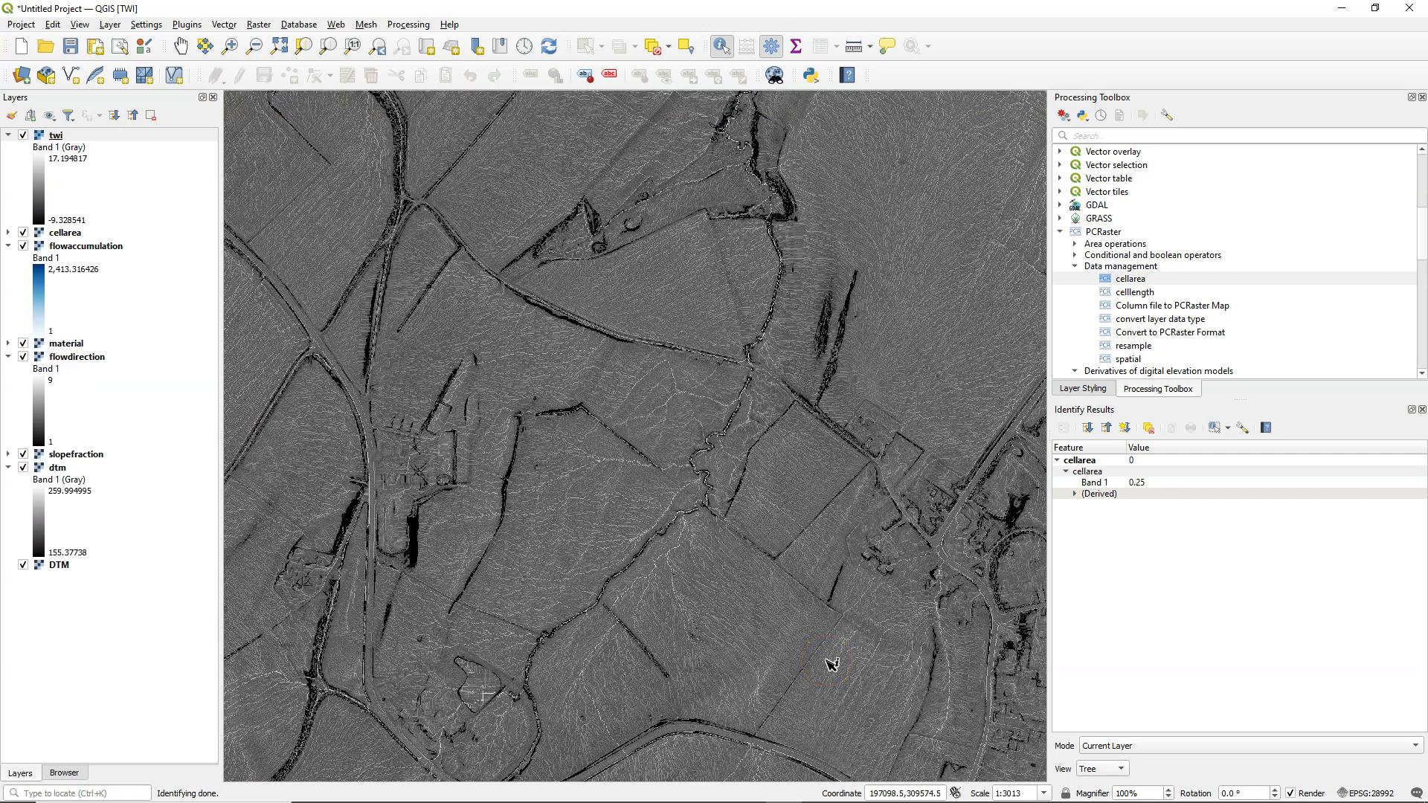
left_click(1101, 246)
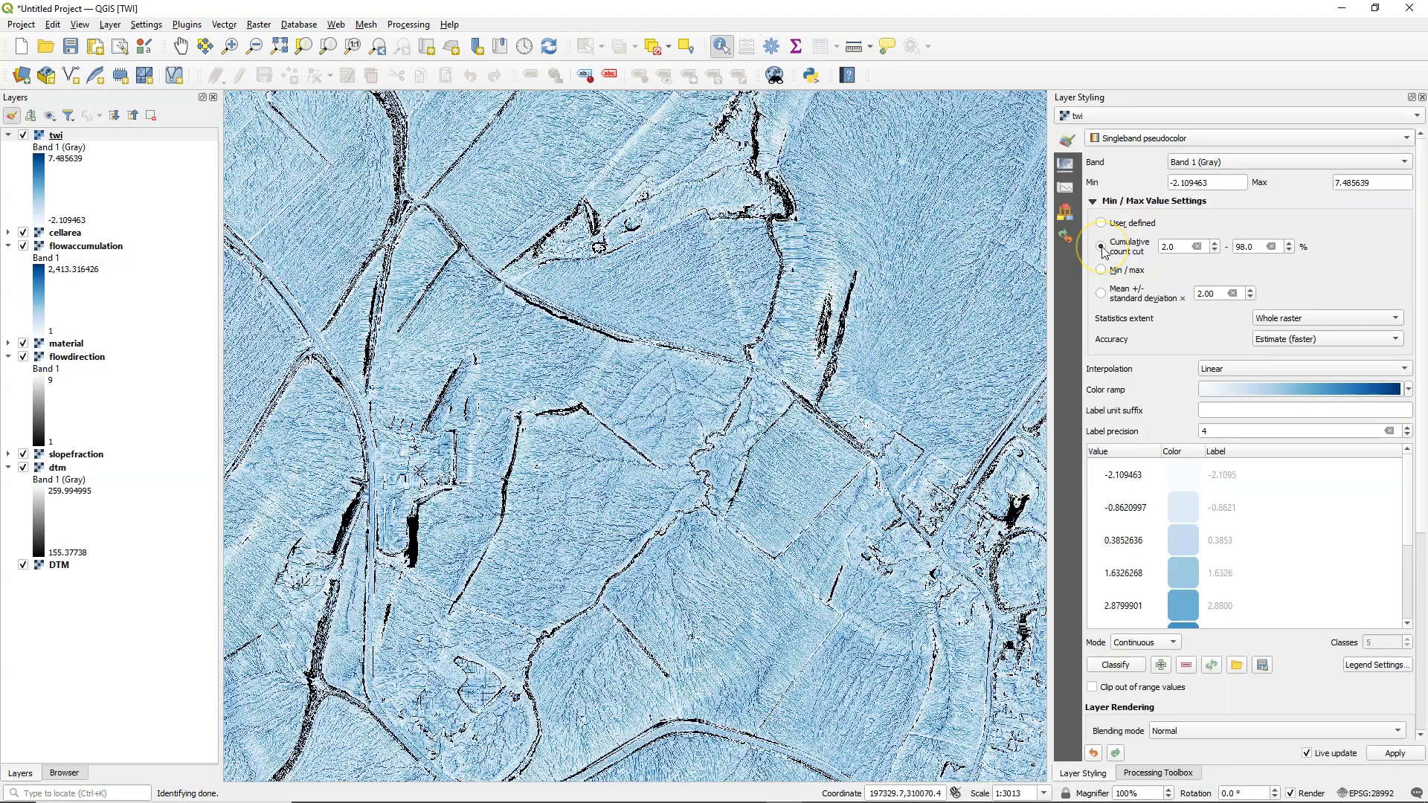
scroll(687, 453, "up", 2)
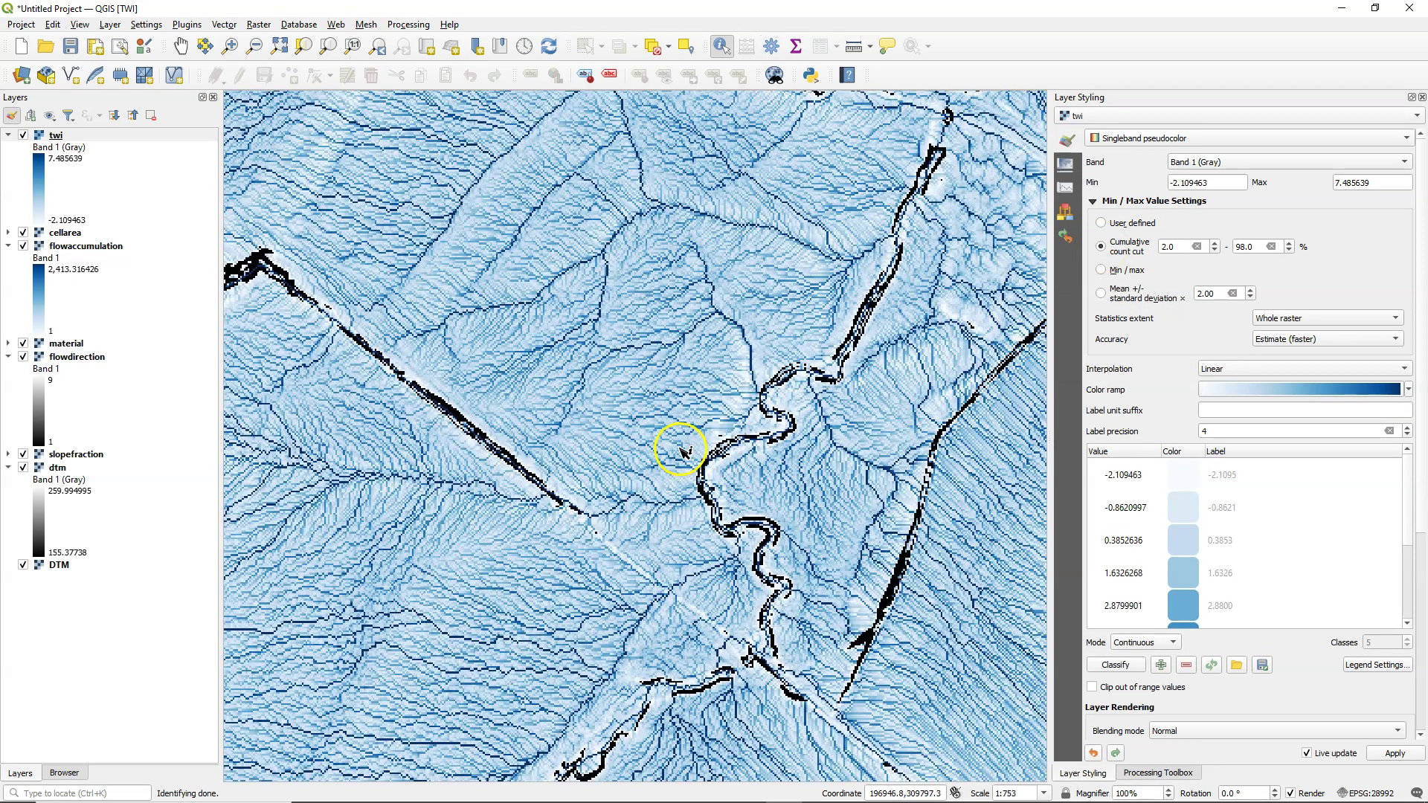
scroll(681, 450, "down", 1)
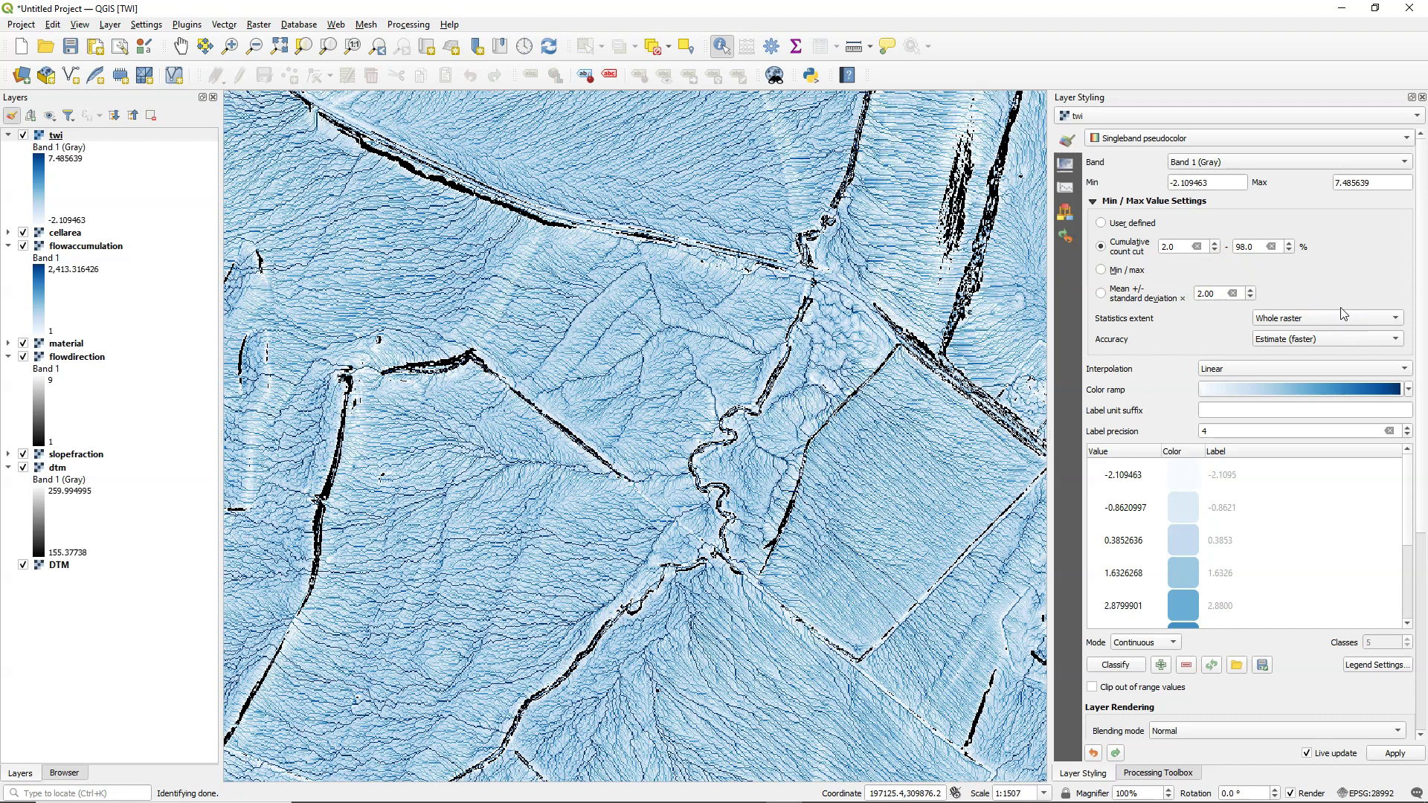
left_click(1408, 389)
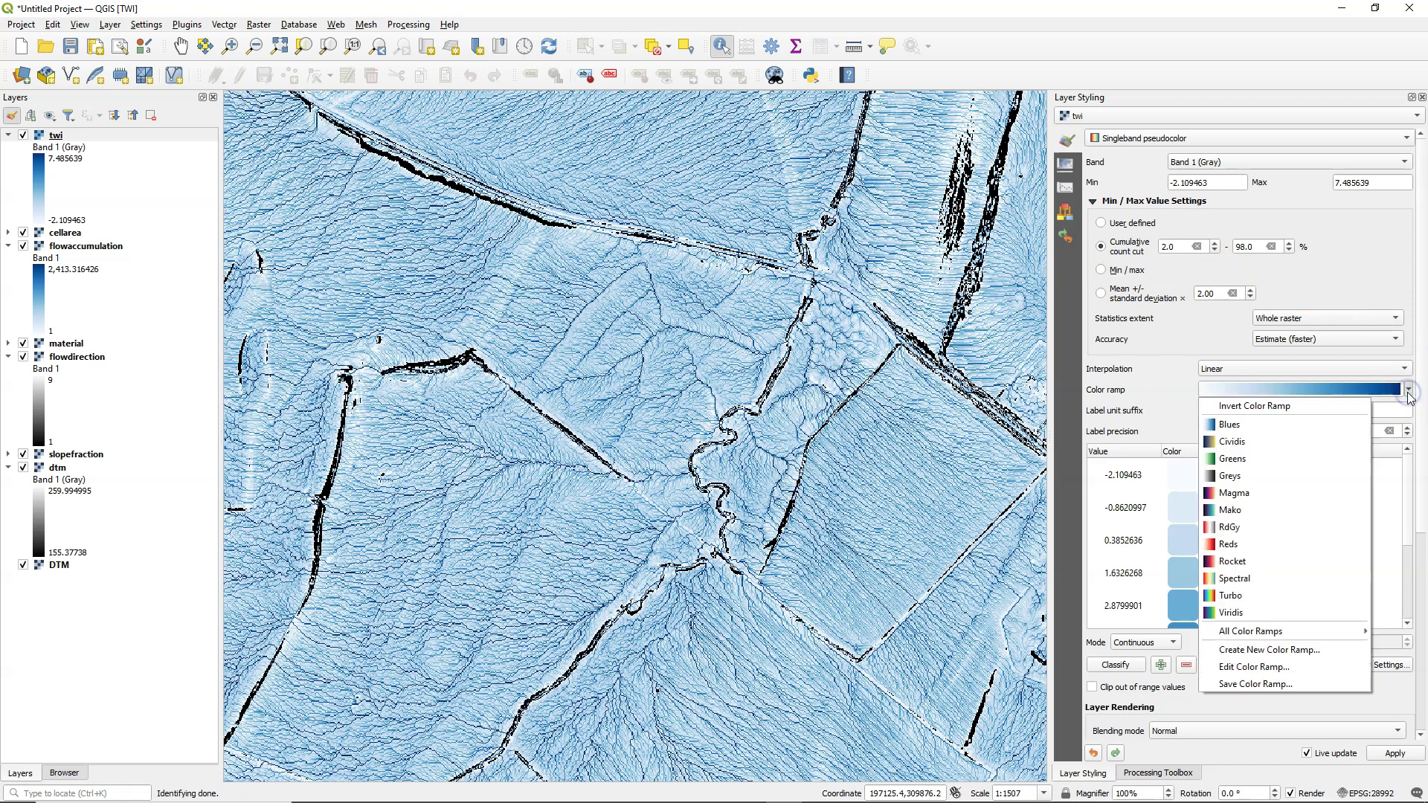
mouse_move(1253, 634)
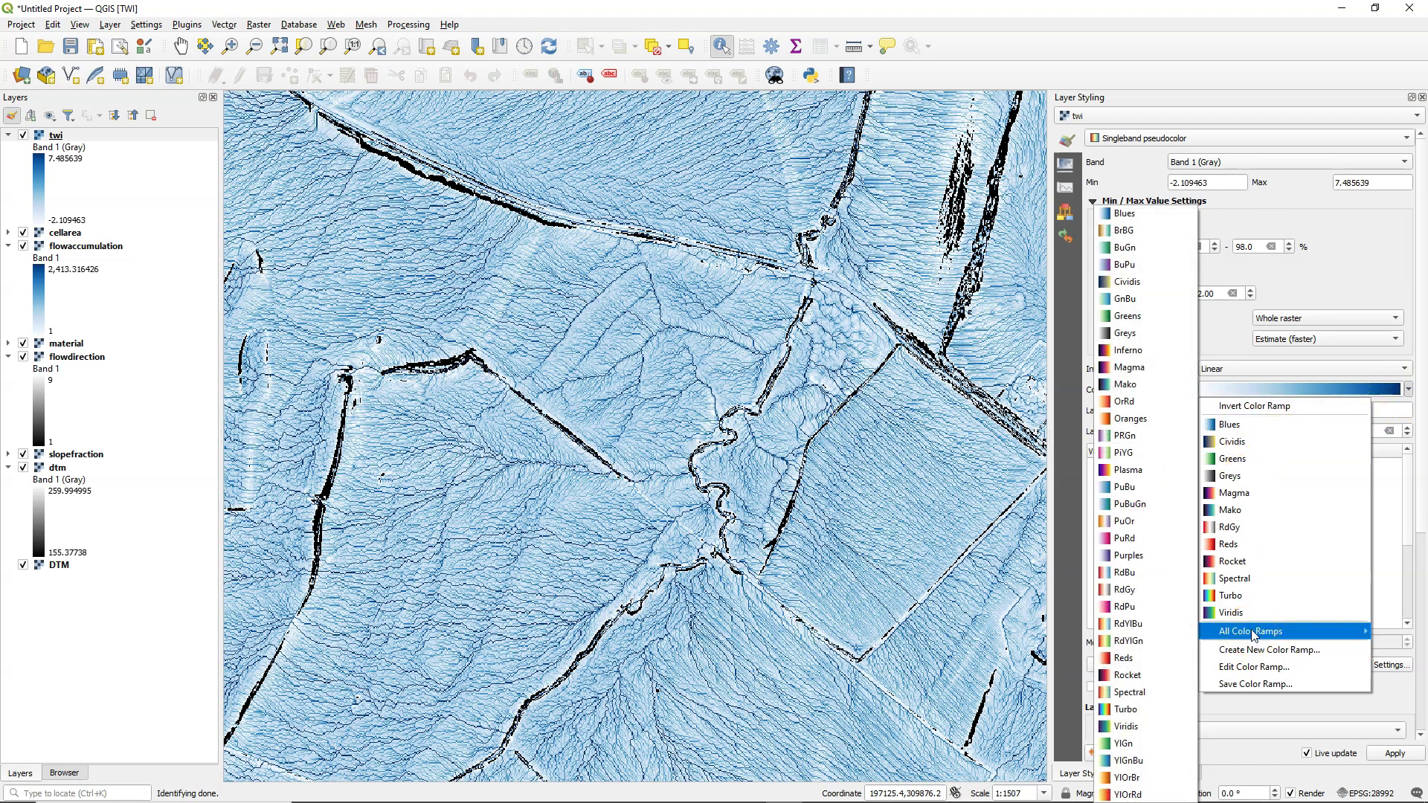
left_click(1124, 759)
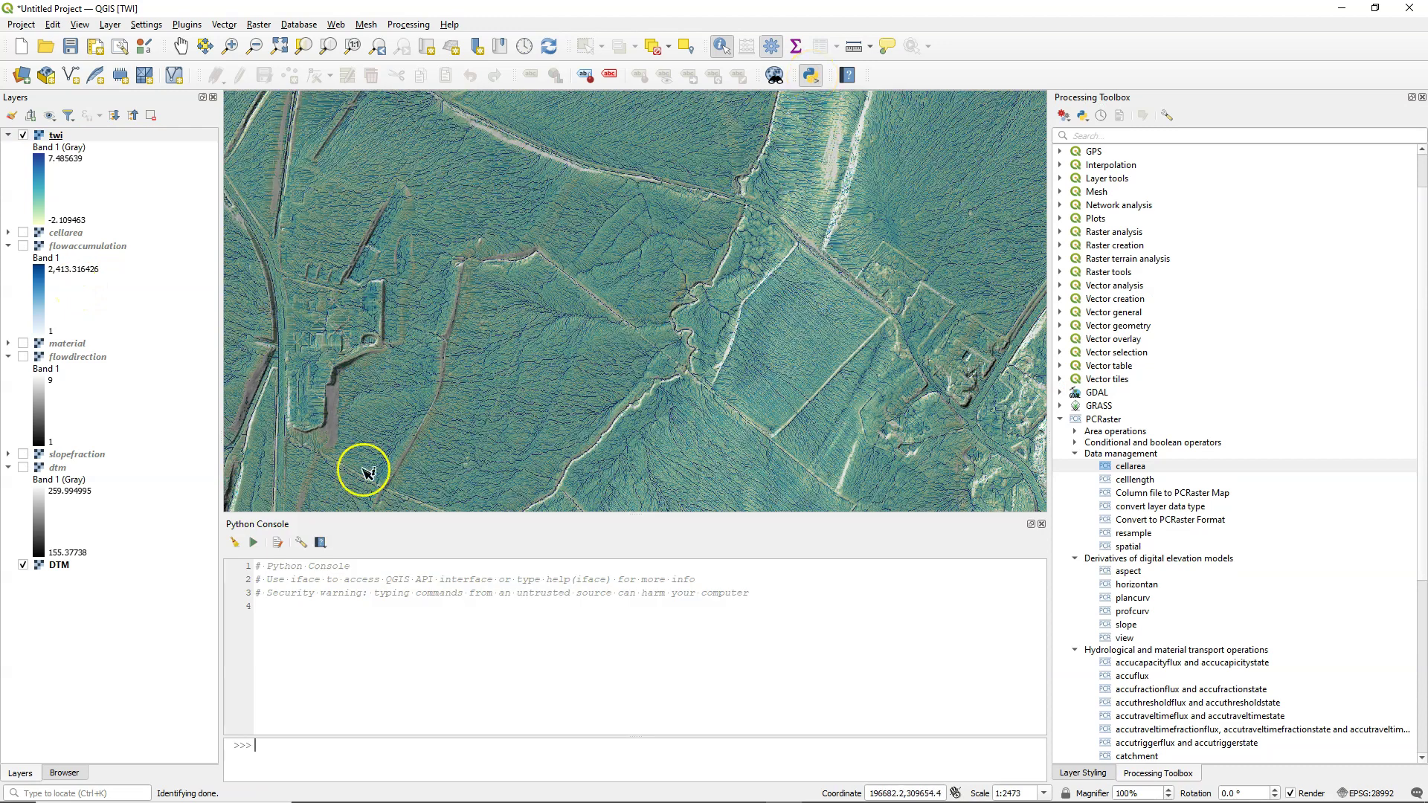
Step: Start a new script with 'from pcraster import *' and a 'DTM = readmap' line
left_click(277, 542)
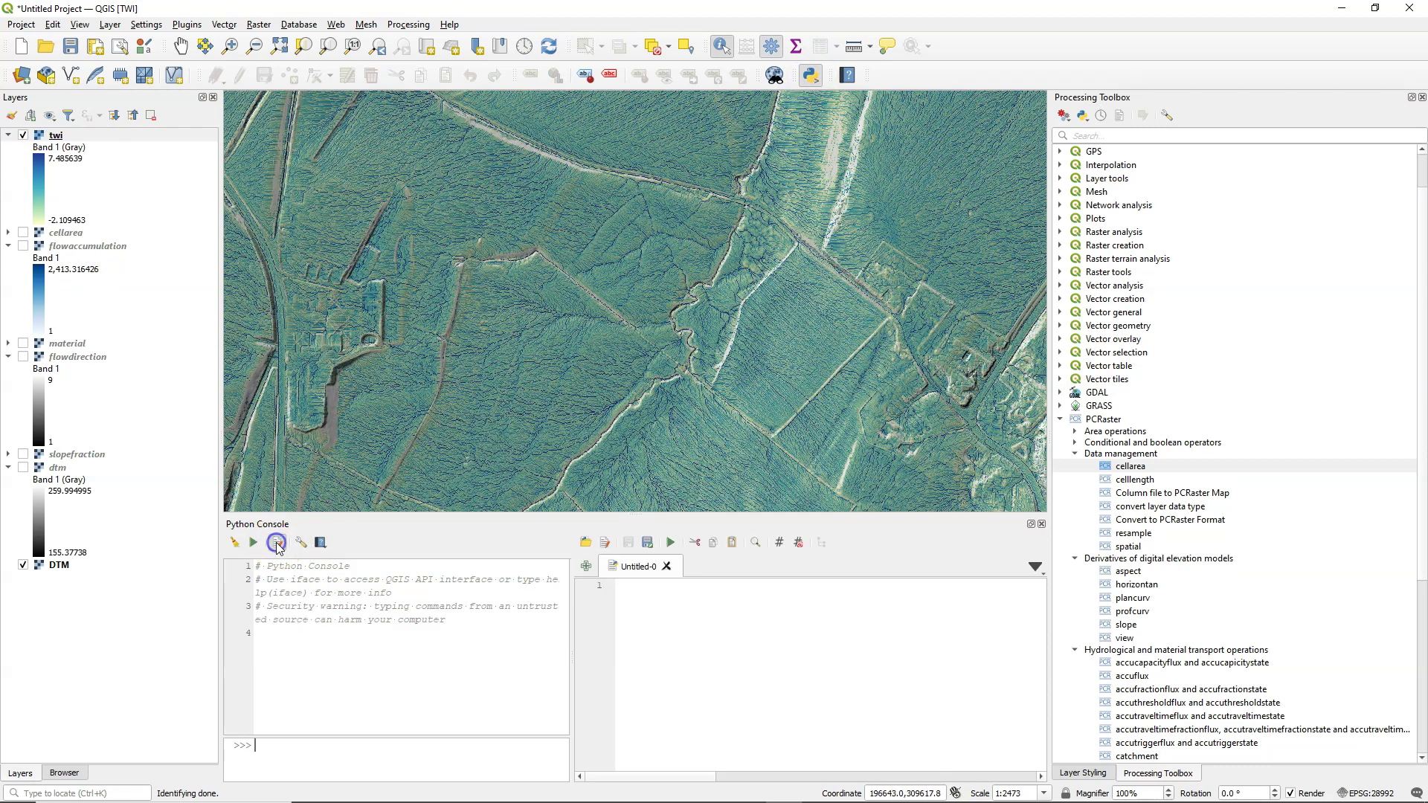
left_click(687, 600)
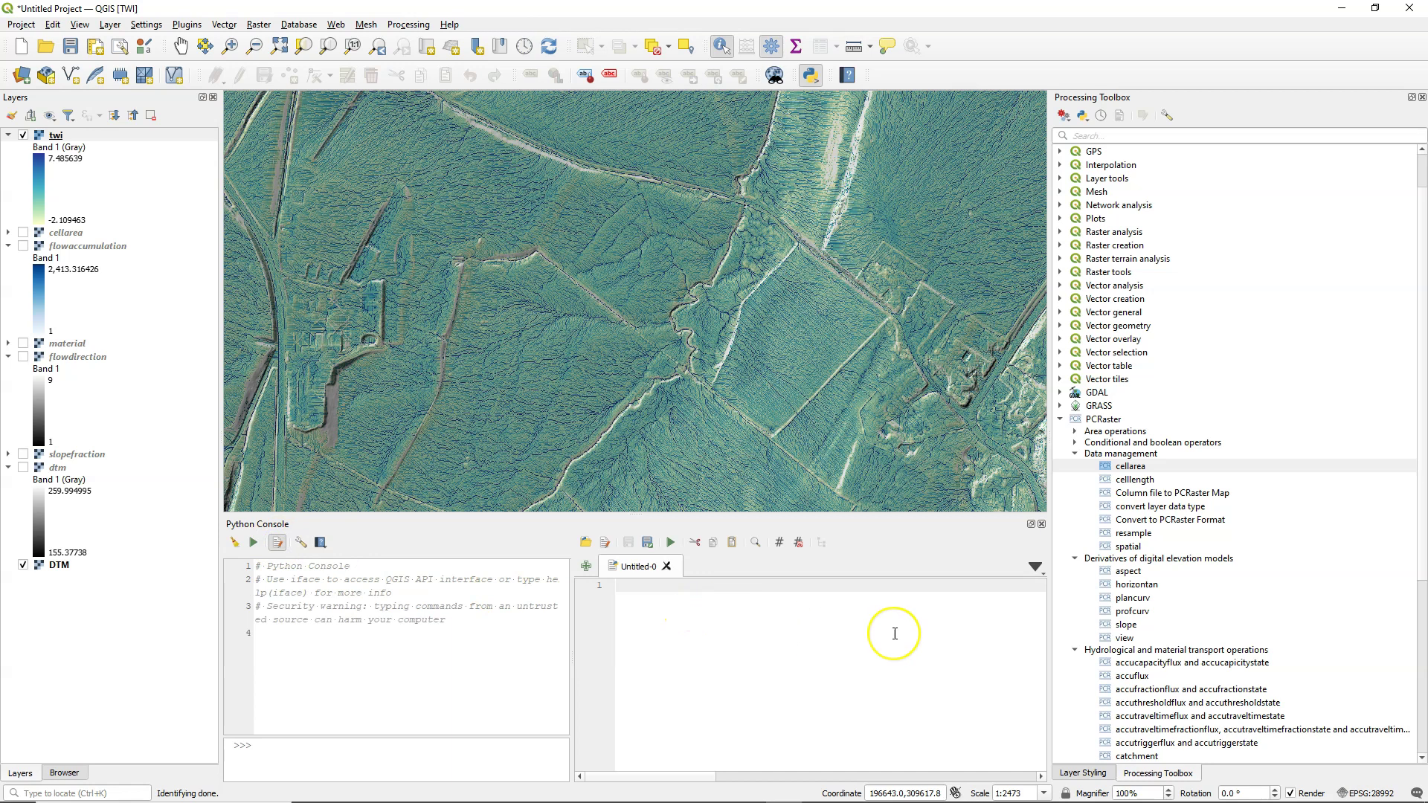
type("from pcraster")
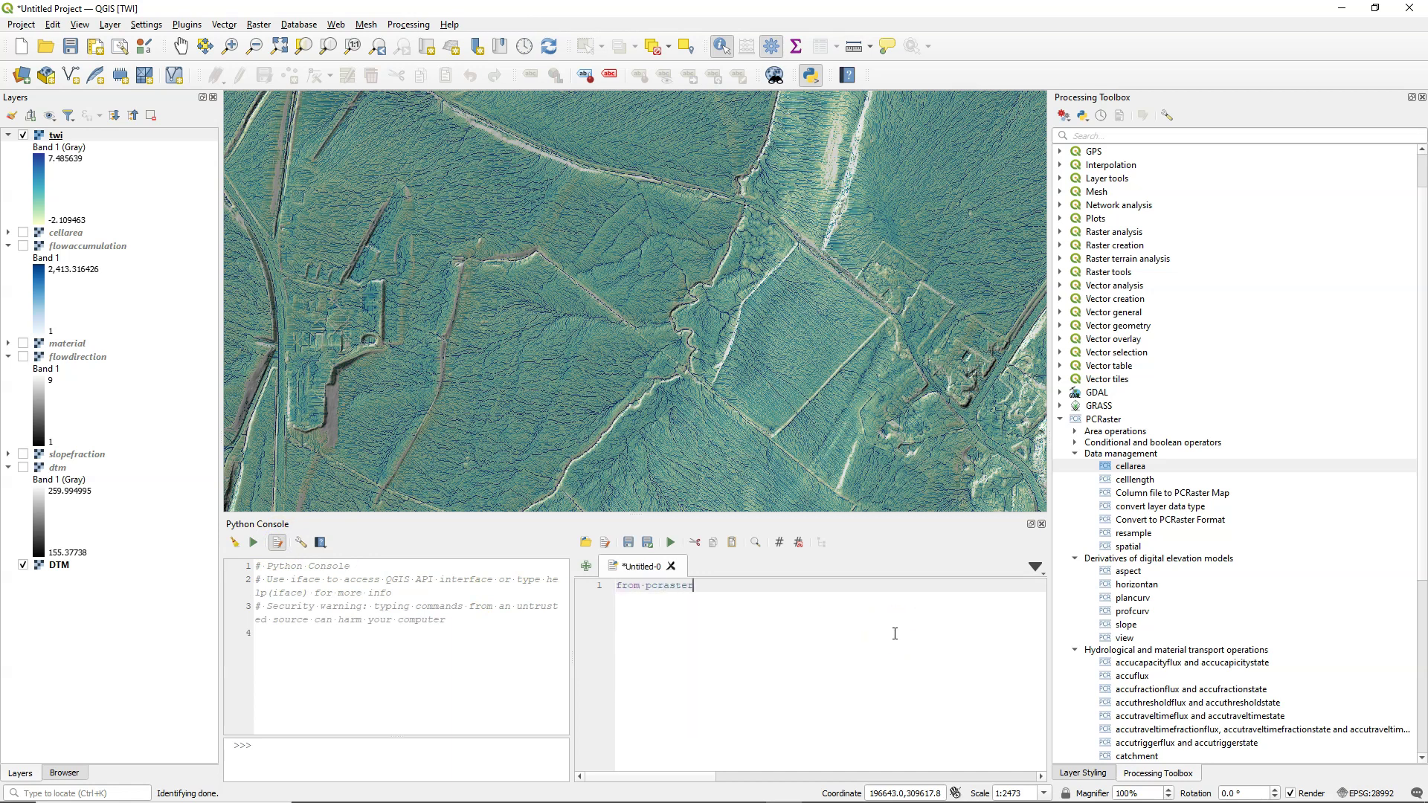
type(" import *")
key("Return")
key("Return")
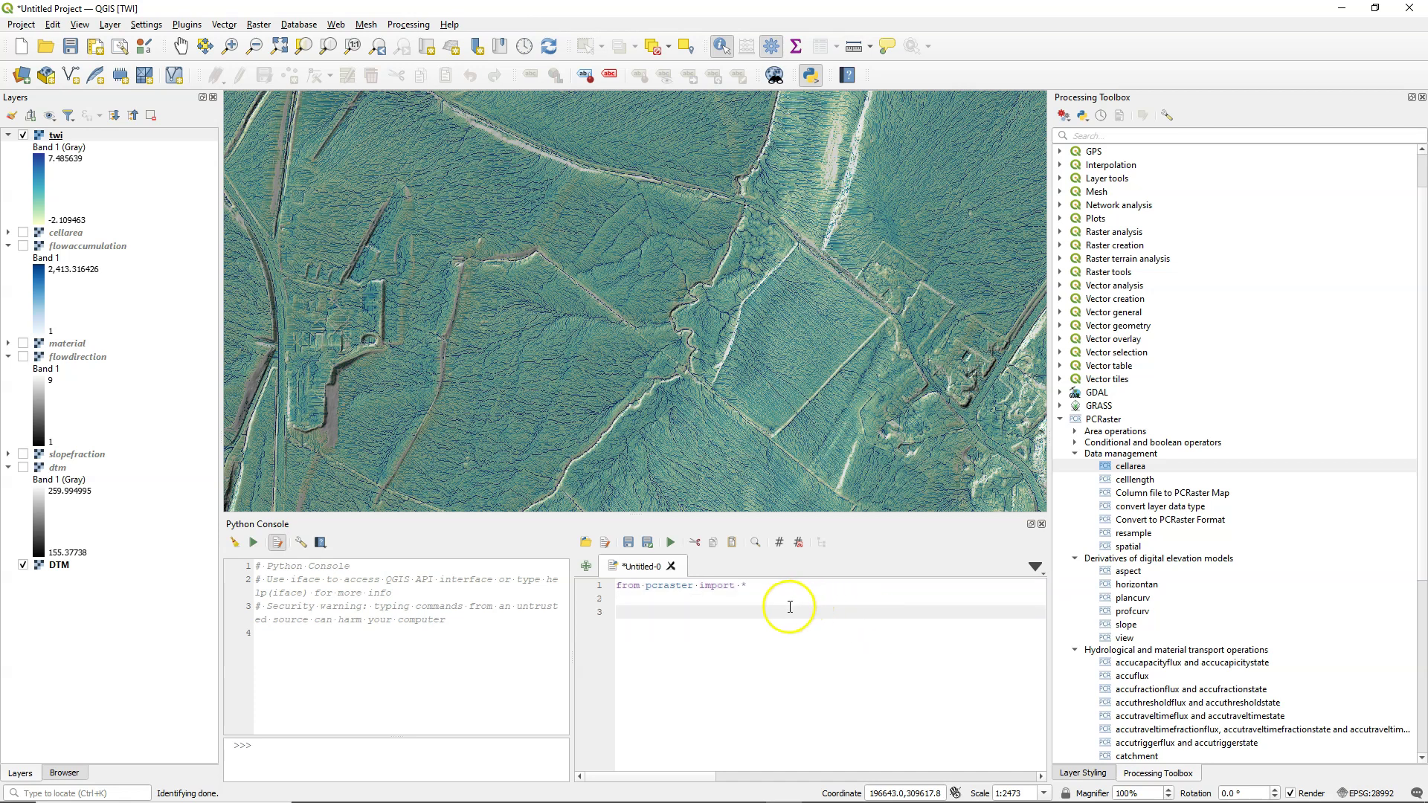
scroll(786, 616, "up", 2)
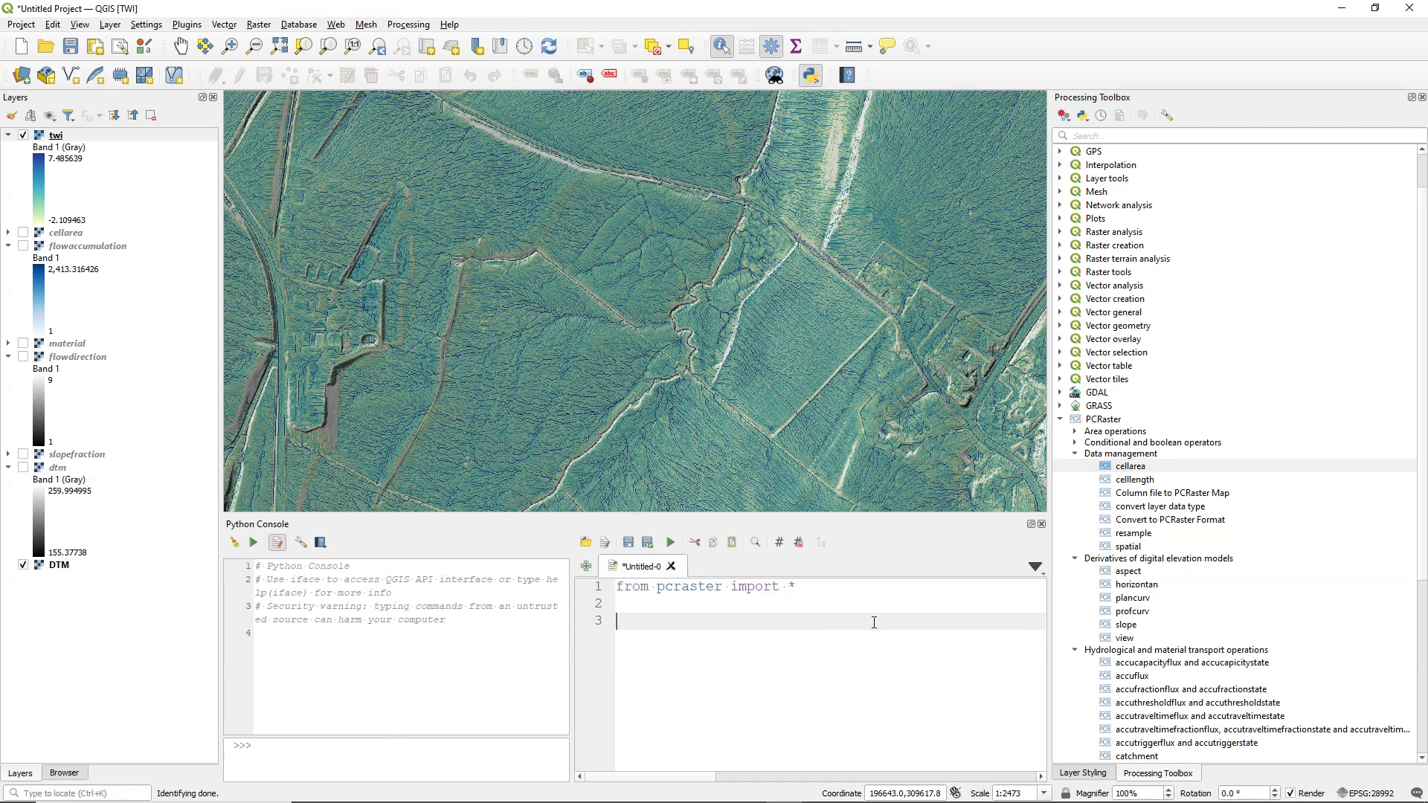
type("DTM = readmap")
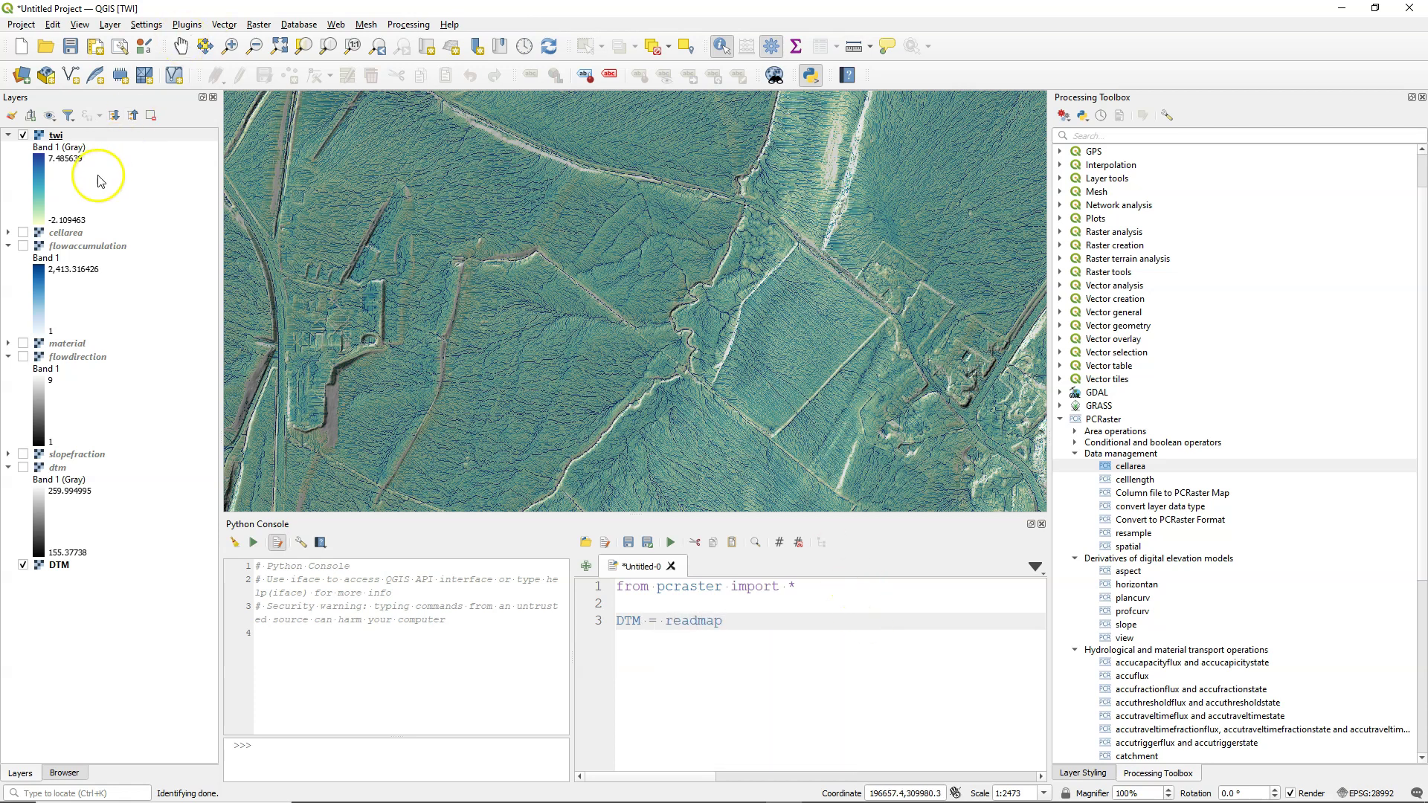
Step: Copy the dtm layer's file path from its layer properties
left_click(55, 467)
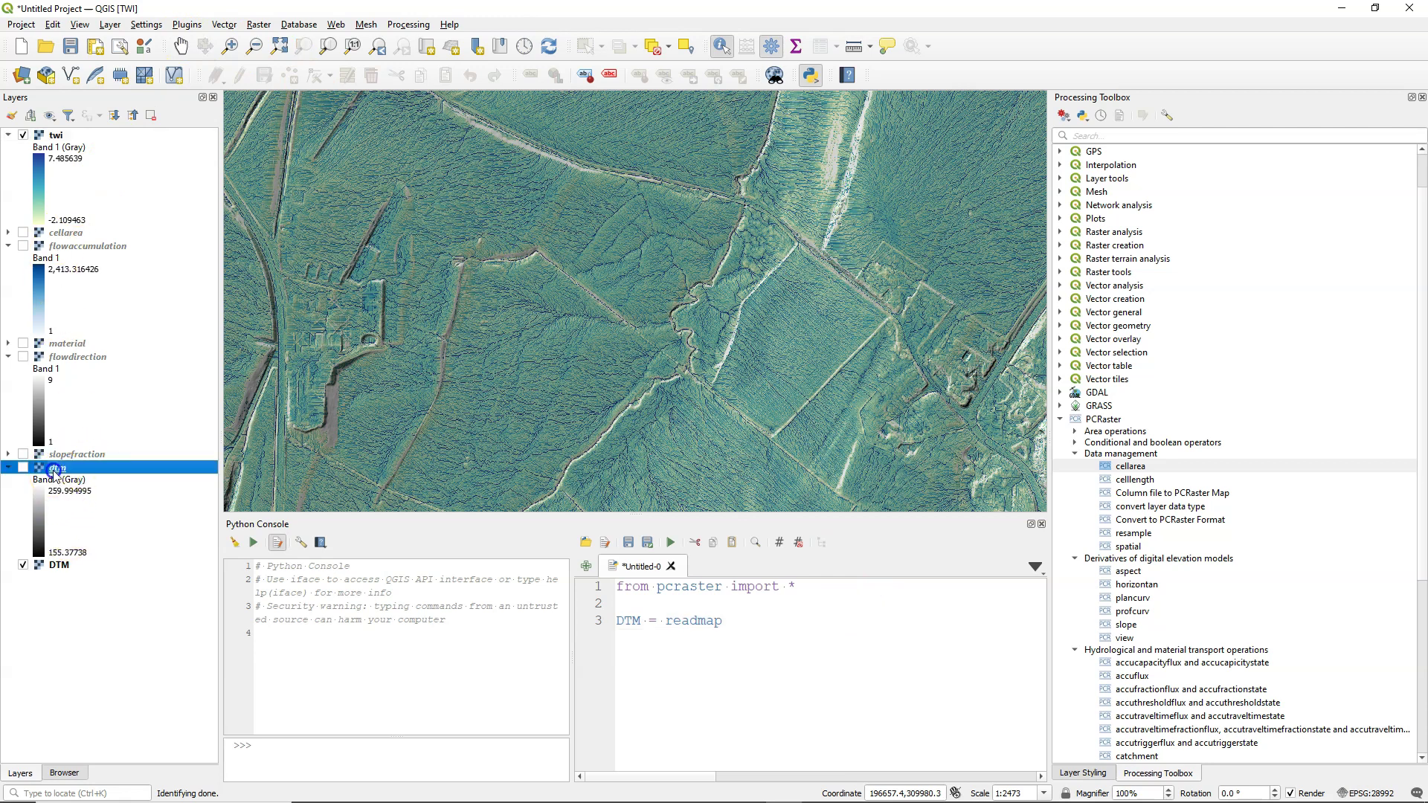
right_click(58, 469)
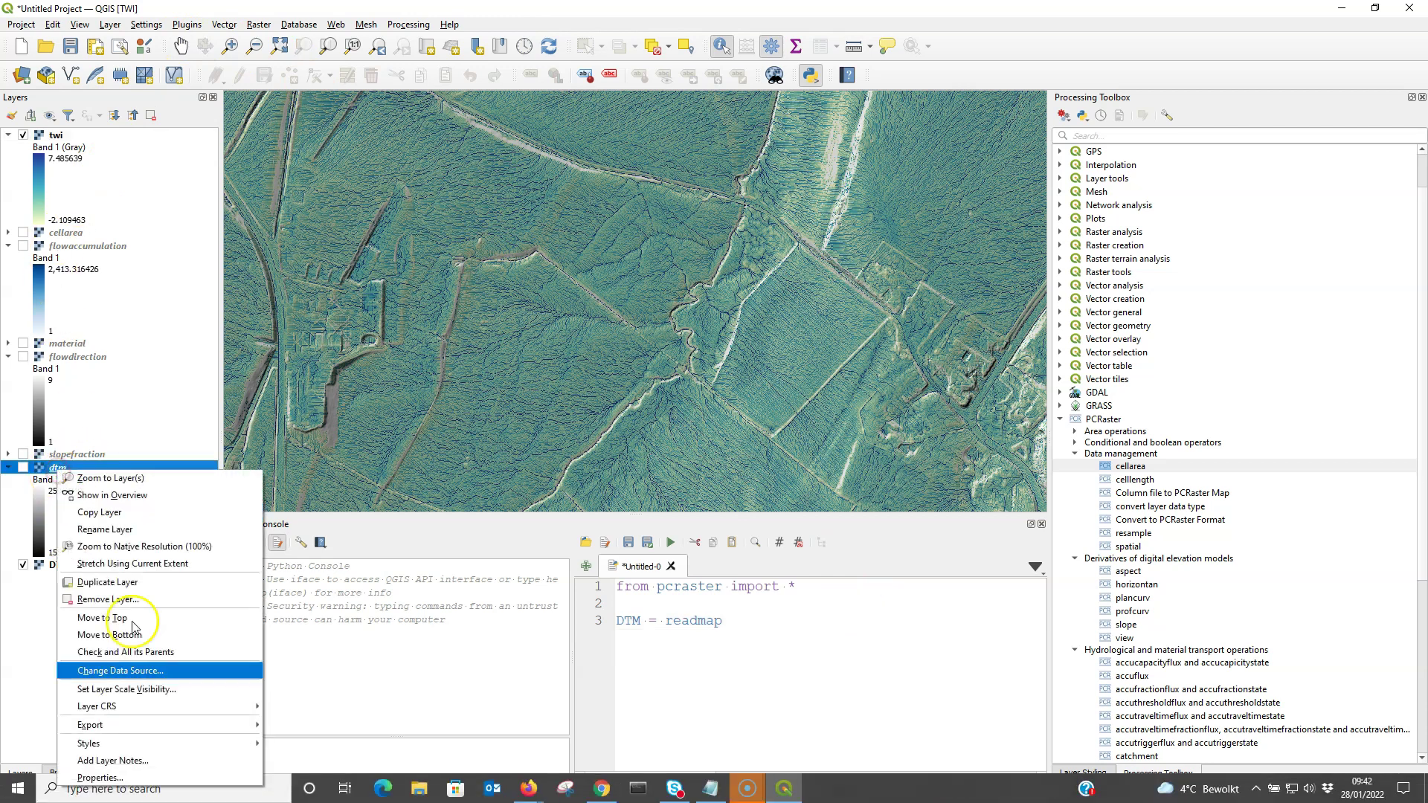
left_click(119, 777)
left_click(466, 172)
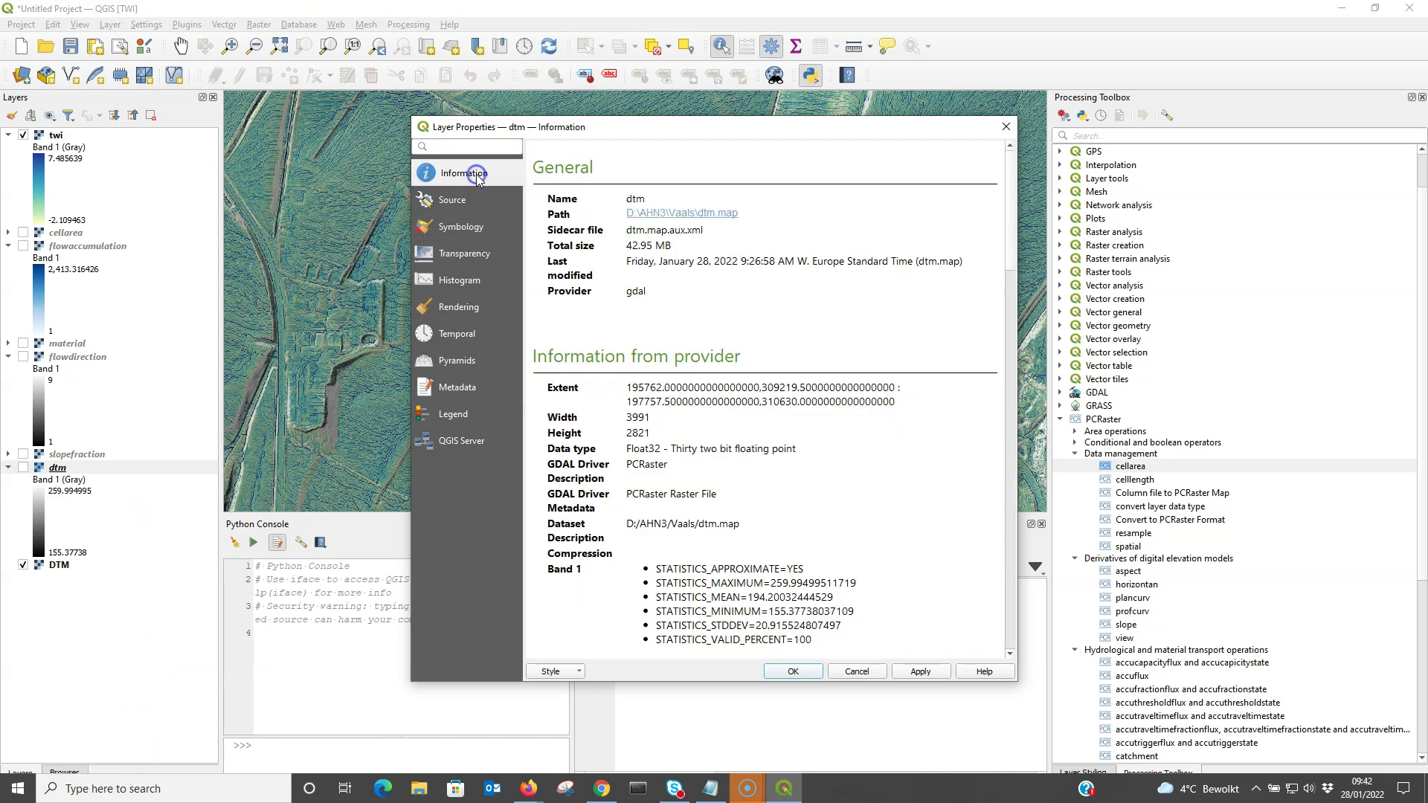
right_click(721, 221)
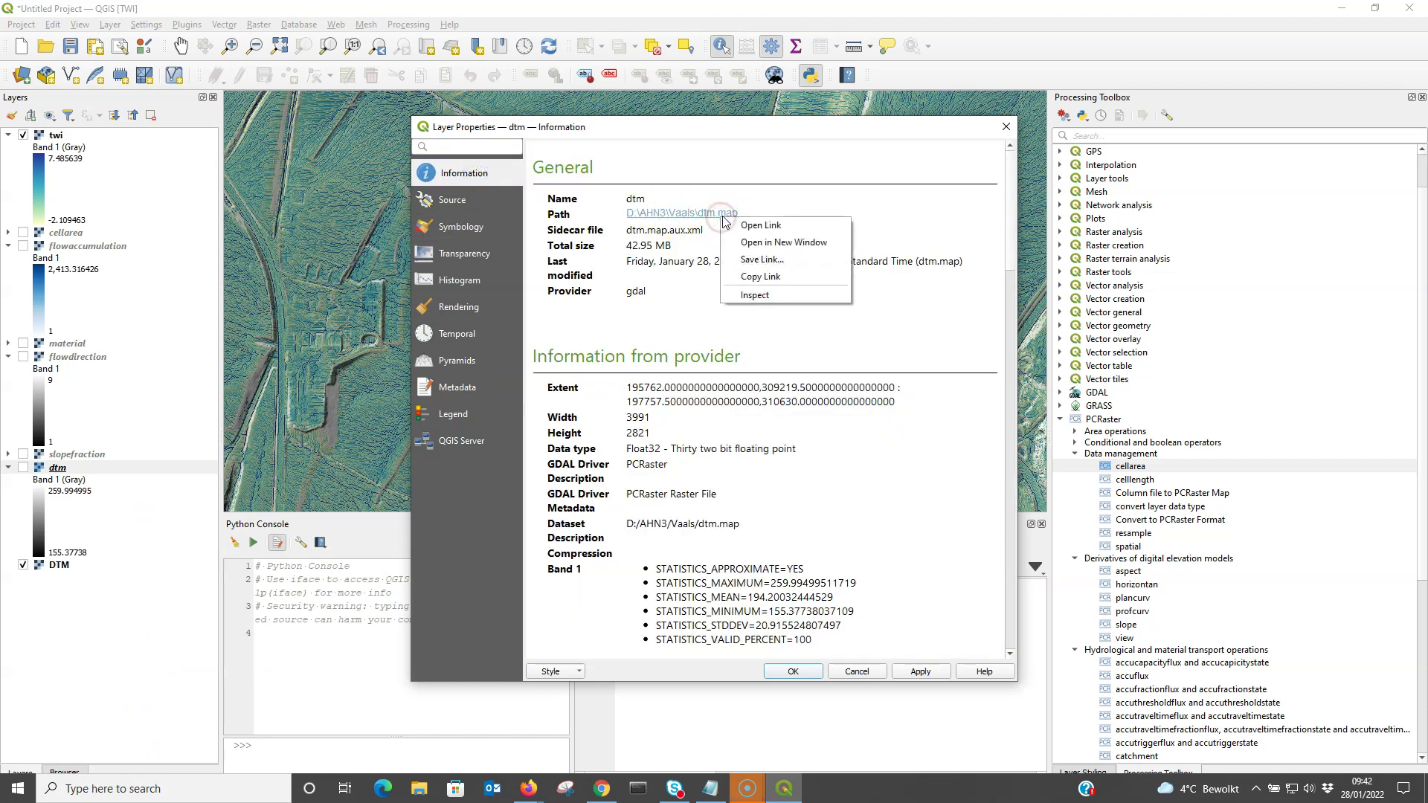
left_click(762, 277)
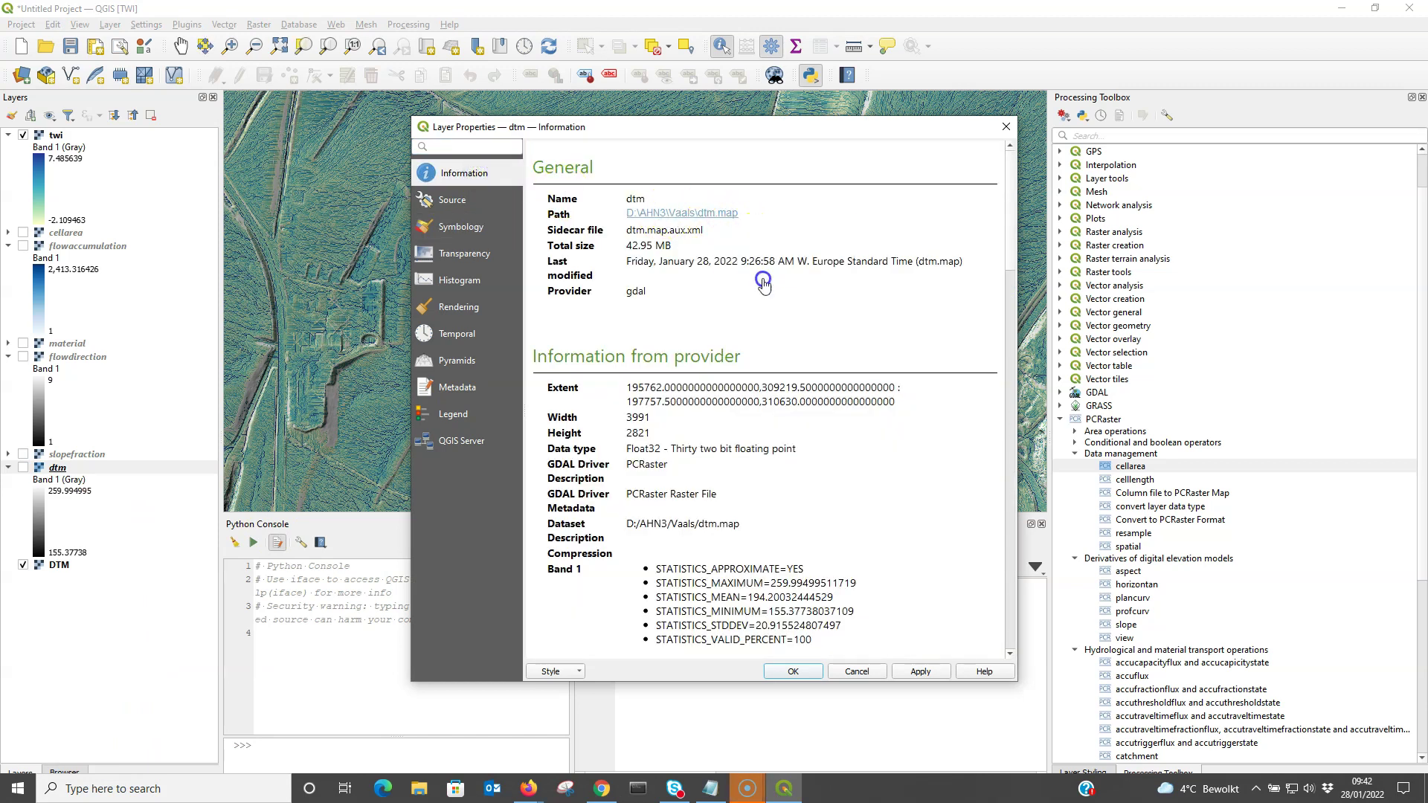
left_click(1006, 126)
Step: Paste the path into readmap("D:/AHN3/Vaals/dtm.map"), removing the file:/// prefix
left_click(765, 623)
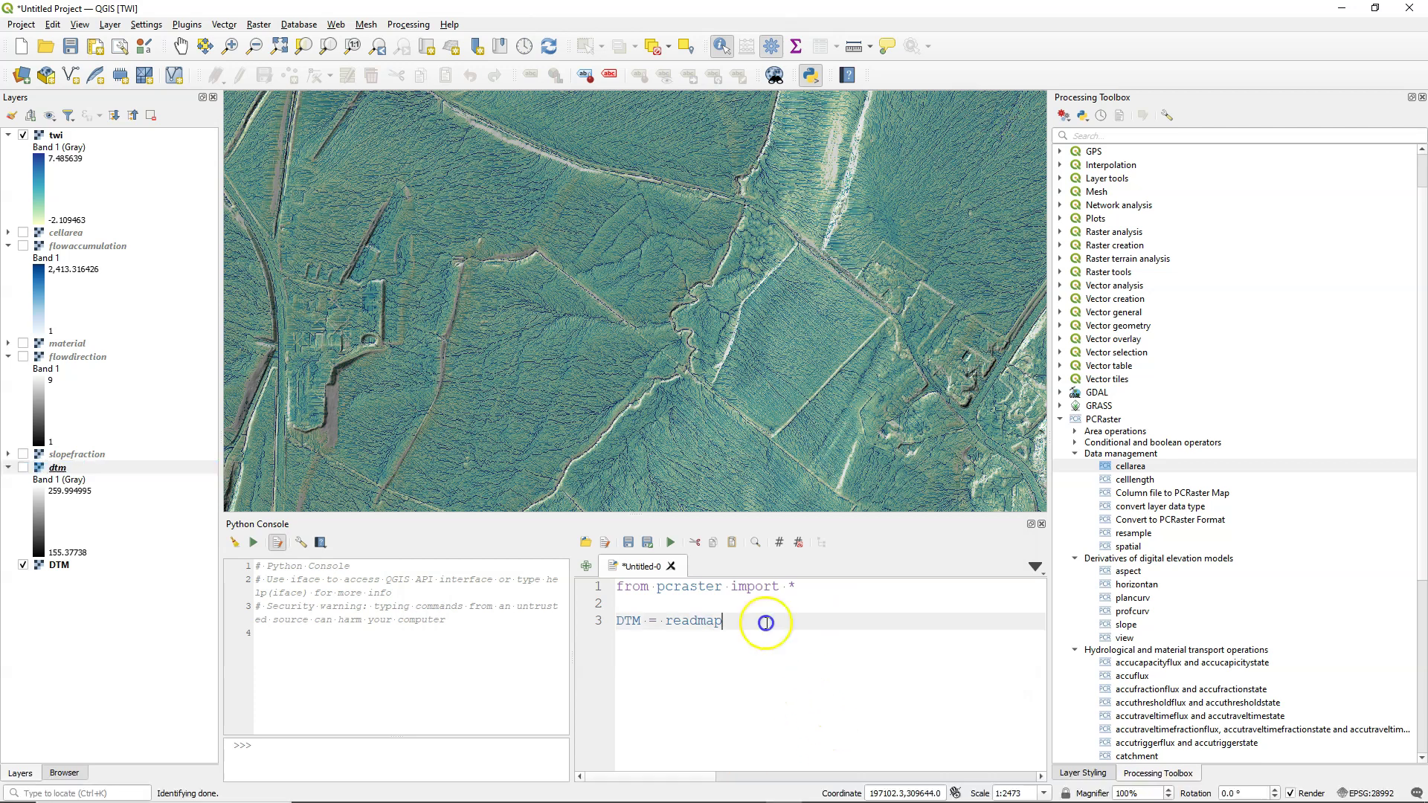
type("(\"")
key("ctrl+v")
left_click(826, 671)
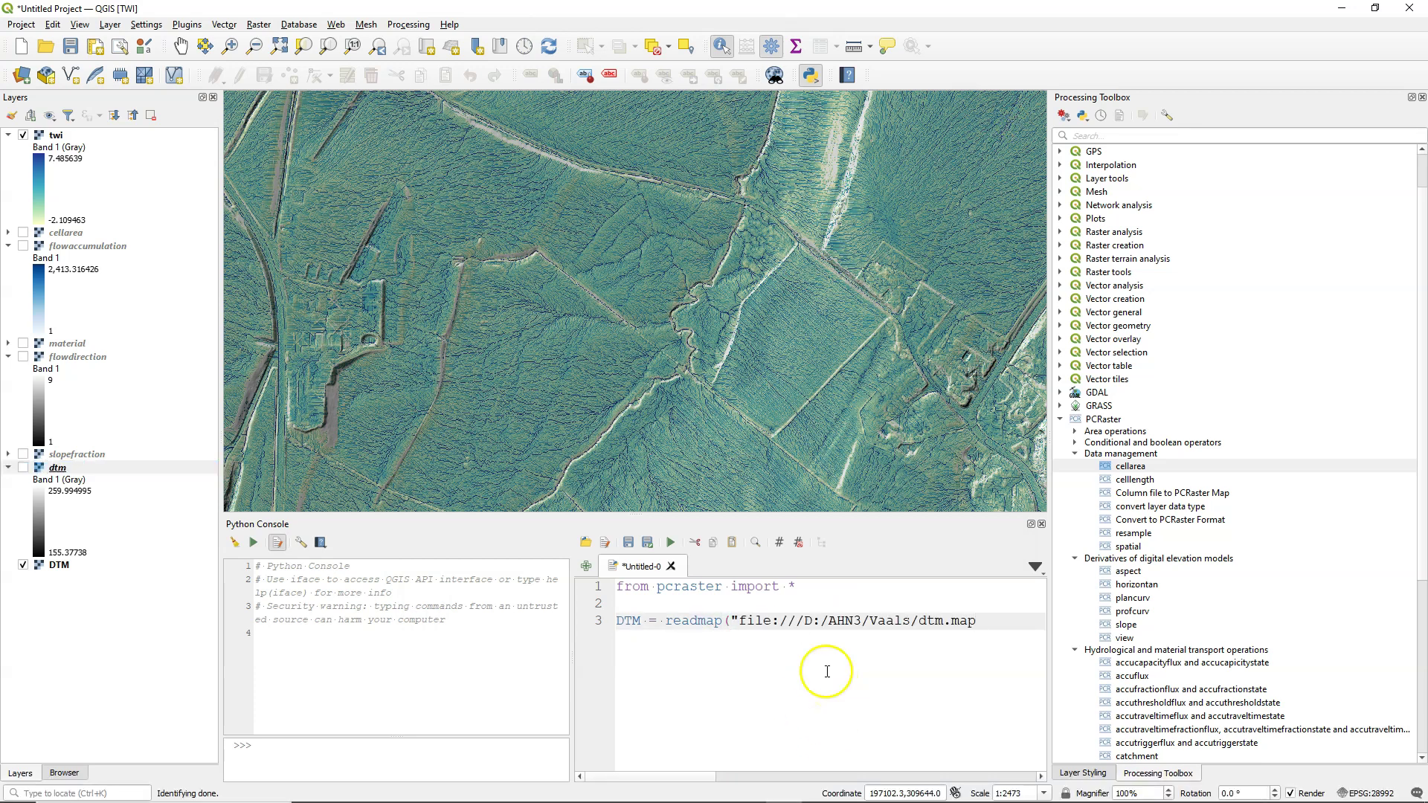
type("\"")
left_click_drag(800, 622, 738, 621)
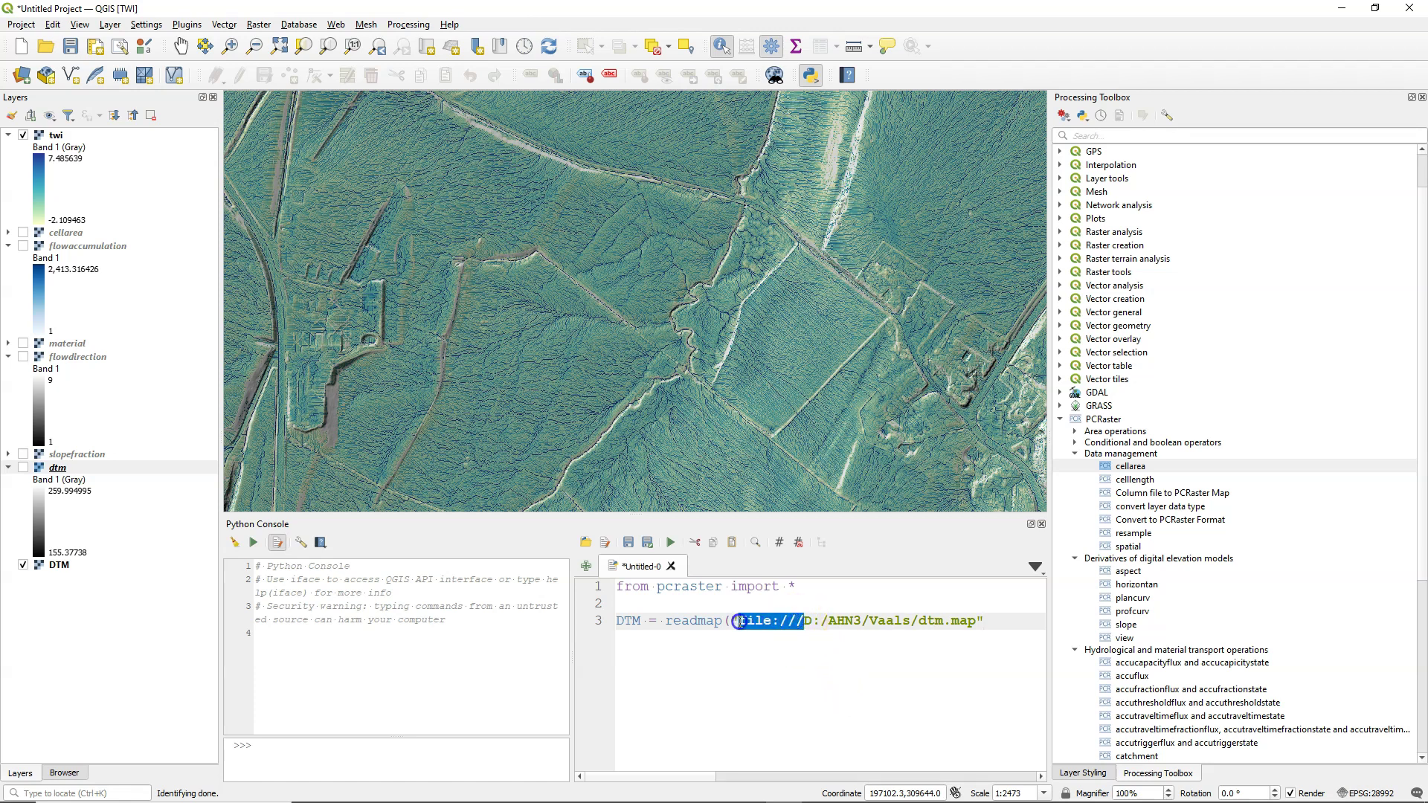
key("BackSpace")
left_click(952, 625)
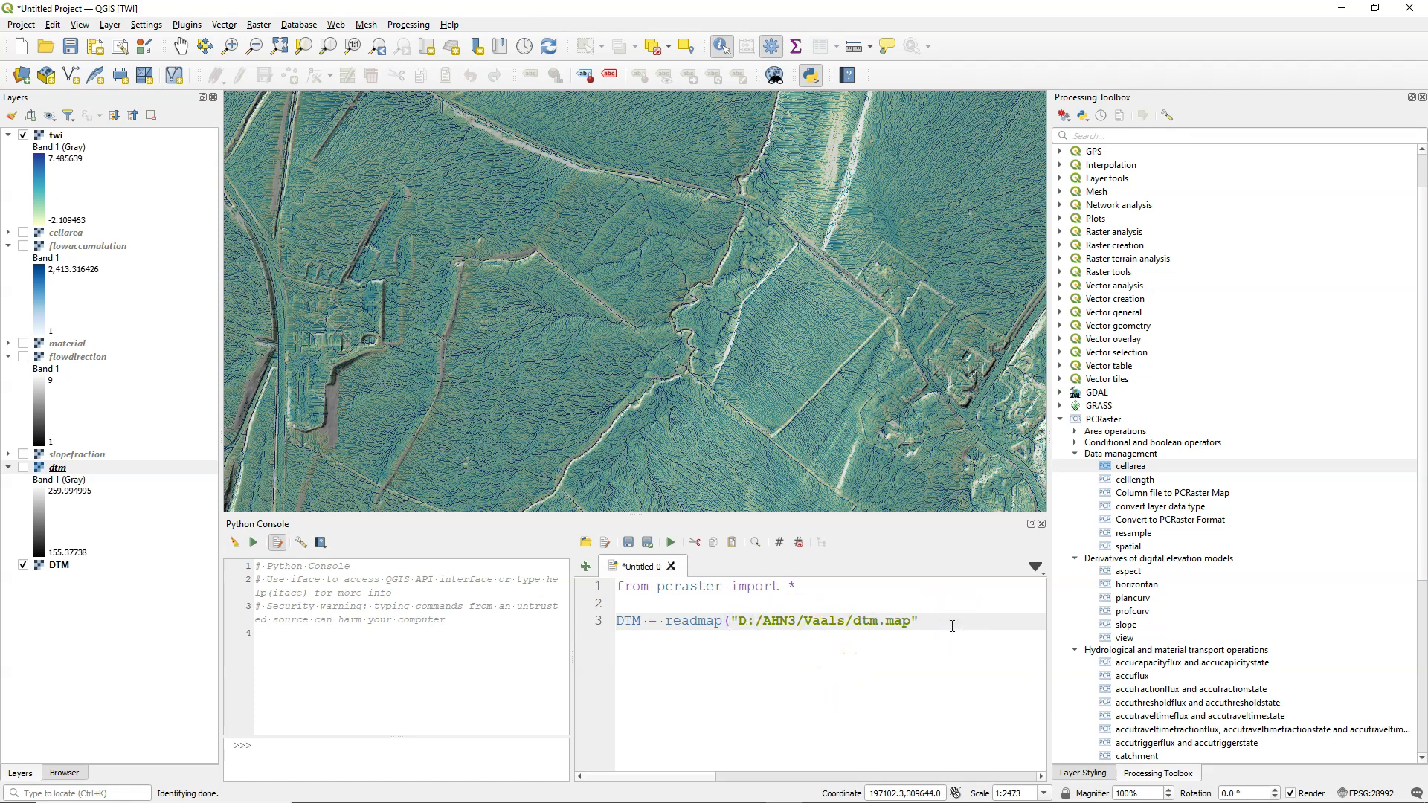
type(")")
Step: Add SlopeFraction = slope(DTM), SlopePercentage = SlopeFraction * 100, and SlopeRadians = SlopePercentage * 0.062831853071796
key("Return")
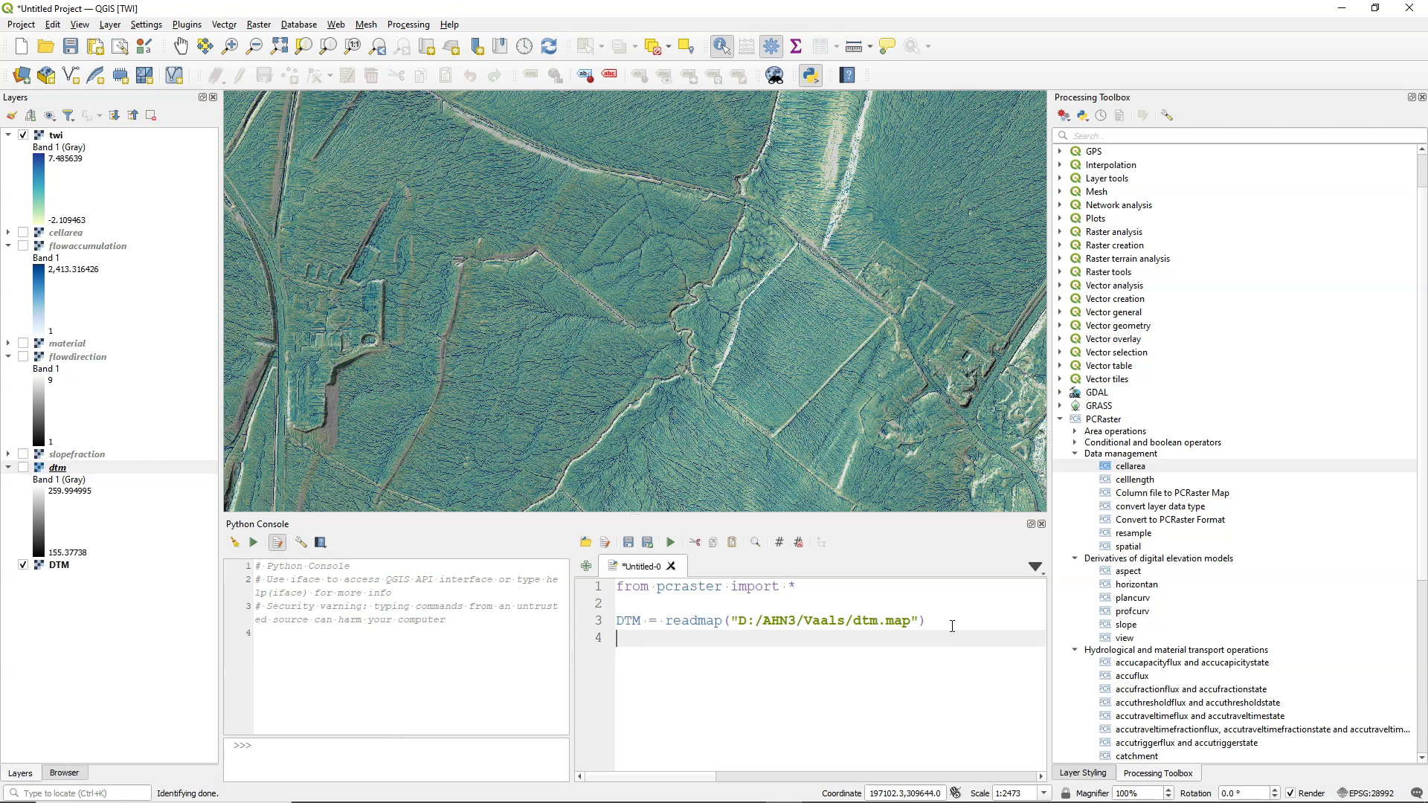
type("SlopeFraction = slope")
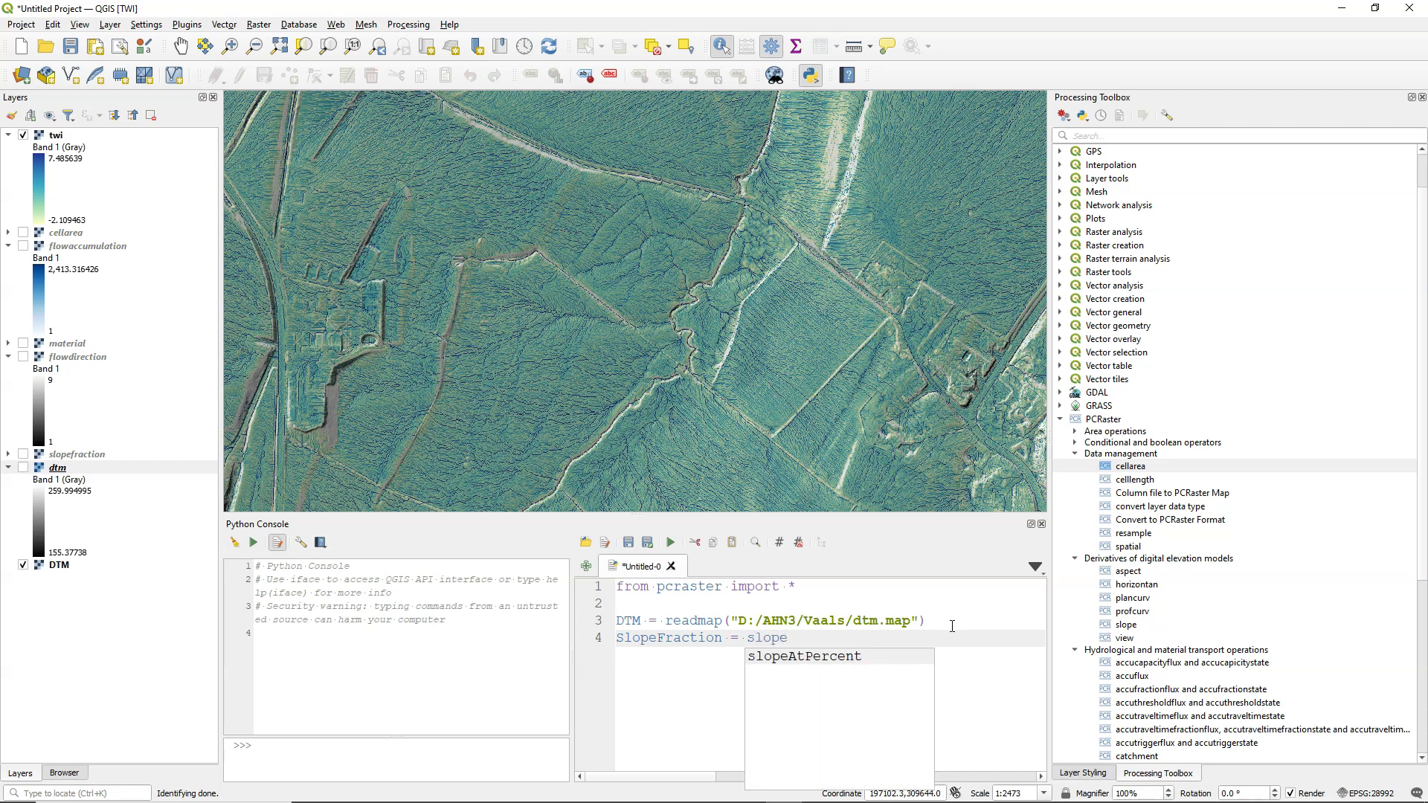
type("(DTM")
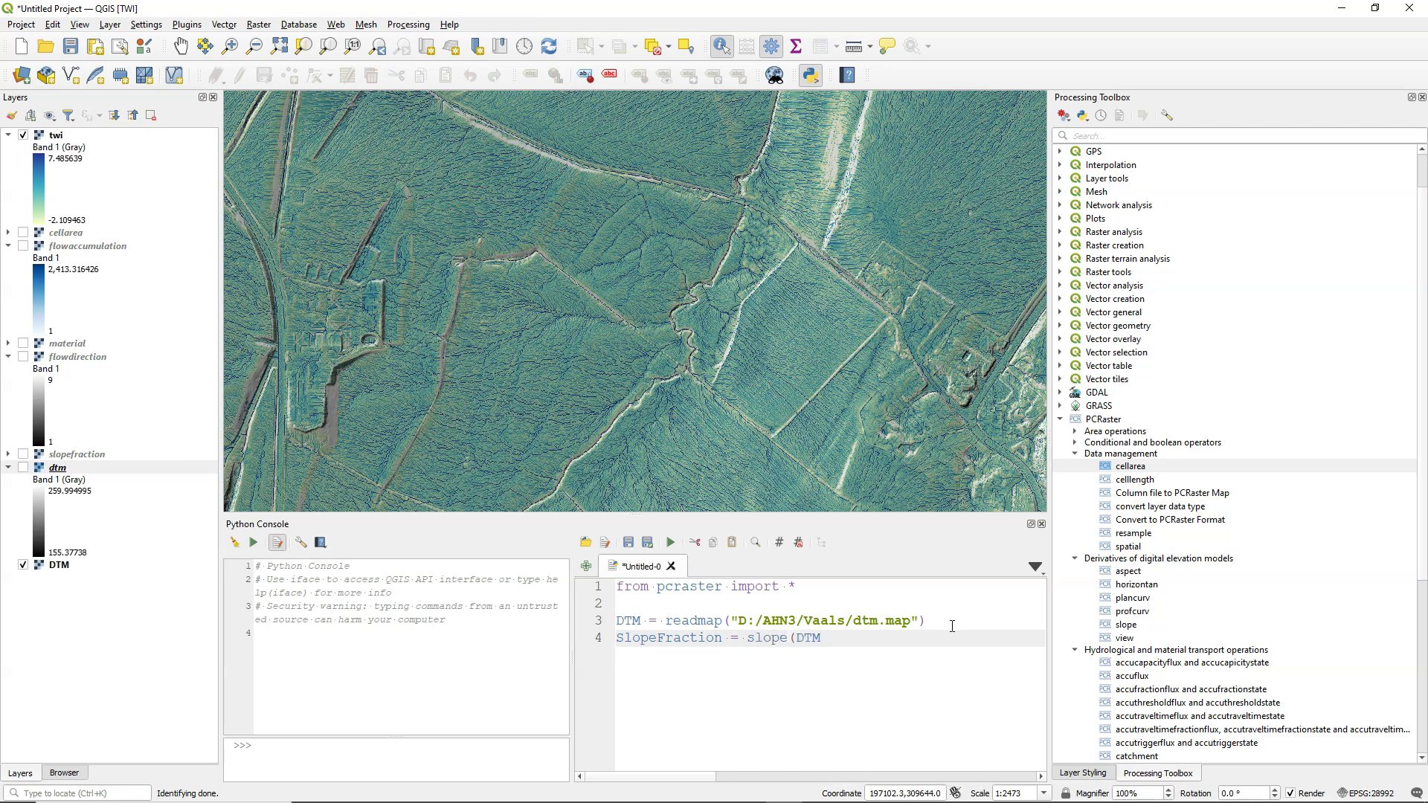
type(")")
key("Return")
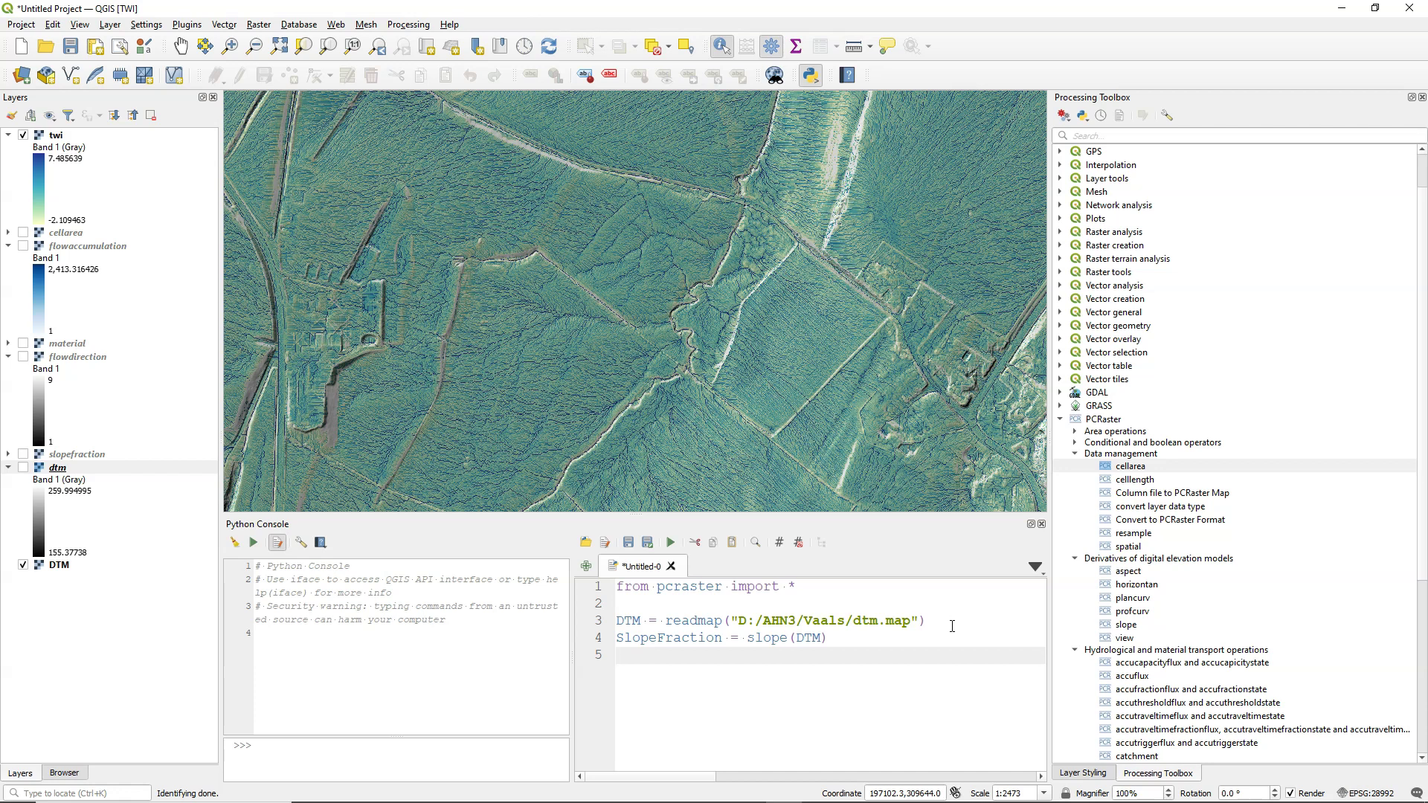
type("SlopePe")
type("rcentage = SlopeFraction")
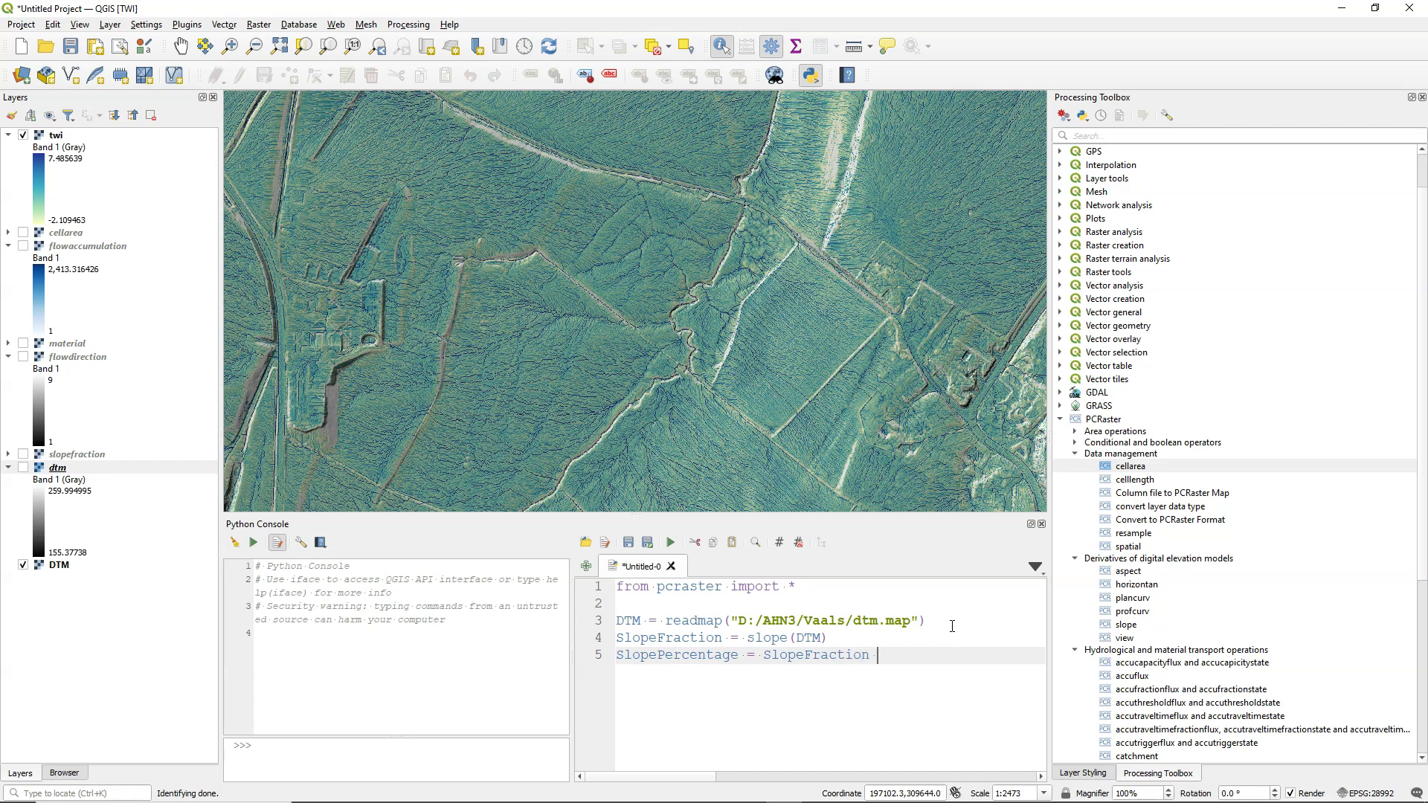
type(" * 100")
key("Return")
type("SlopeRas")
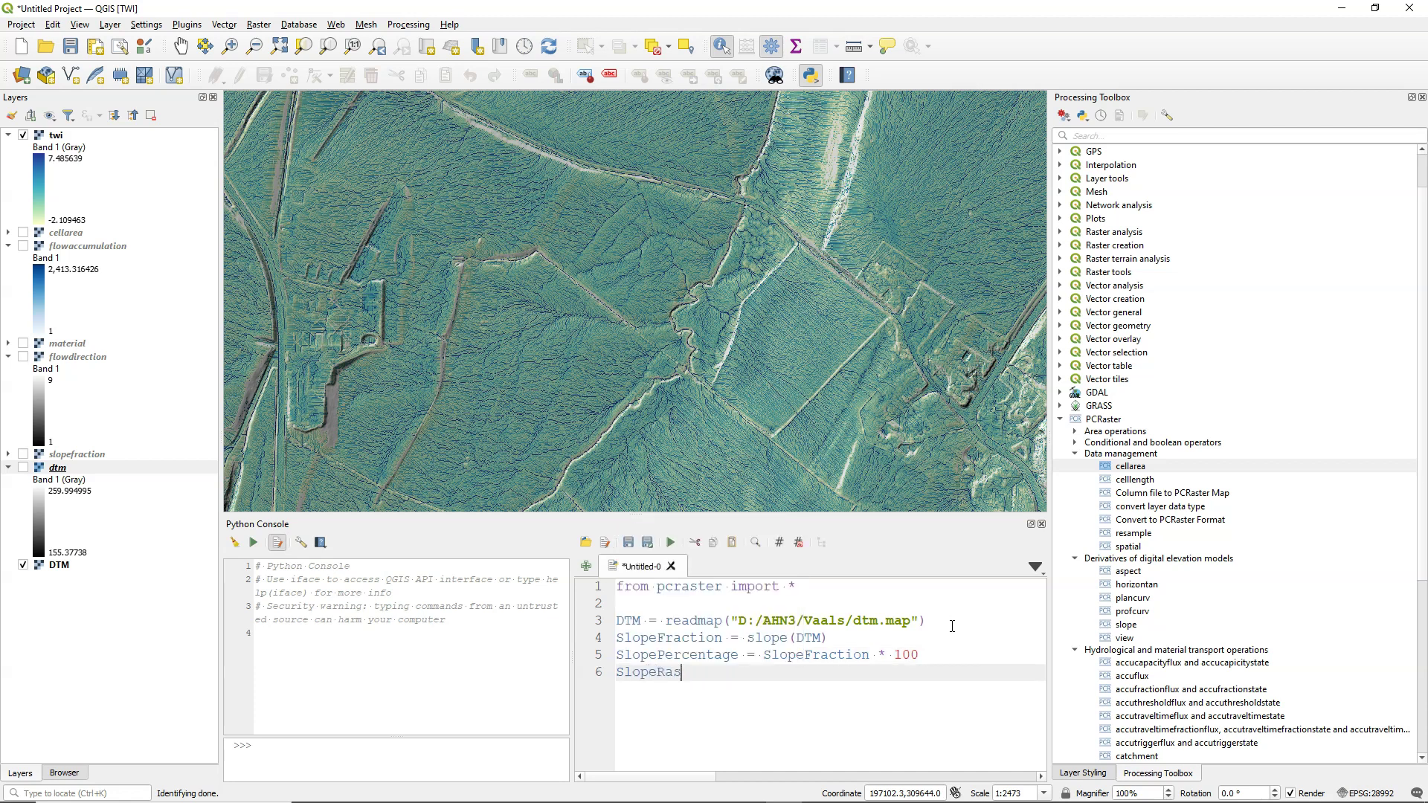
key("BackSpace")
type("dians = SlopePercentage *")
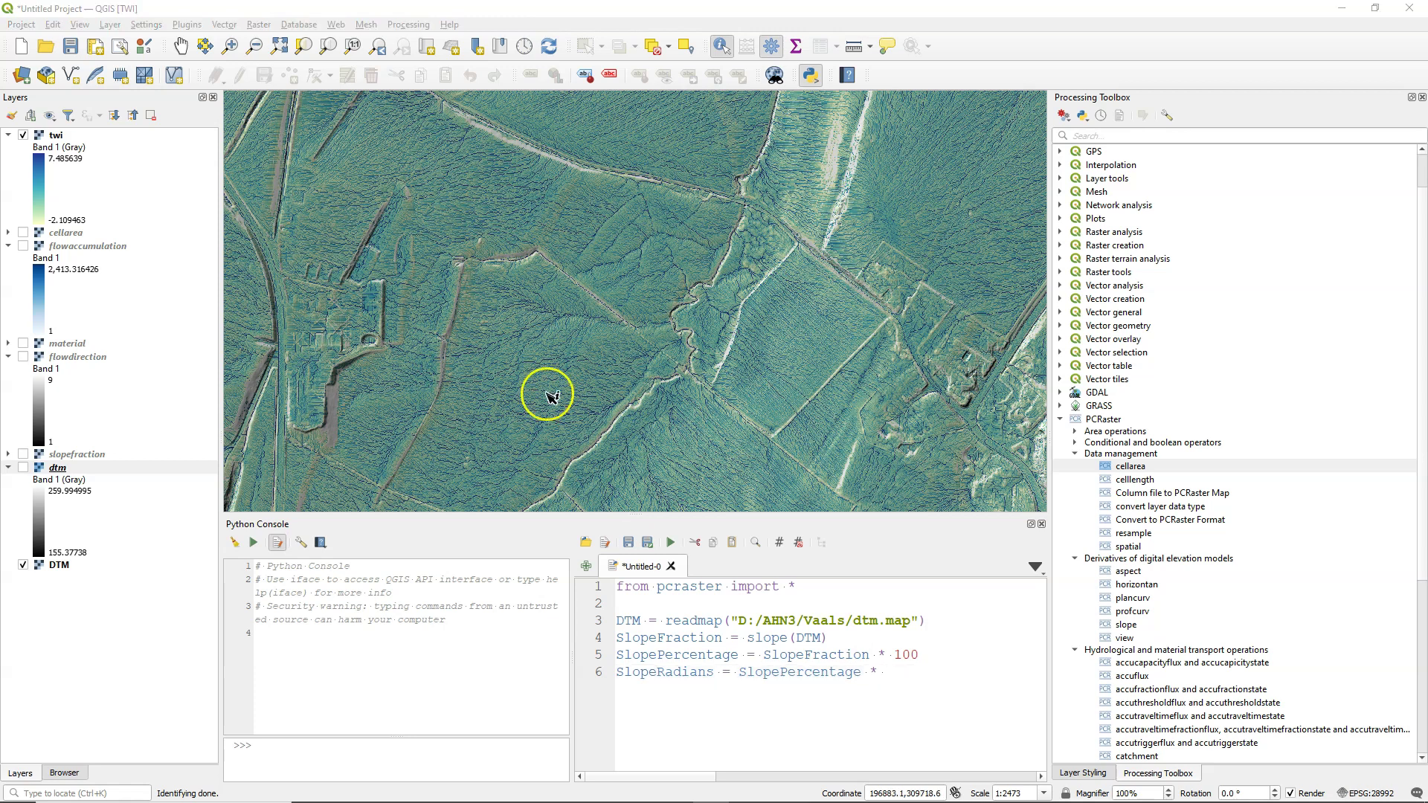
type("0.062831853071796")
key("Return")
left_click(615, 637)
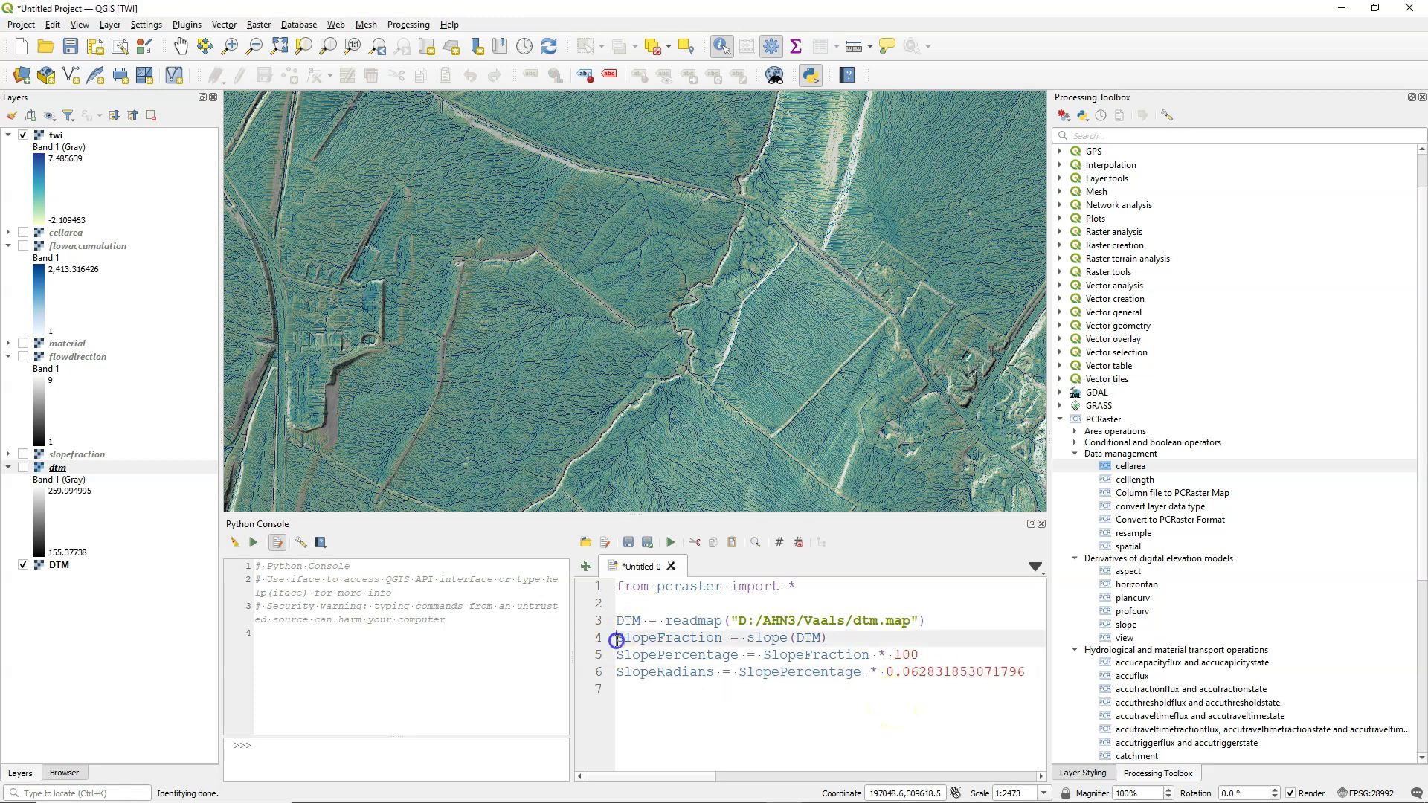
Step: Insert '# Calculate Slope' and '# Calculate Flow Accumulation' comment lines
key("Return")
left_click(615, 638)
key("Return")
type("# ")
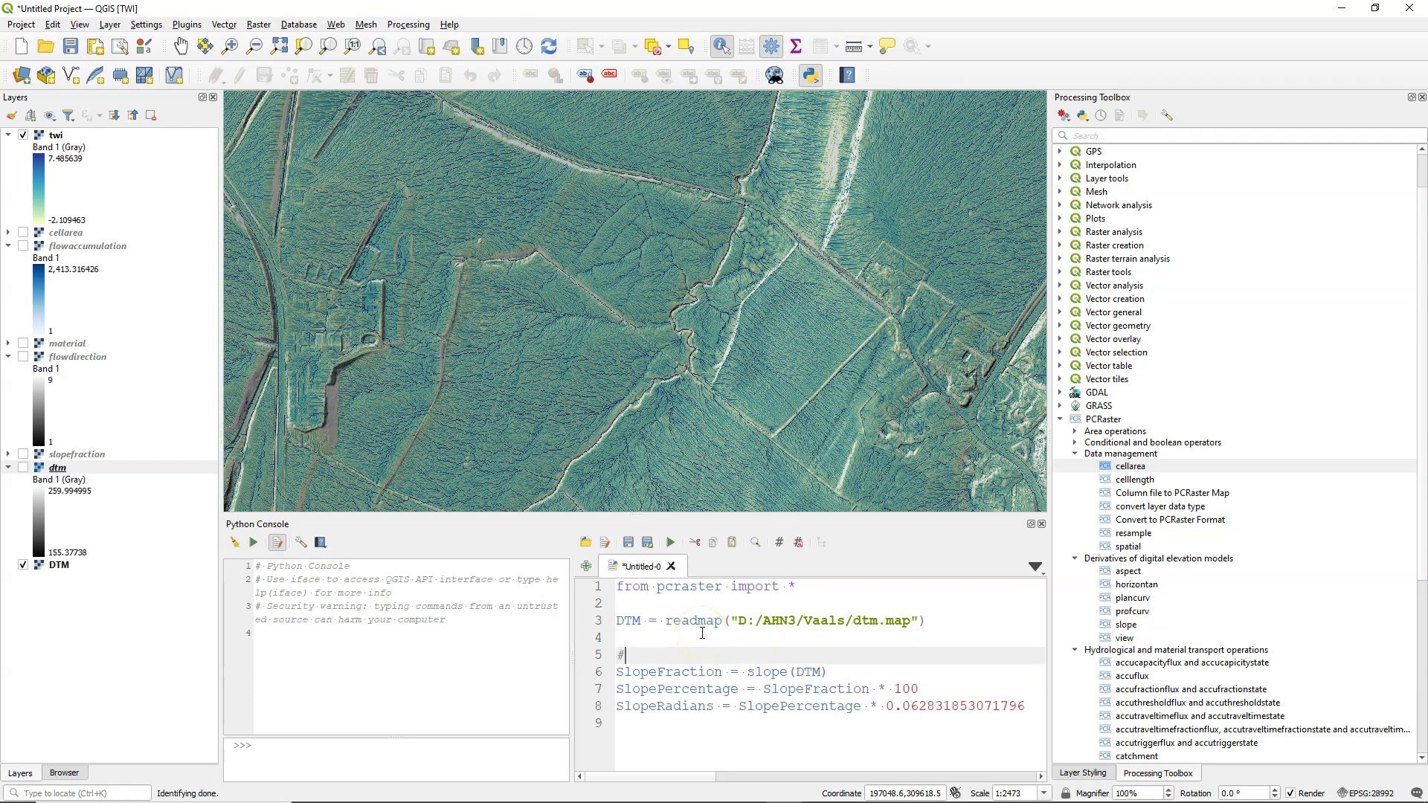
type("Calculate Slope")
left_click(707, 736)
key("Return")
type("#C")
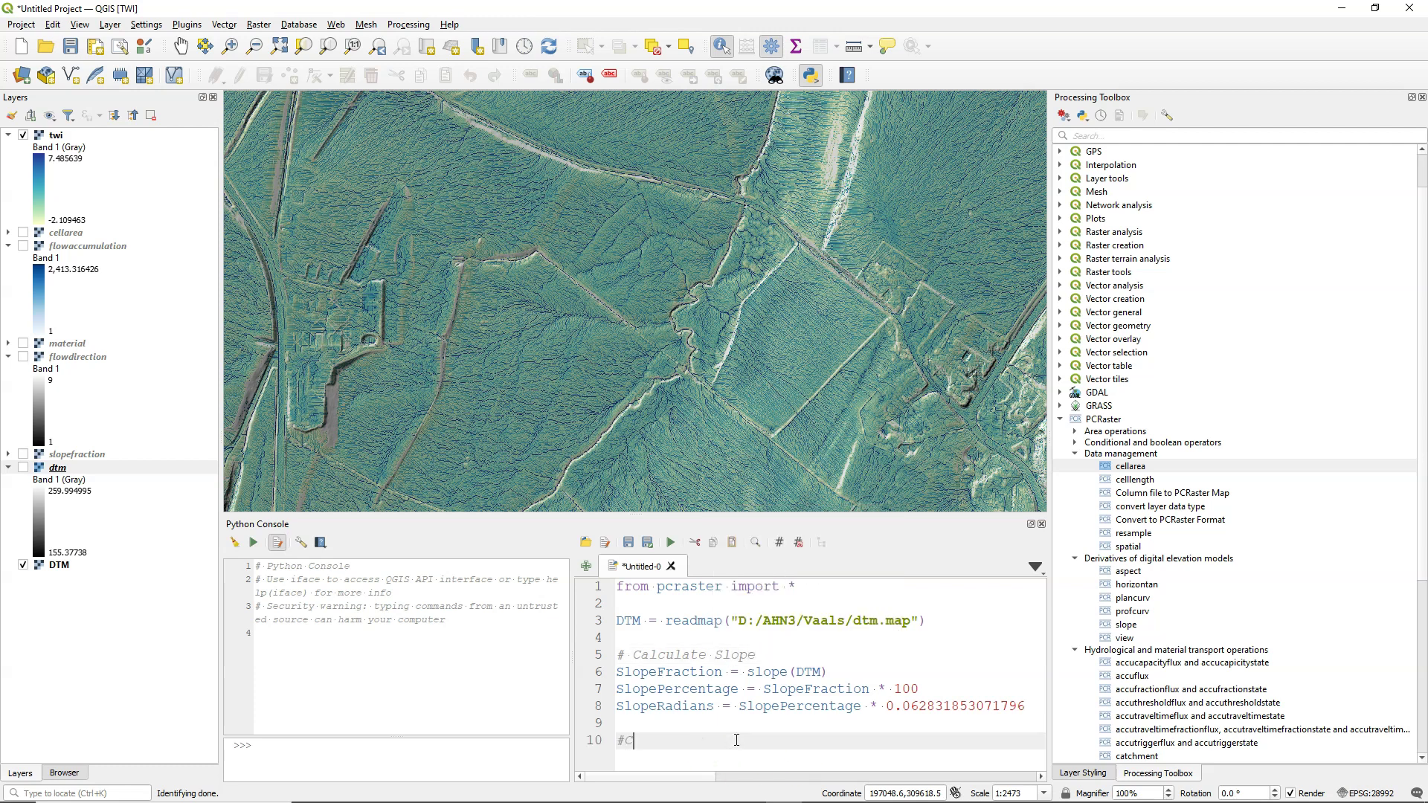
key("BackSpace")
type("Calculate Flow Accumulation")
key("Return")
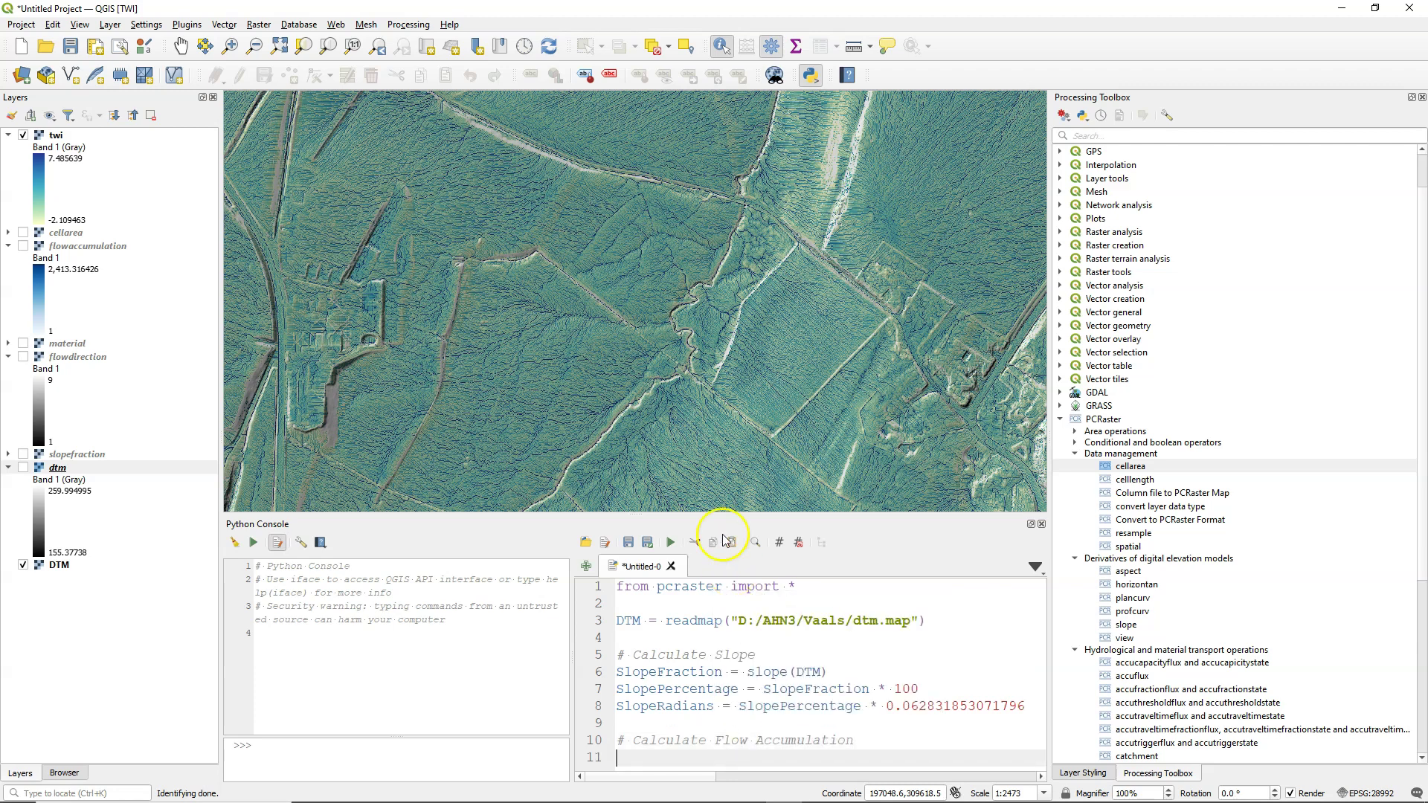
Step: Add LDD = lddcreate(DTM,1E31,1E31,1E31,1E31) and FlowAccumulation = accuflux(LDD,1)
left_click_drag(727, 515, 726, 338)
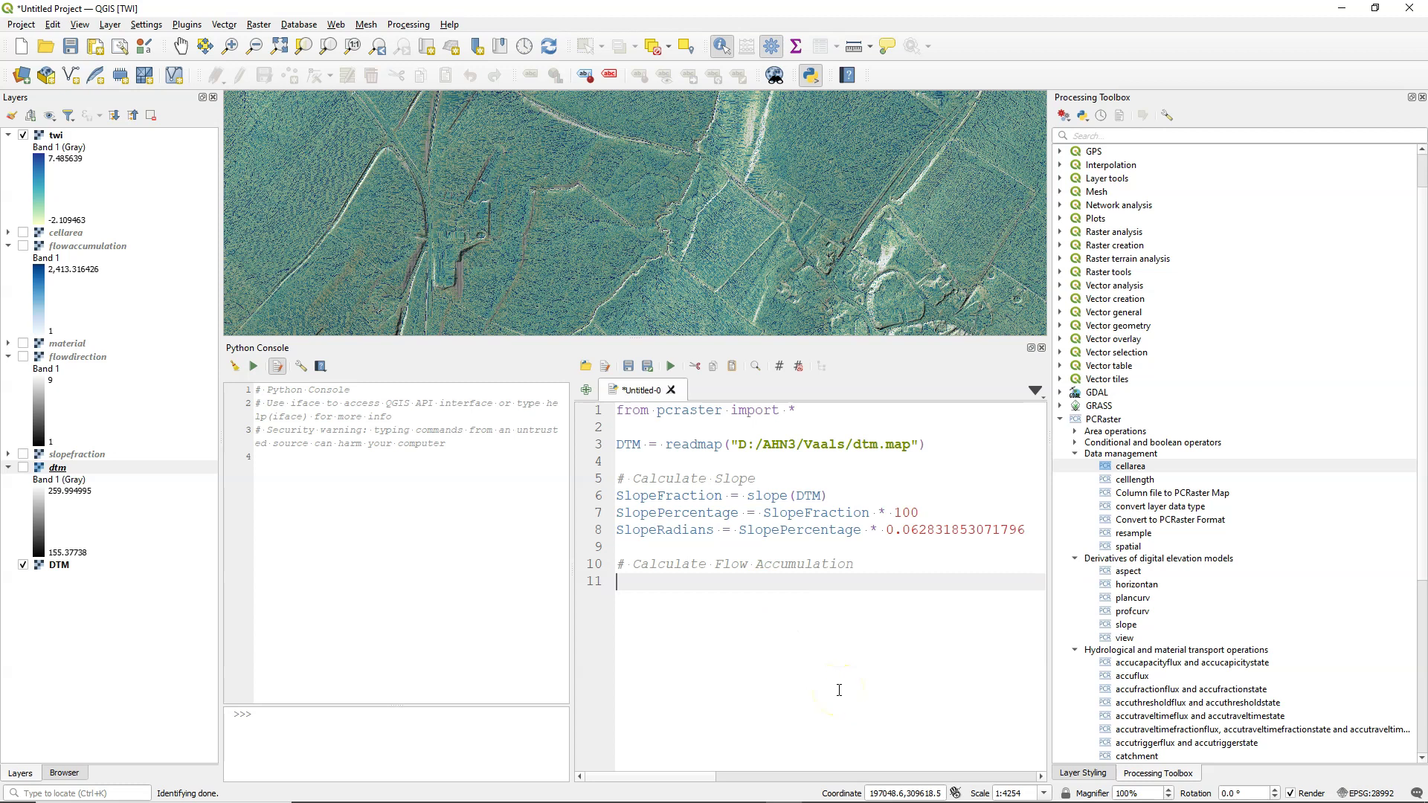
type("LDD = lddcreate(DTM,")
type("1E31,1E")
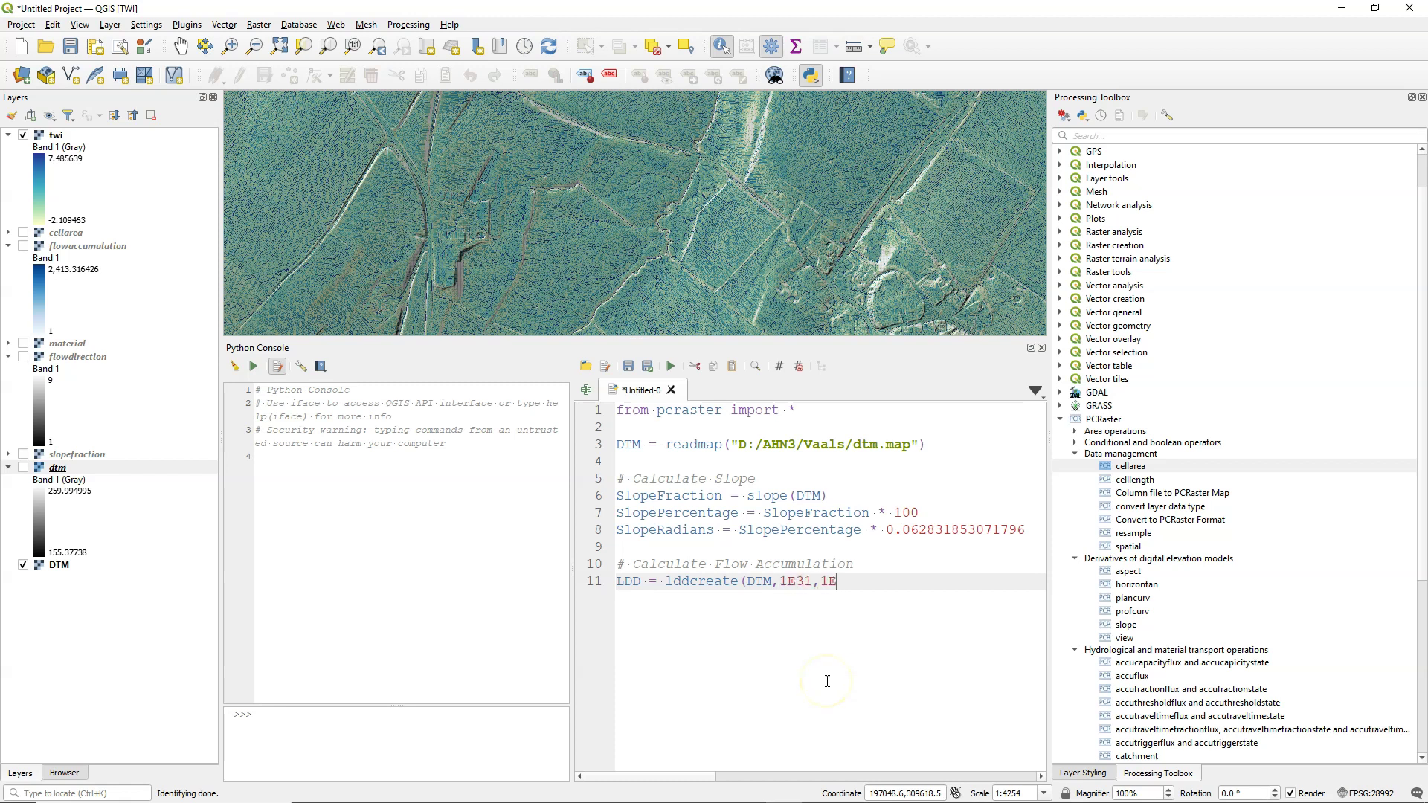
type("31,1E31,1E31)")
key("Return")
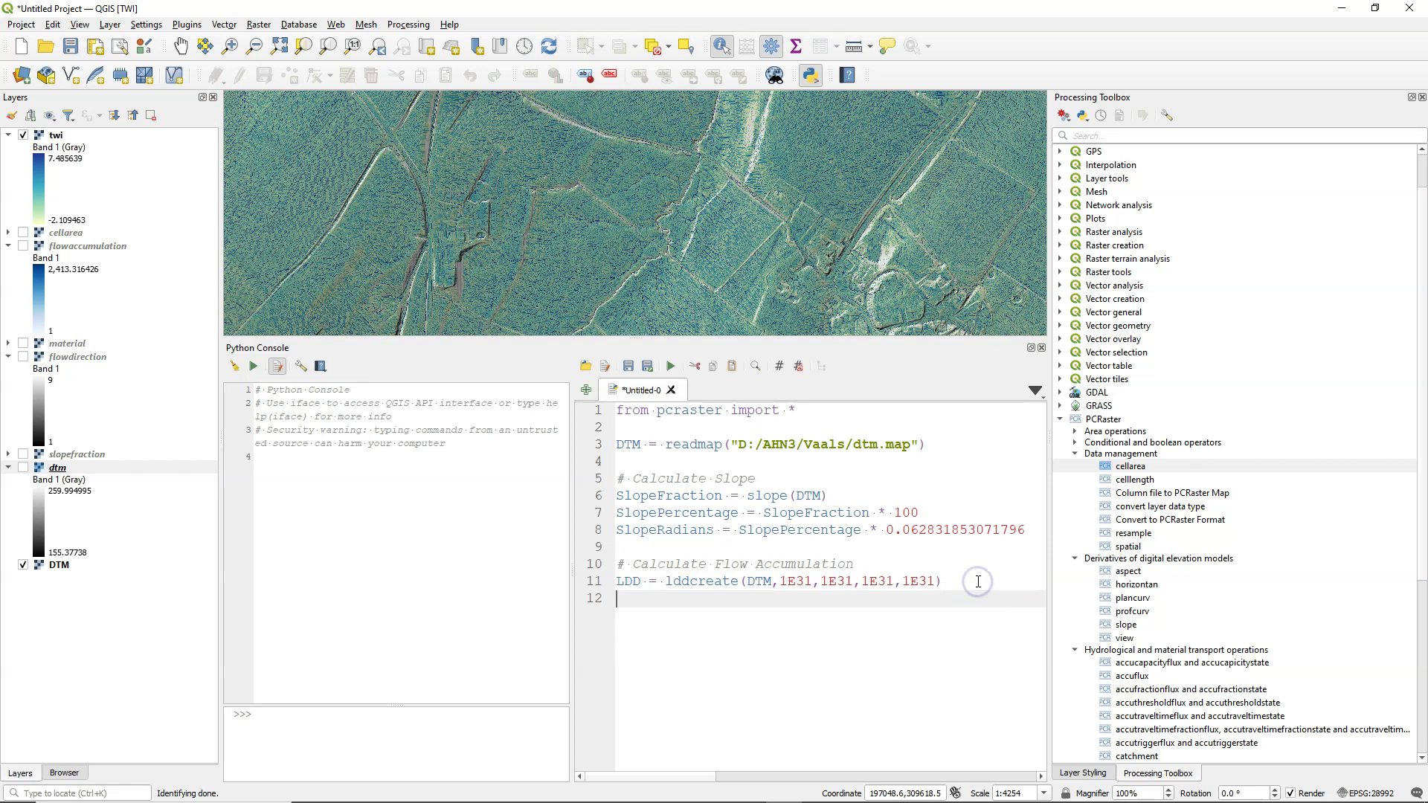
type("FlowAccumulation = ")
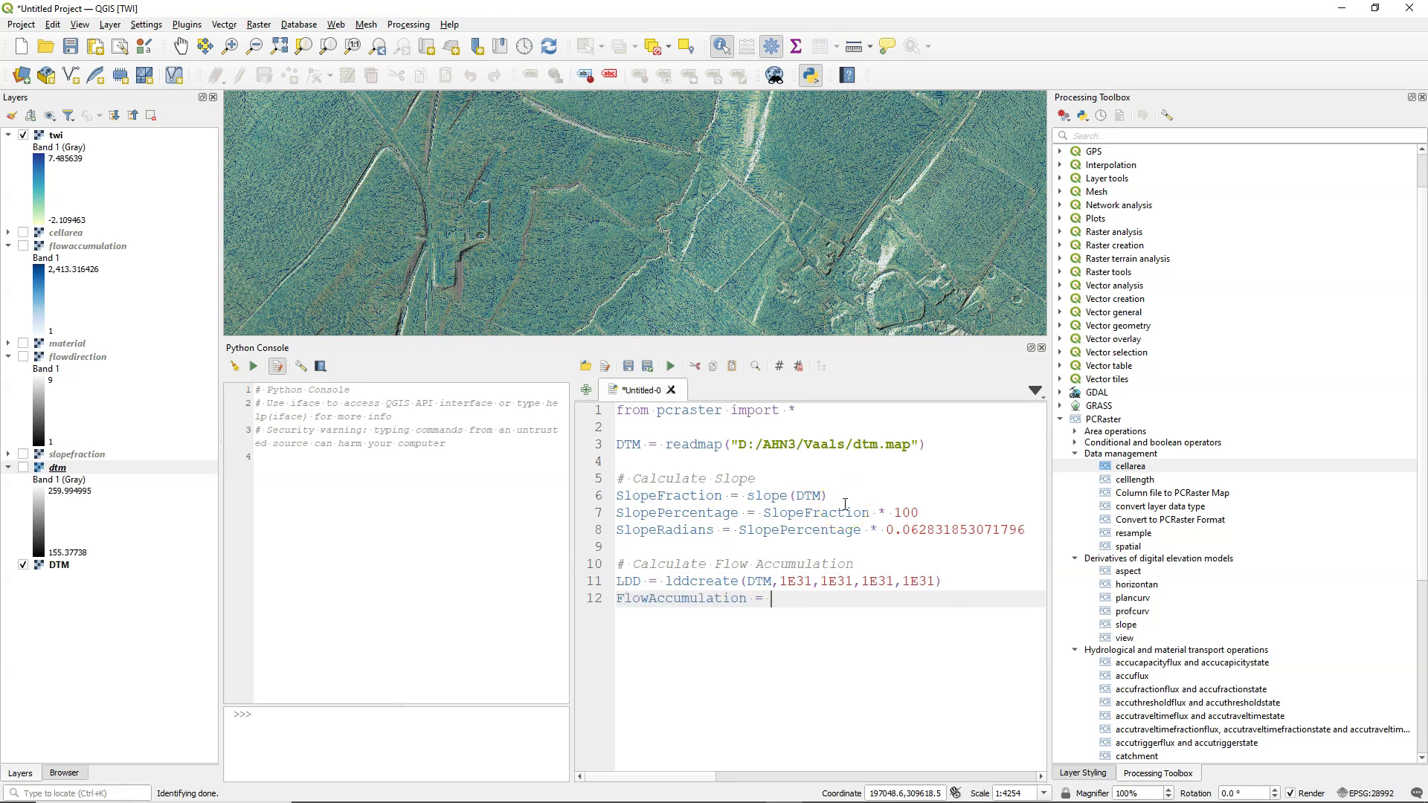
type("accuflux(LDD,")
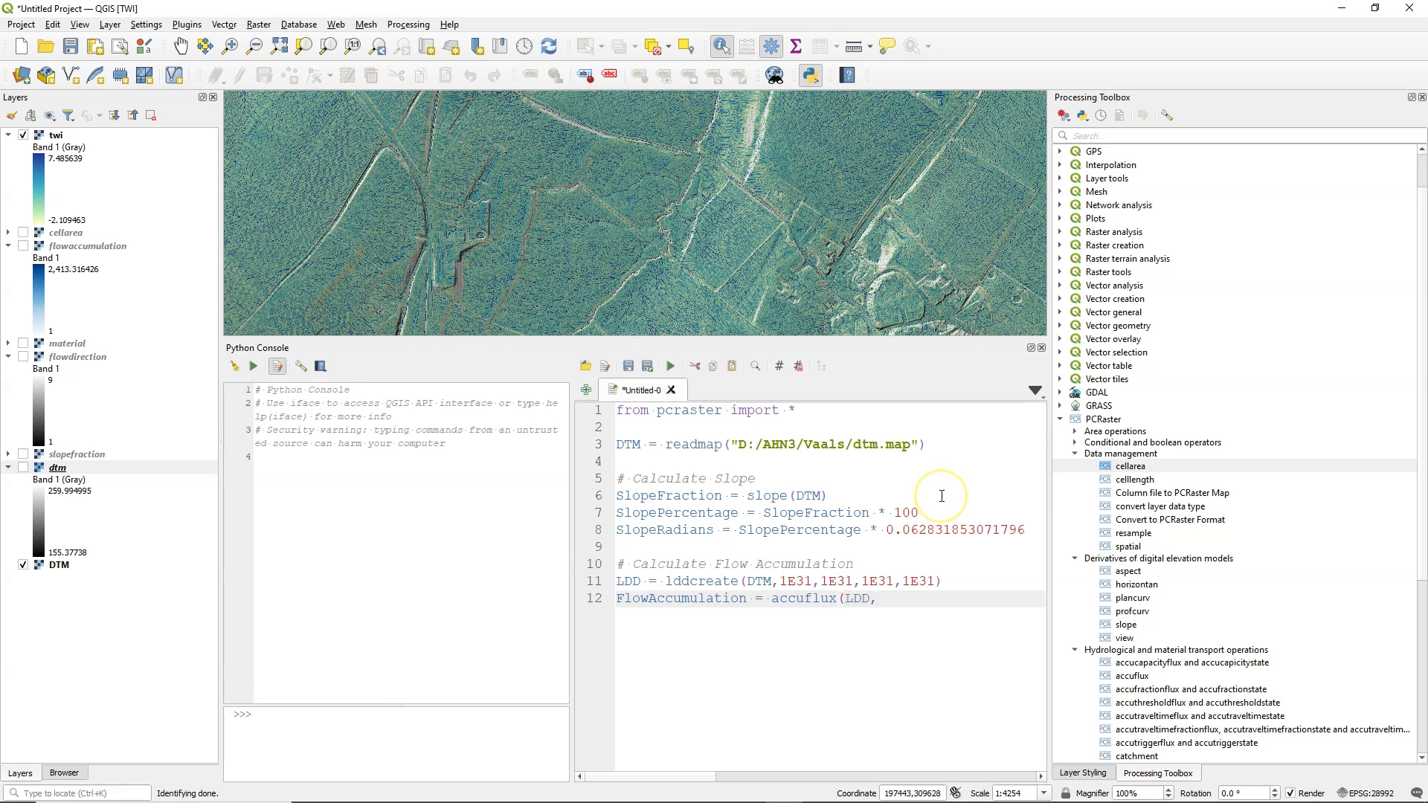
type("1)")
key("Return")
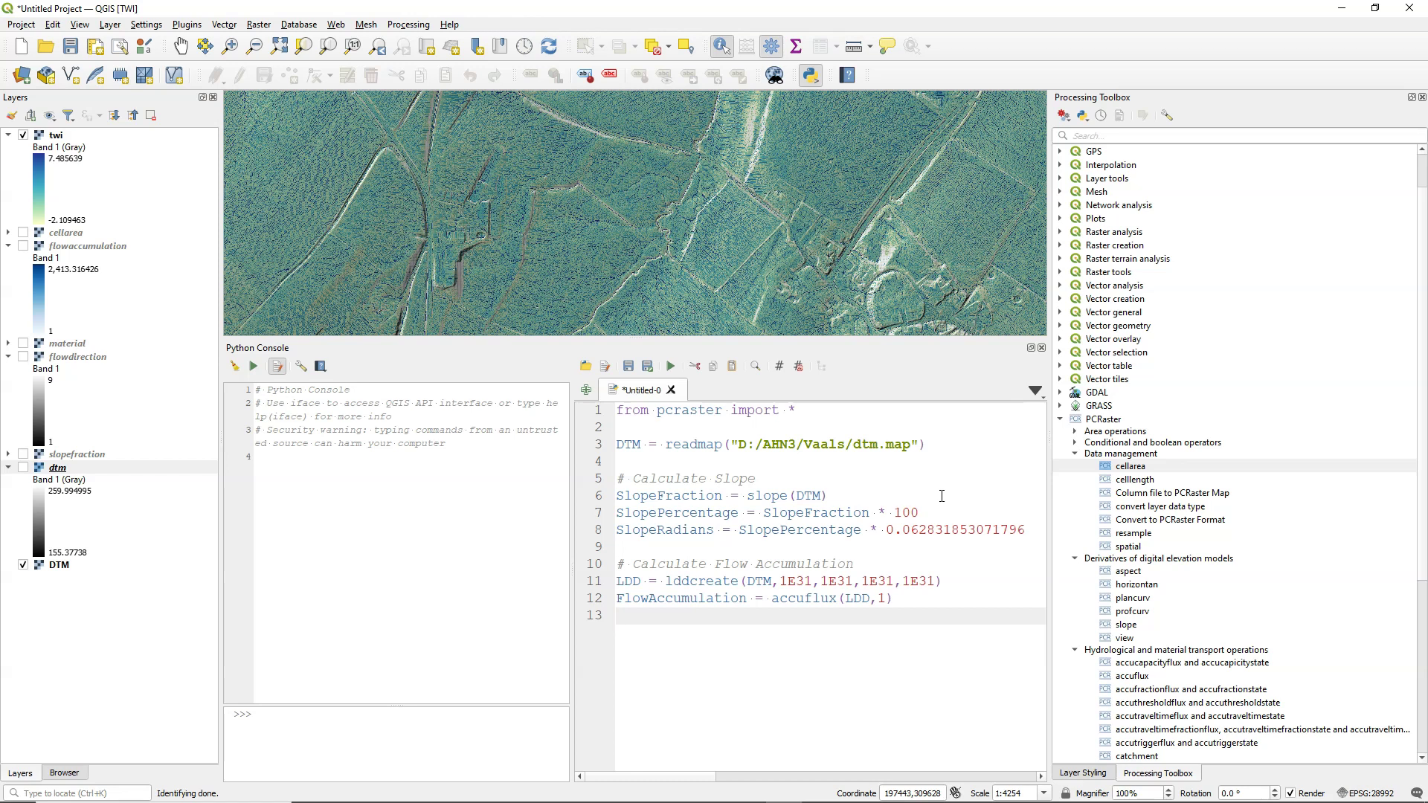
Step: Add report(SlopeRadians,"D:/AHN3/Vaals/sloperadians.map") after the SlopeRadians line
left_click(933, 498)
key("Return")
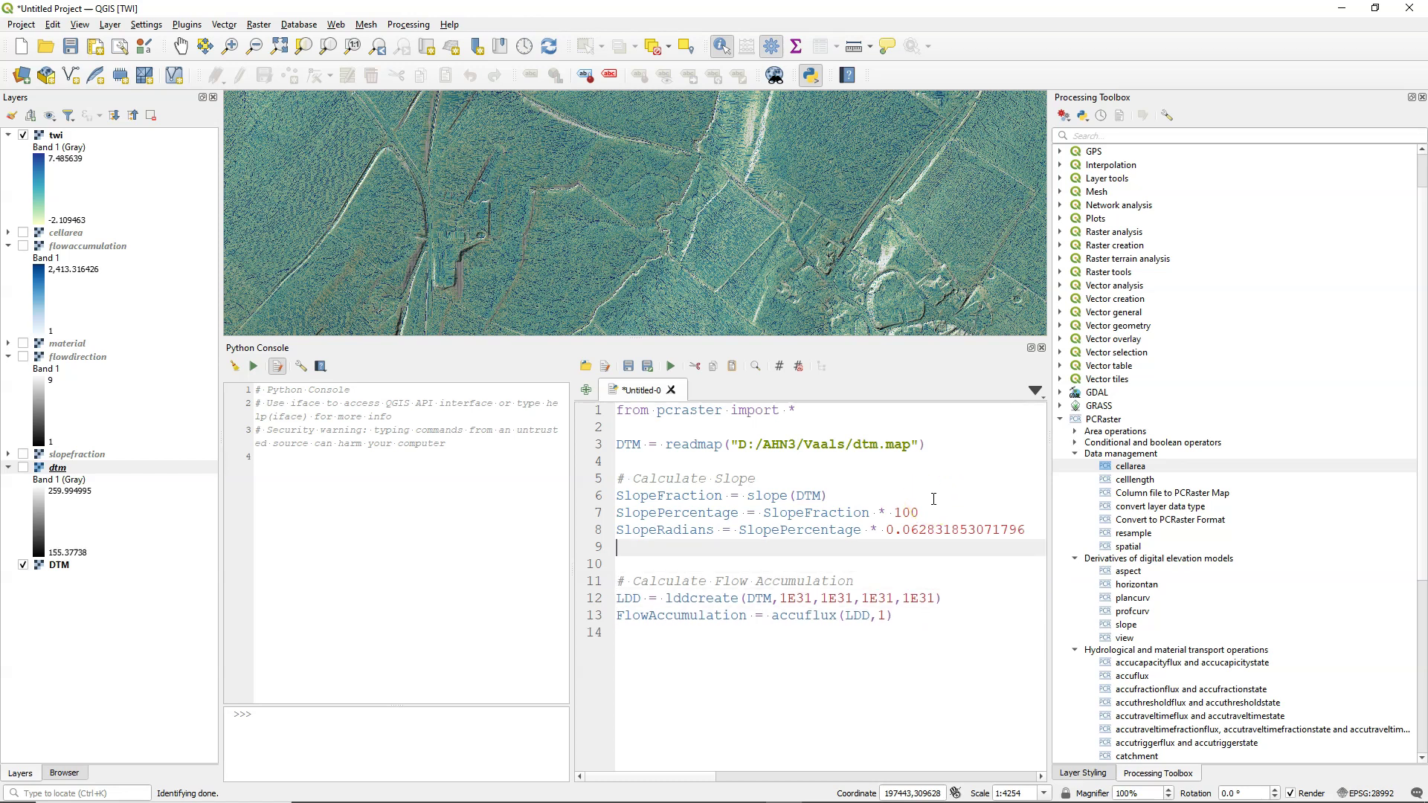
type("report(")
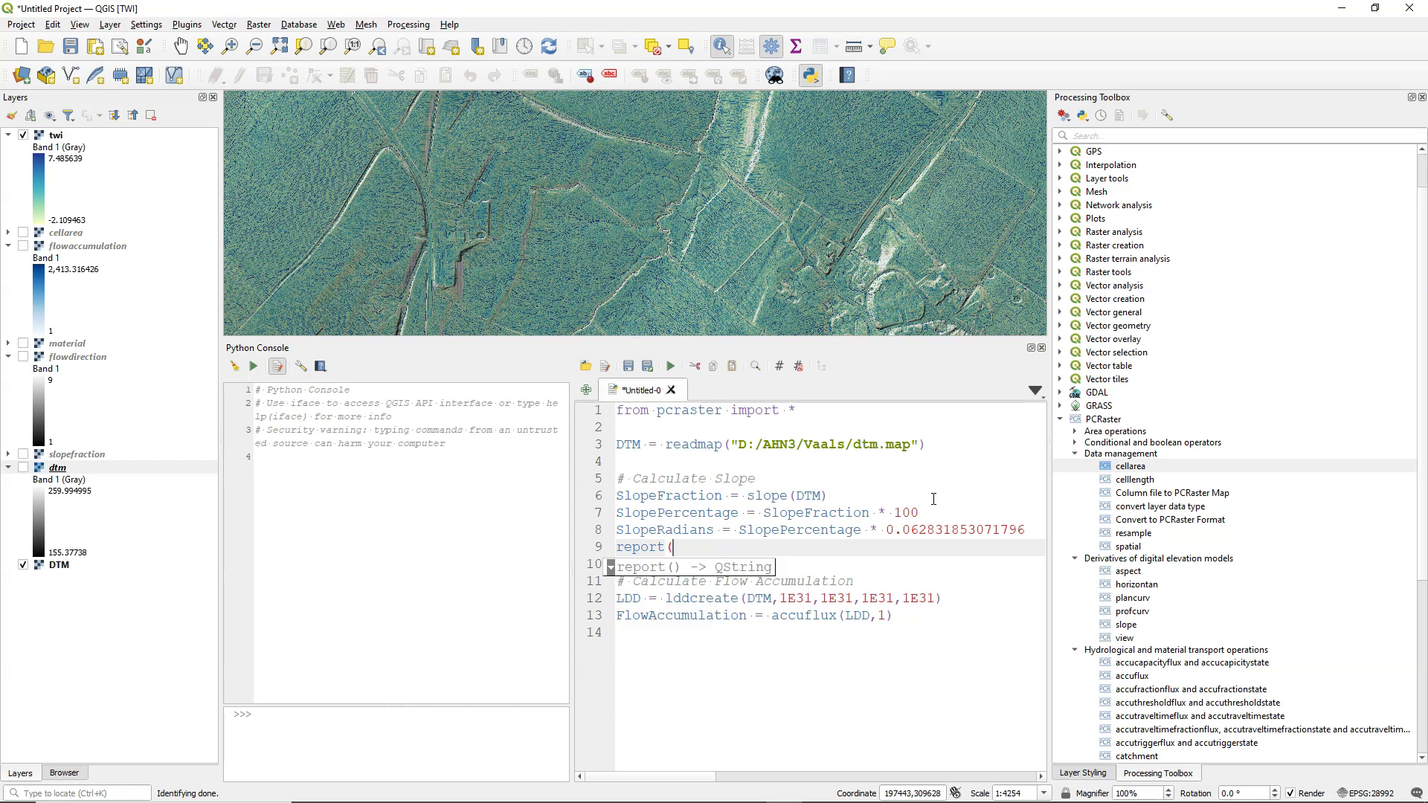
type("SlopeRadians,\"D")
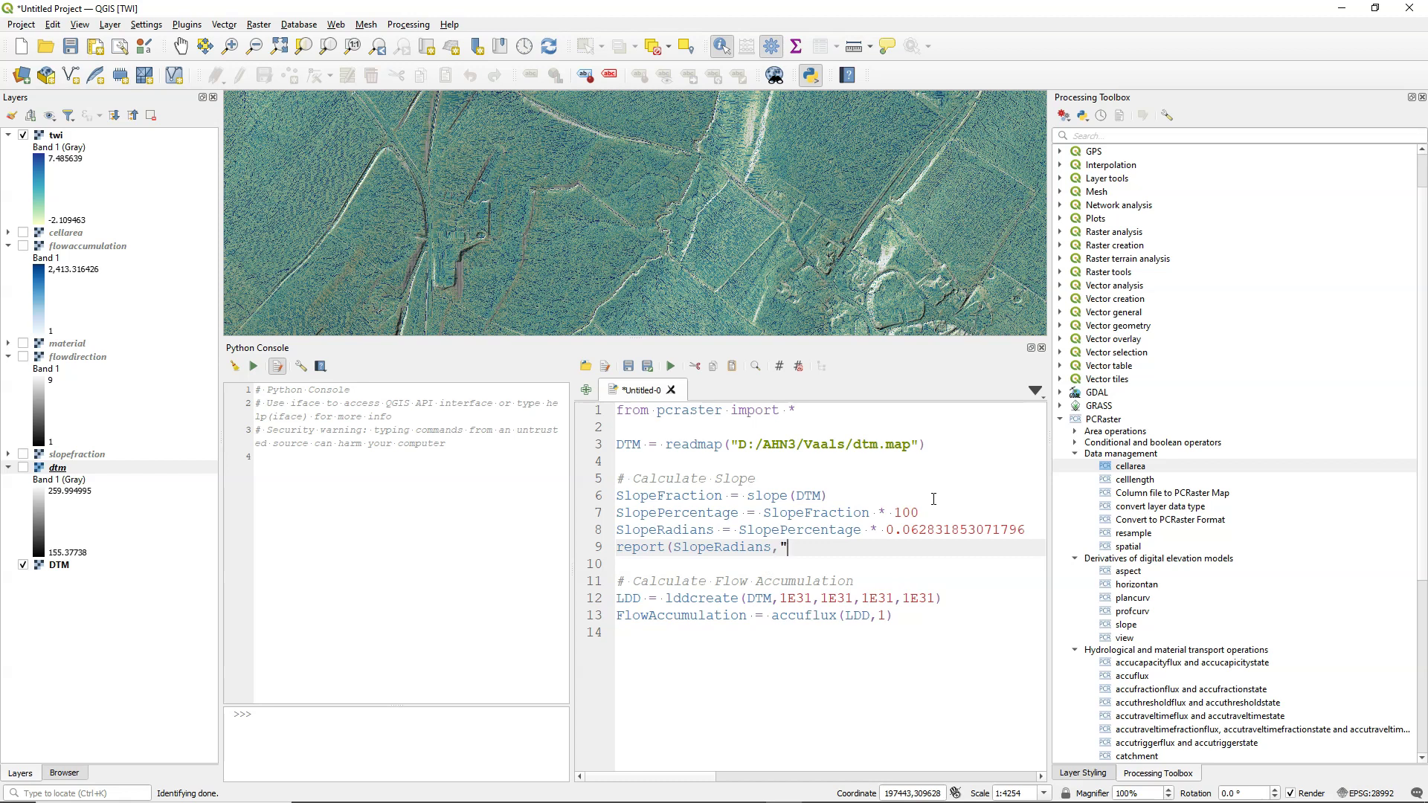
type(":/AHN3/Vaals/sloperadians\")")
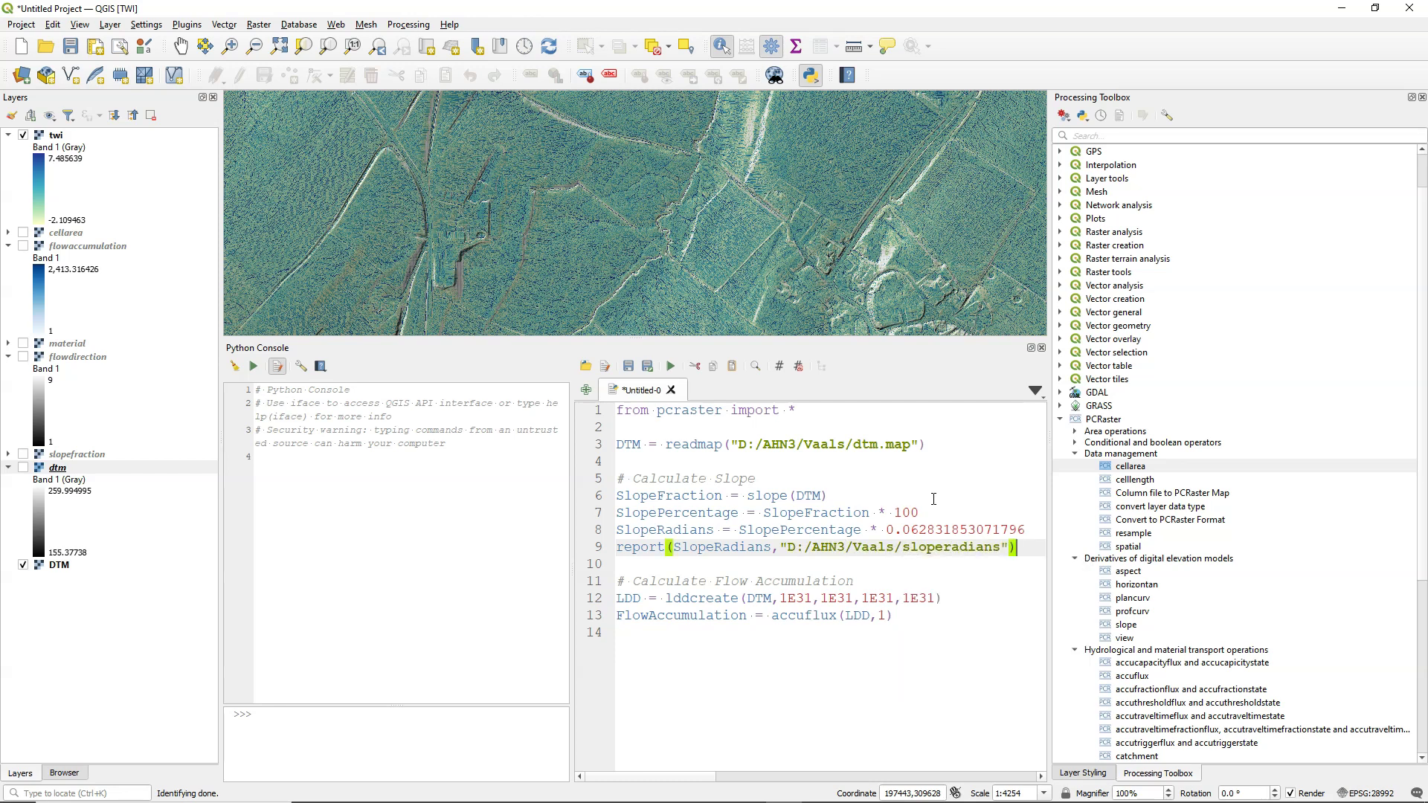
key("Left")
key("Left")
type(".map")
key("Down")
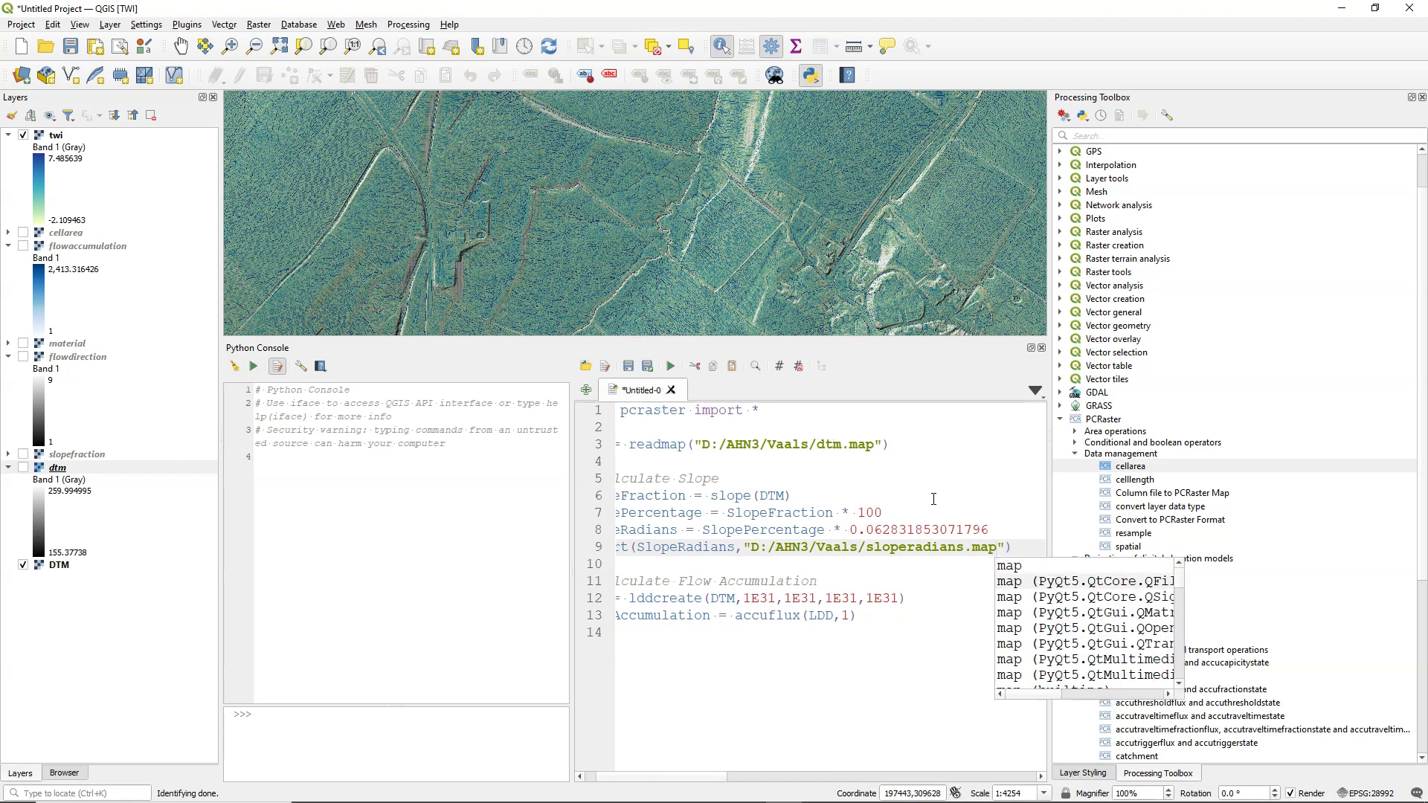
key("Escape")
Step: Add report(FlowAccumulation,"D:/AHN3/Vaals/flow.map") at the end, then a '# Calculate TWI' comment
left_click(672, 632)
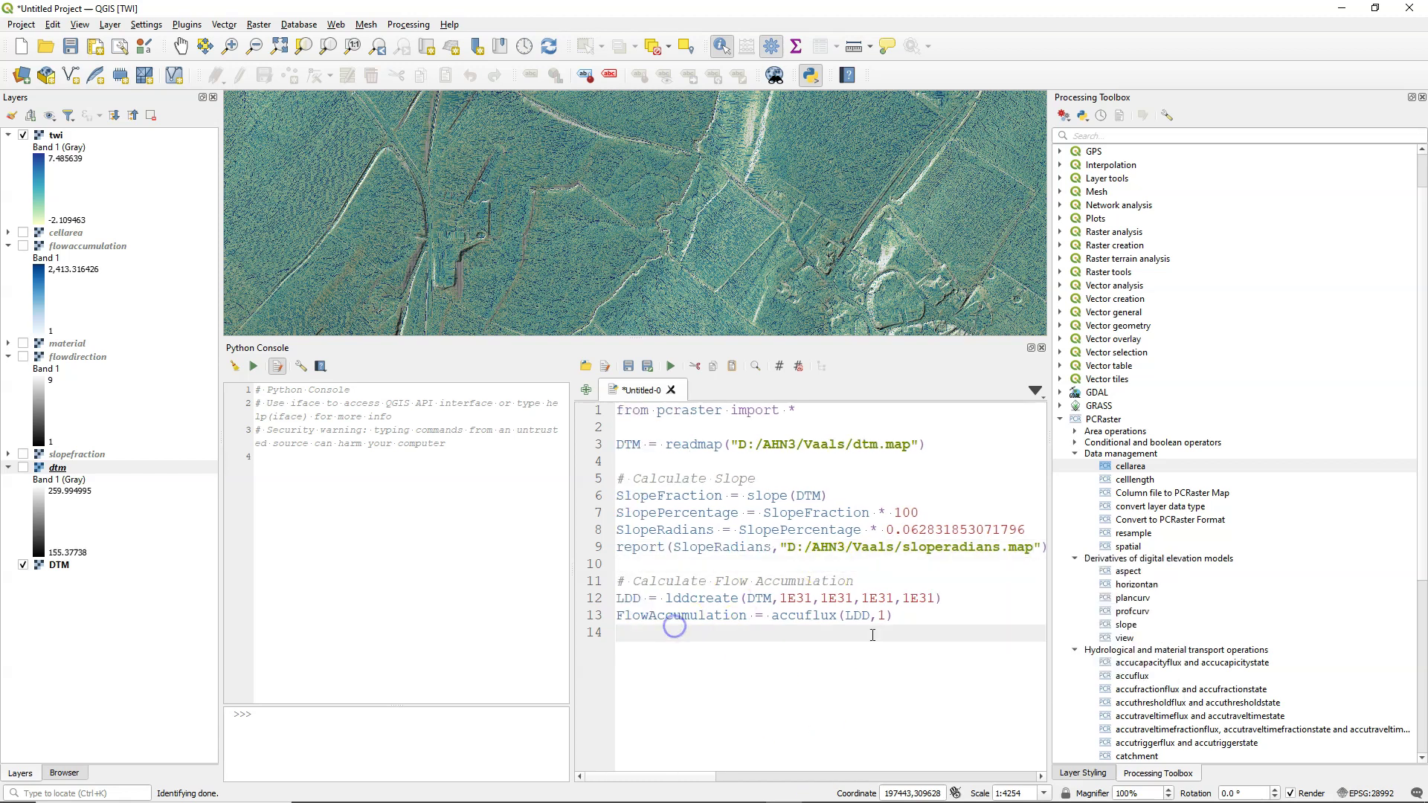
type("report(")
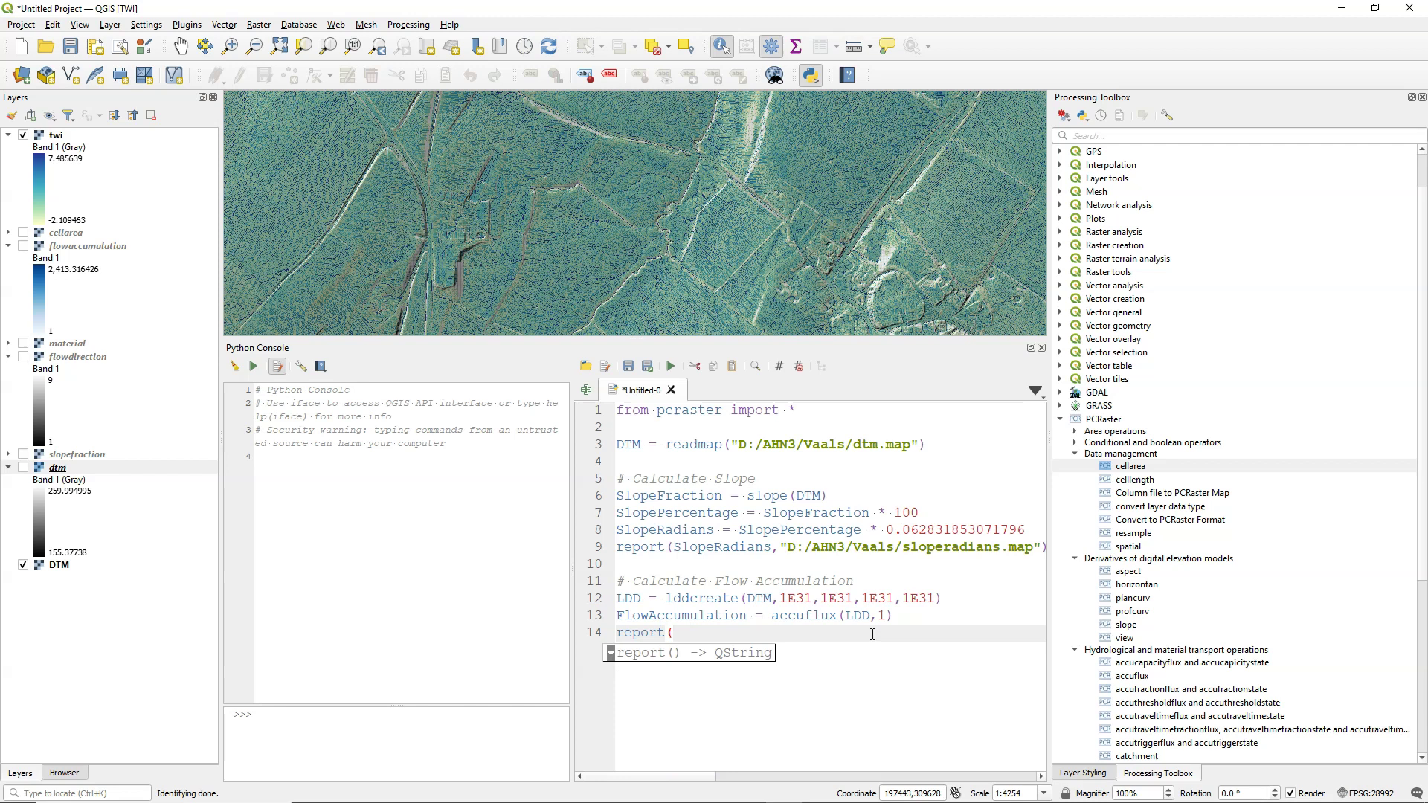
type("FlowAccumulation,")
left_click_drag(787, 546, 902, 546)
key("ctrl+c")
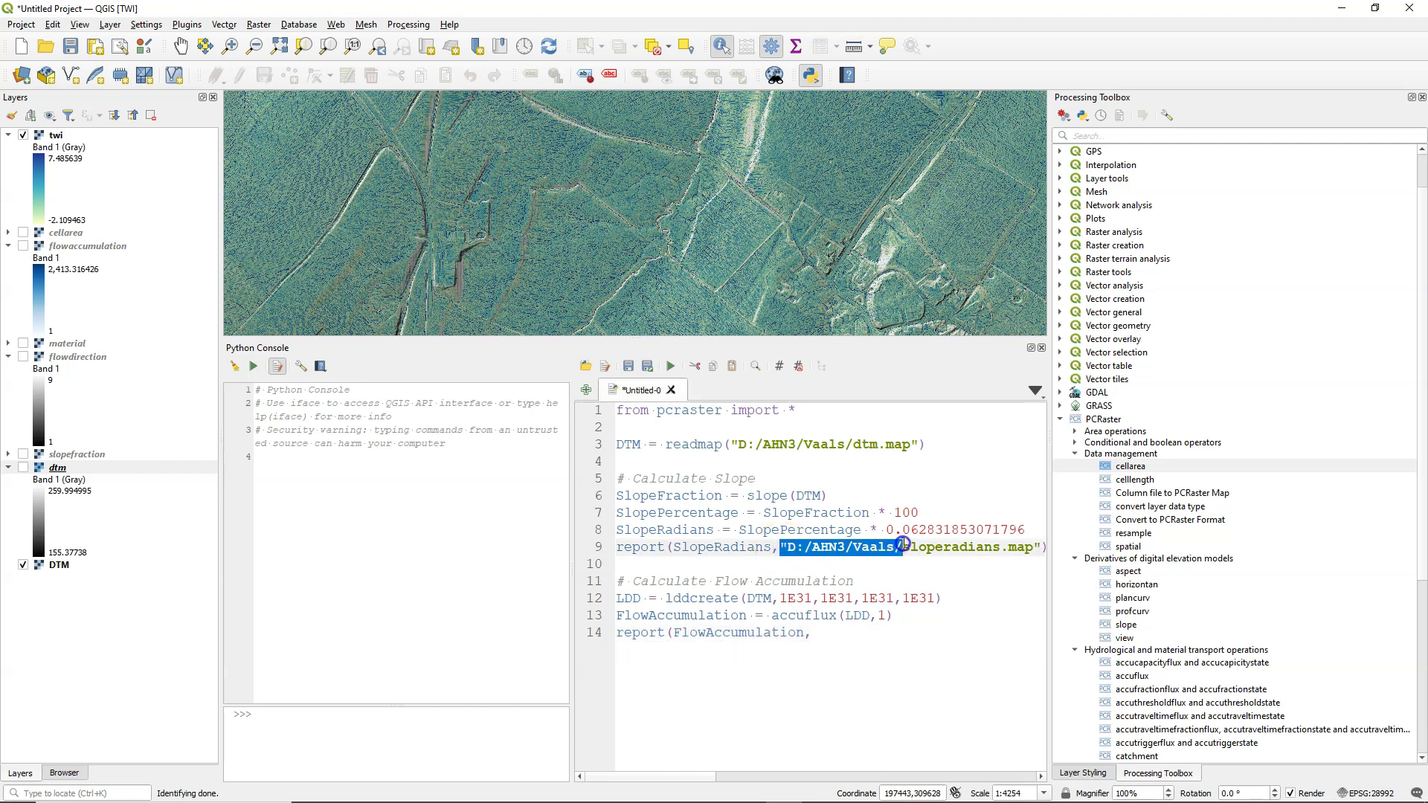
left_click(843, 632)
type(",\"")
key("ctrl+v")
type("flow")
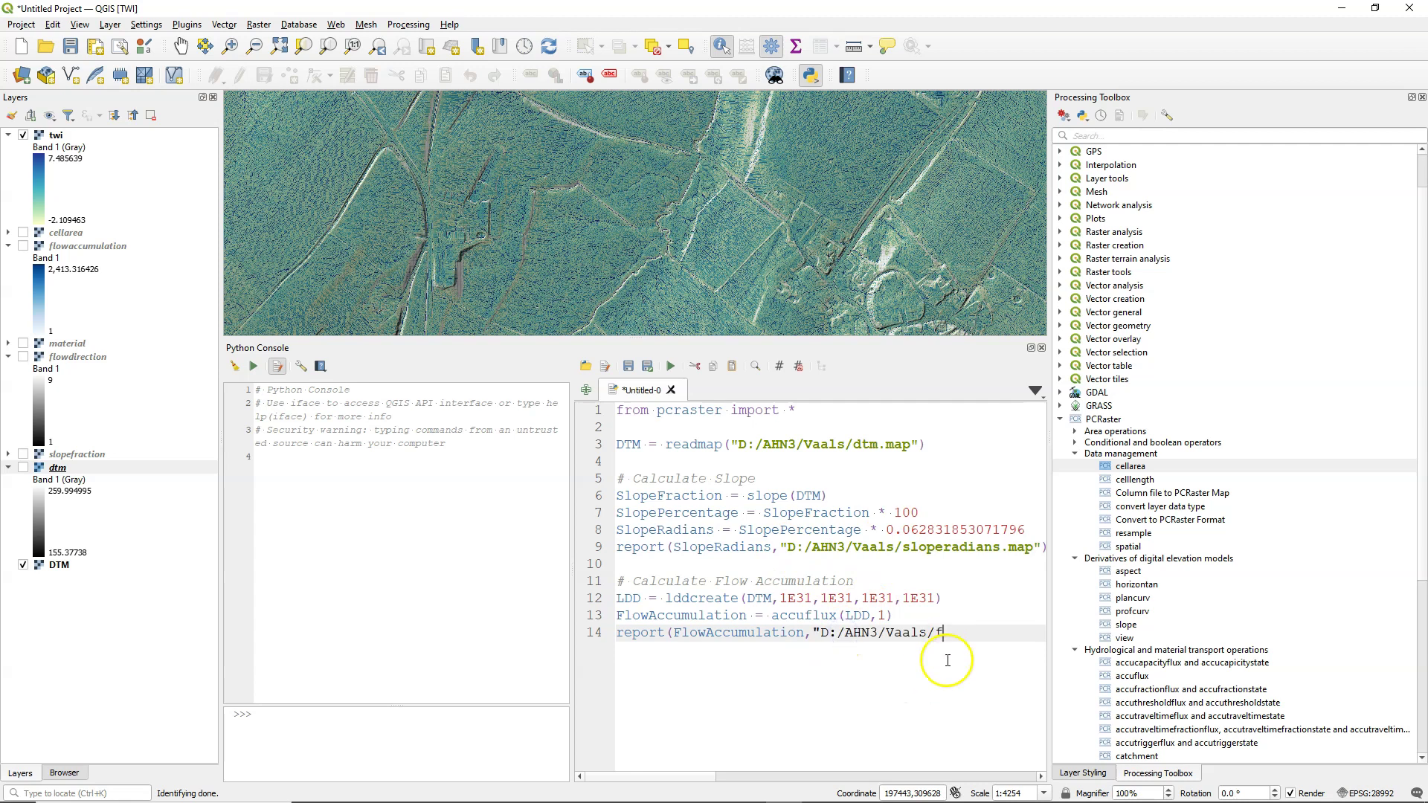
type(".map")
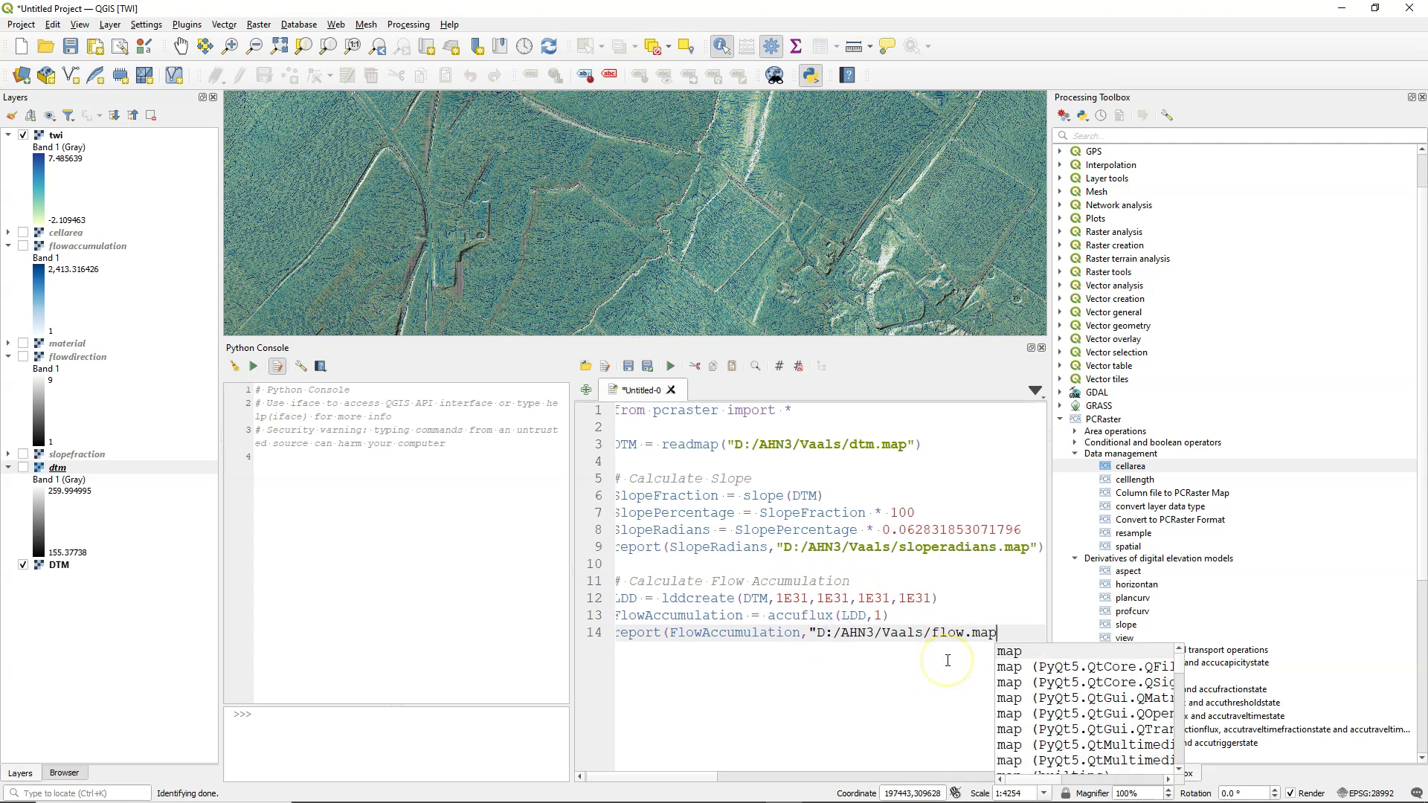
type("\")")
key("Return")
key("Return")
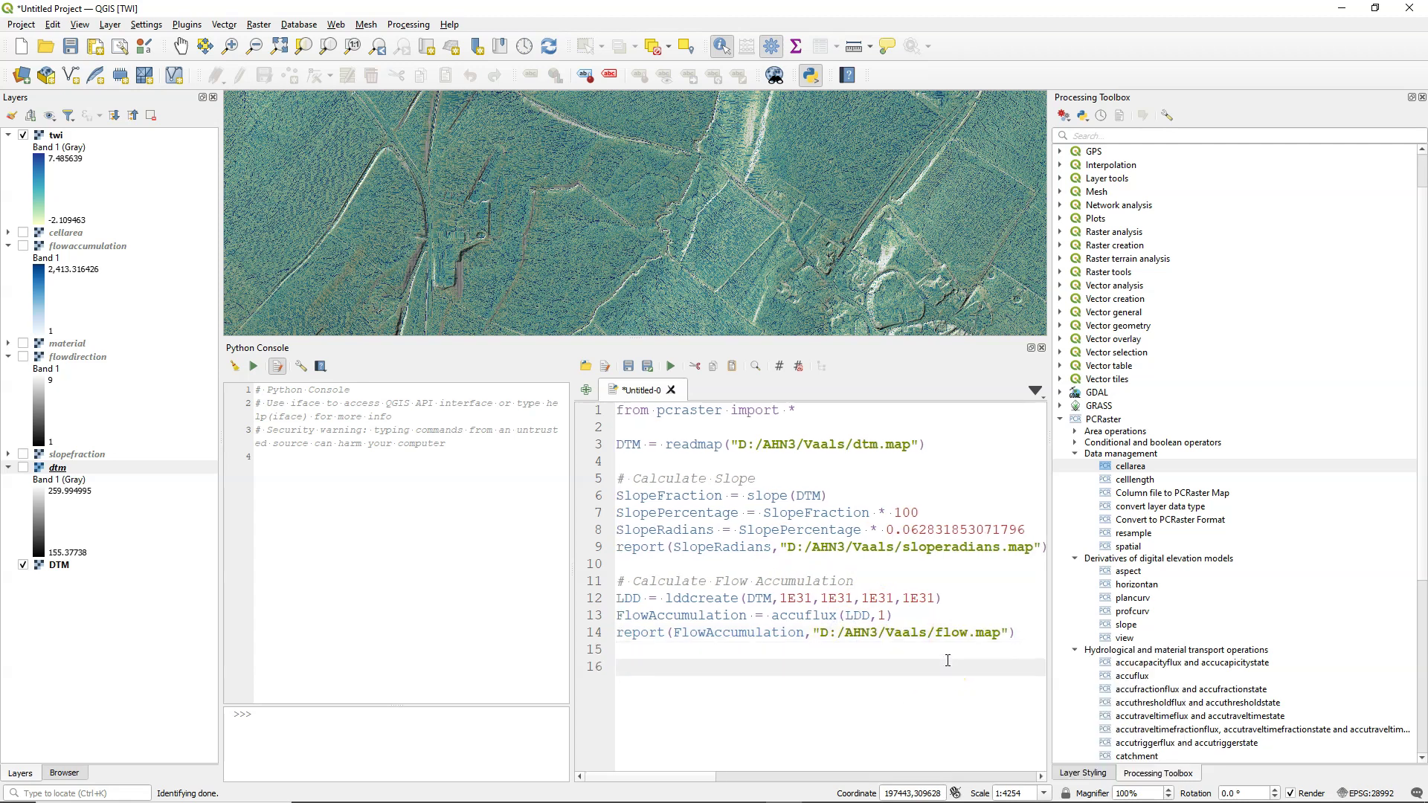
type("# Calculate TWI")
Step: Write TWI = ln((FlowAccumulation * cellarea())/tan(SlopeRadians))
key("Return")
type("TWI = ln(")
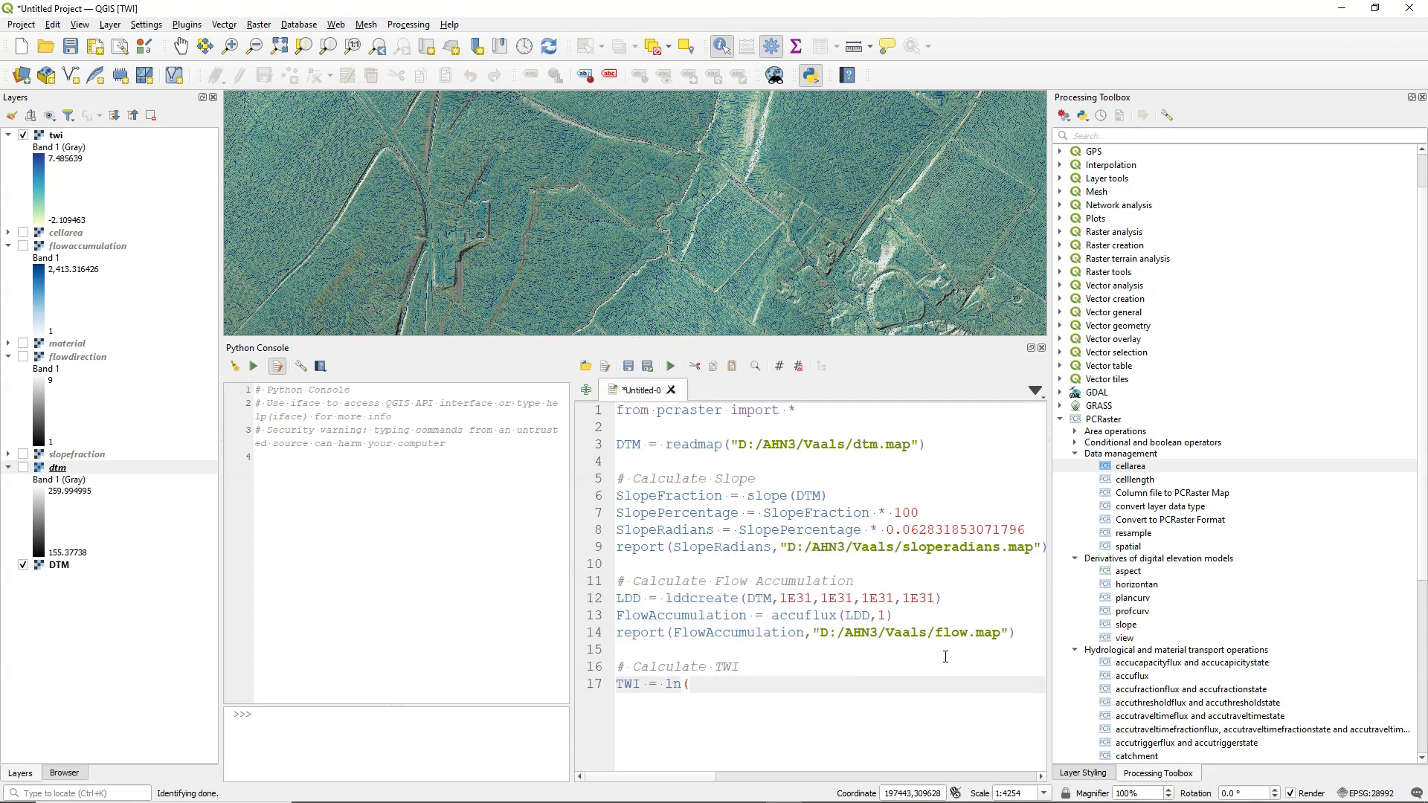
type("(")
left_click_drag(616, 615, 747, 615)
key("ctrl+c")
left_click(726, 684)
key("ctrl+v")
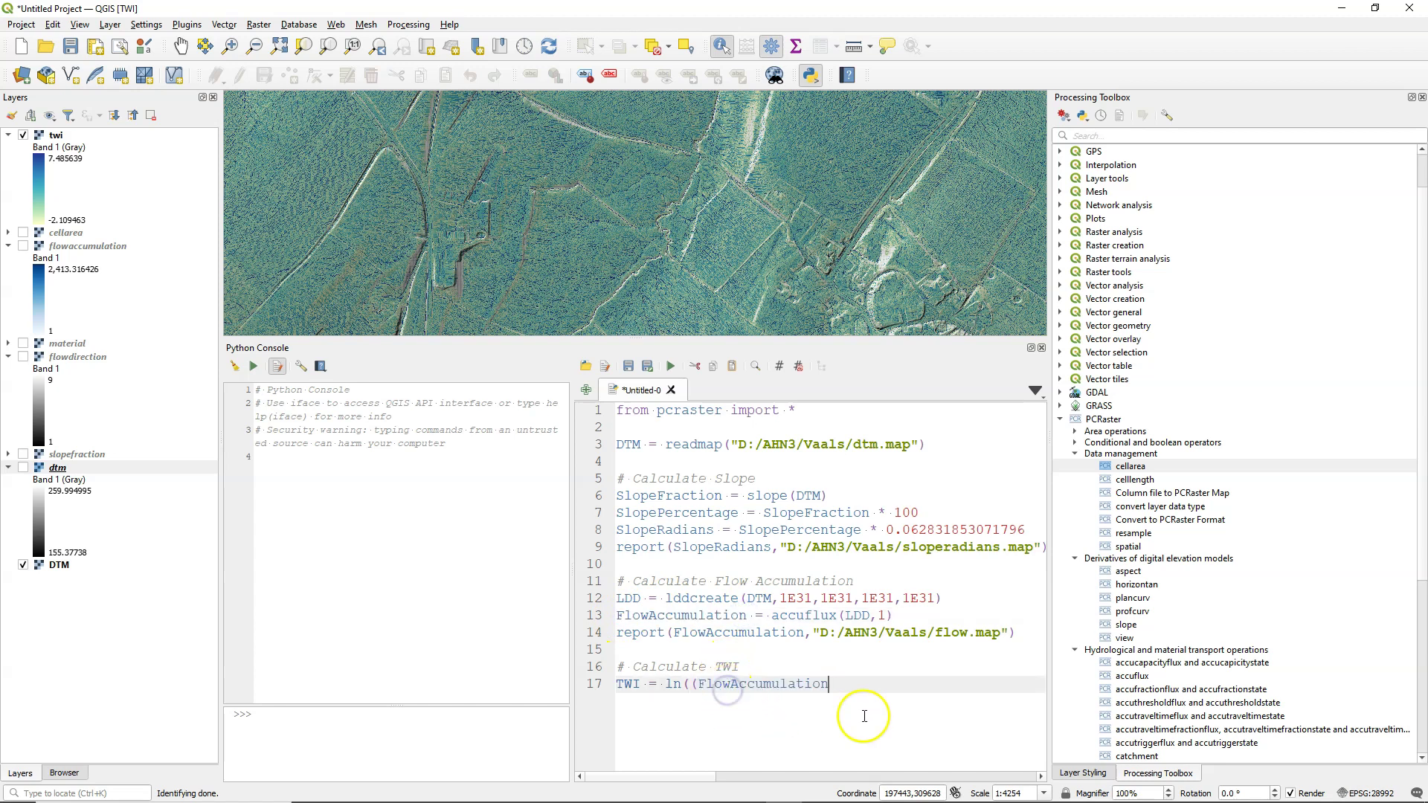
type("* C")
key("BackSpace")
type("cellarea())/tan(")
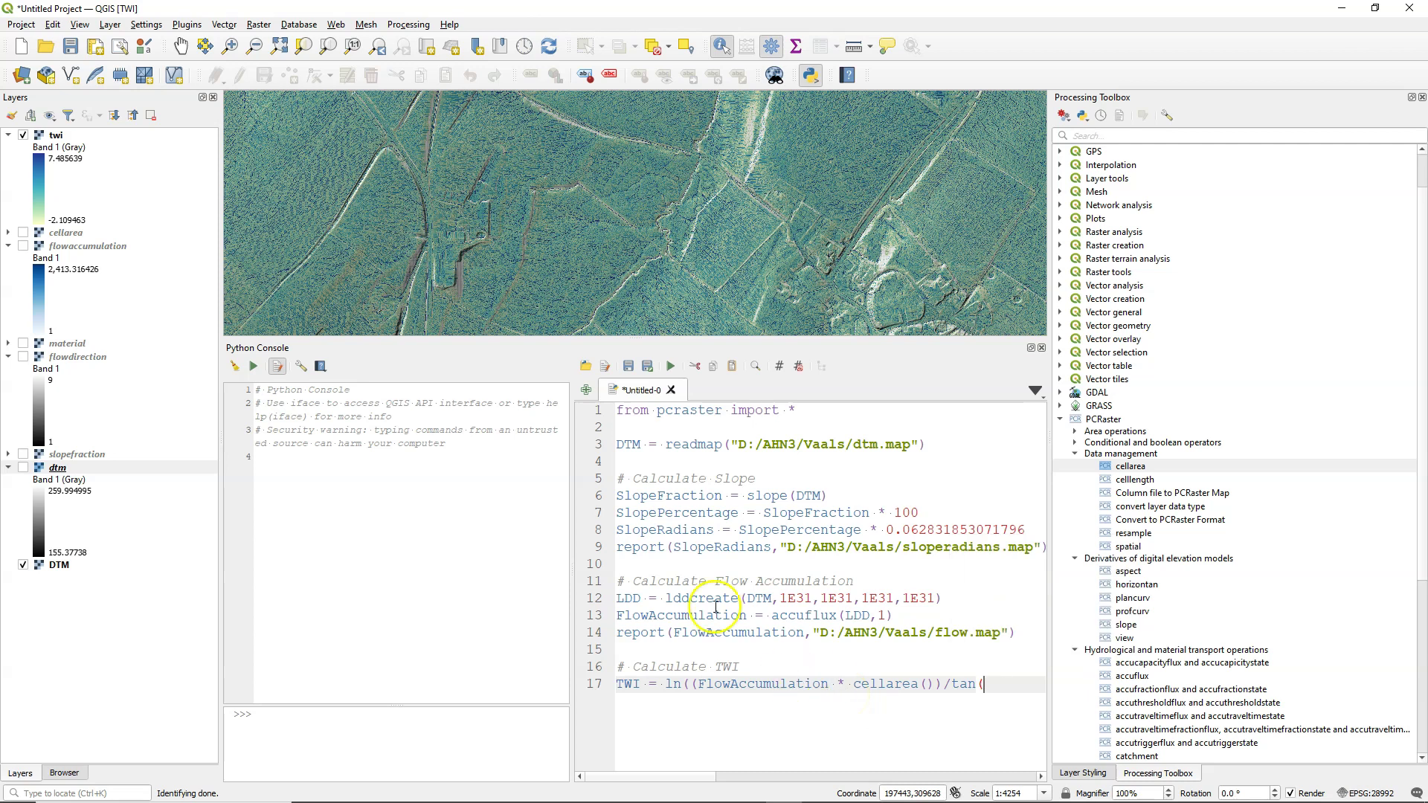
left_click_drag(617, 529, 714, 529)
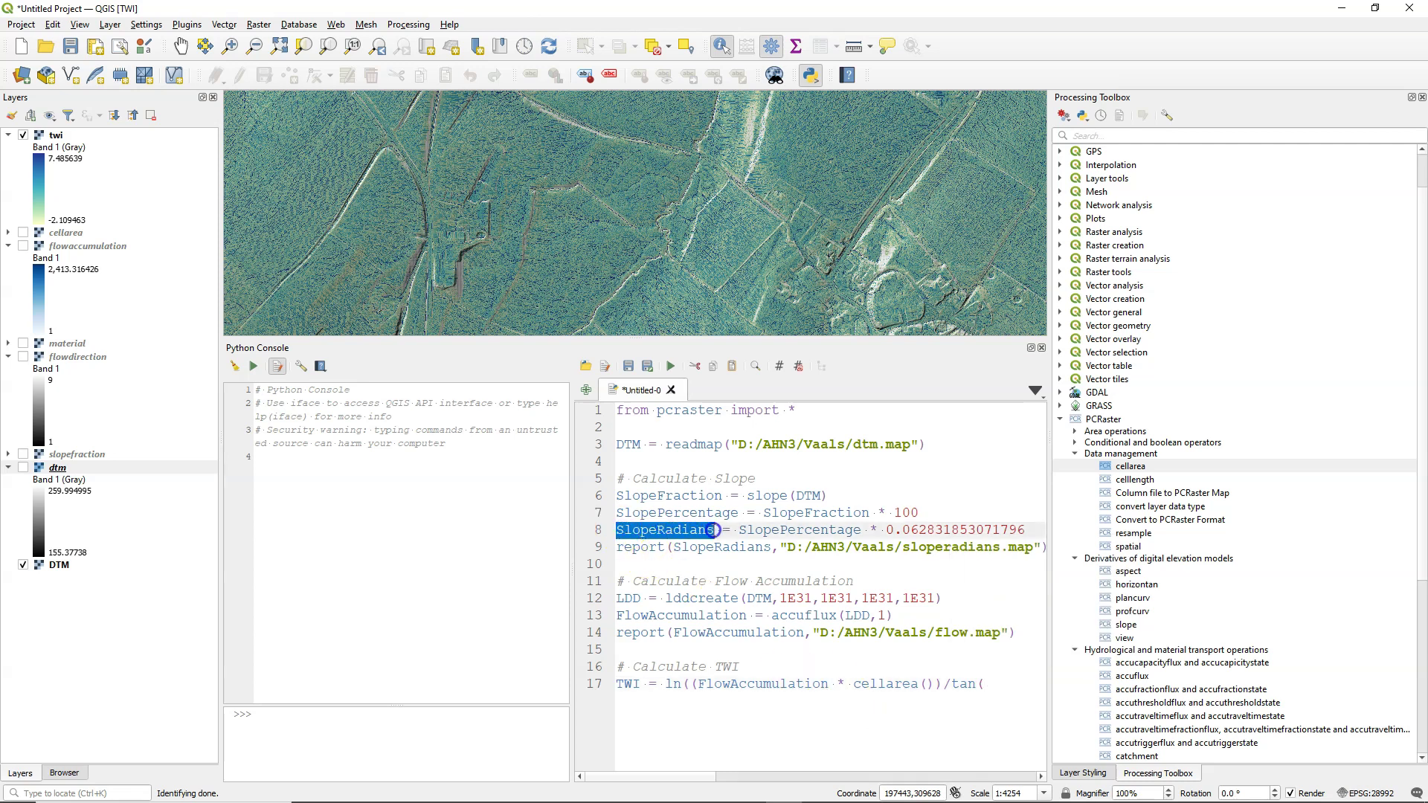
key("ctrl+c")
left_click(1020, 683)
key("ctrl+v")
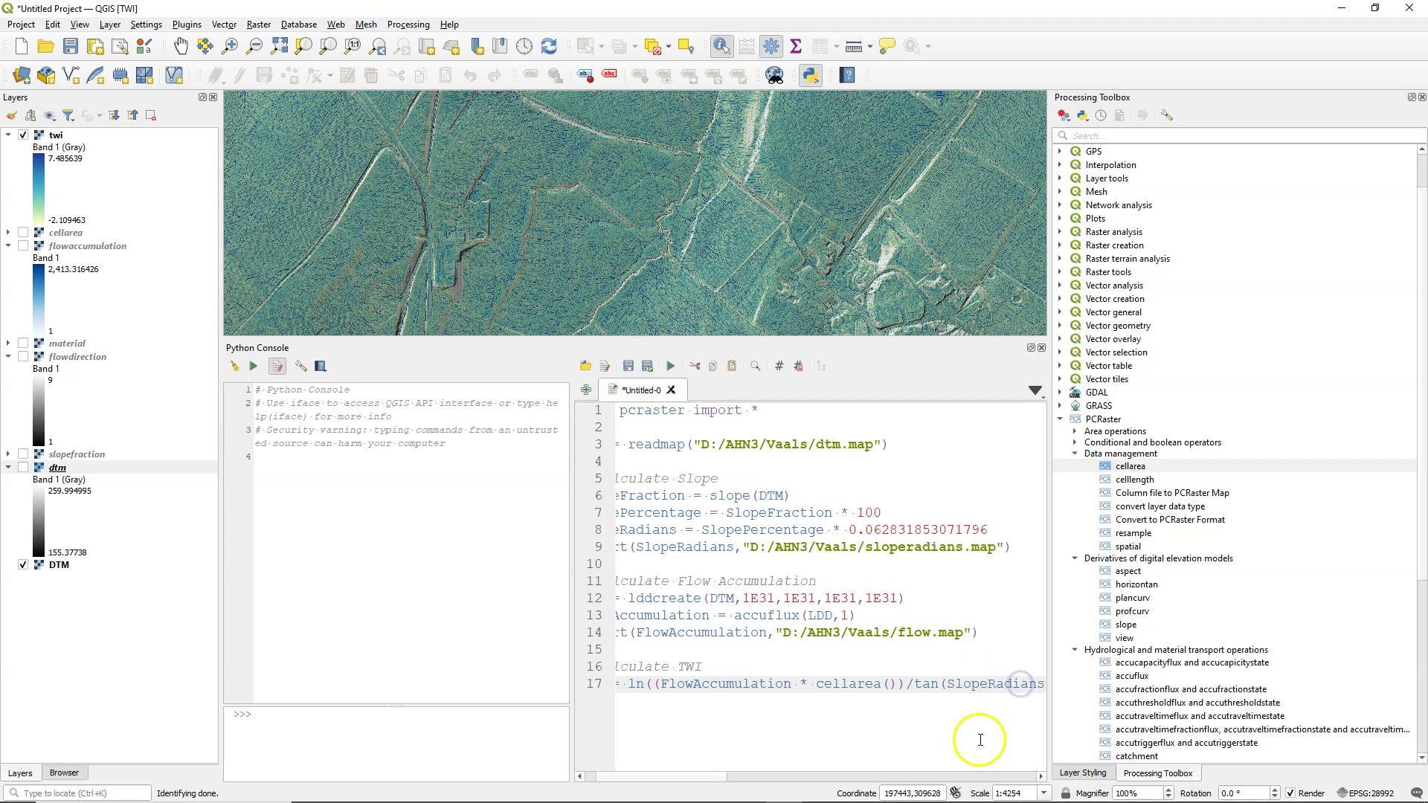
type(")")
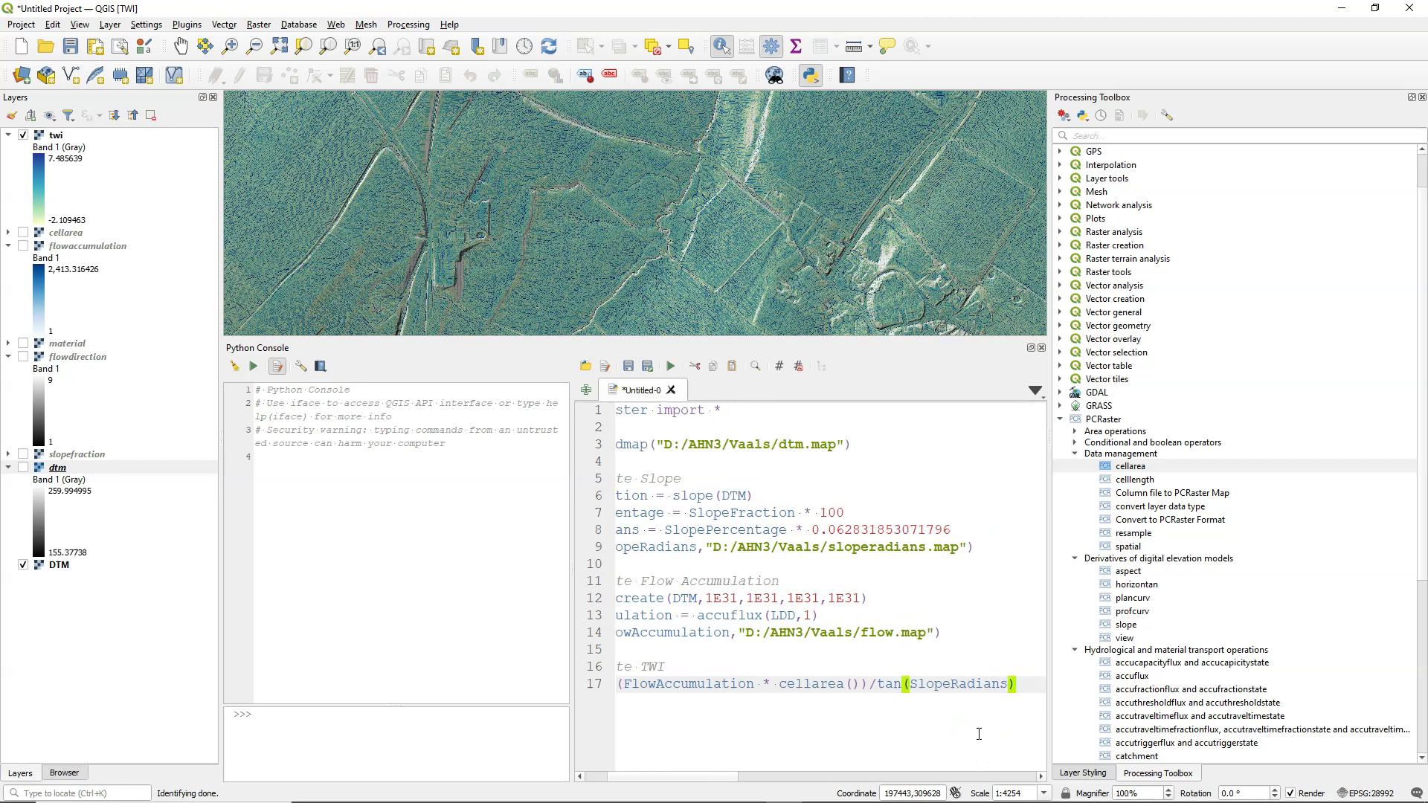
Step: Add report(TWI,"D:/AHN3/Vaals/TWI.map") below the formula and start saving the script
left_click_drag(736, 776, 694, 776)
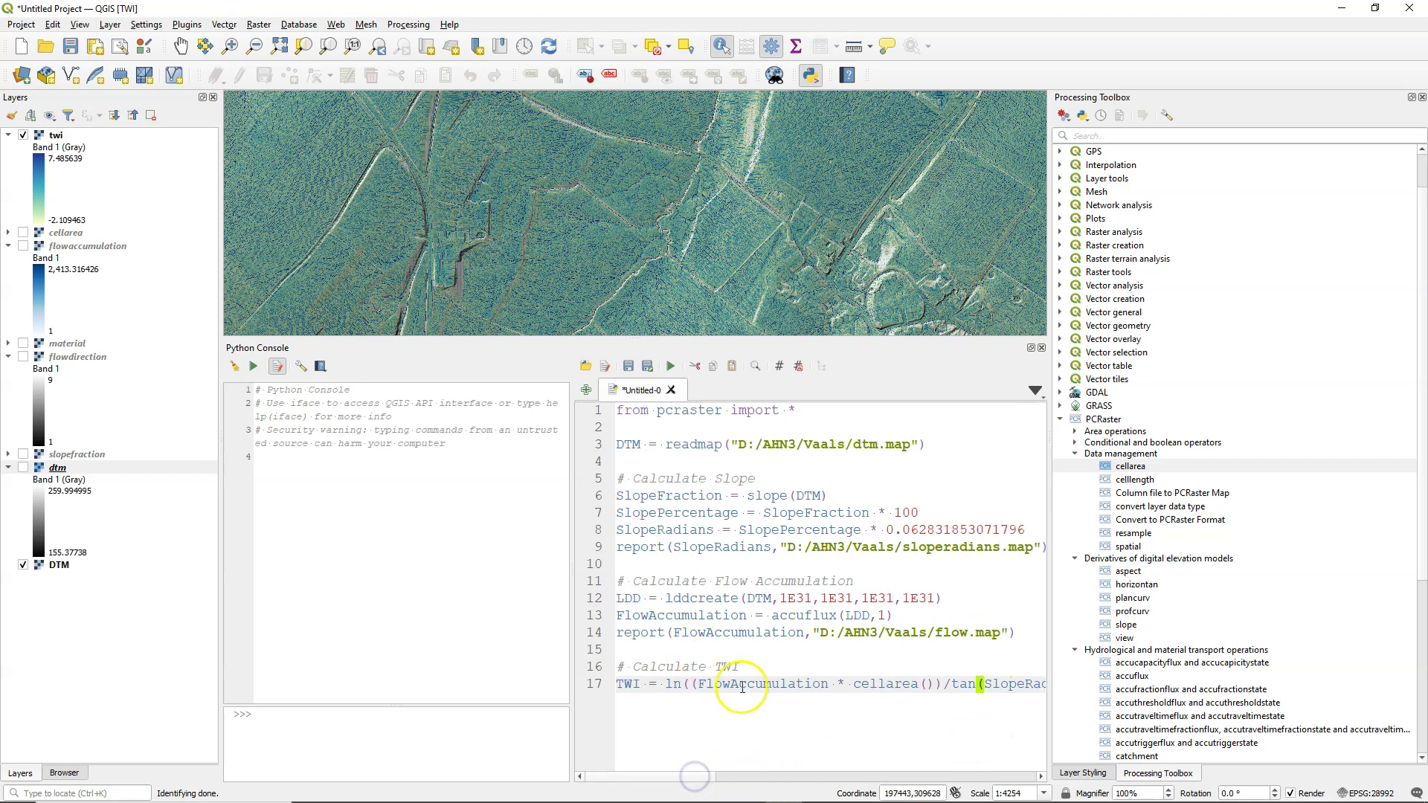
scroll(741, 688, "down", 1)
left_click(1047, 661)
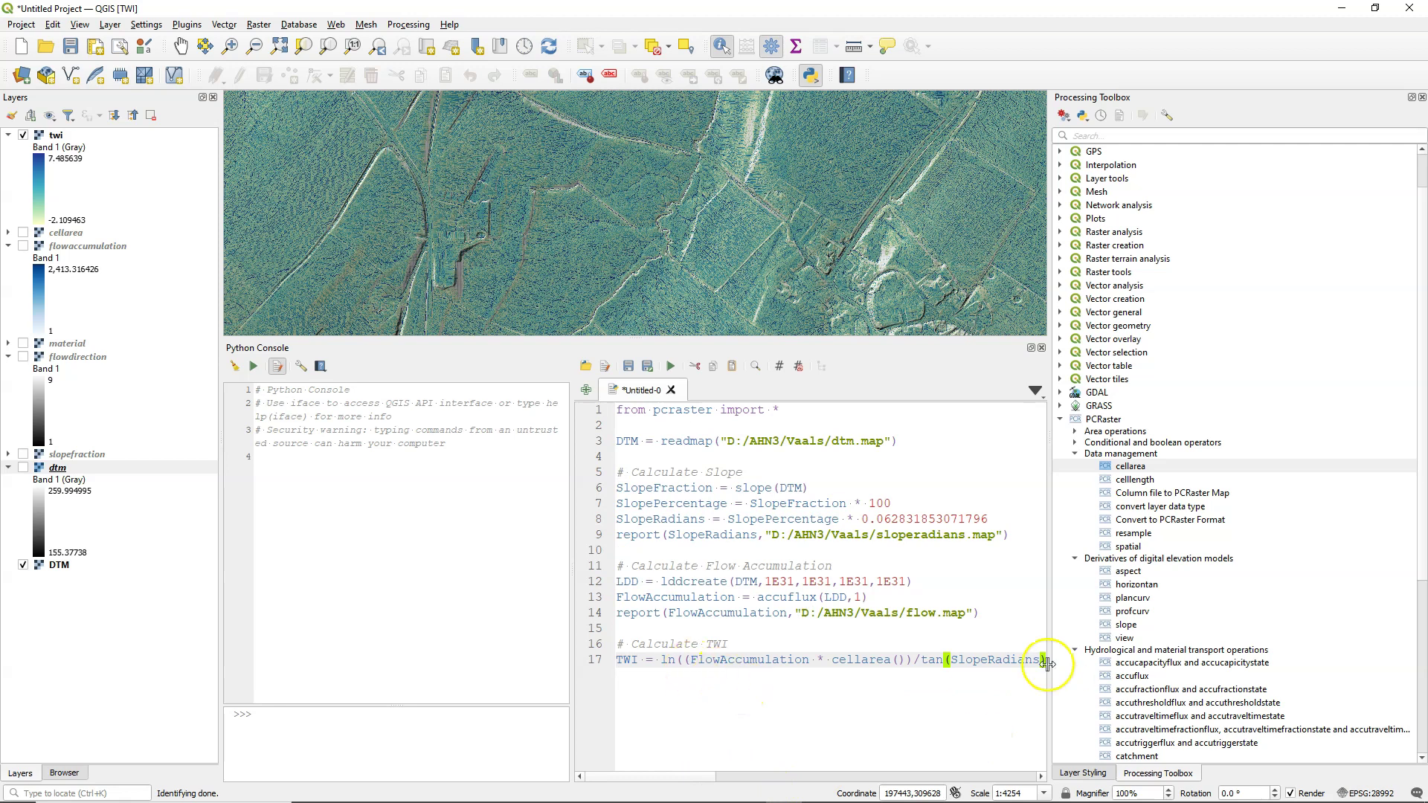
key("Return")
type("report")
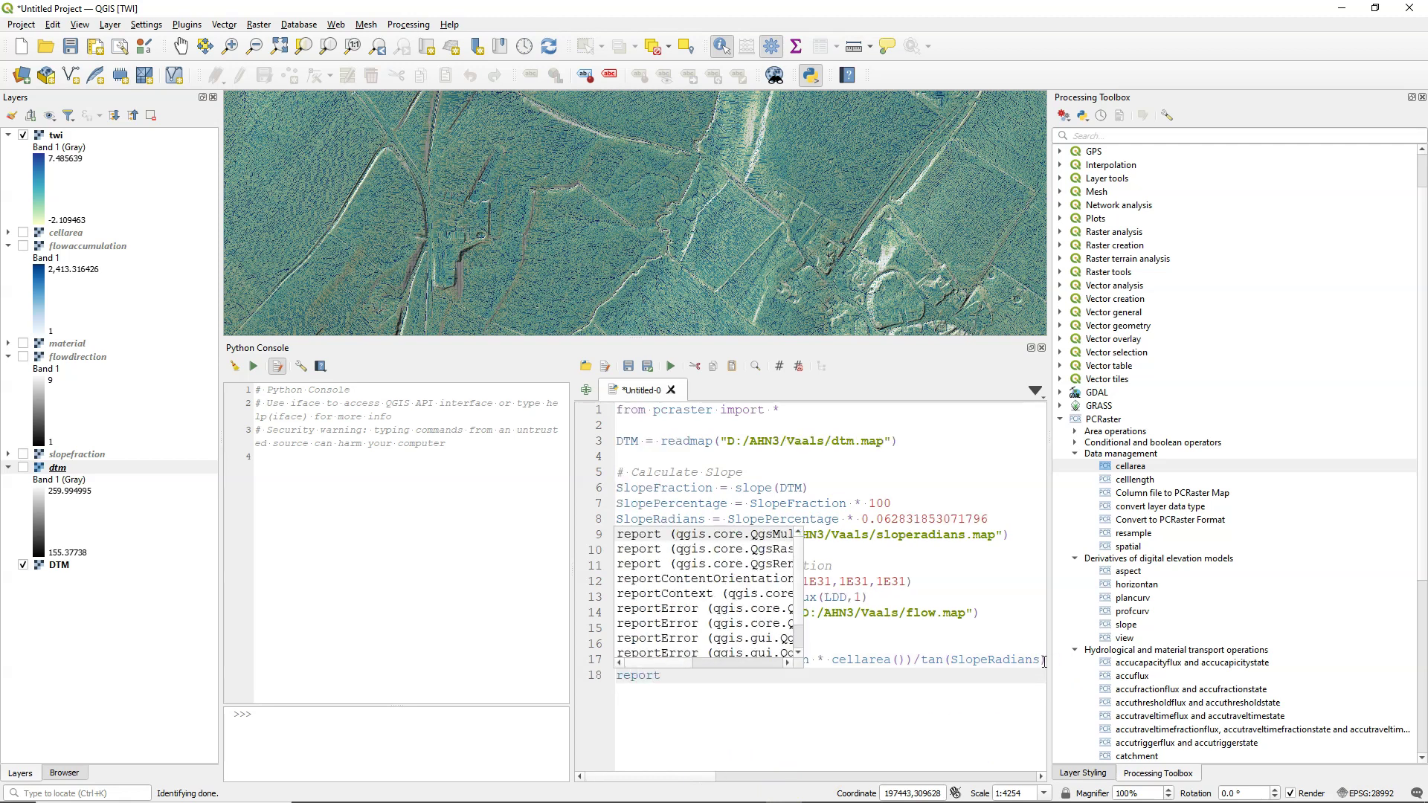
type("(TWI,\"")
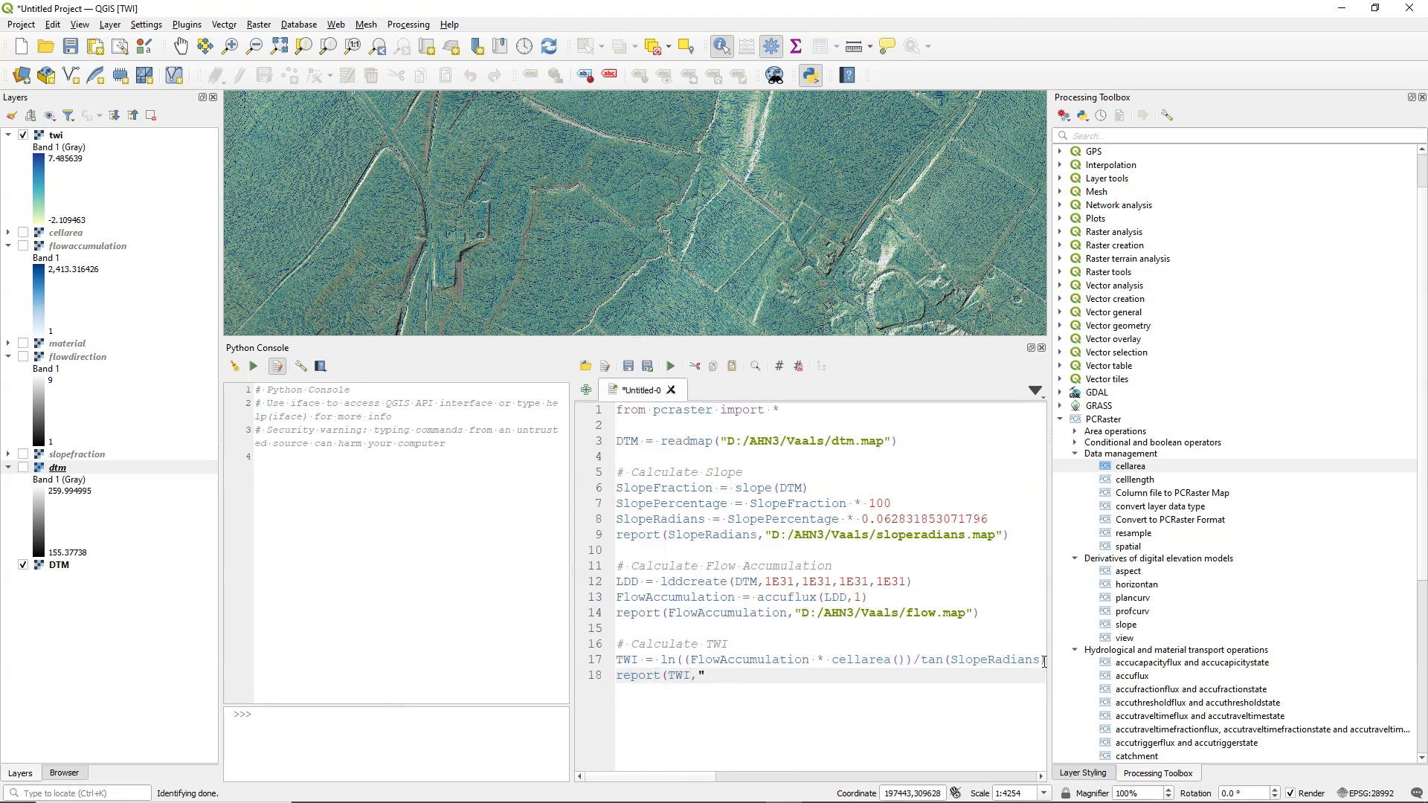
type("D:/AHN3/Vaals/TW")
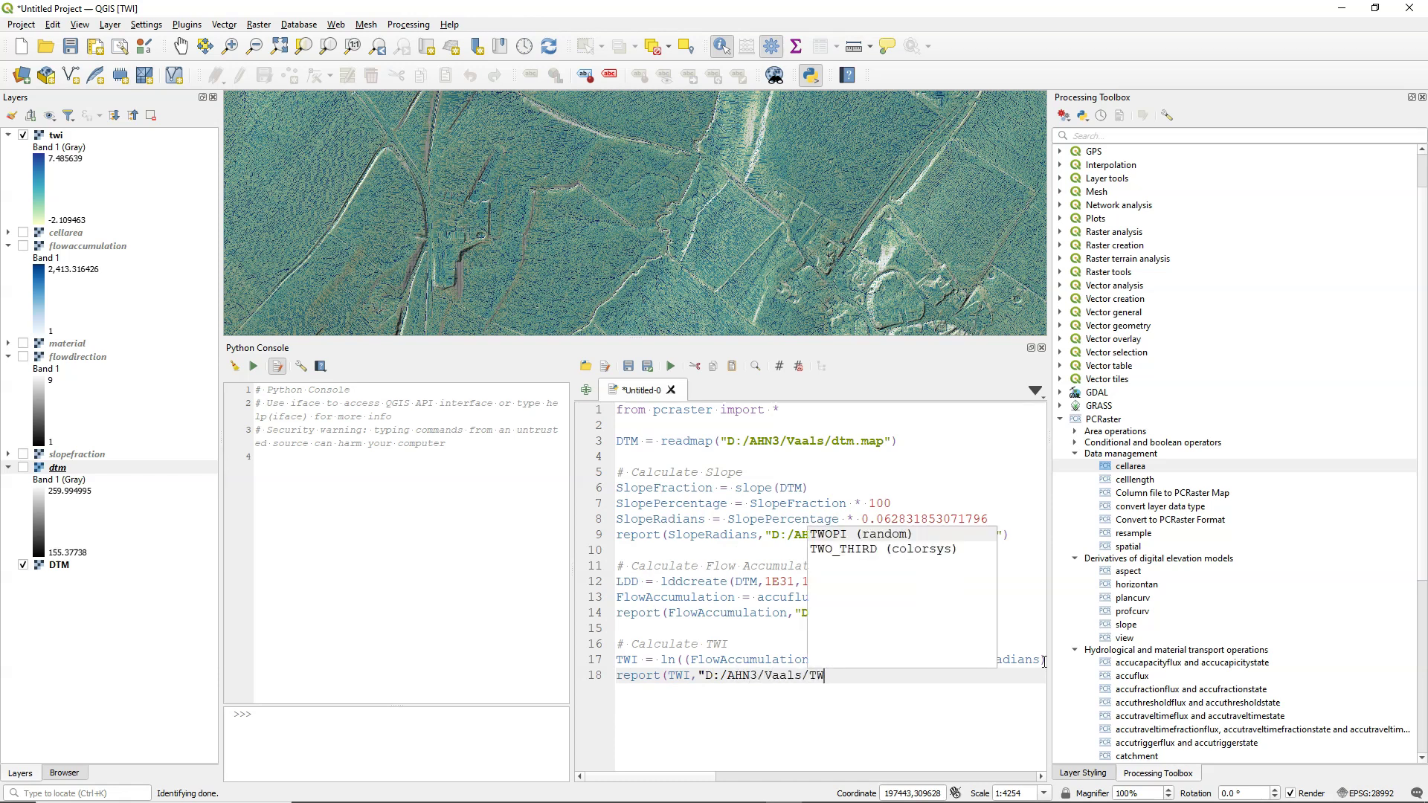
type("I.map\")")
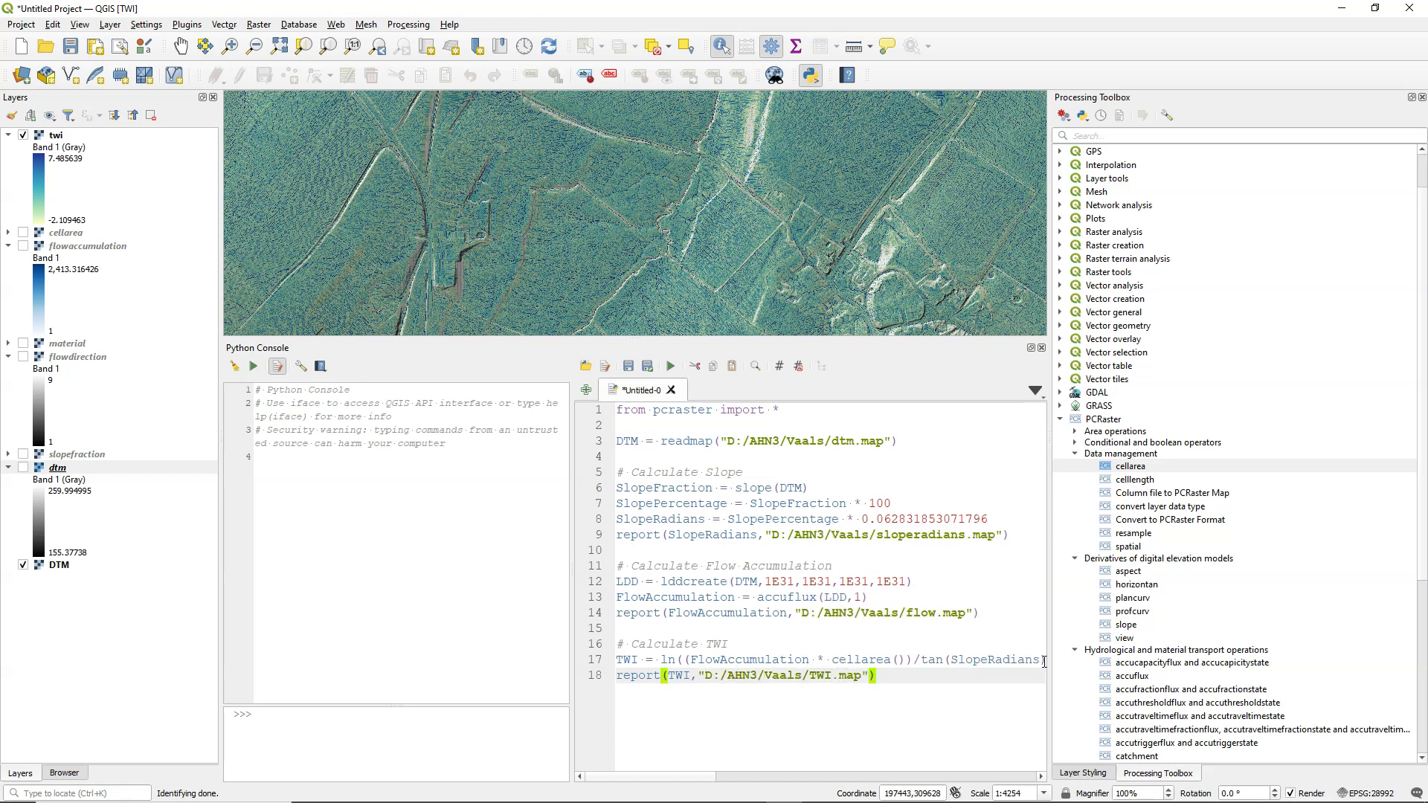
left_click(645, 366)
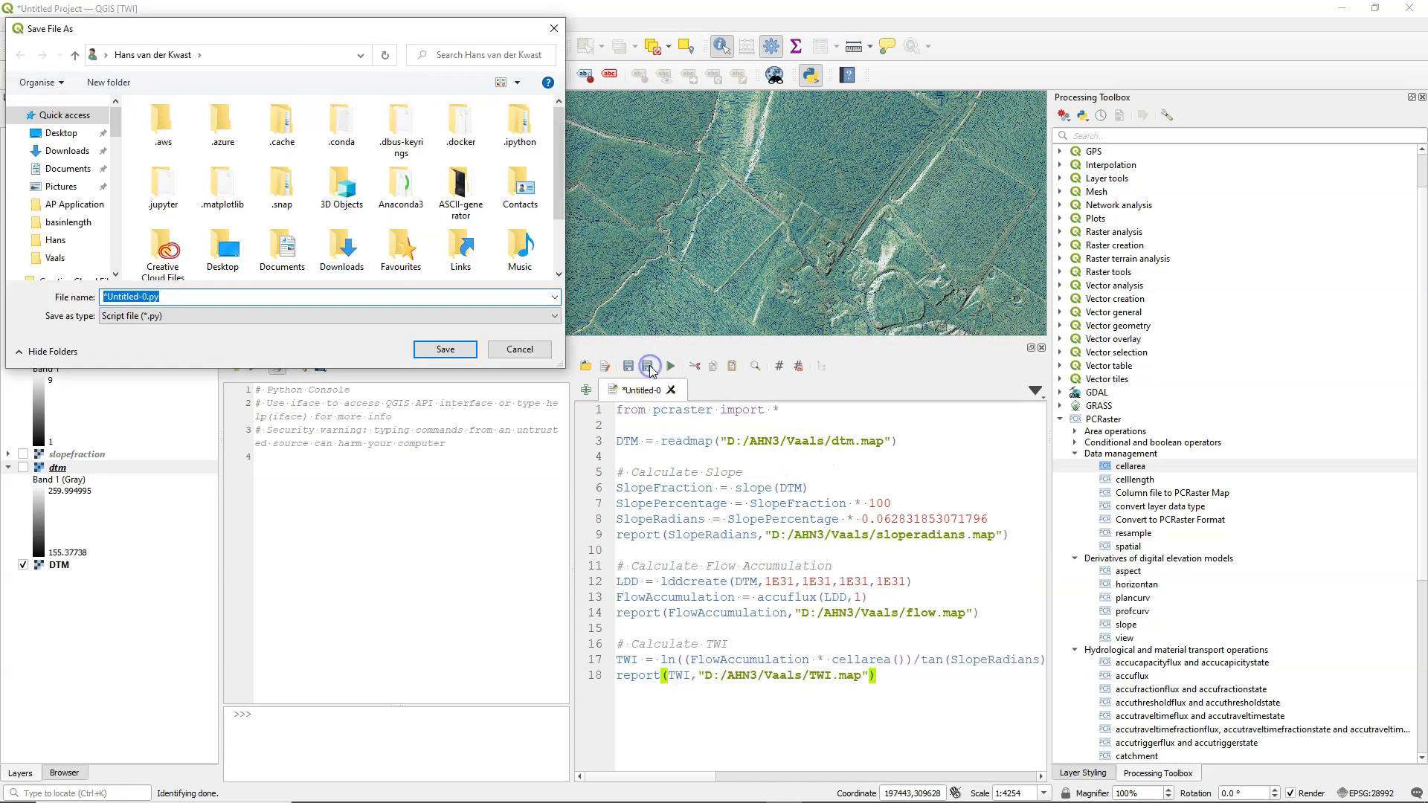
Step: Save the script as twi.py in the Vaals folder
left_click(55, 257)
type("twi.py")
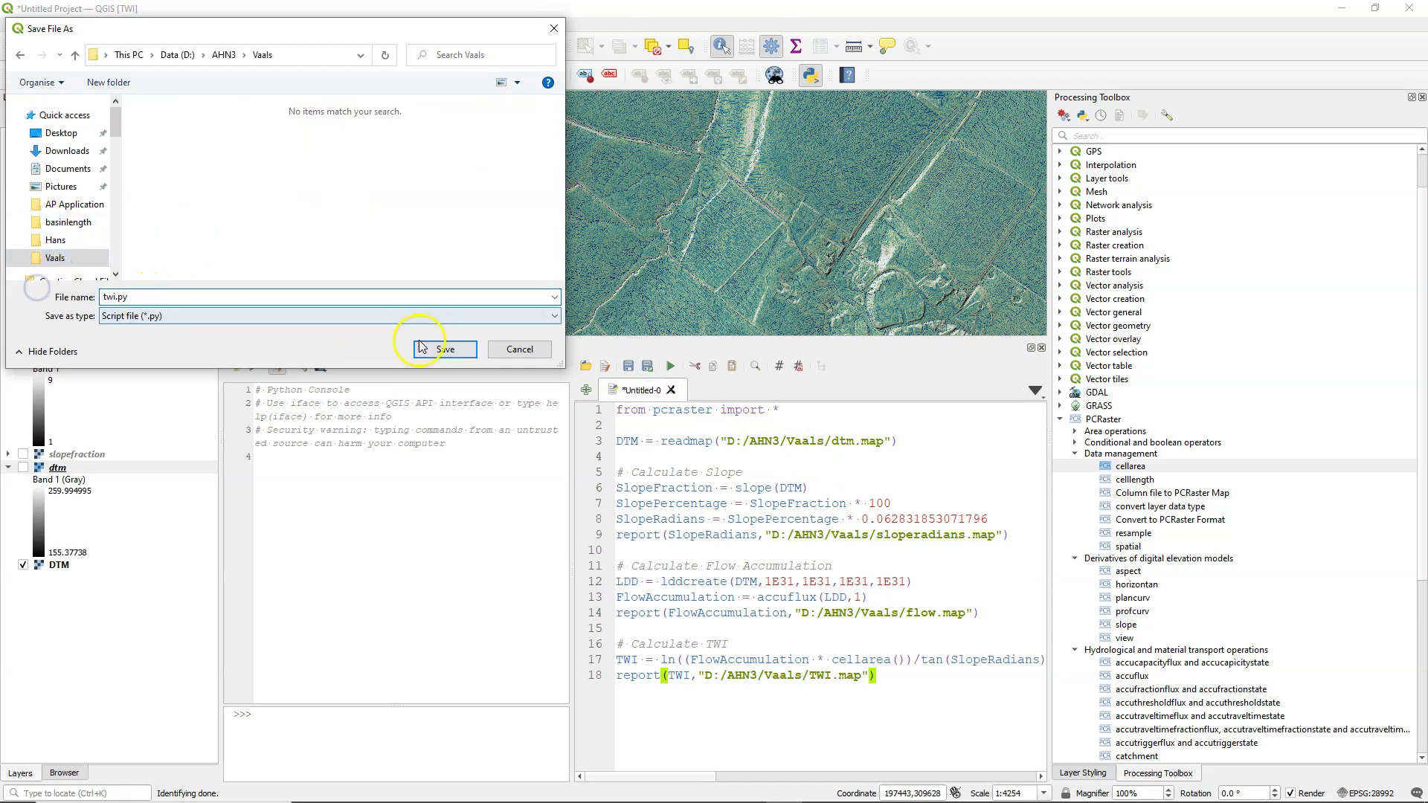
left_click(444, 349)
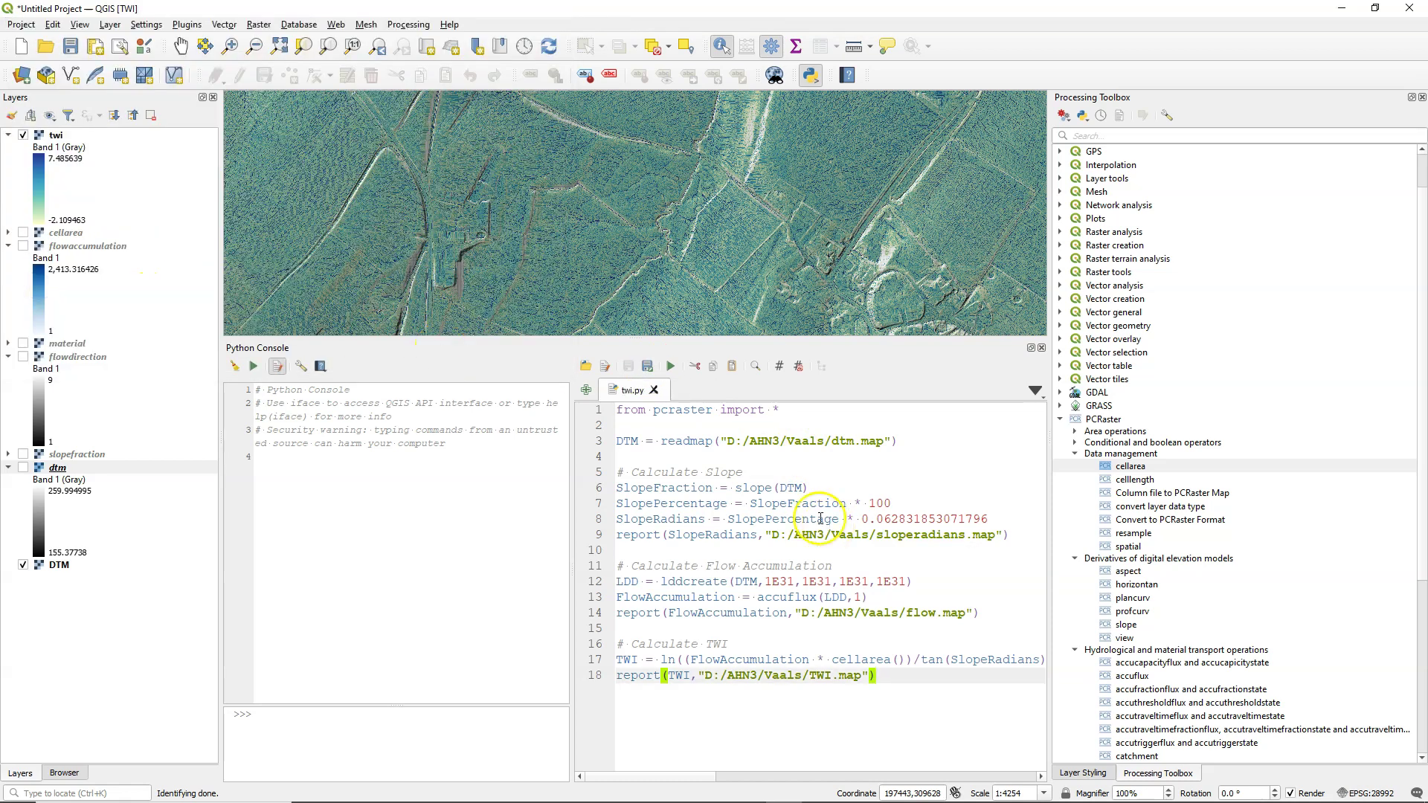
Step: Run the script and move the resulting TWI layer to the top of the layer list
left_click(669, 367)
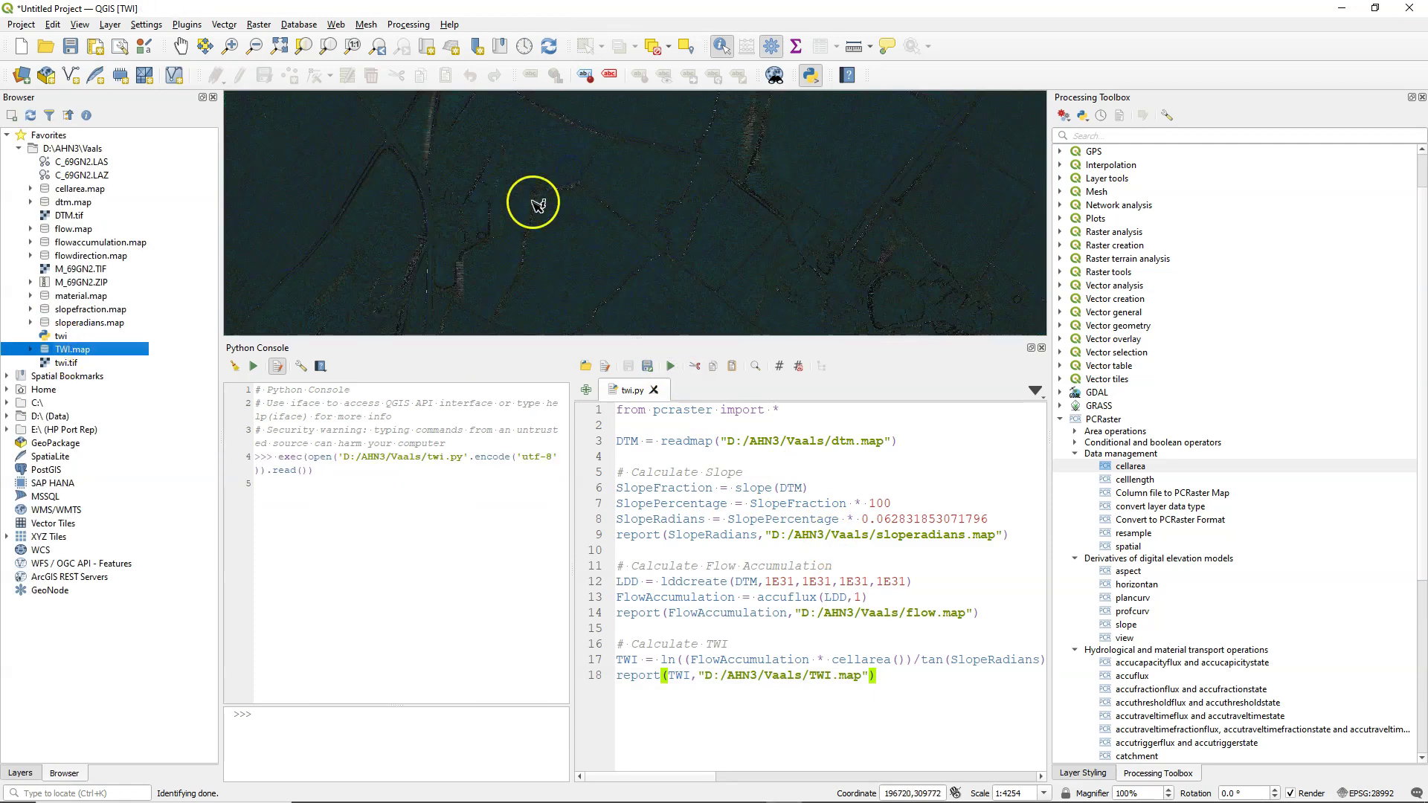
left_click(18, 773)
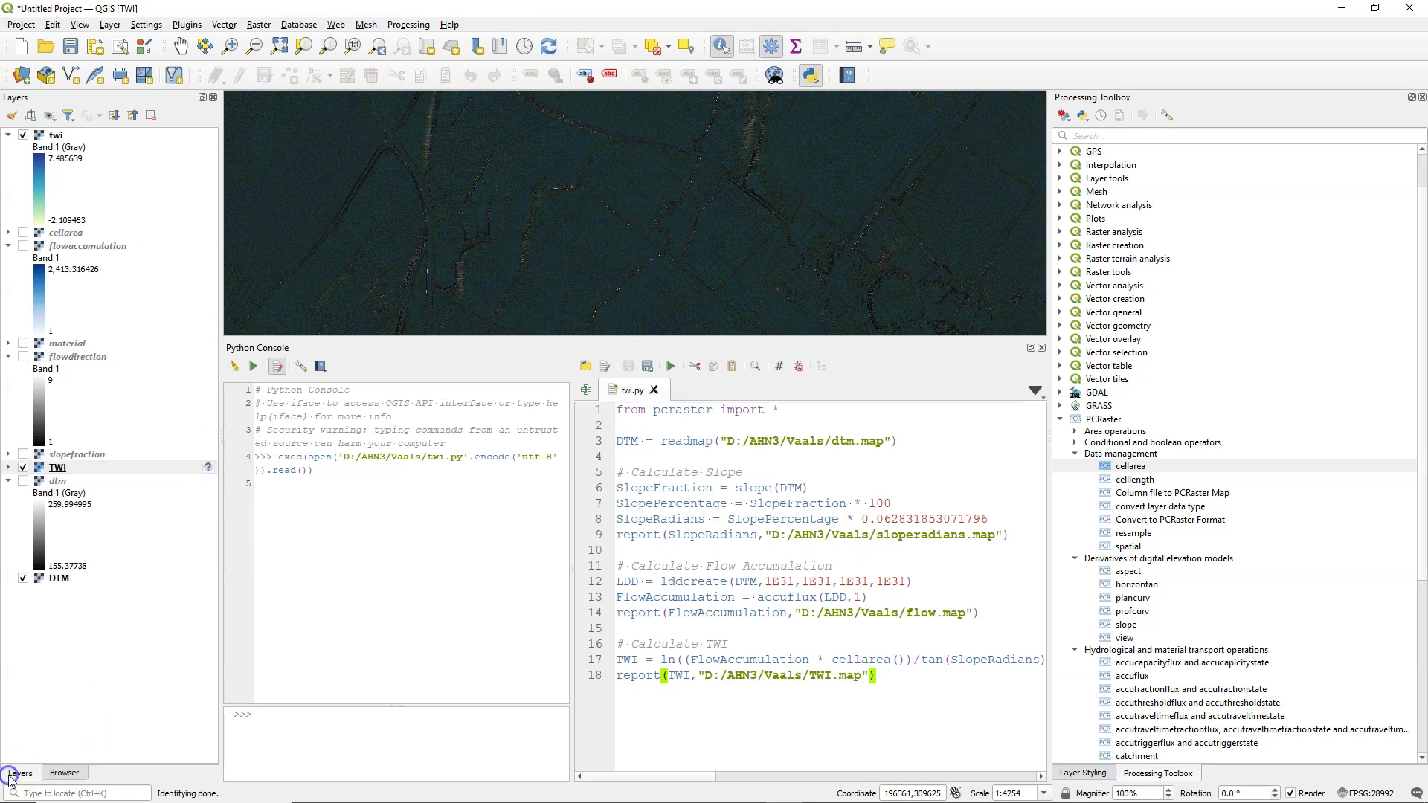
left_click_drag(57, 467, 88, 132)
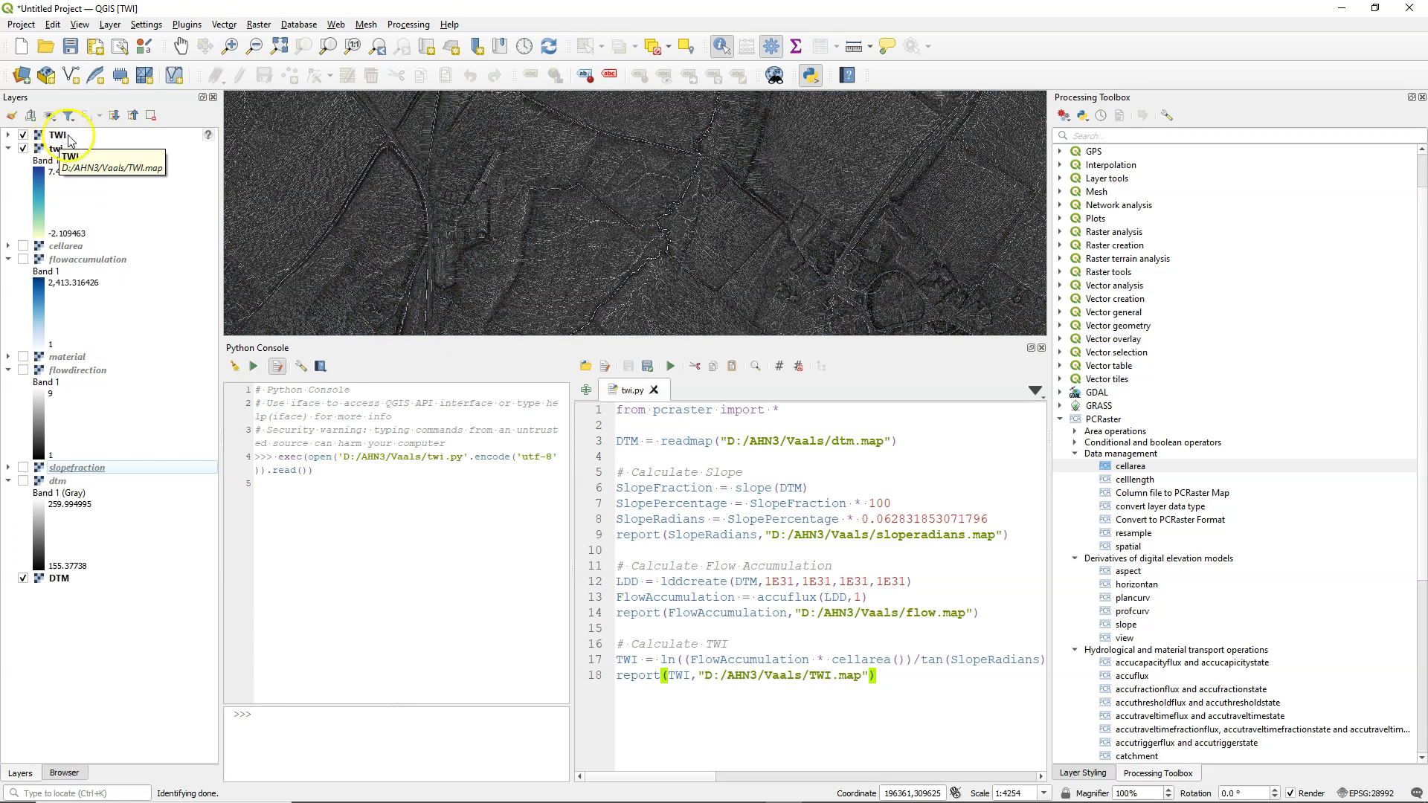
Step: Copy the old twi layer's style onto the new TWI layer, then hide twi
left_click(49, 151)
right_click(49, 151)
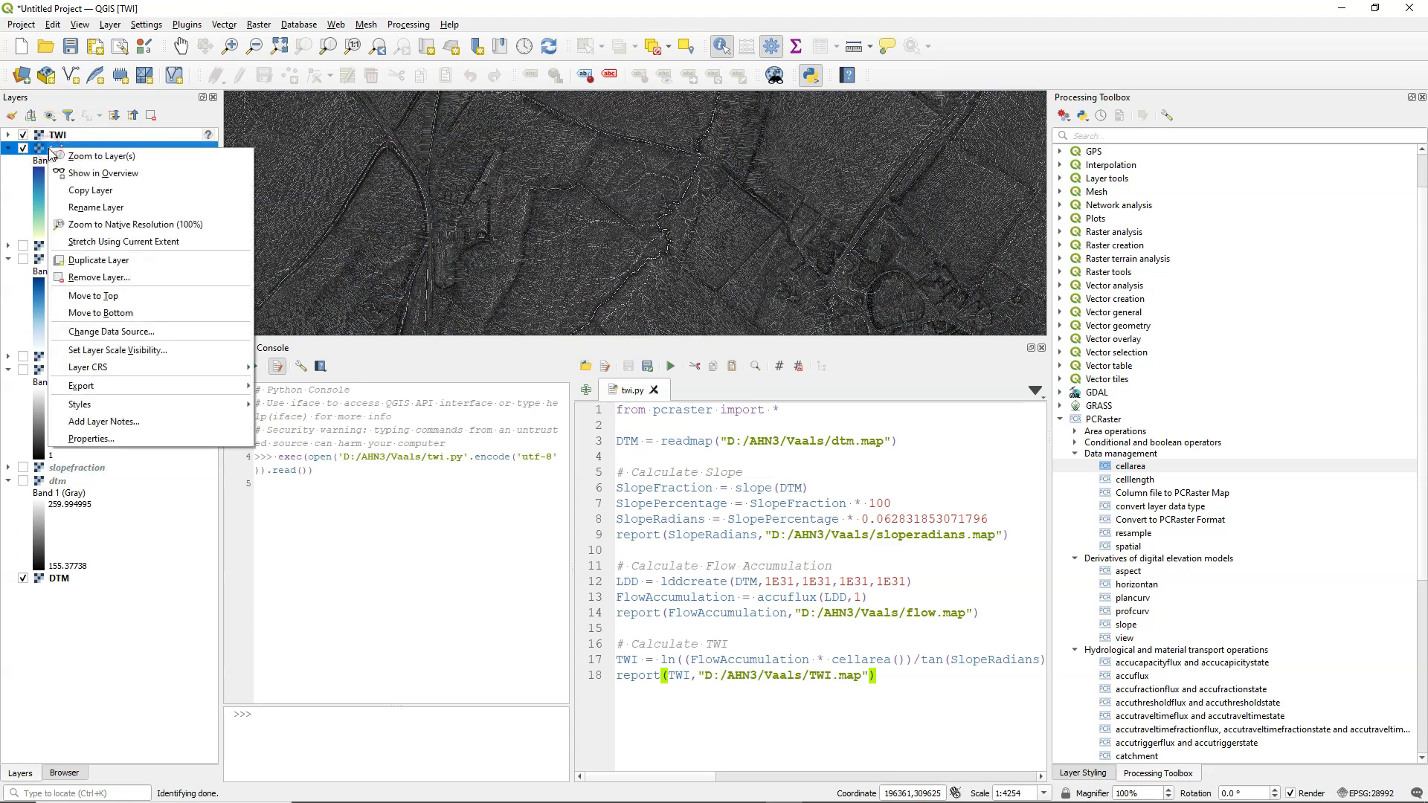
mouse_move(143, 409)
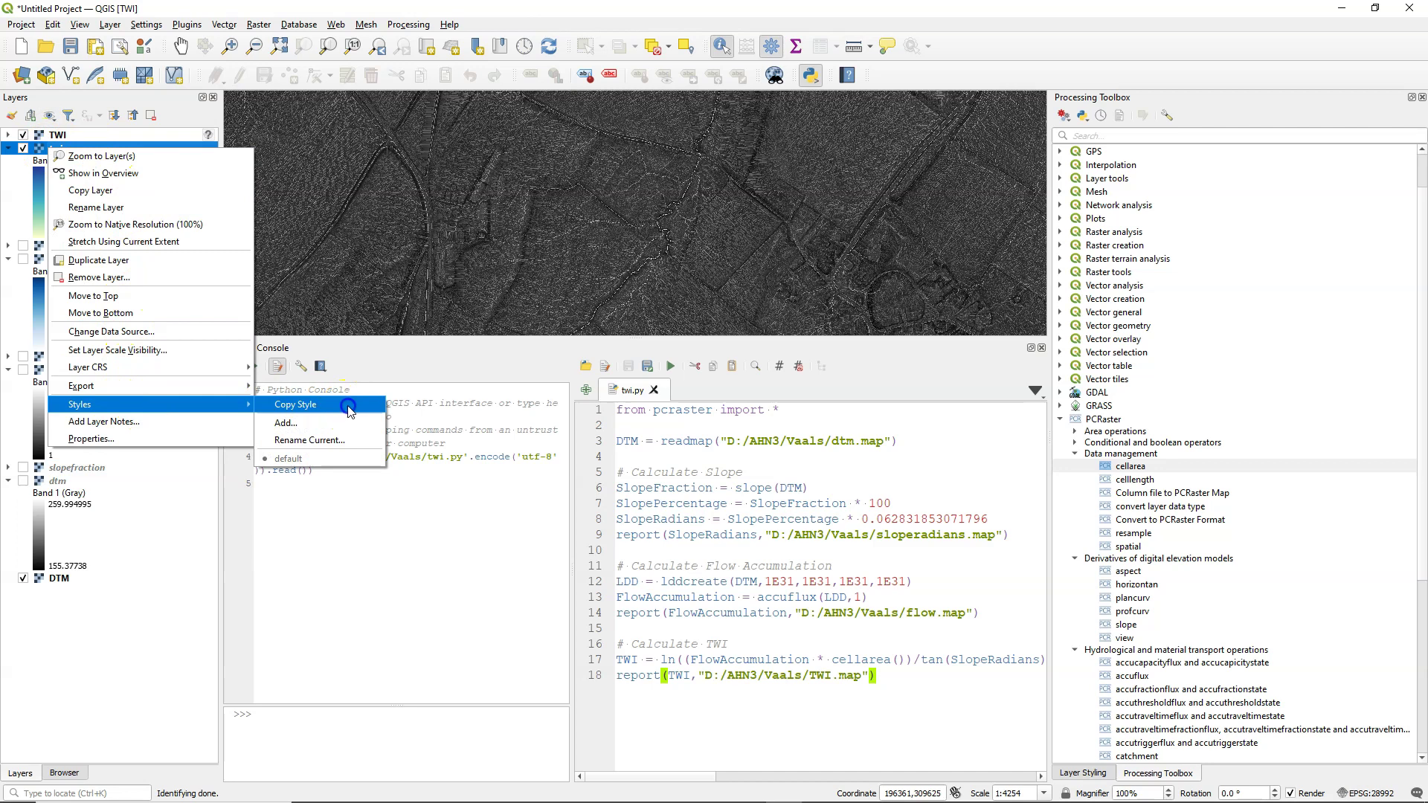
left_click(78, 136)
right_click(77, 135)
mouse_move(195, 374)
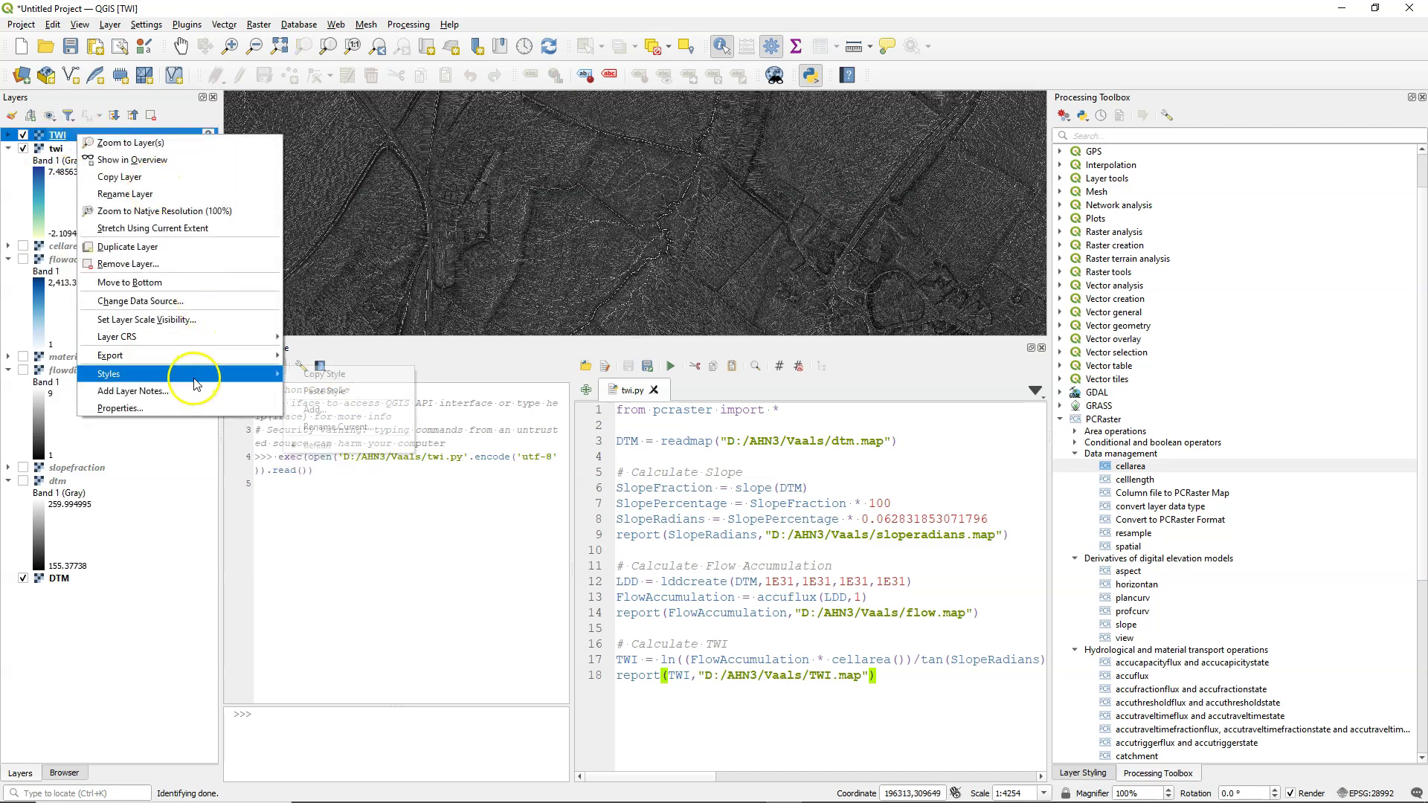
left_click(330, 386)
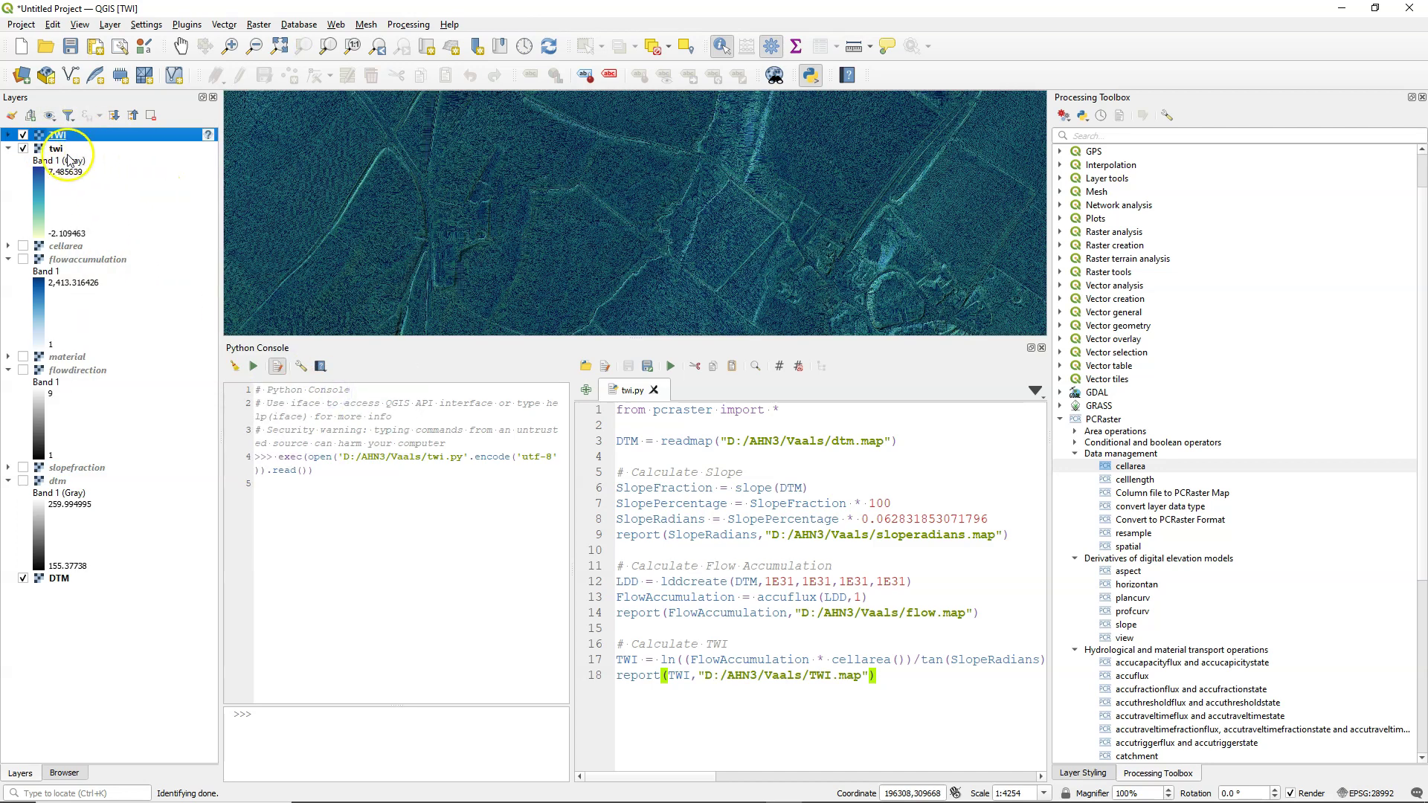
left_click(23, 149)
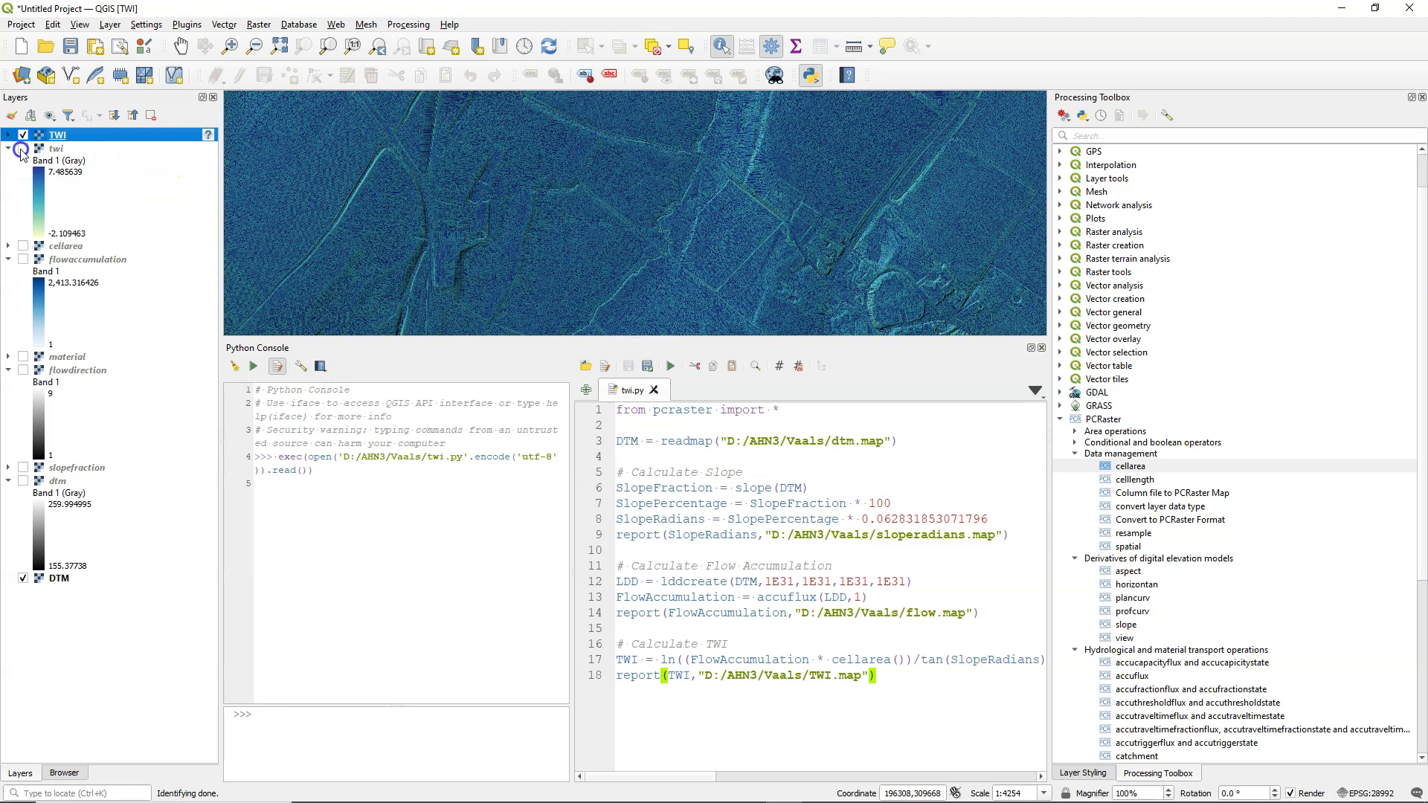
Step: Search plugins for 'res' and install the QGIS Resource Sharing plugin
left_click(187, 25)
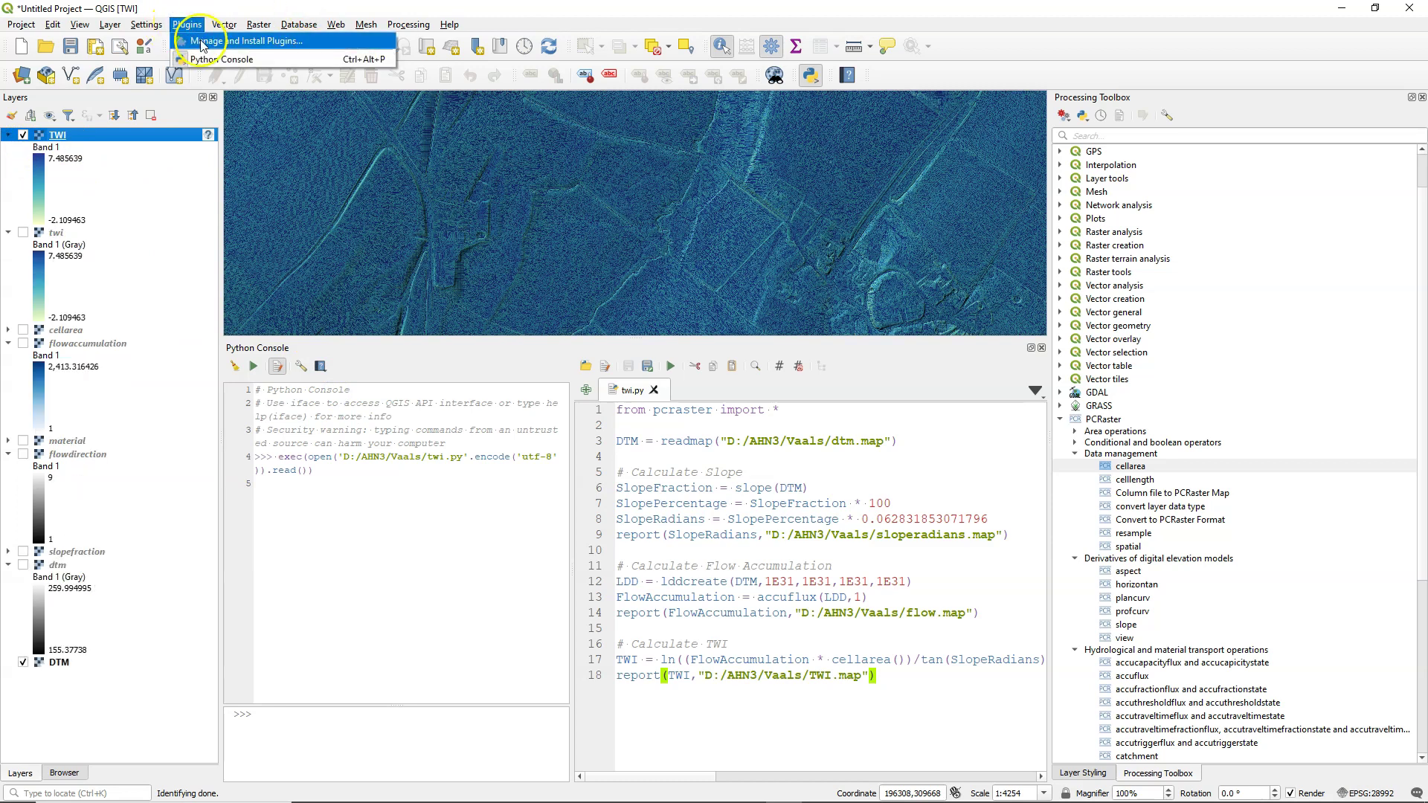
left_click(202, 43)
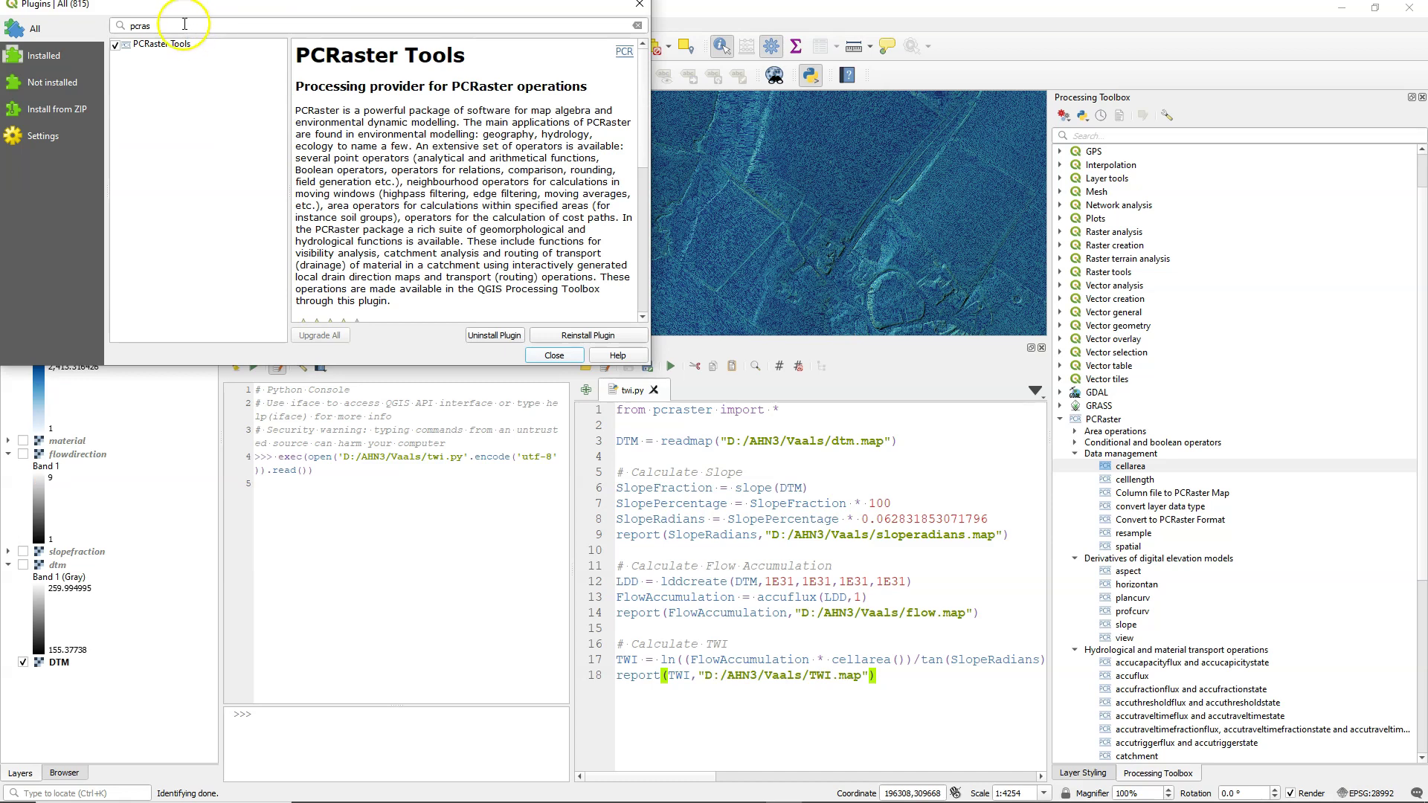
double_click(184, 24)
left_click_drag(203, 3, 286, 88)
type("resou")
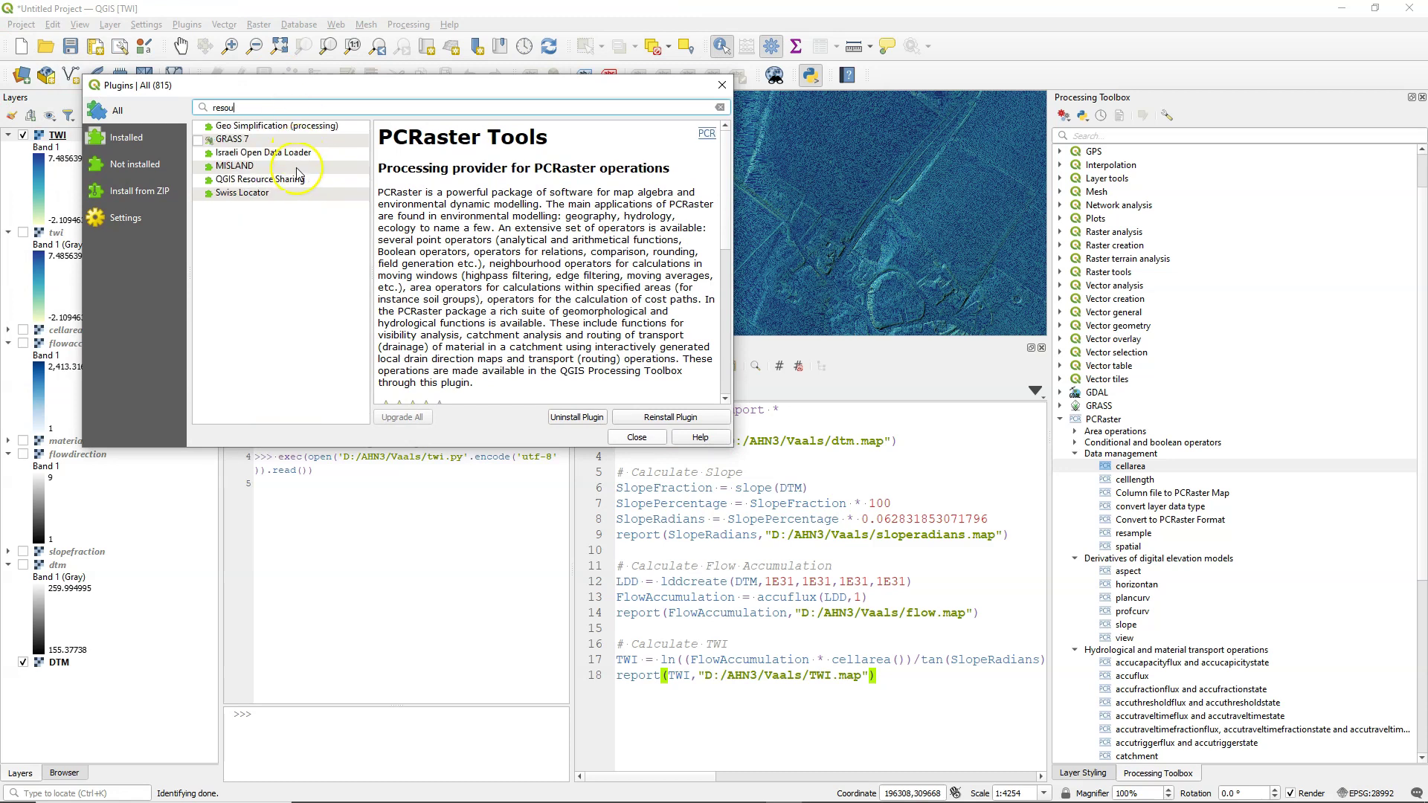
left_click(298, 175)
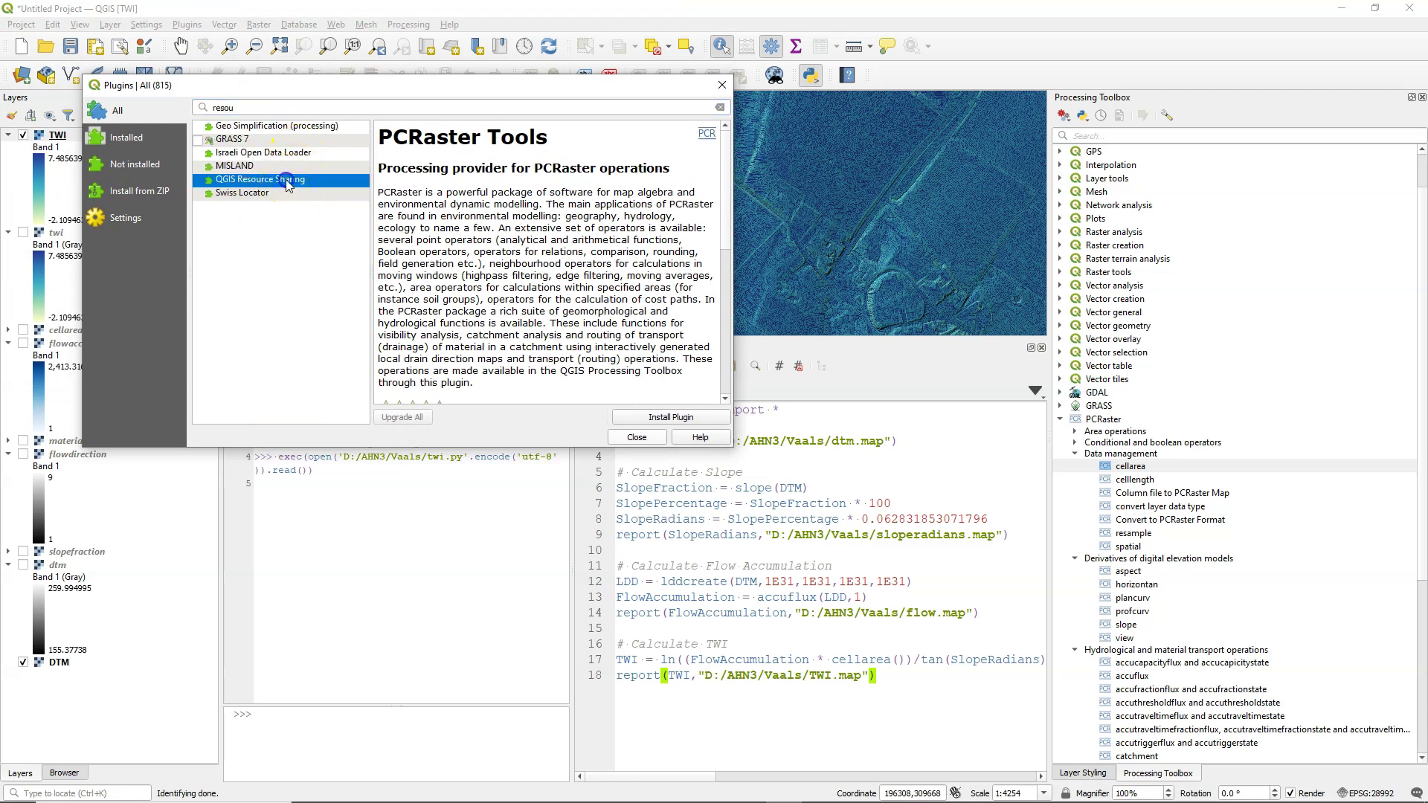
left_click(633, 418)
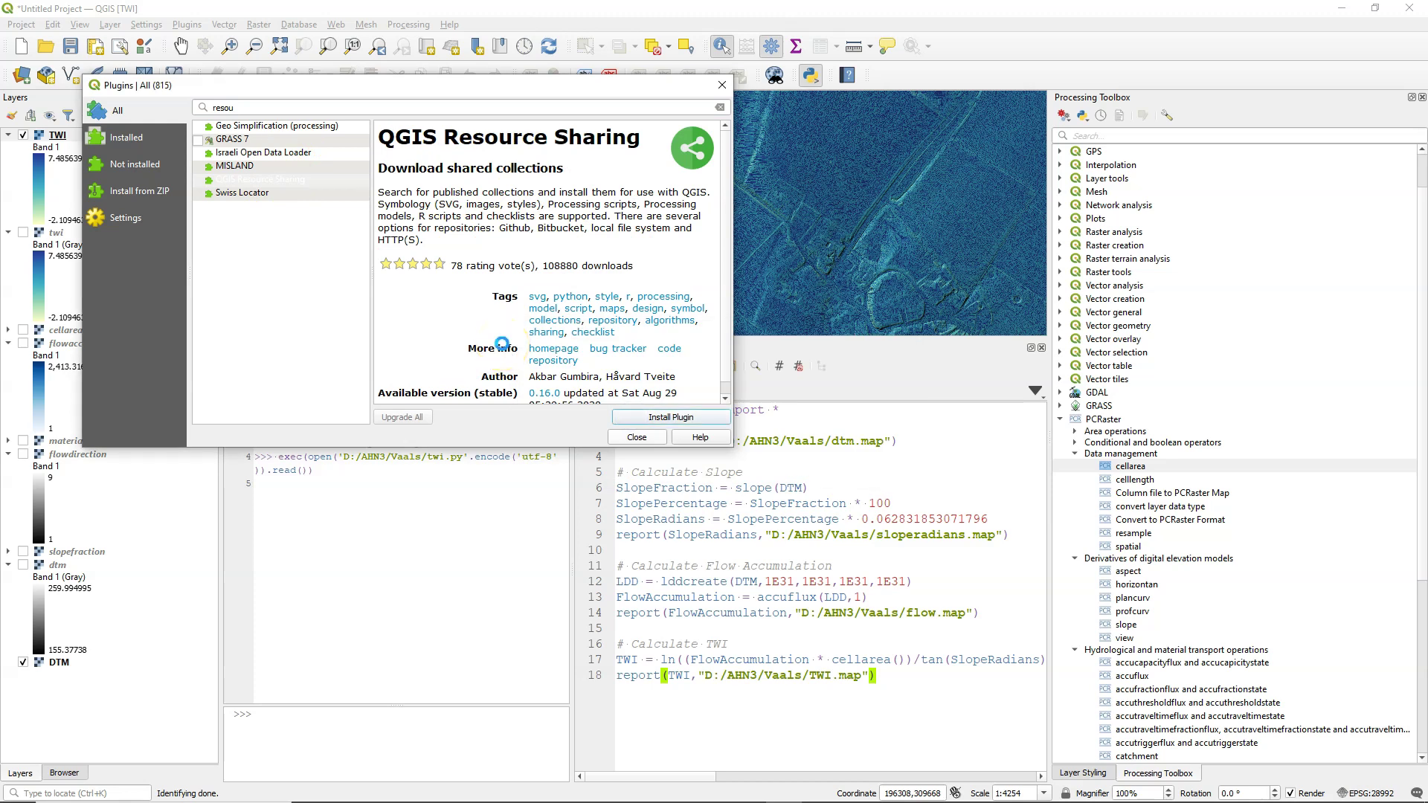
left_click(636, 436)
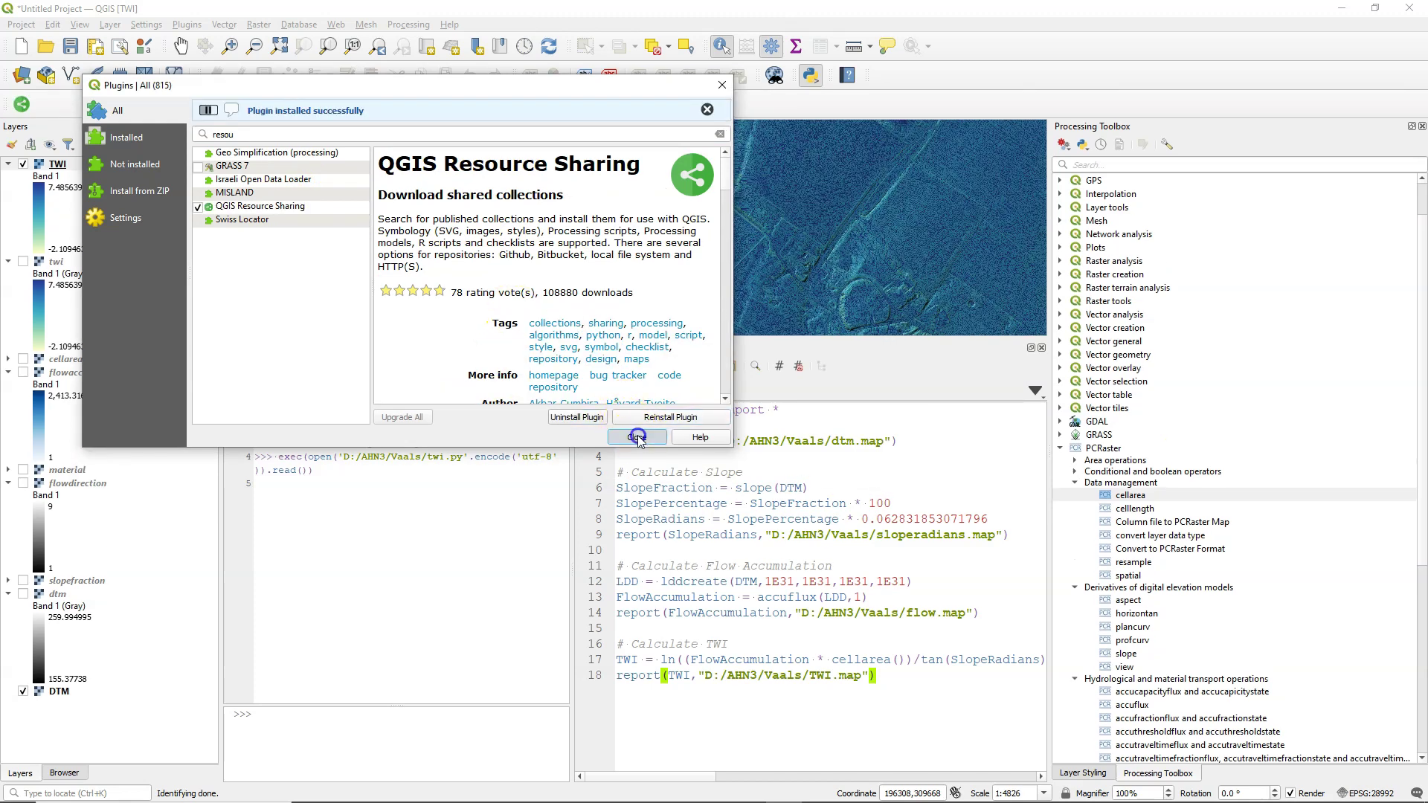
Step: Add a Resource Sharing repository named PCRaster with the qgisrepository GitHub URL
left_click(21, 104)
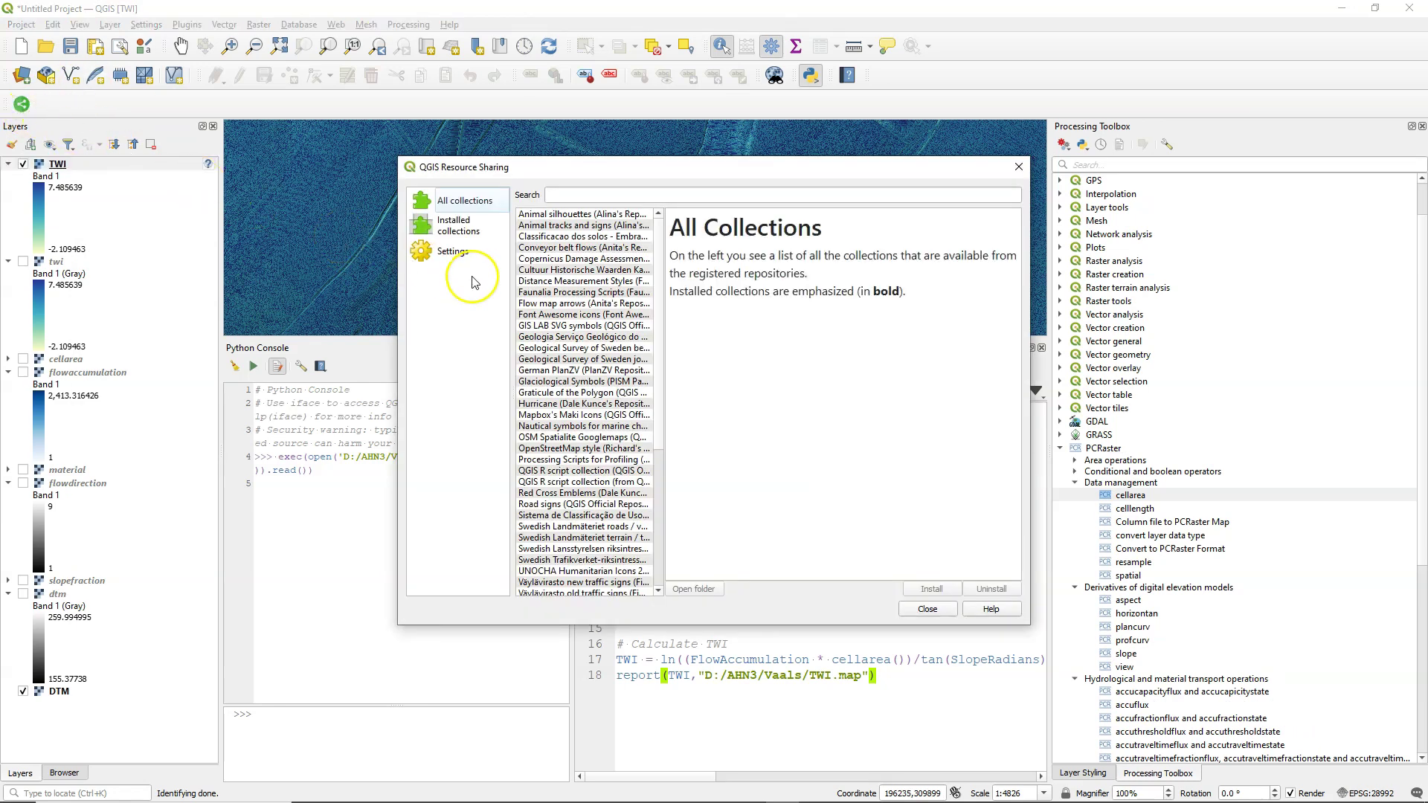
left_click(450, 255)
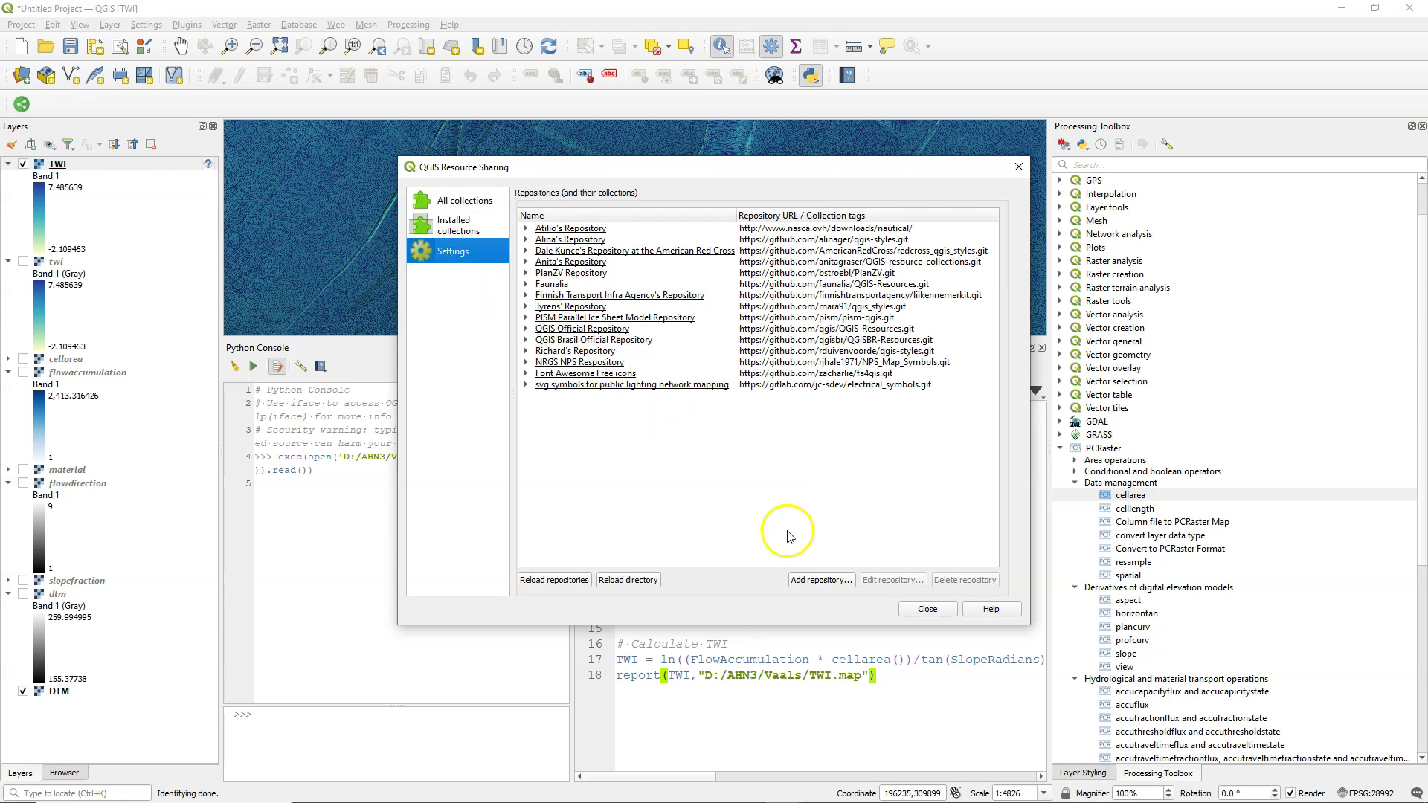
left_click(815, 580)
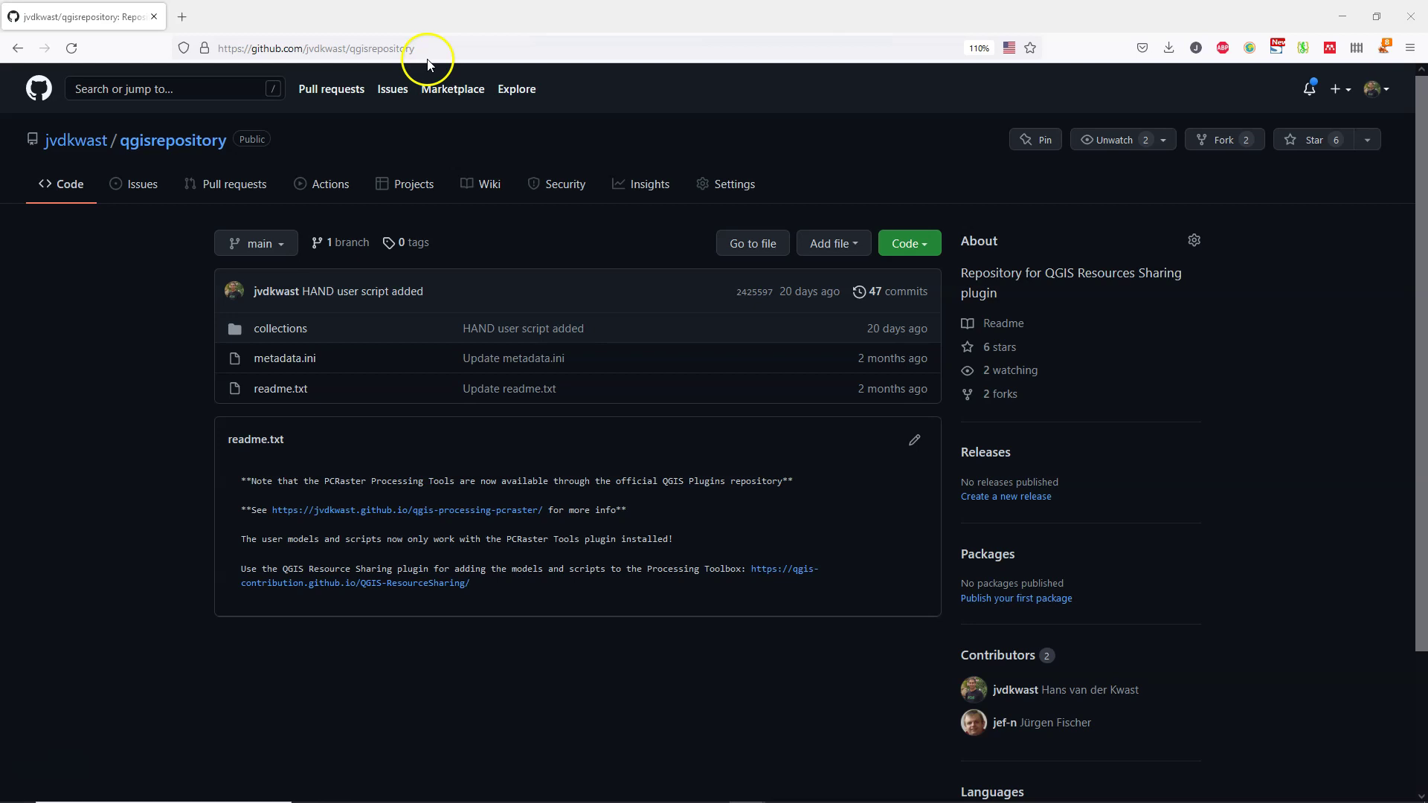
left_click(424, 47)
key("ctrl+c")
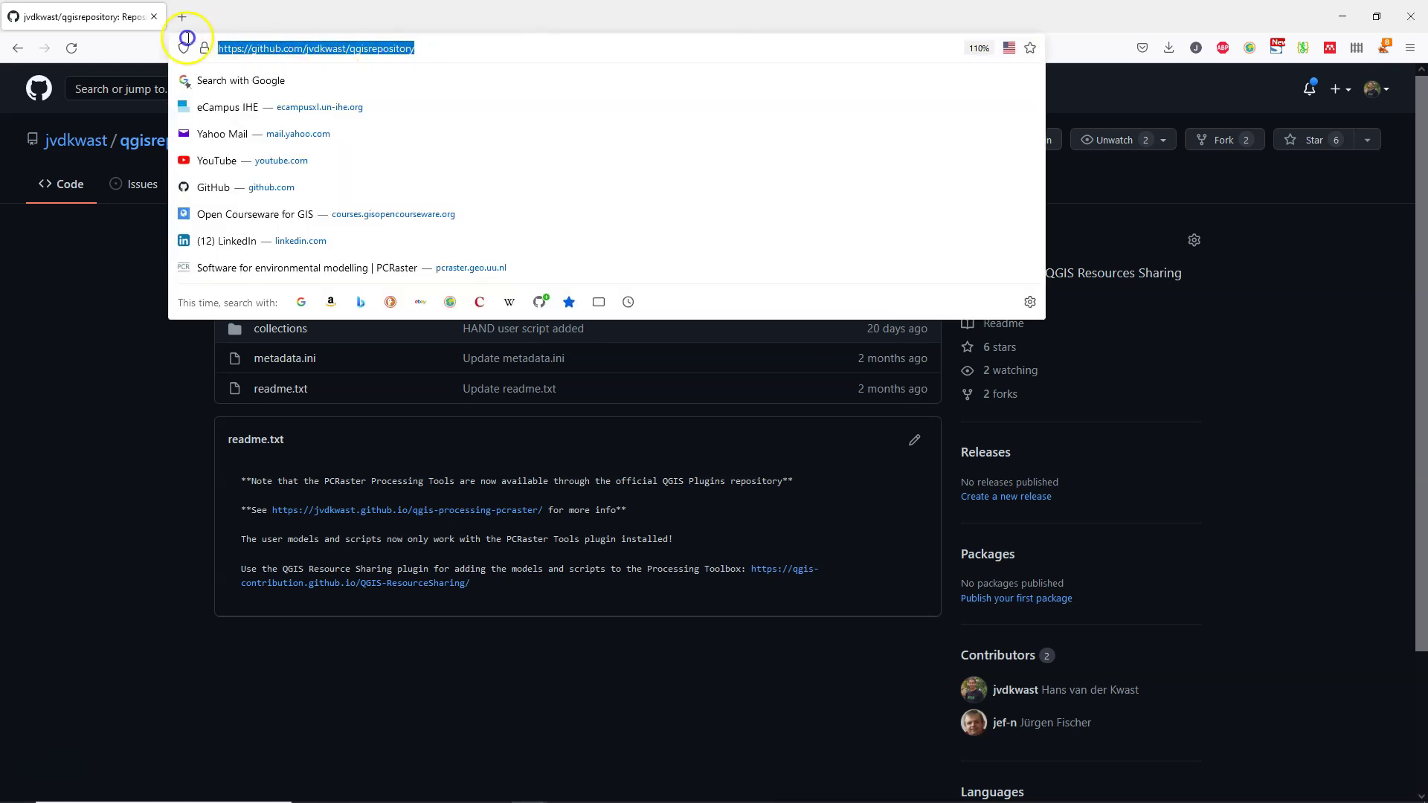
left_click(176, 319)
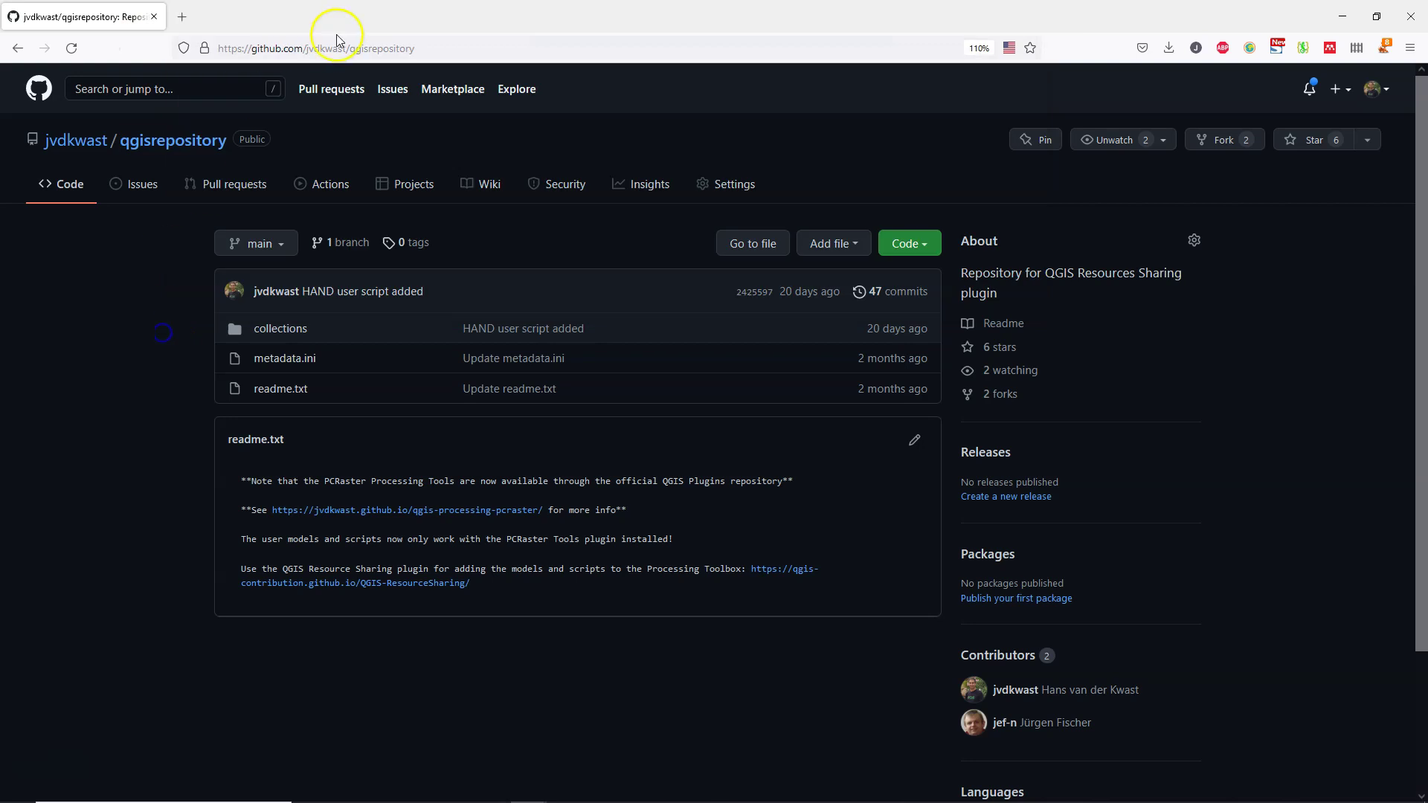
key("alt+Tab")
type("PCRaster")
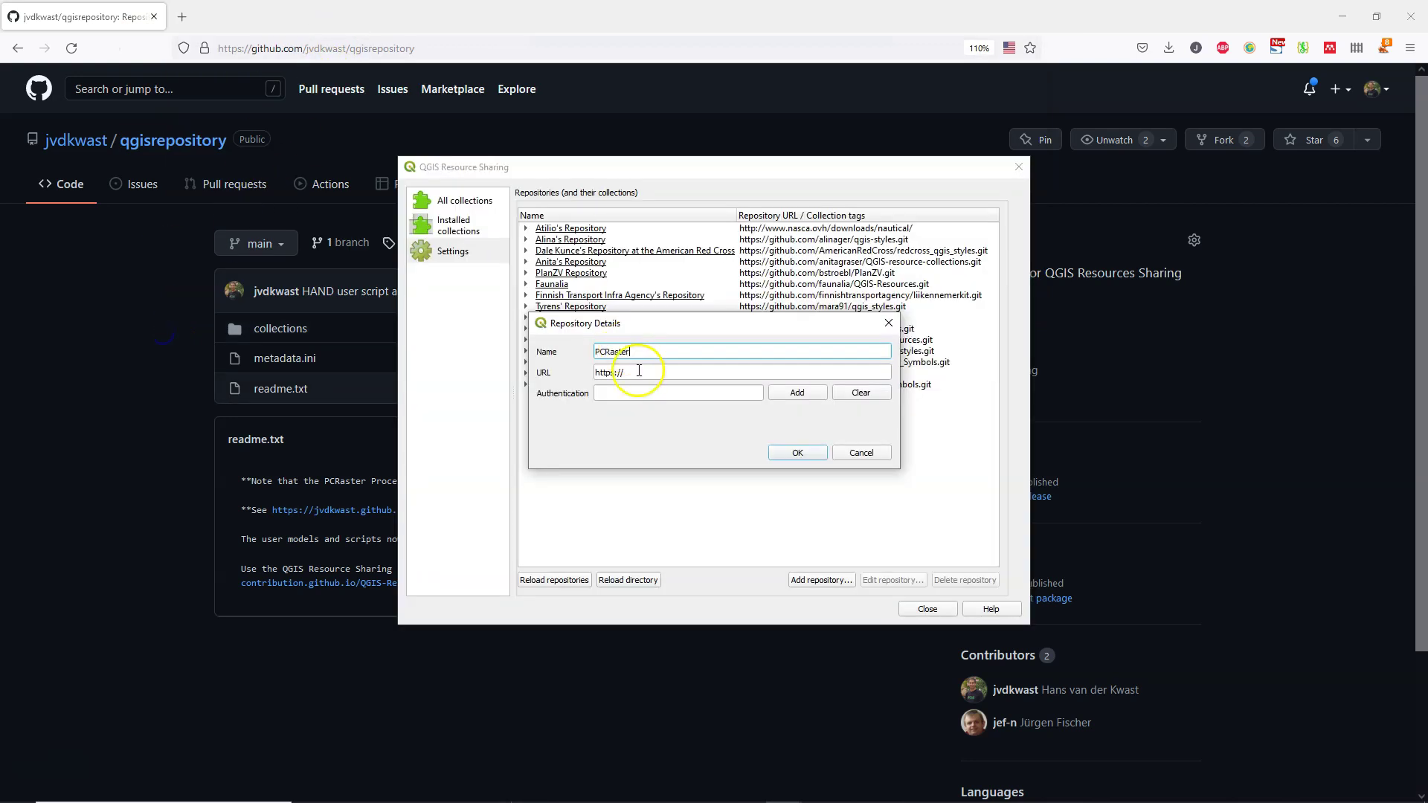
key("Tab")
key("ctrl+v")
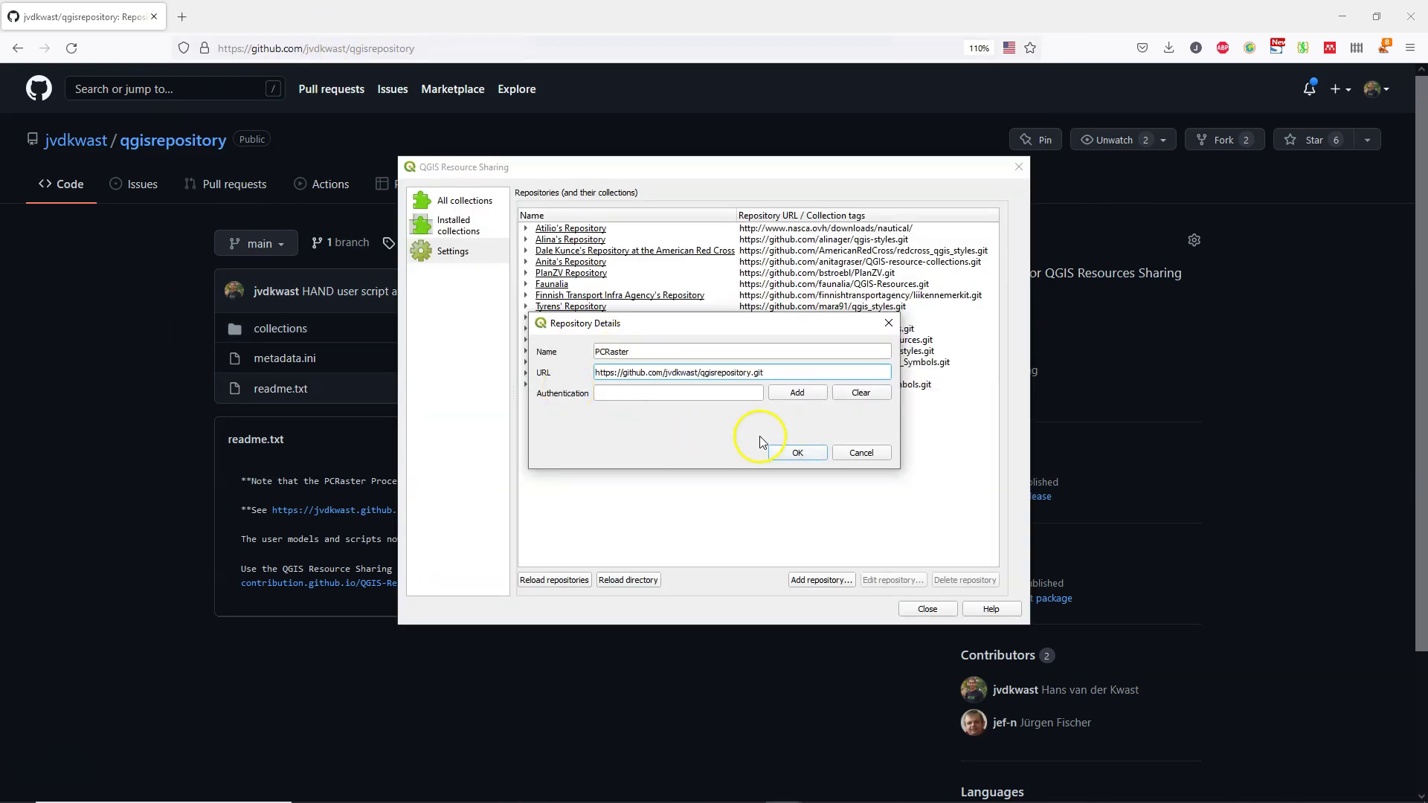
left_click(803, 453)
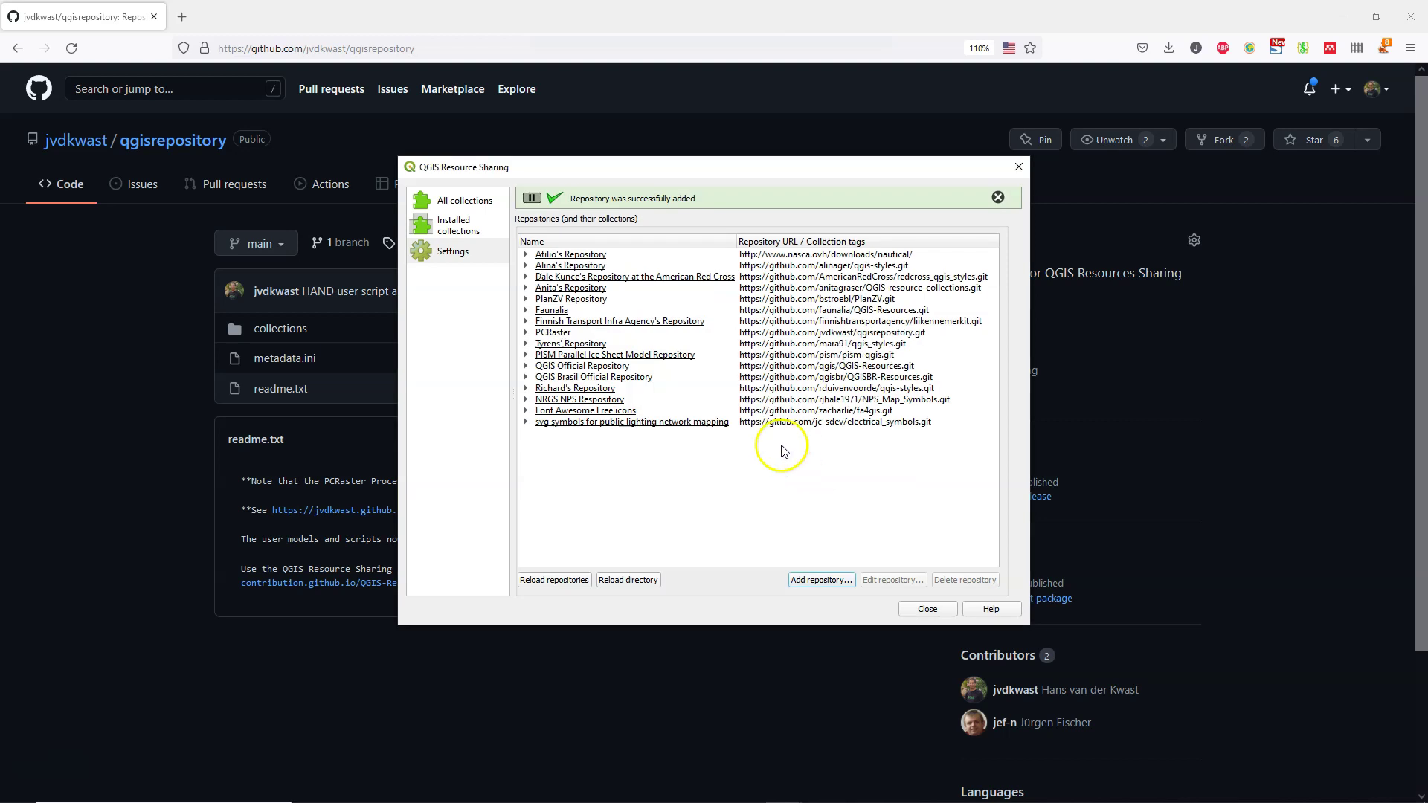
Step: Install the QGIS PCRaster user script collection from All collections
left_click(527, 332)
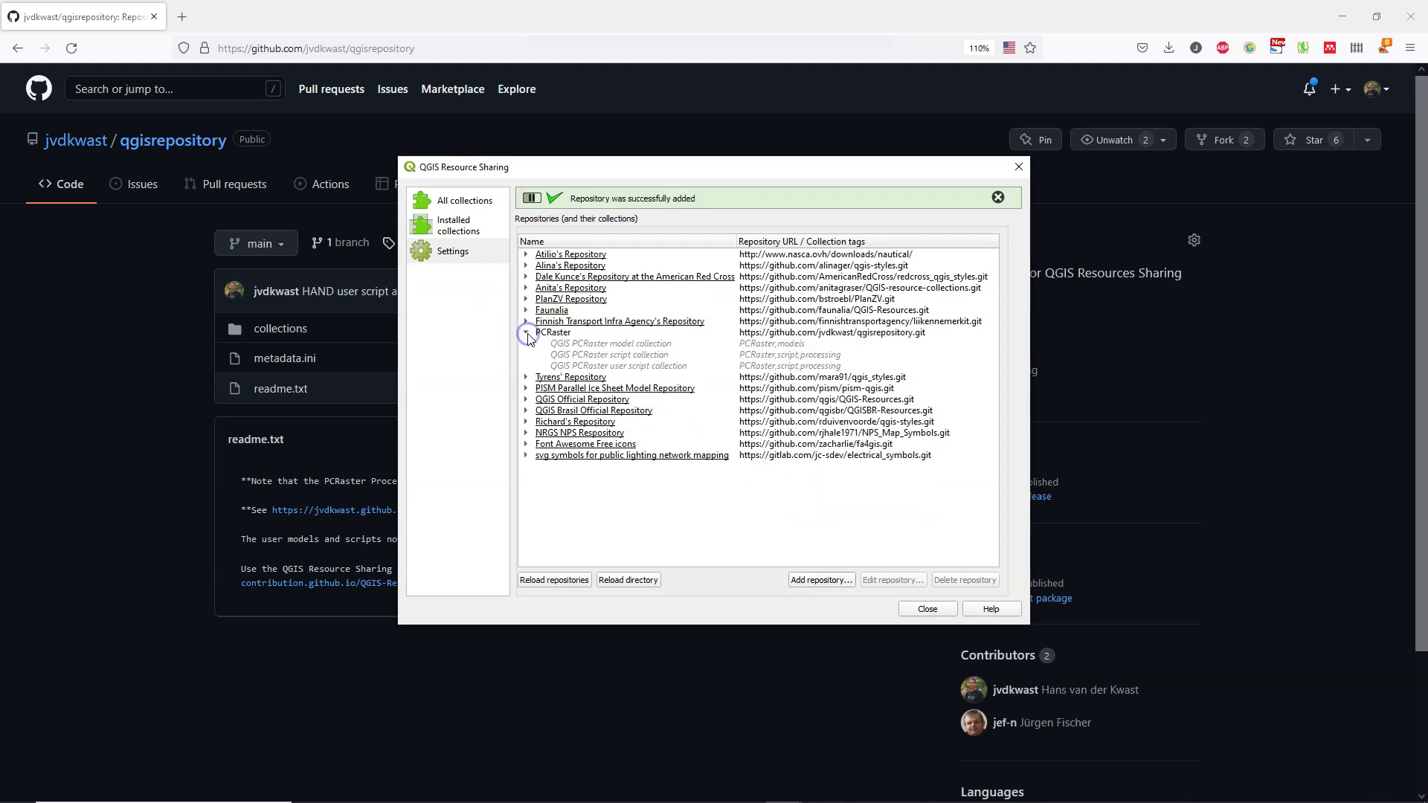
left_click(456, 207)
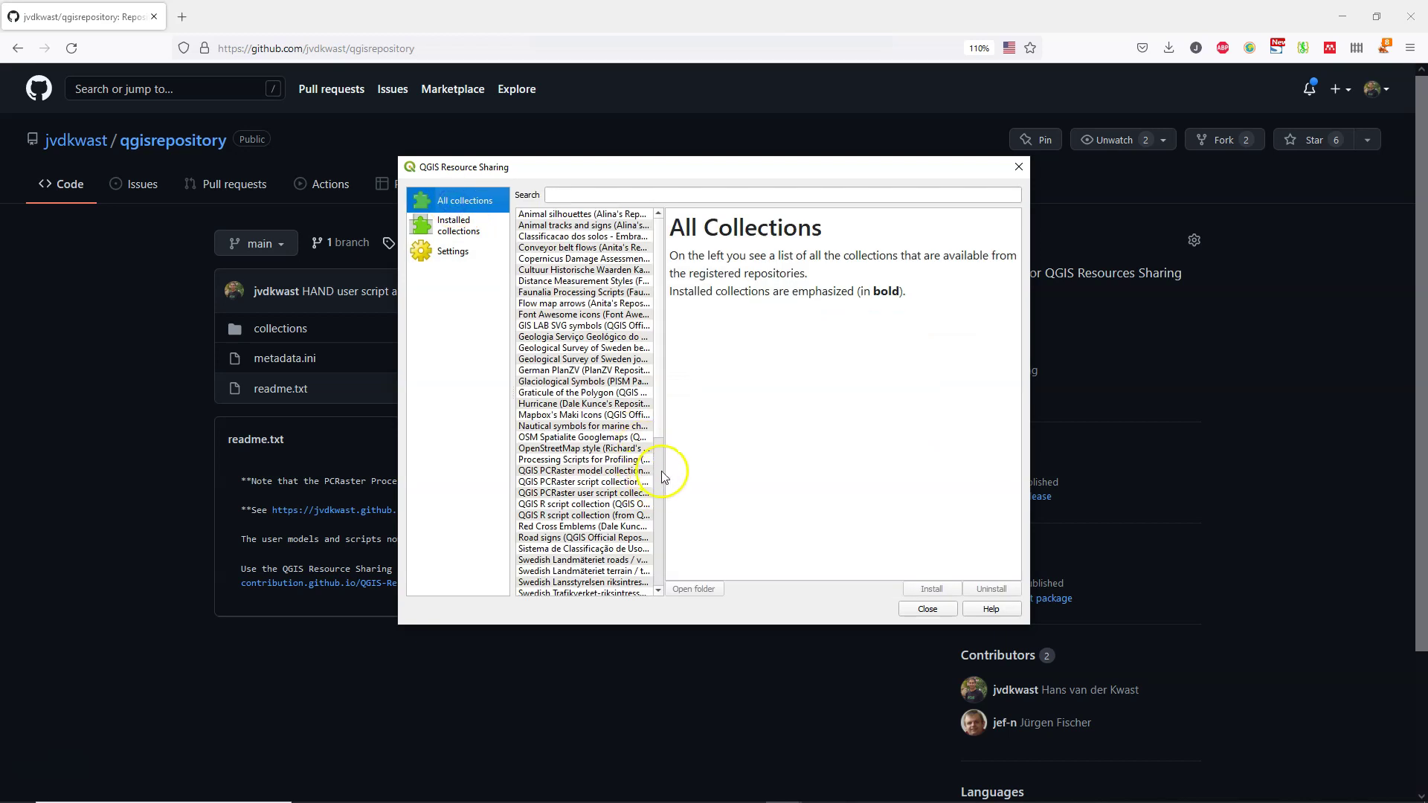
left_click_drag(664, 476, 719, 464)
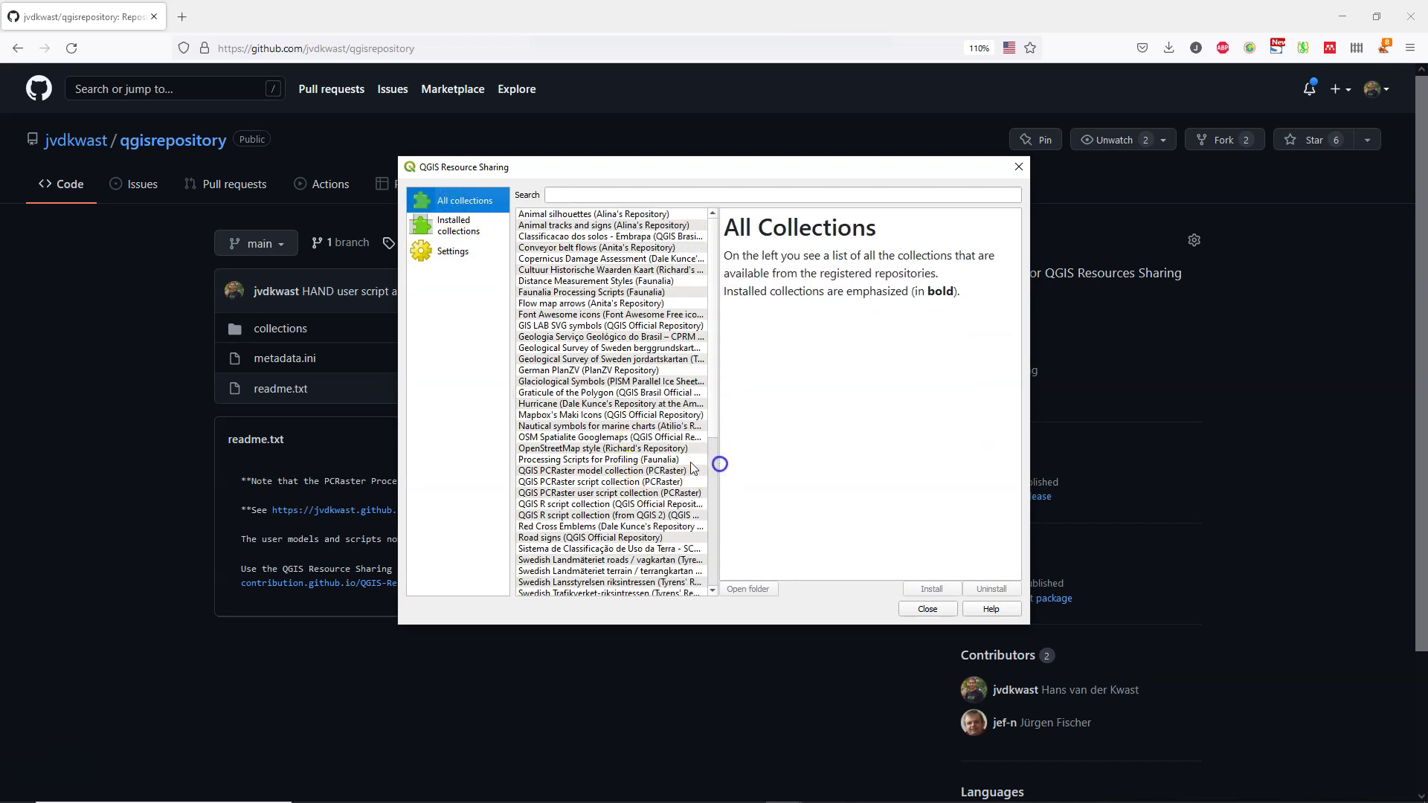
left_click(568, 493)
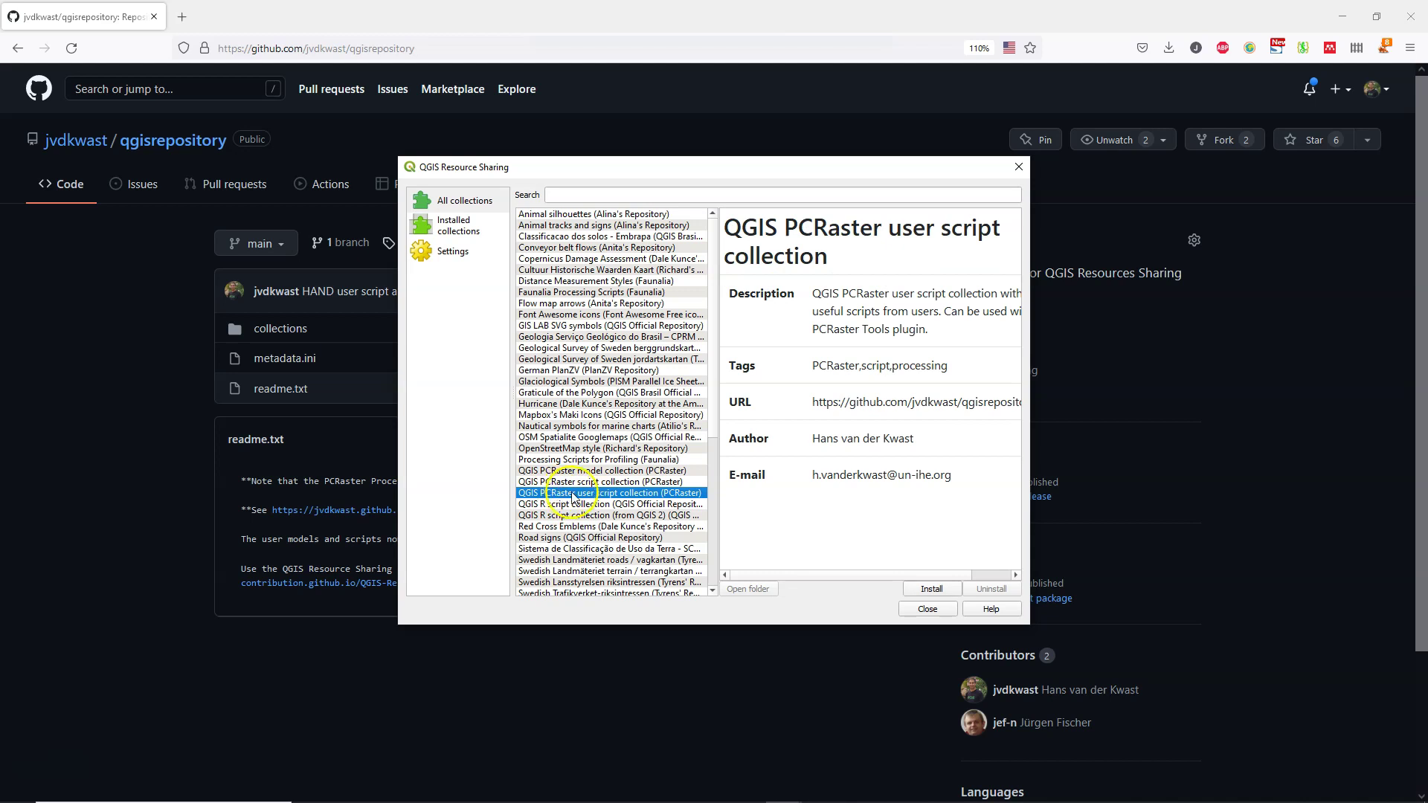
left_click(932, 592)
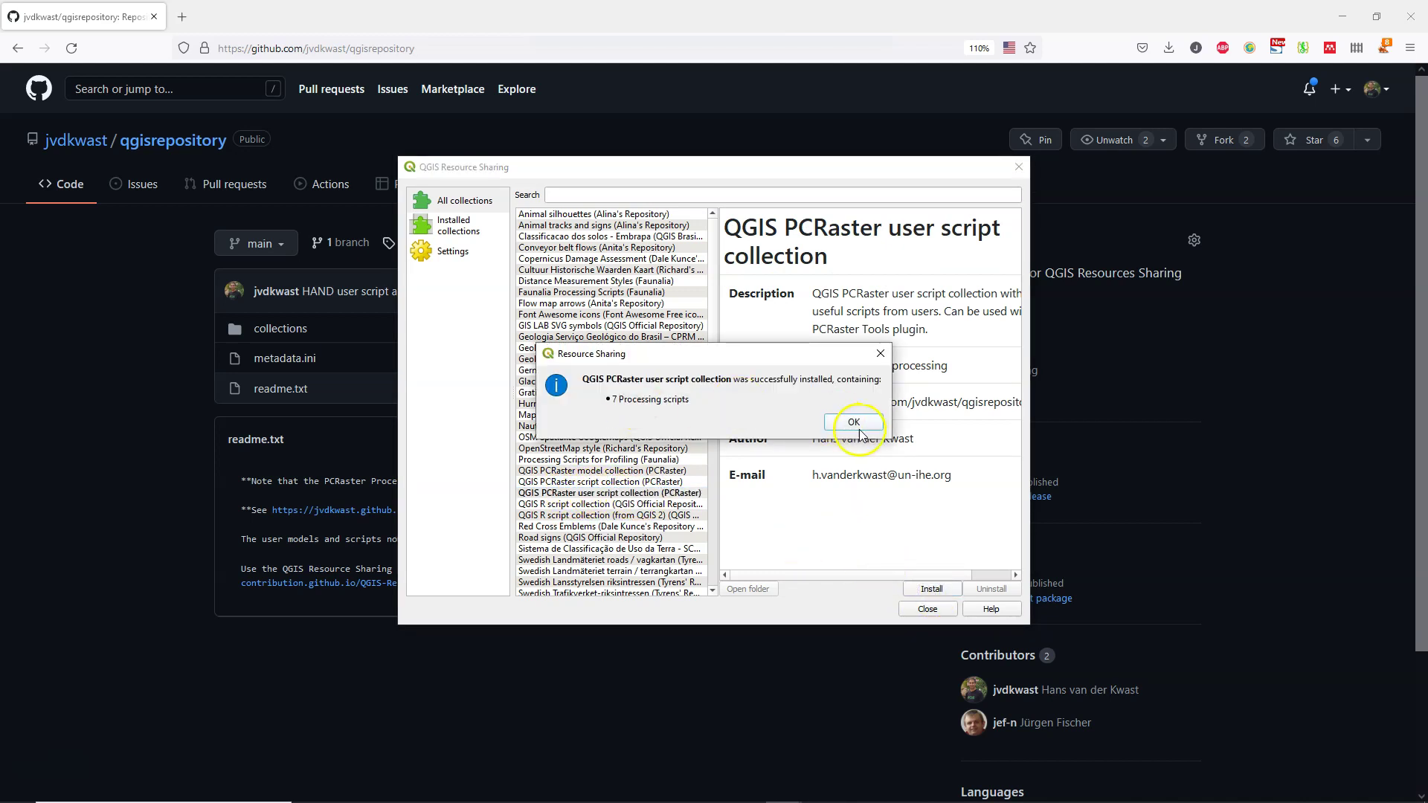
left_click(853, 422)
Step: Install the QGIS PCRaster model collection and close Resource Sharing
left_click(588, 472)
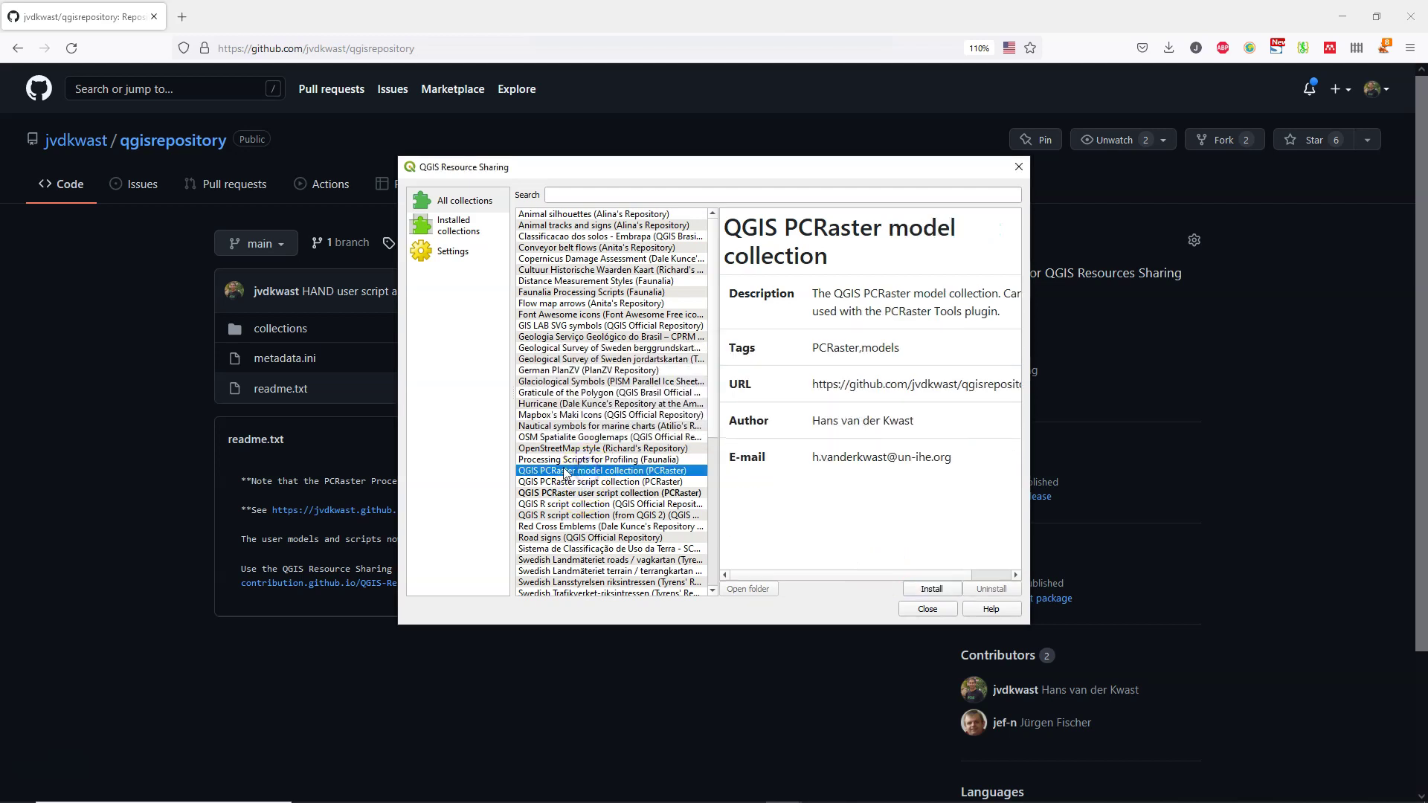
left_click(932, 588)
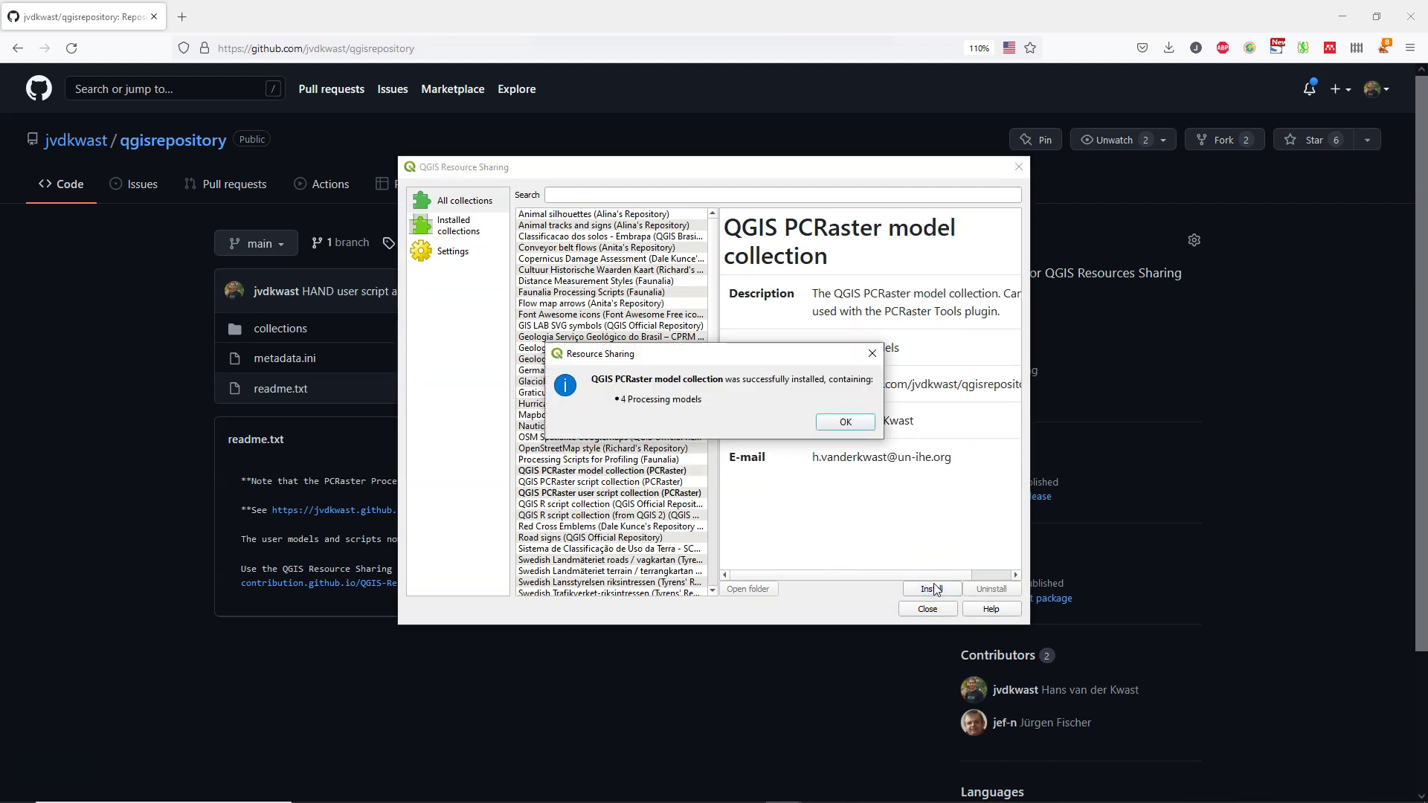
left_click(844, 426)
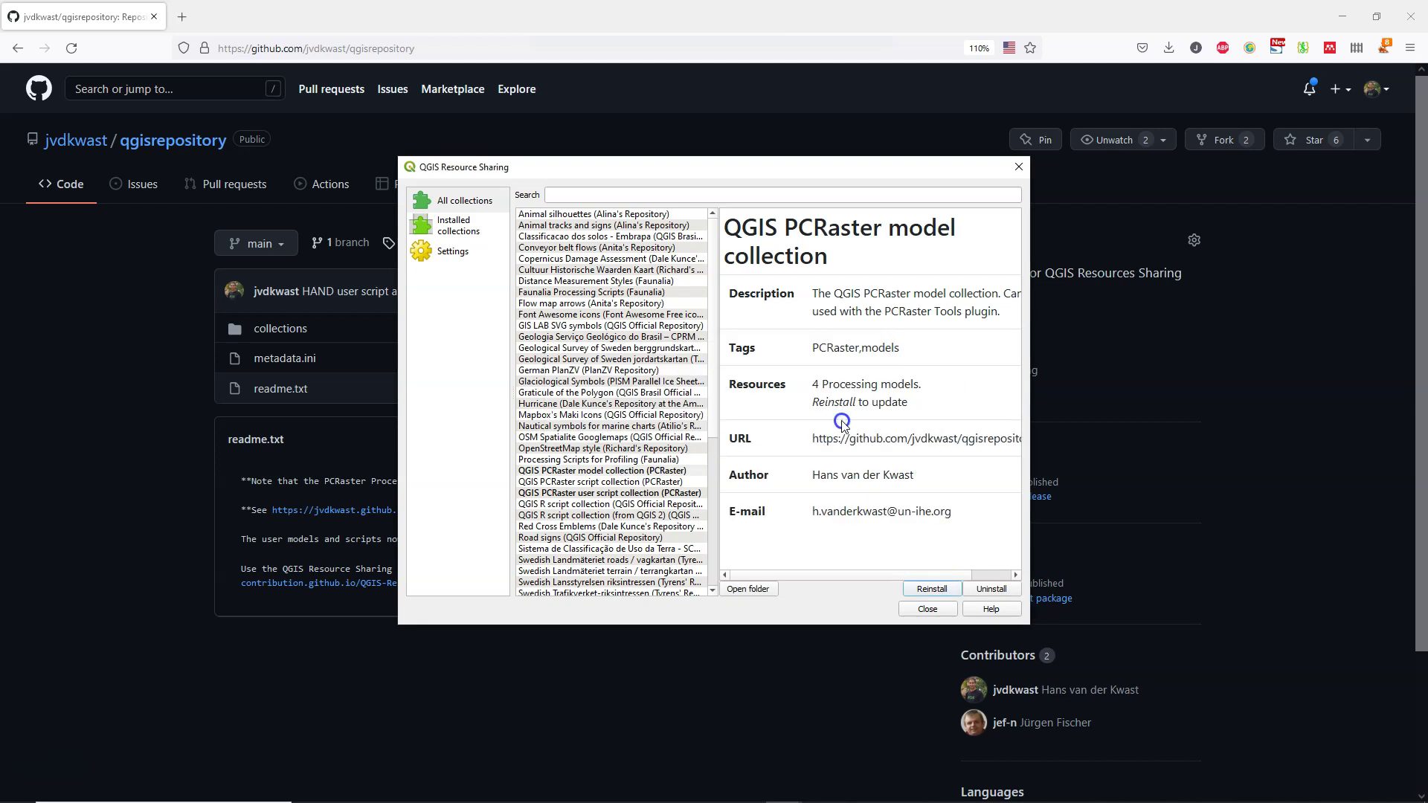
left_click(928, 609)
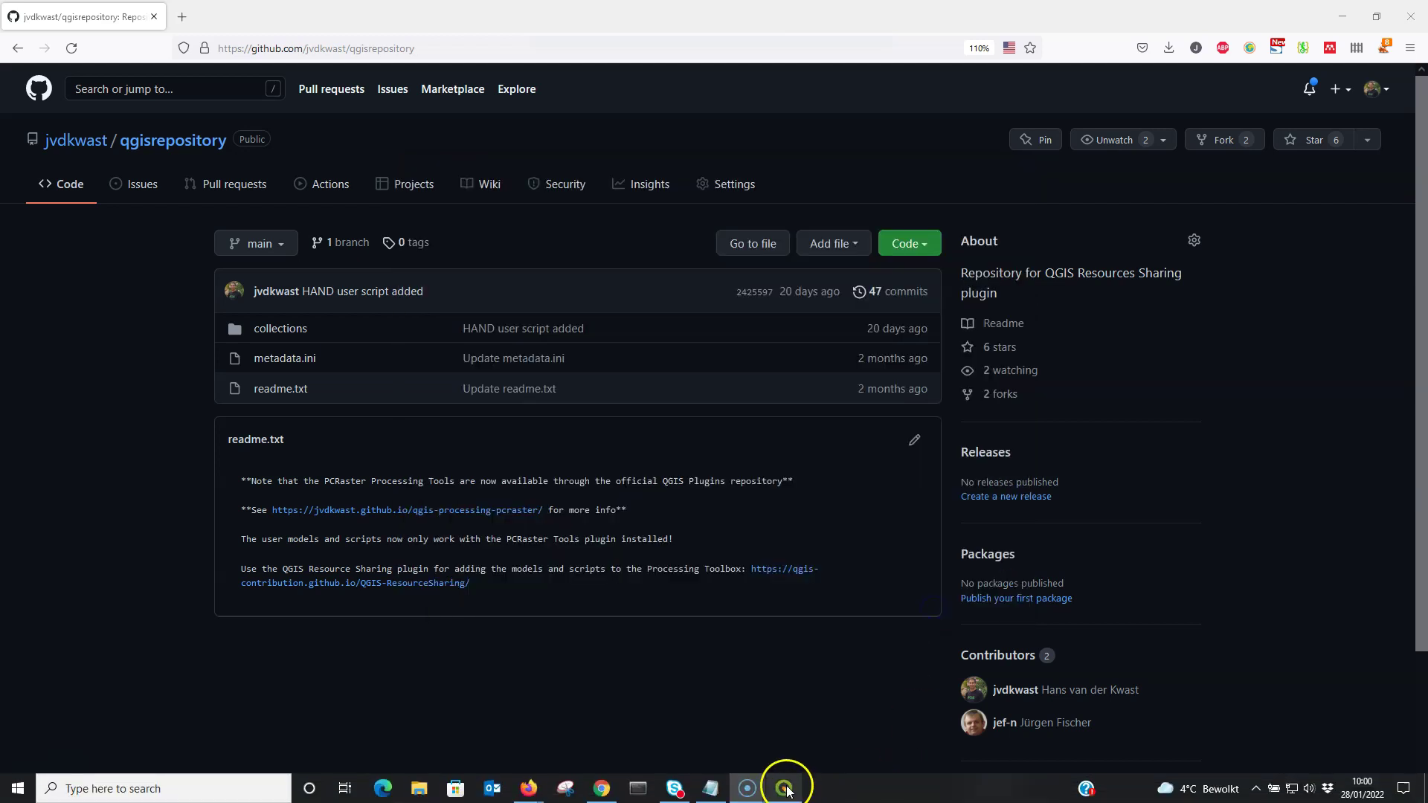
Step: Expand Scripts > PCRaster User Scripts in the Processing Toolbox, briefly browsing Models > Hydrology
left_click(784, 789)
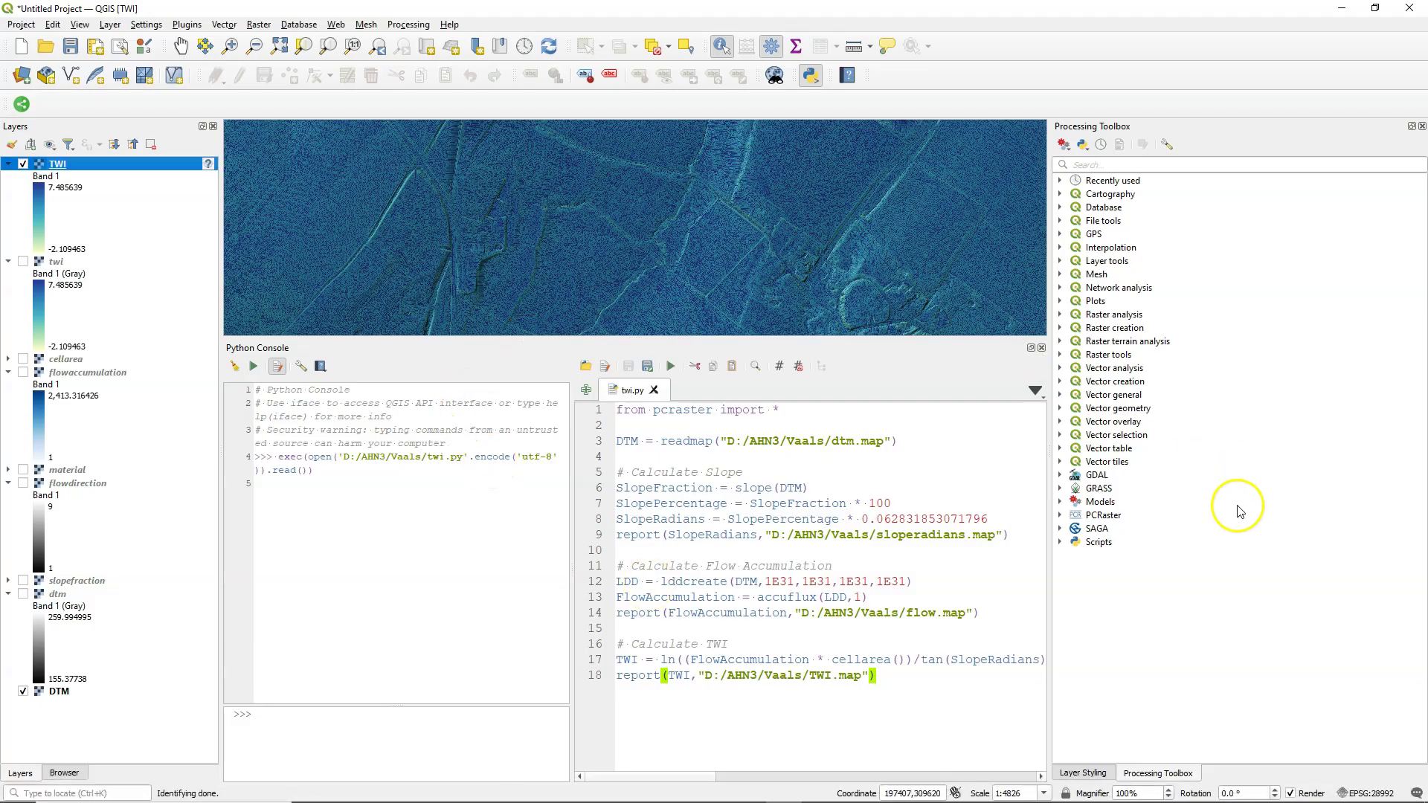
left_click(1061, 542)
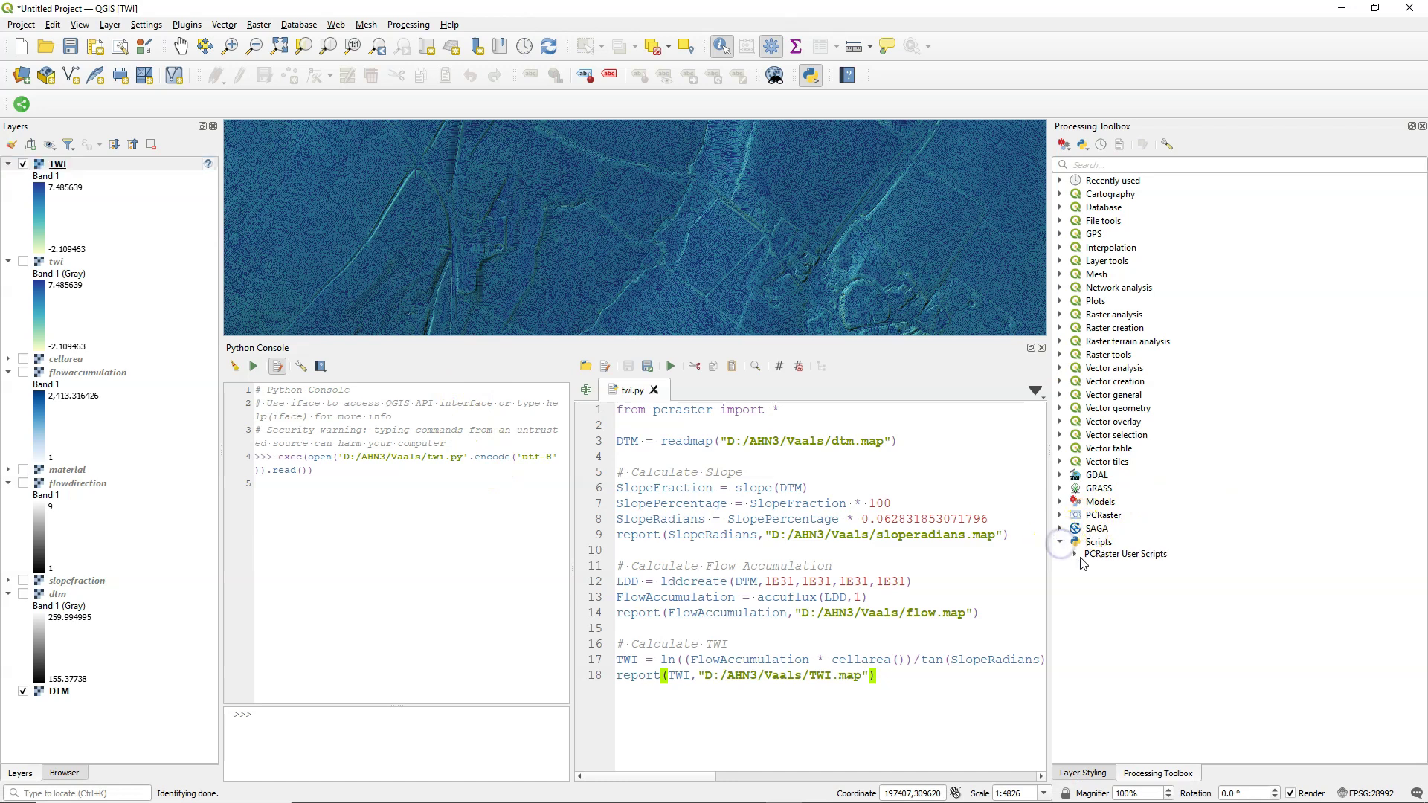
left_click(1076, 555)
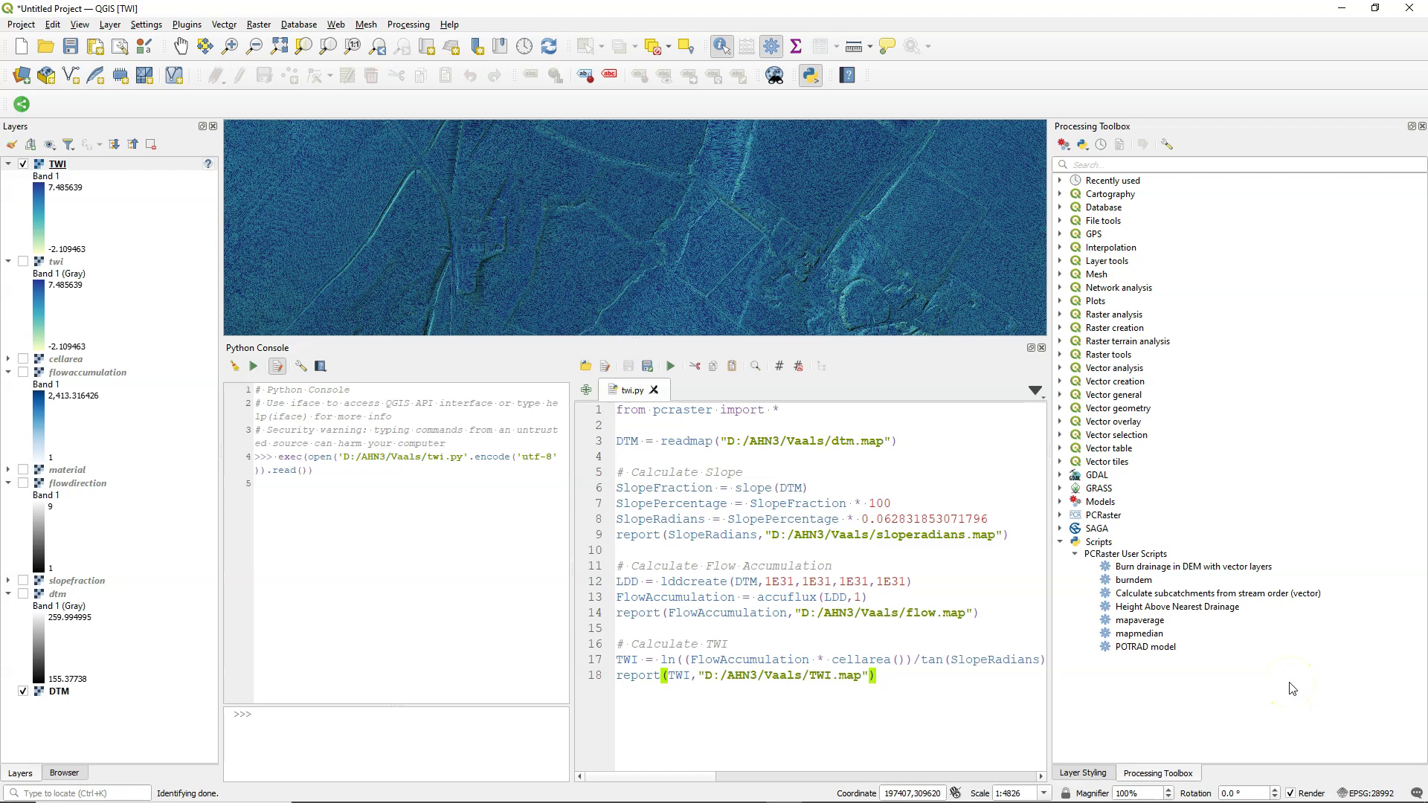
left_click(1060, 502)
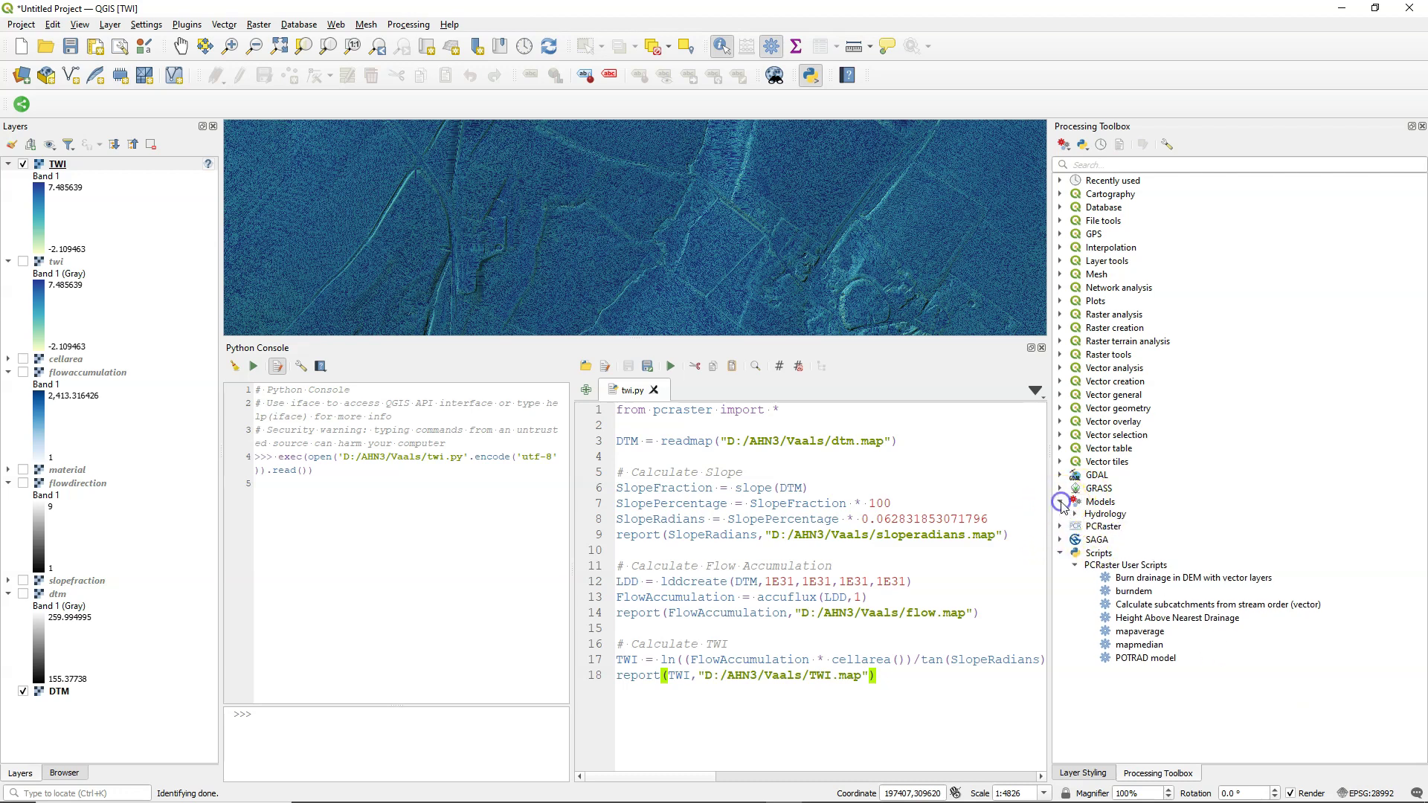
left_click(1075, 515)
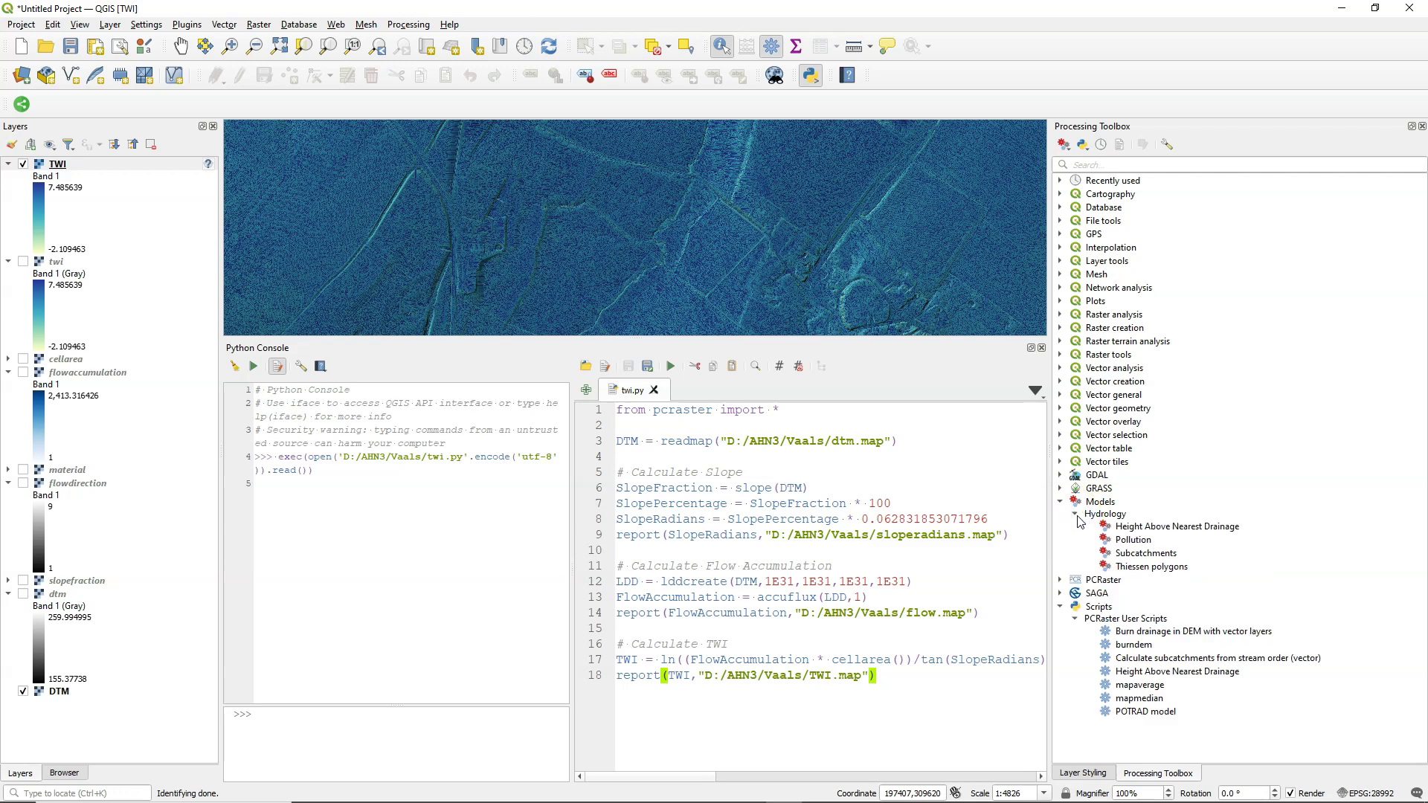
left_click(1075, 515)
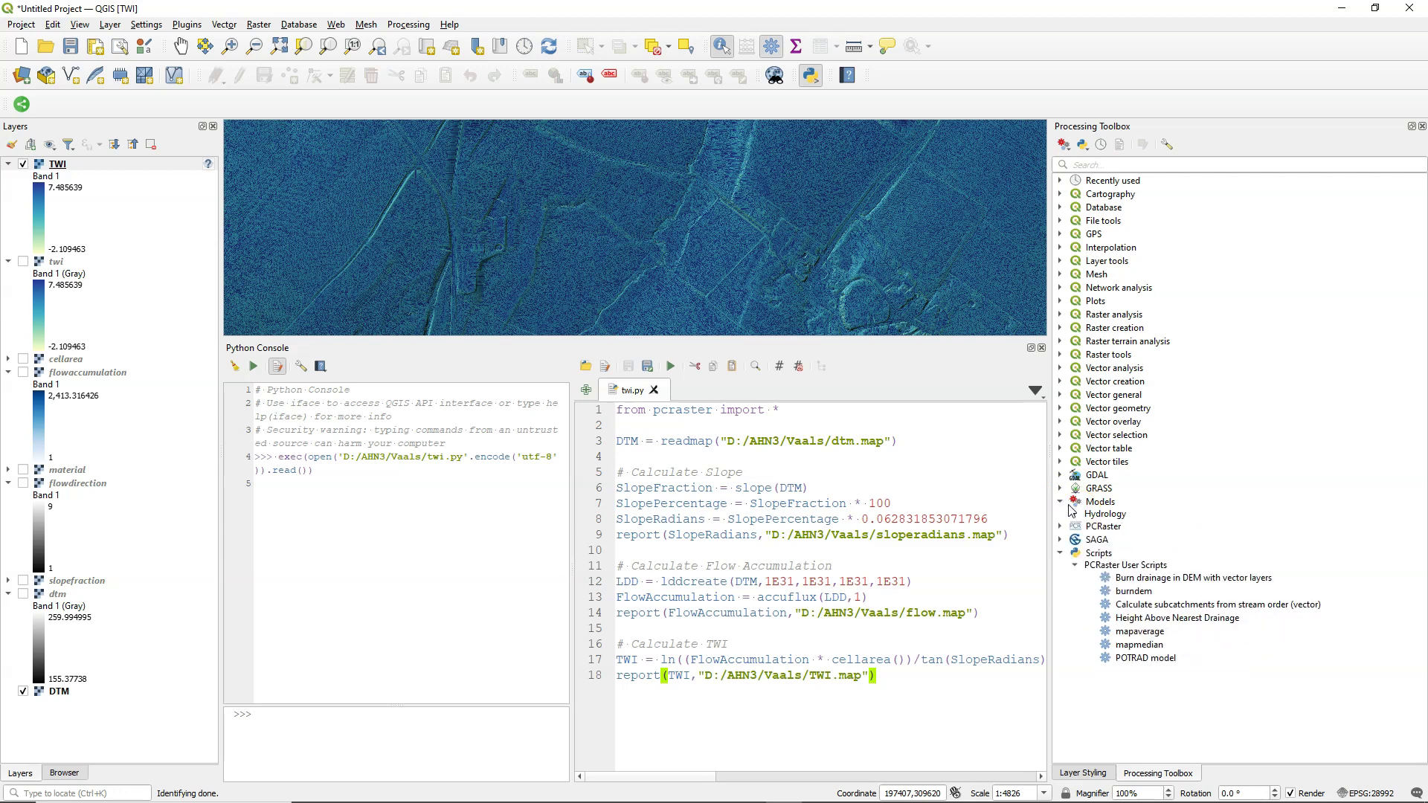
left_click(1061, 502)
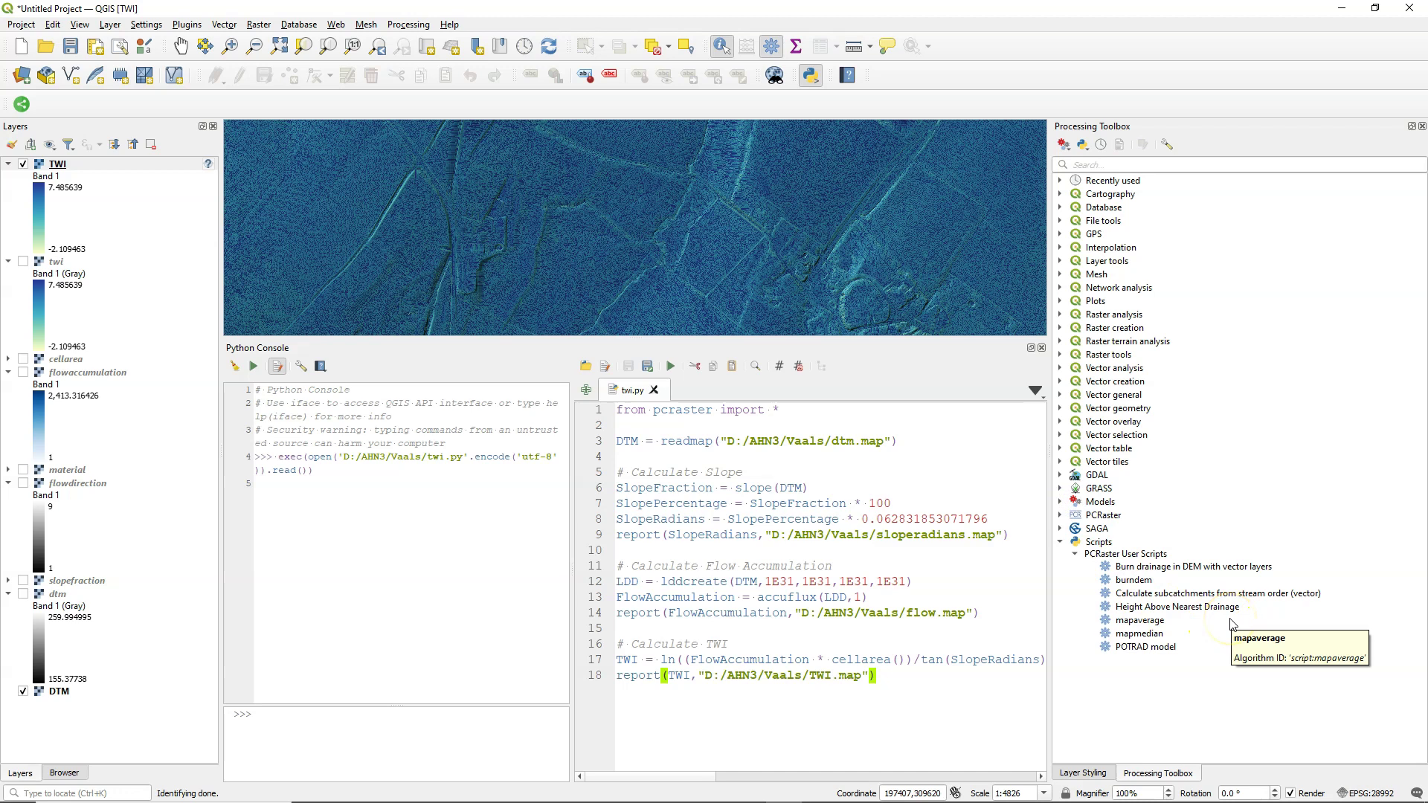
Step: Open the mapmedian script in the Processing Script Editor and move the editor aside
left_click(1140, 634)
right_click(1141, 638)
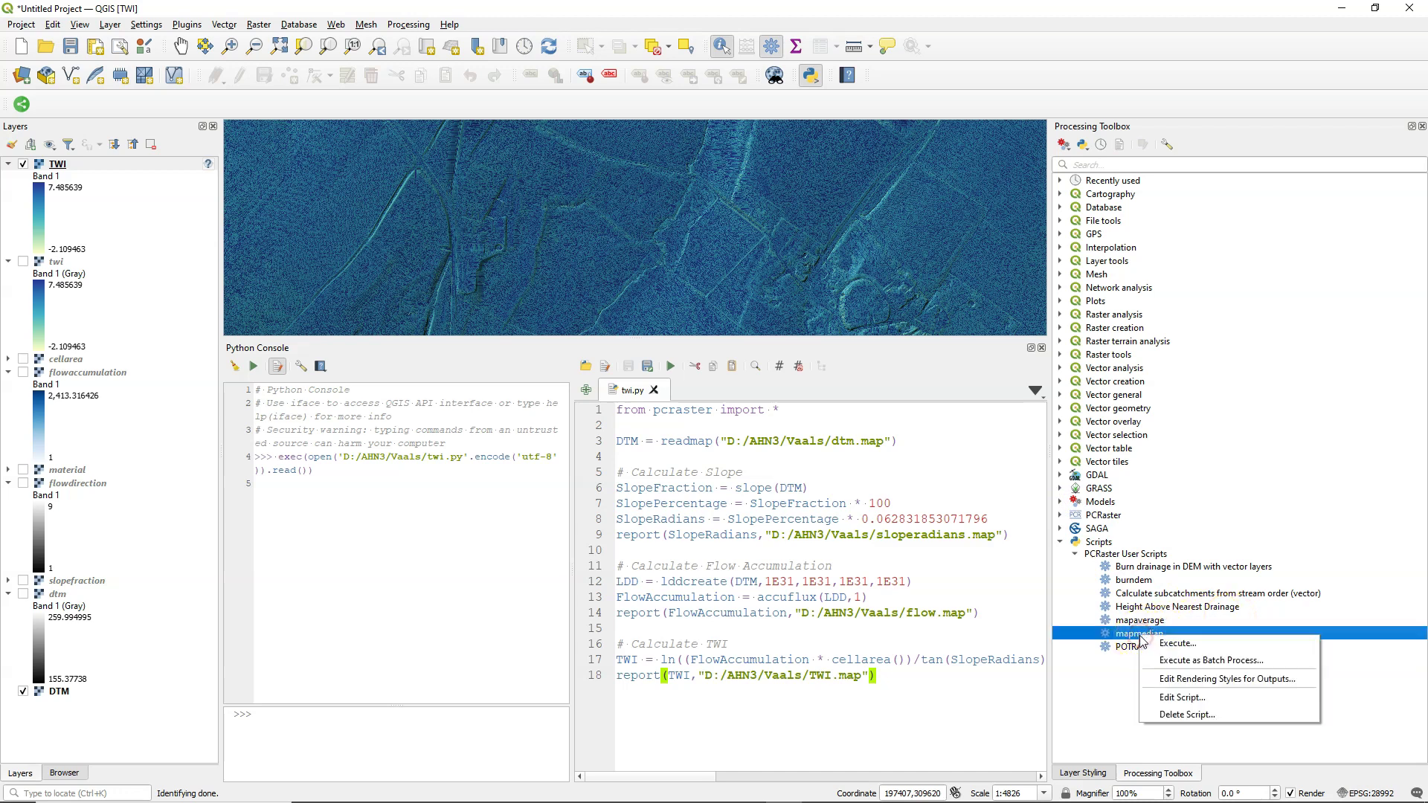
left_click(1190, 698)
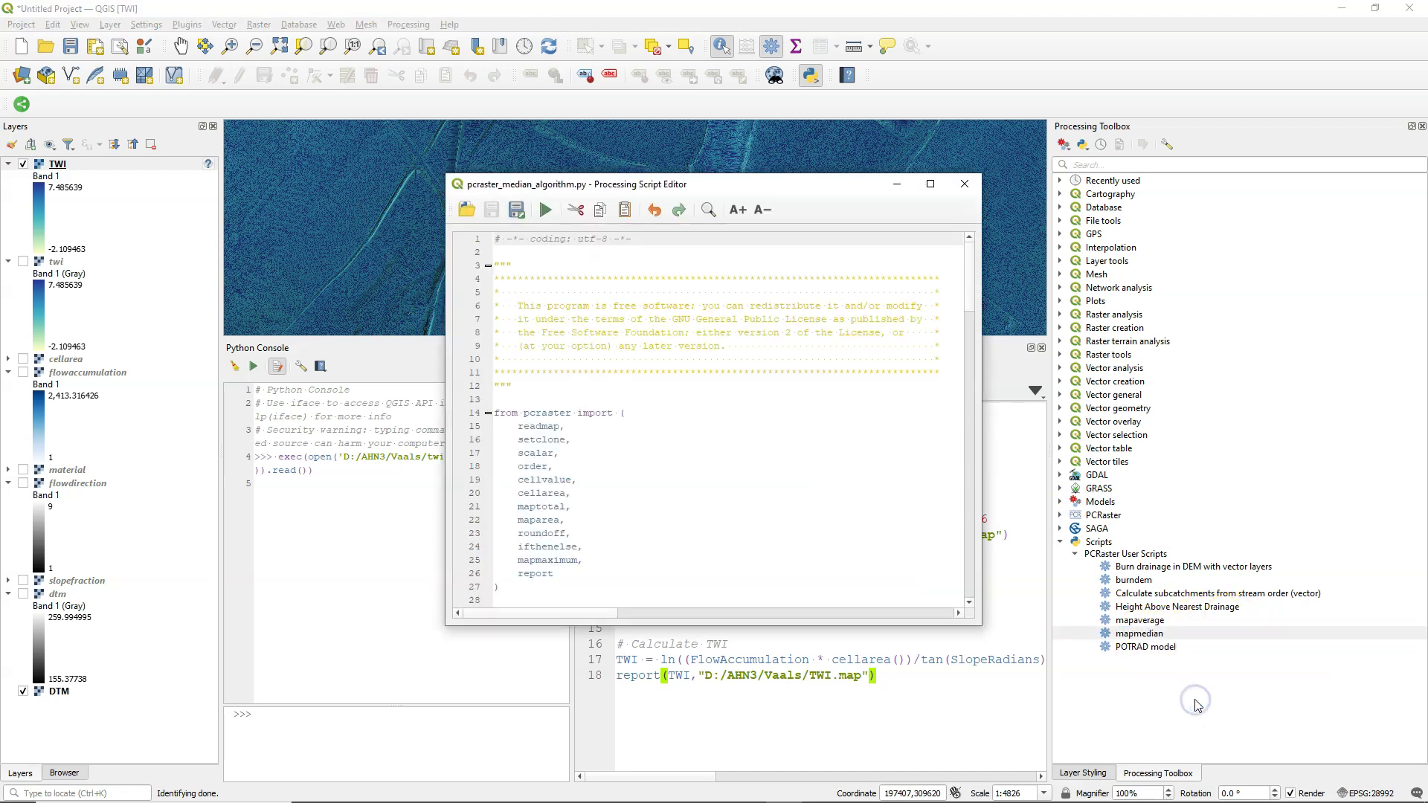
left_click_drag(636, 185, 980, 119)
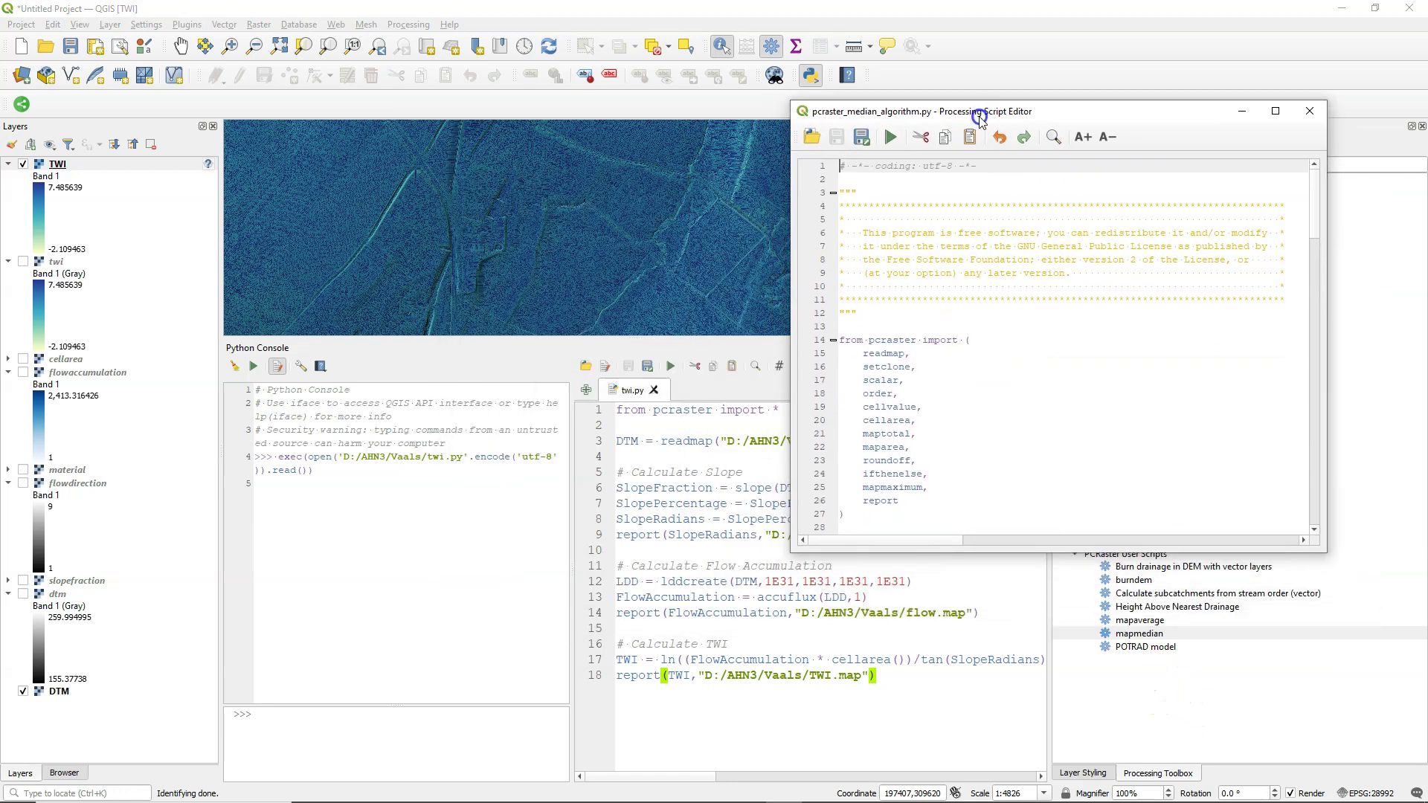
Step: Remove the scalar, order, cellvalue and maptotal-through-mapmaximum imports from the pcraster import list
left_click(985, 344)
left_click(974, 342)
left_click_drag(907, 380, 840, 380)
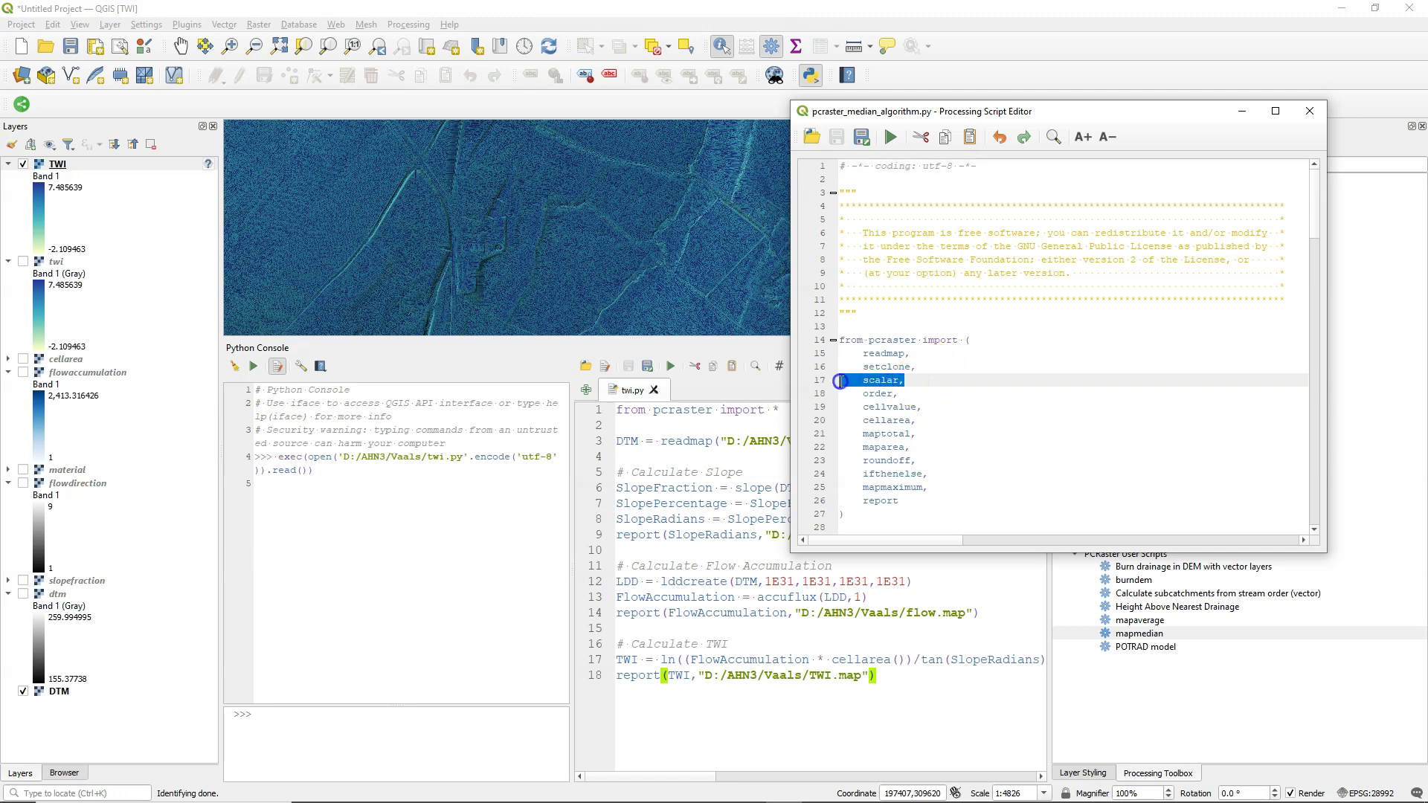
key("Delete")
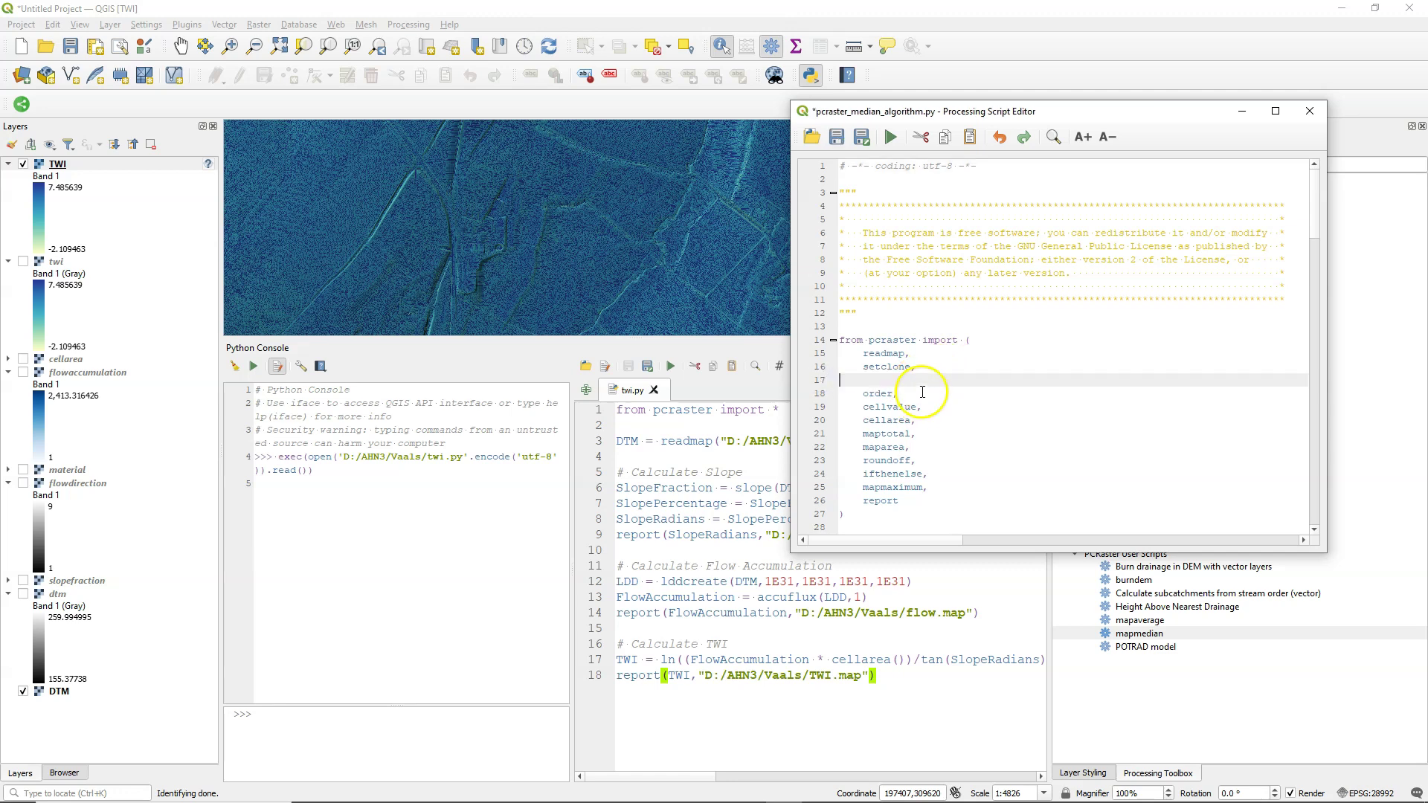
key("Delete")
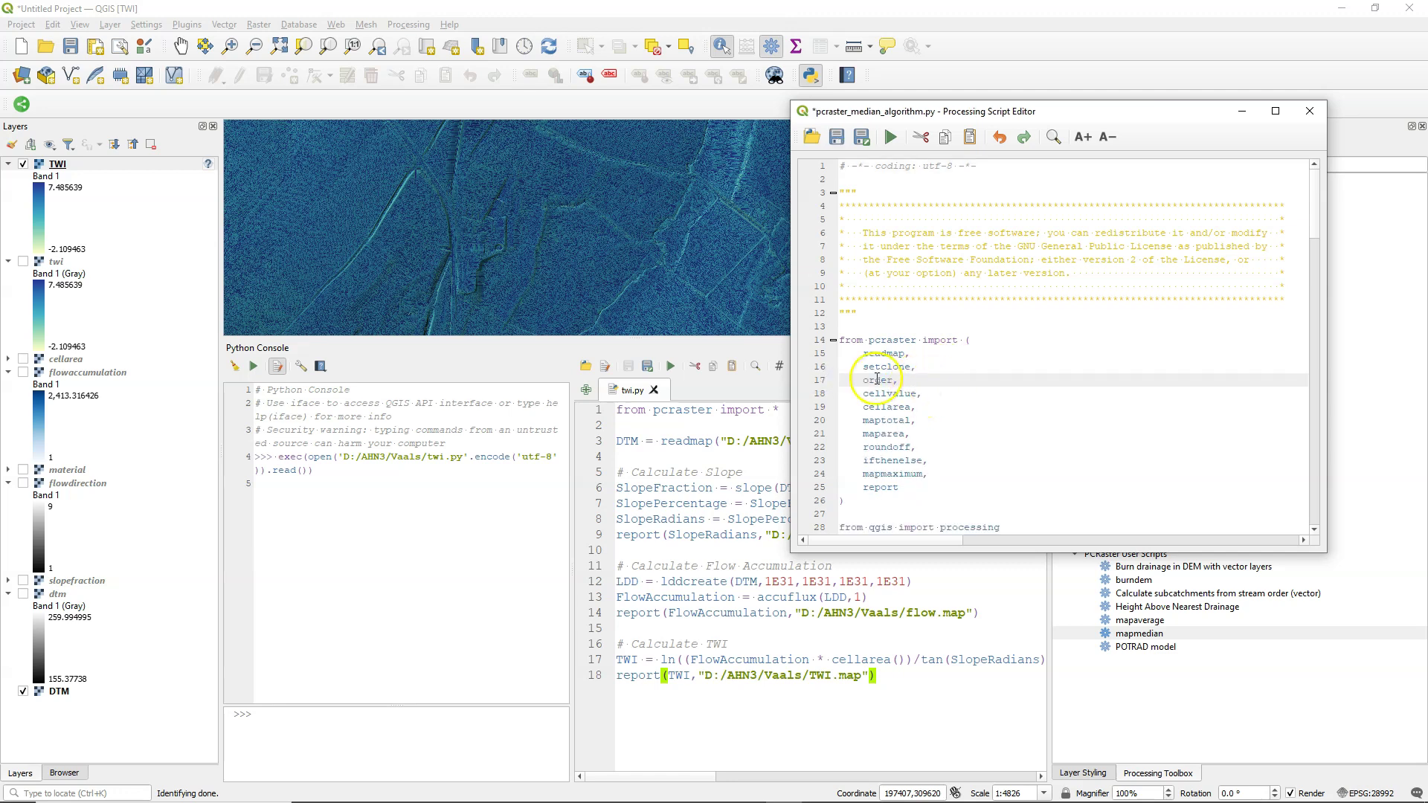
left_click_drag(936, 392, 829, 382)
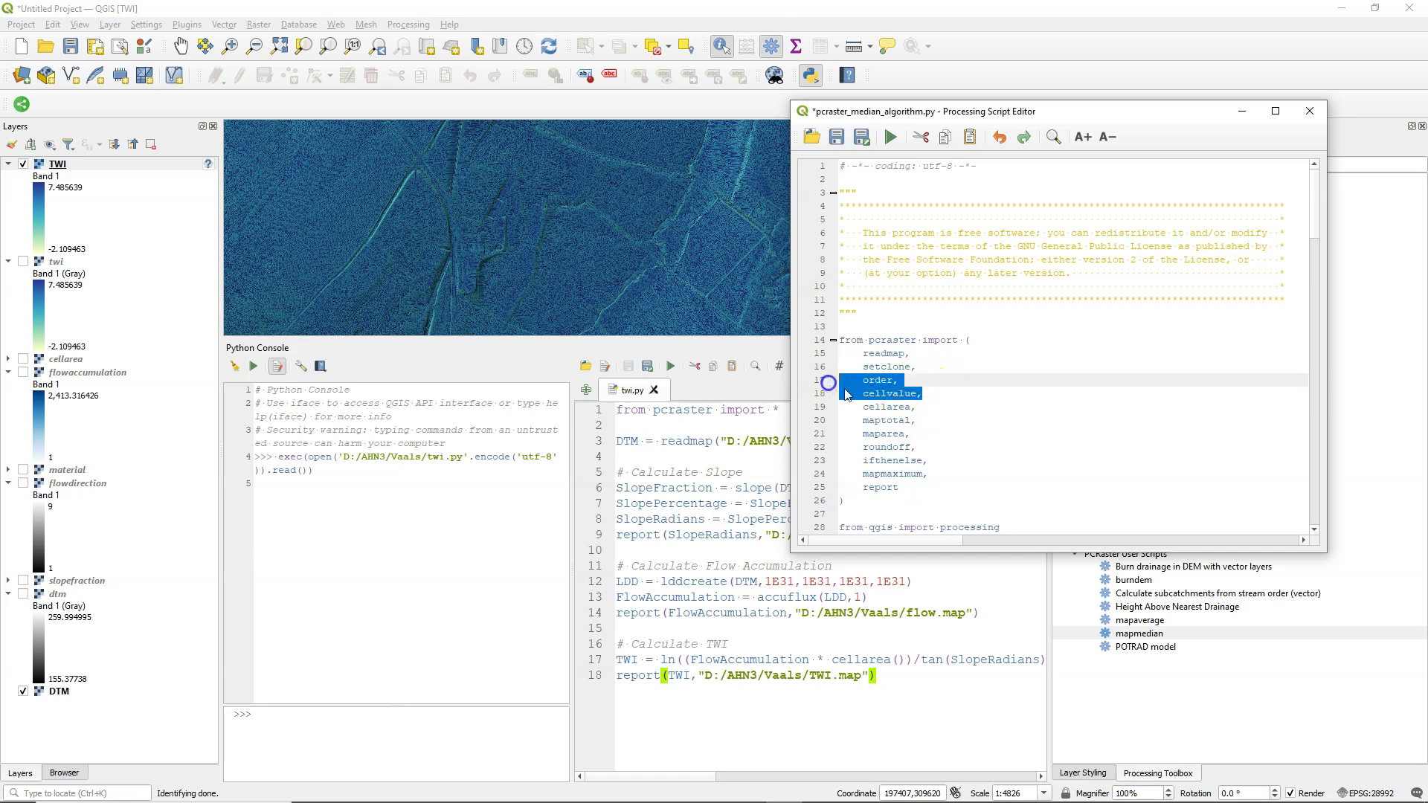
key("Delete")
key("Delete")
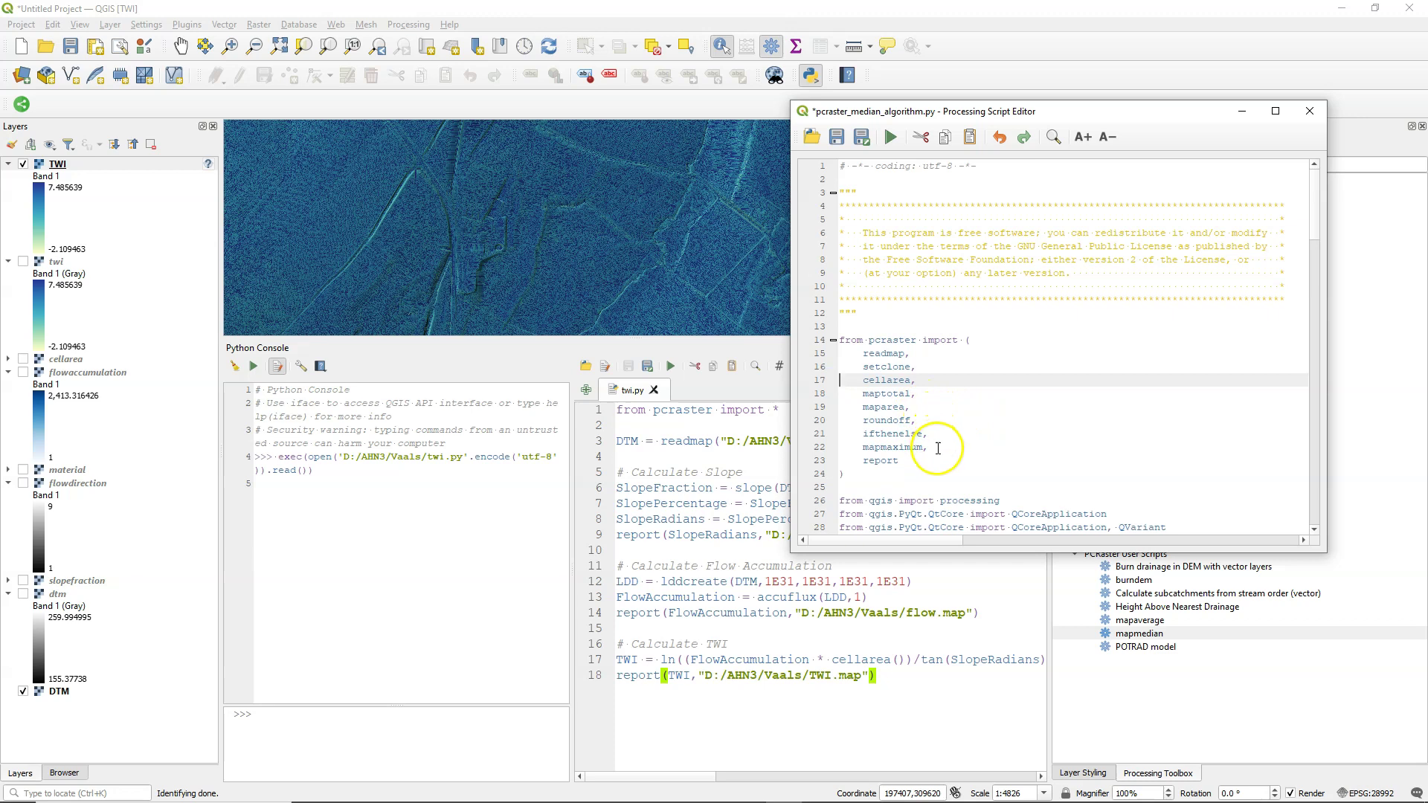
left_click_drag(936, 446, 834, 389)
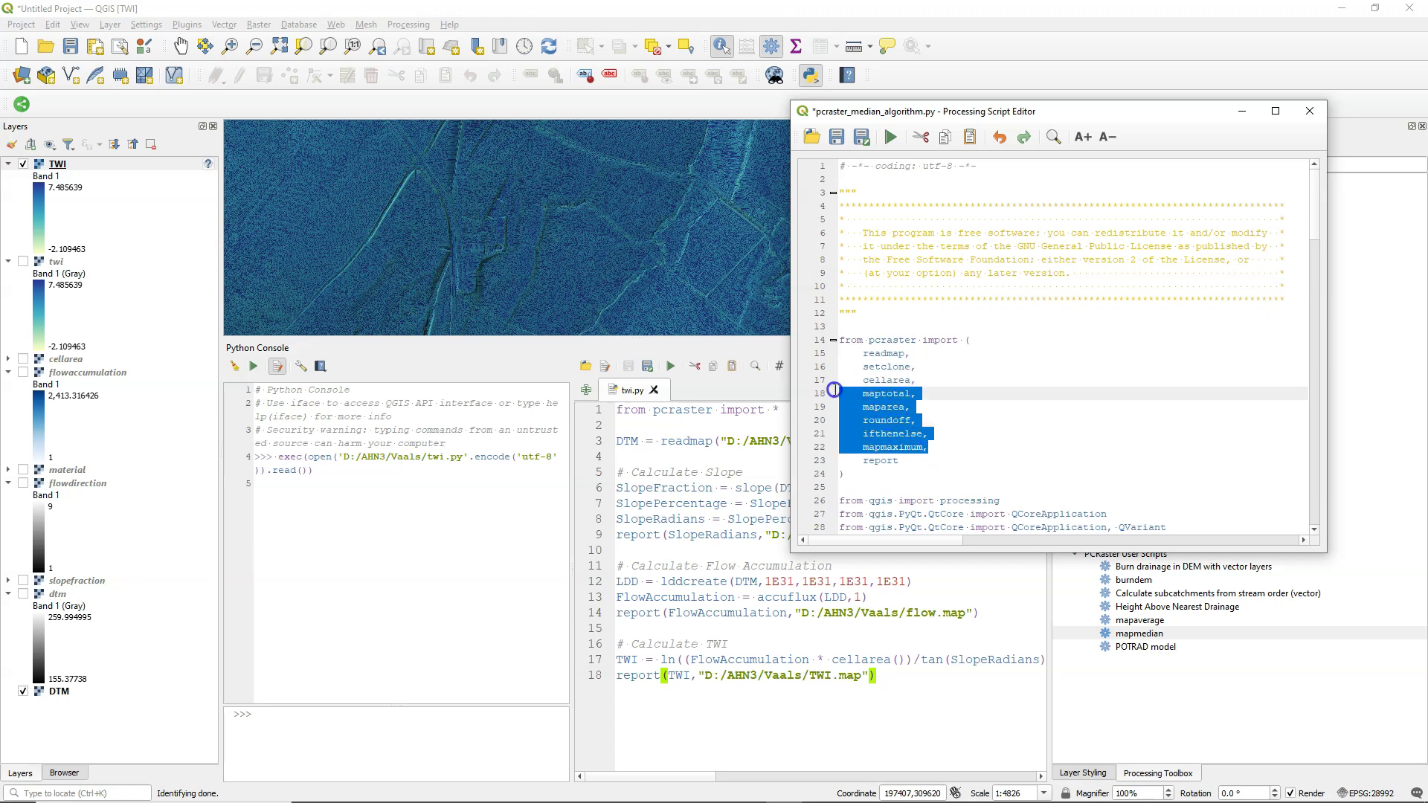
key("Delete")
Step: Add slope, and accuflux, imports after cellarea and delete the leftover blank line
left_click(925, 381)
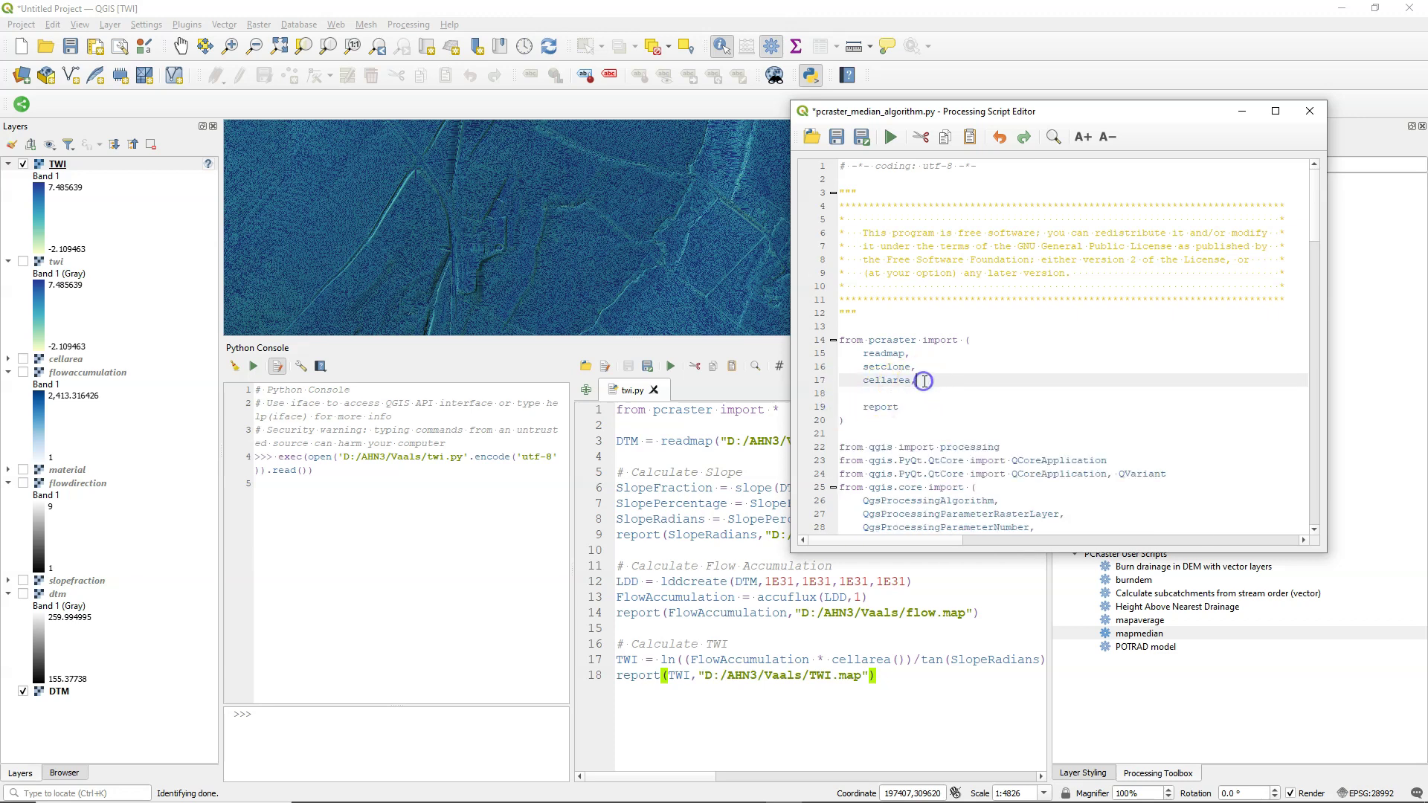
left_click(901, 398)
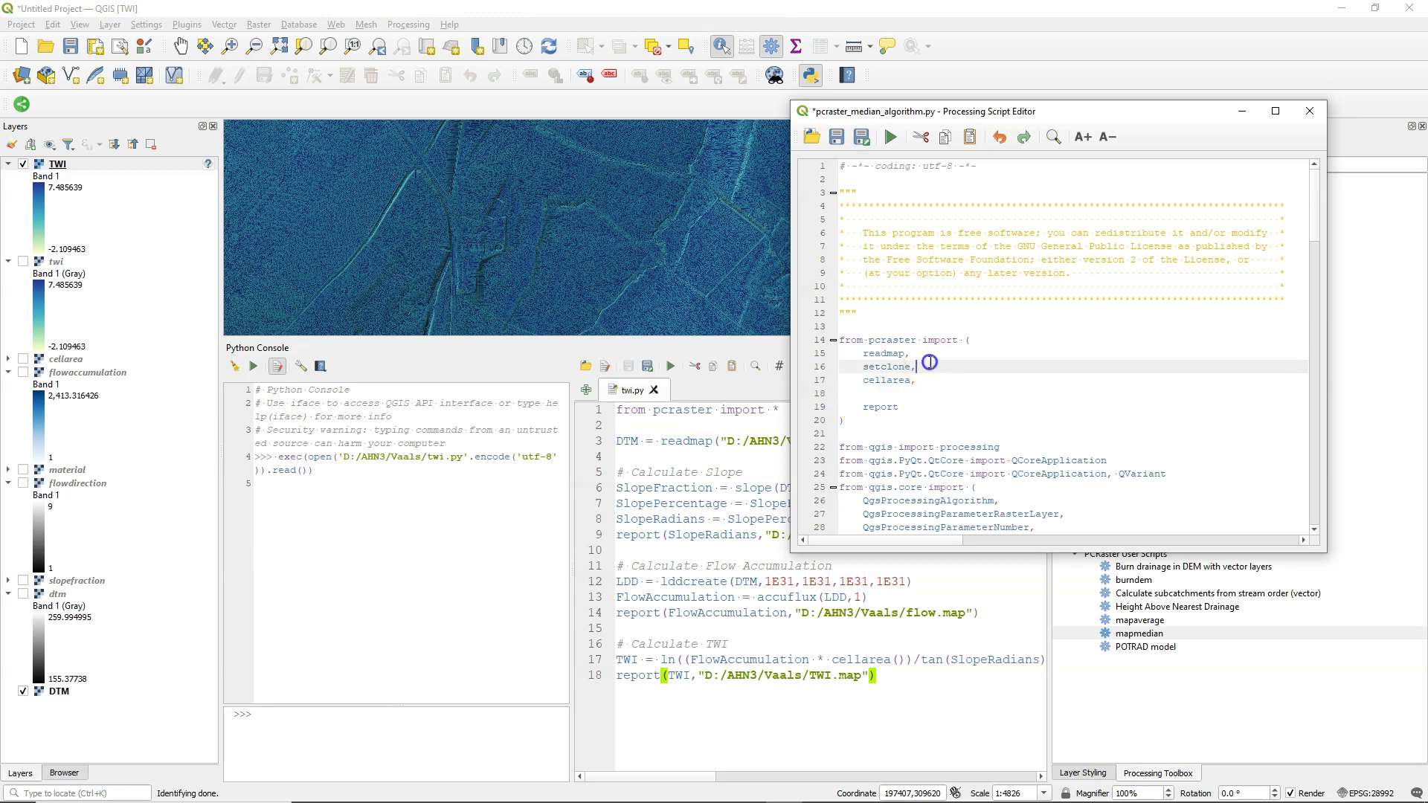
left_click(929, 380)
key("Return")
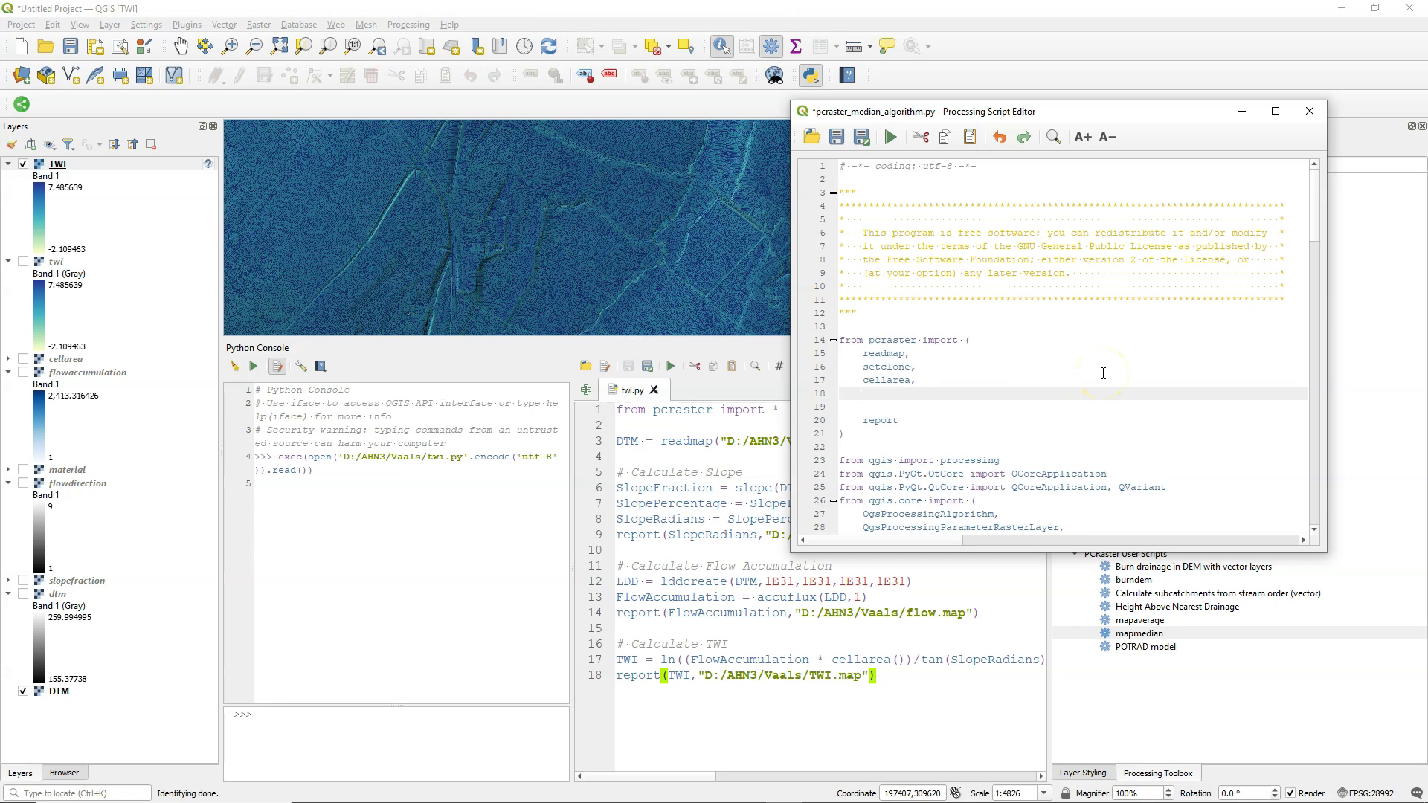
type("slope,")
key("Return")
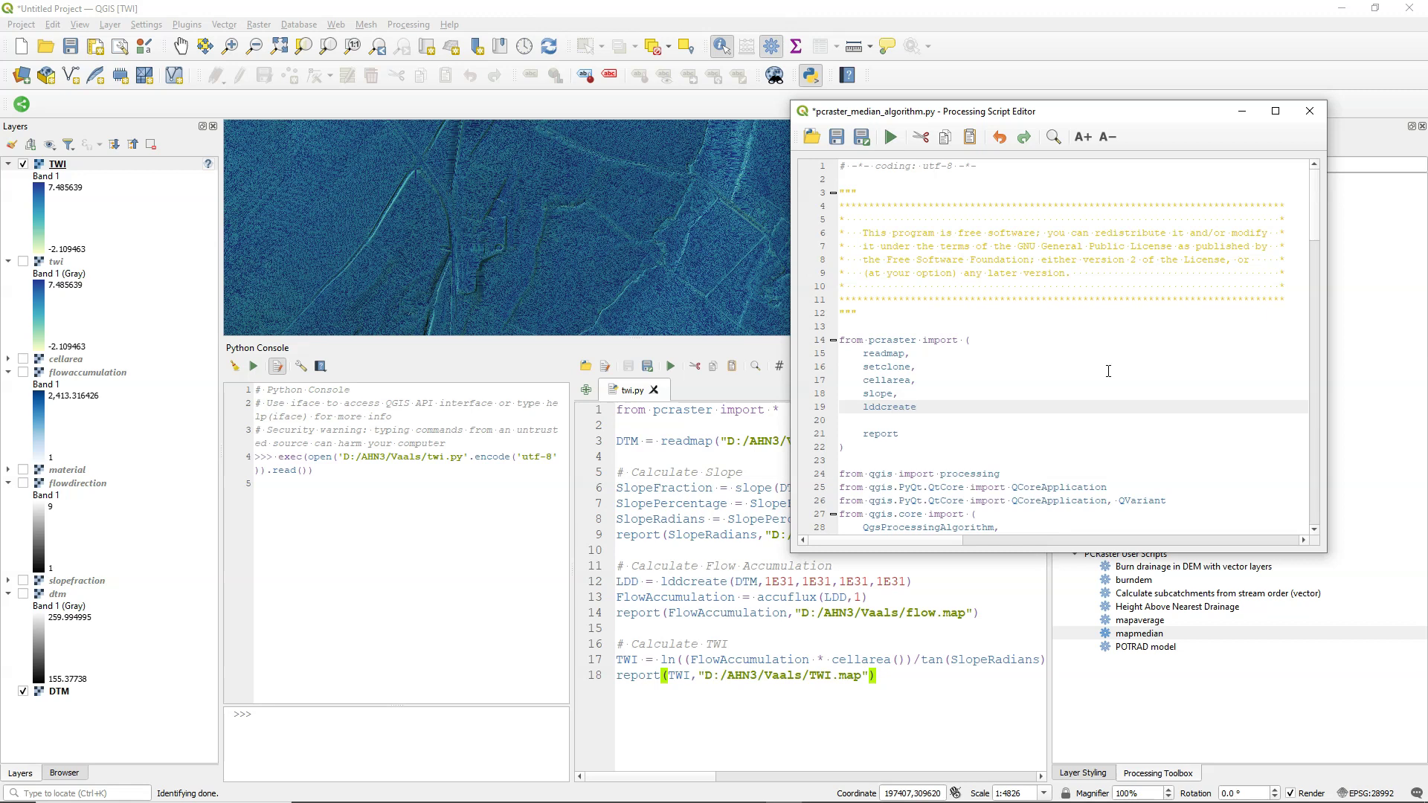
key("Return")
type("accuf")
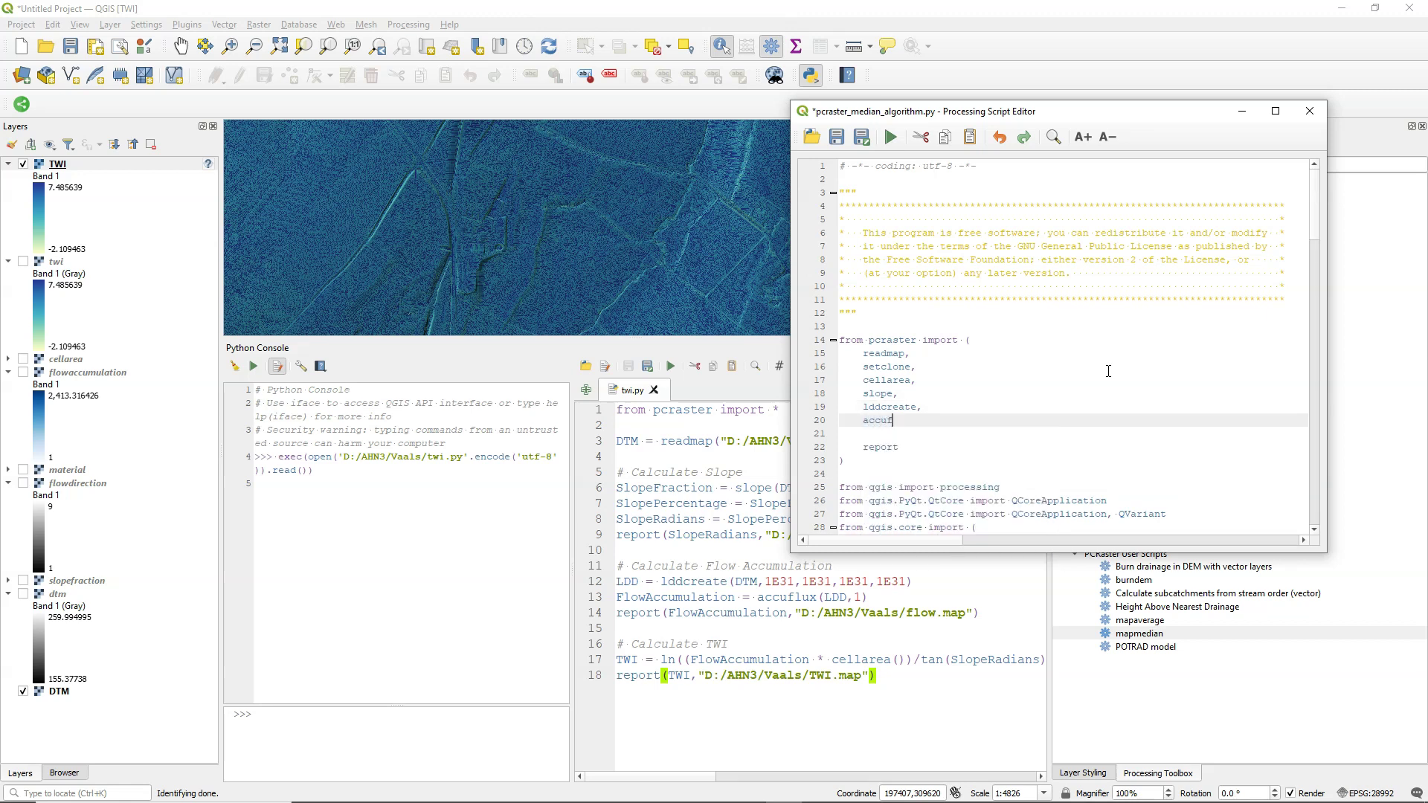
type("lux,")
left_click(877, 437)
key("Delete")
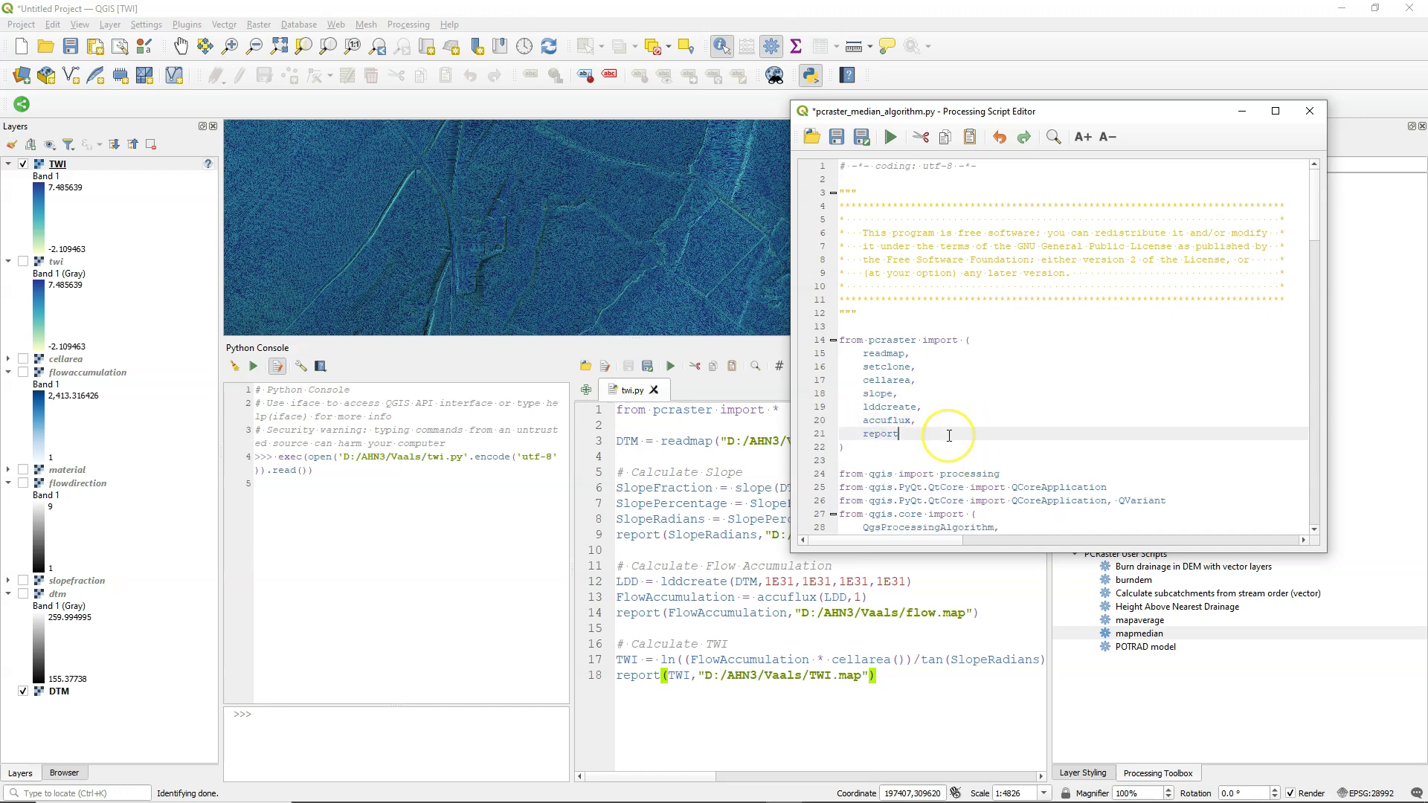
Step: Scroll down the script and widen the editor window for more code room
scroll(922, 442, "down", 2)
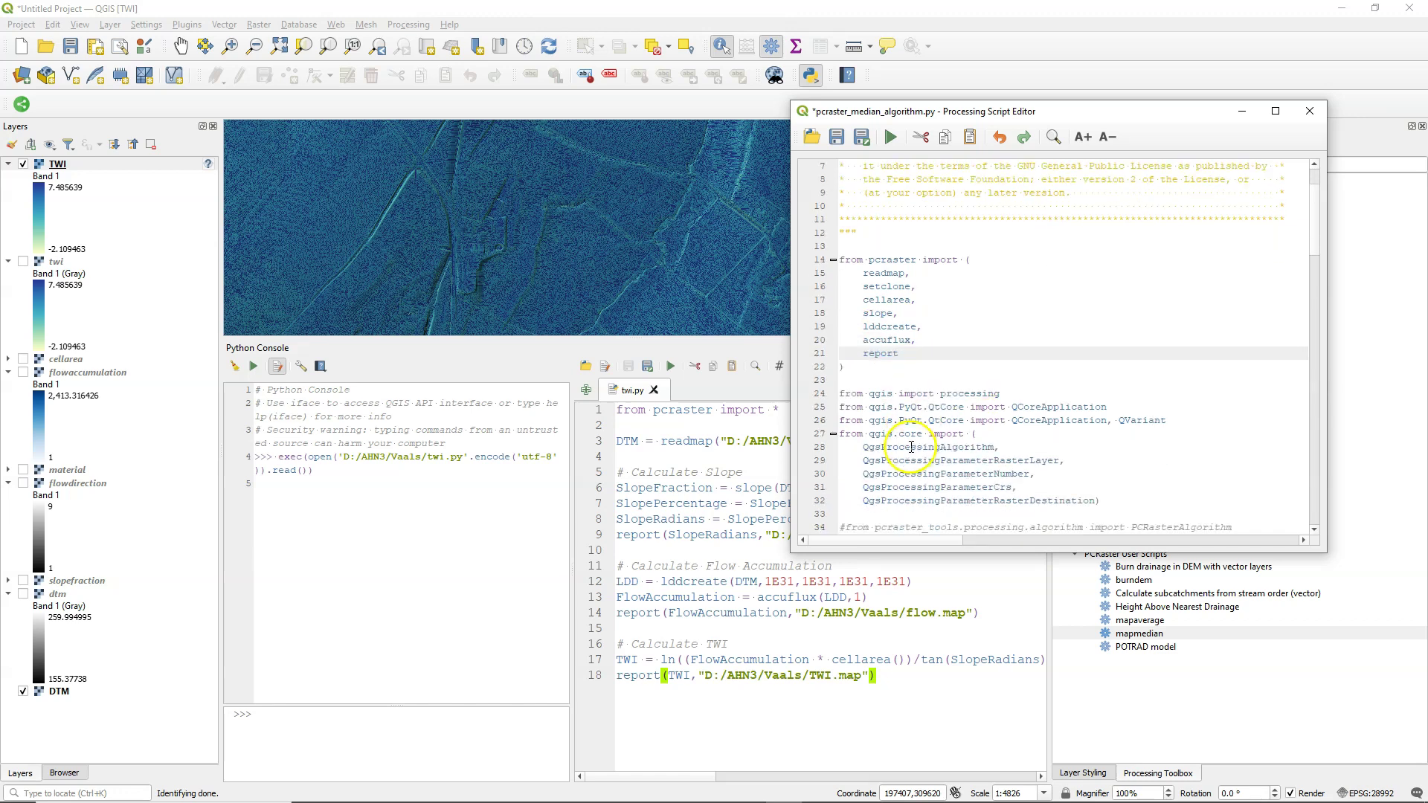
scroll(910, 445, "down", 4)
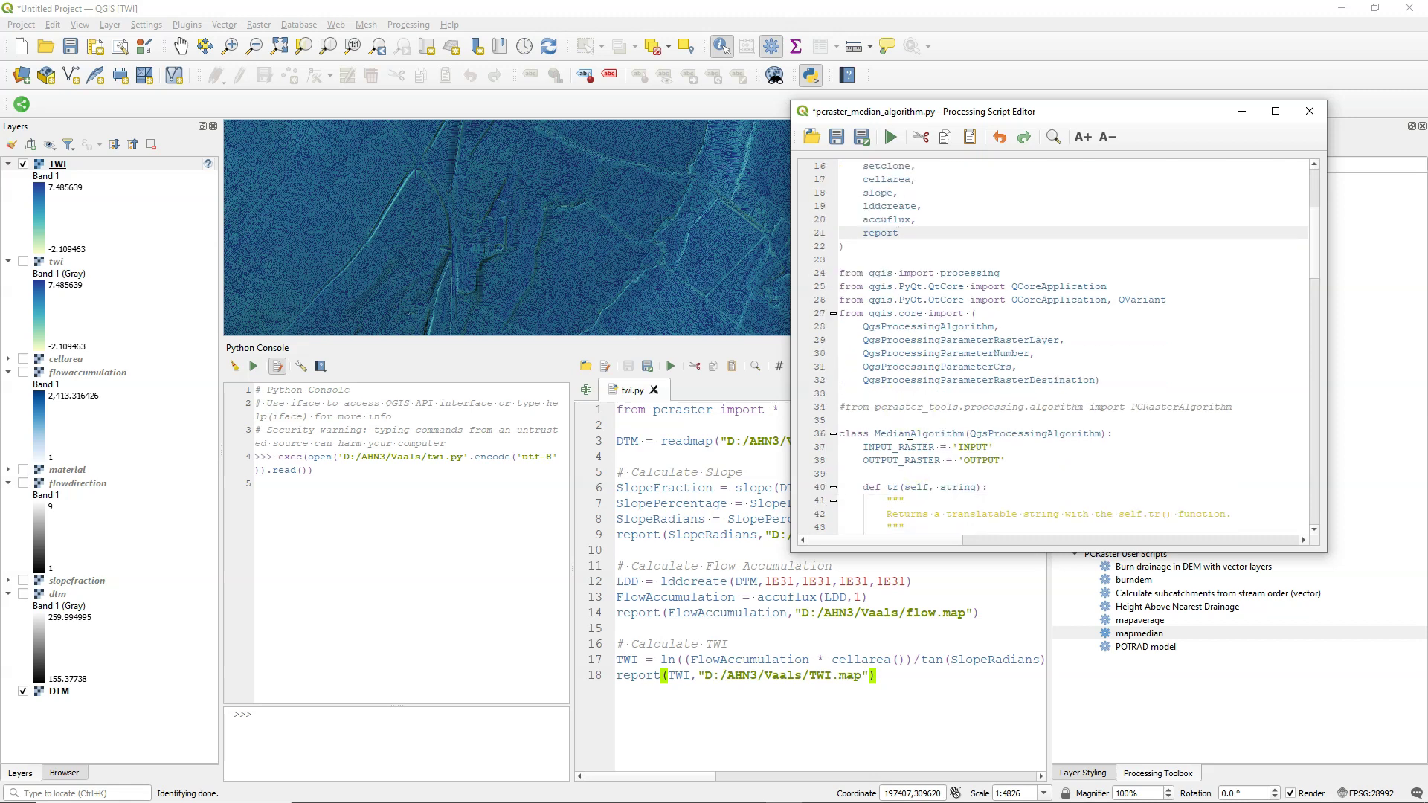
scroll(910, 445, "down", 1)
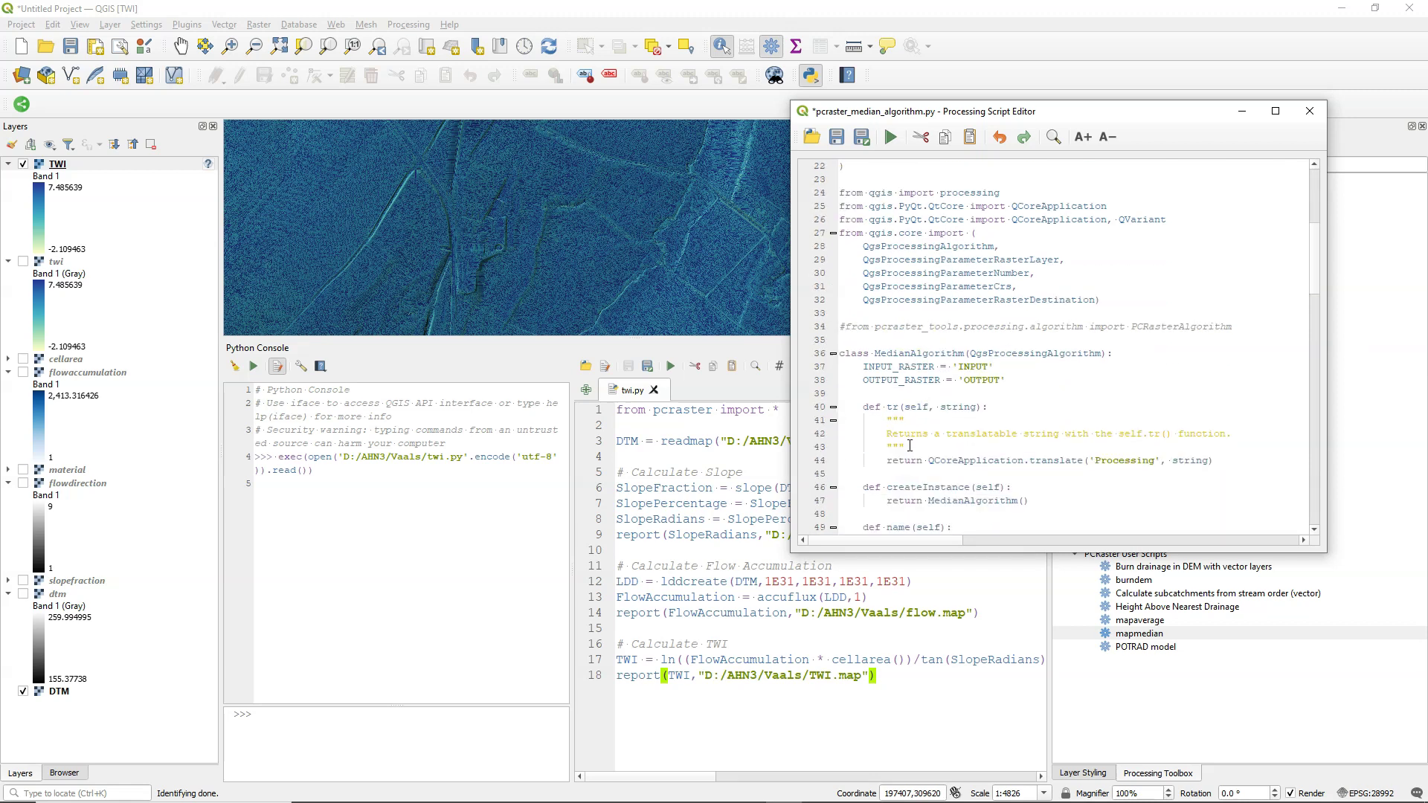
scroll(908, 444, "down", 3)
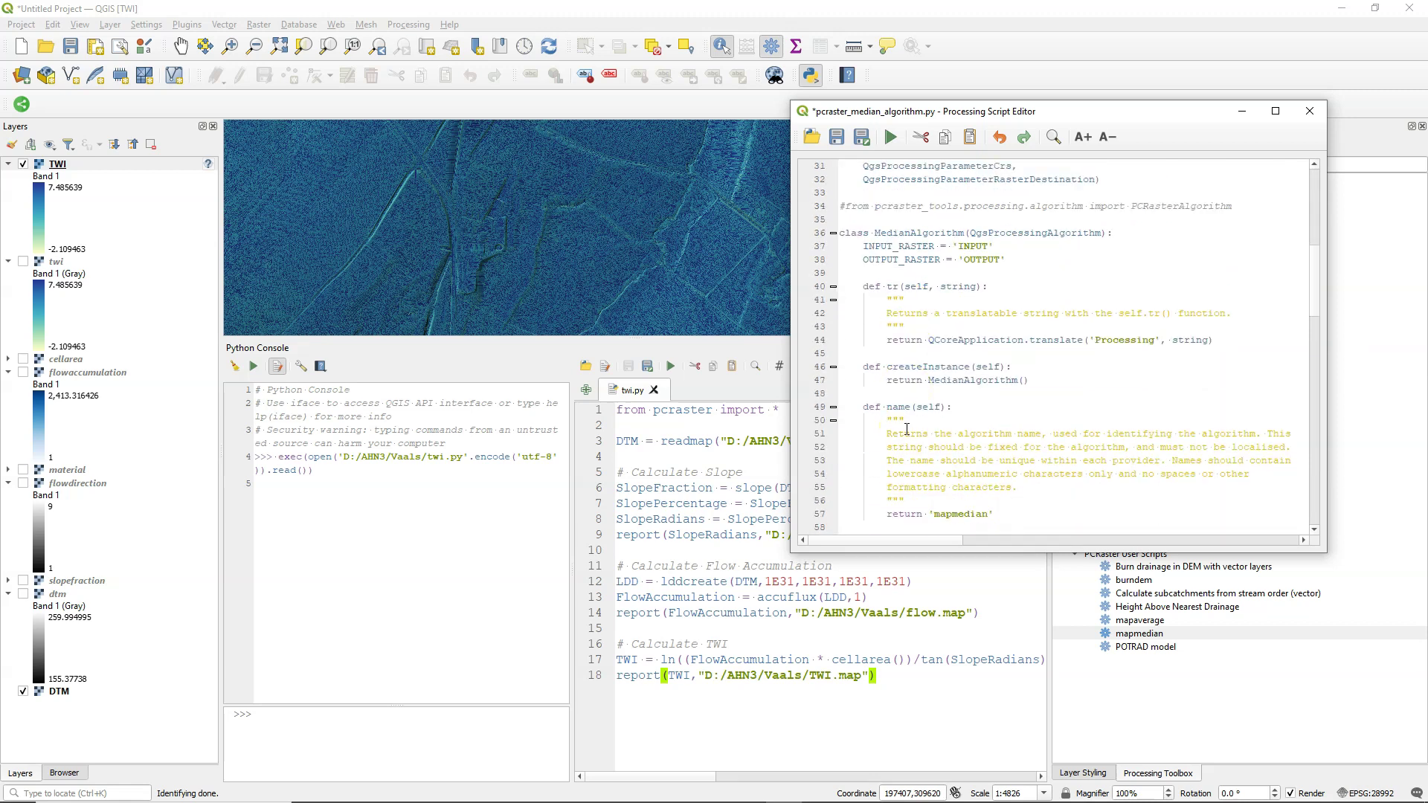
left_click_drag(791, 351, 557, 340)
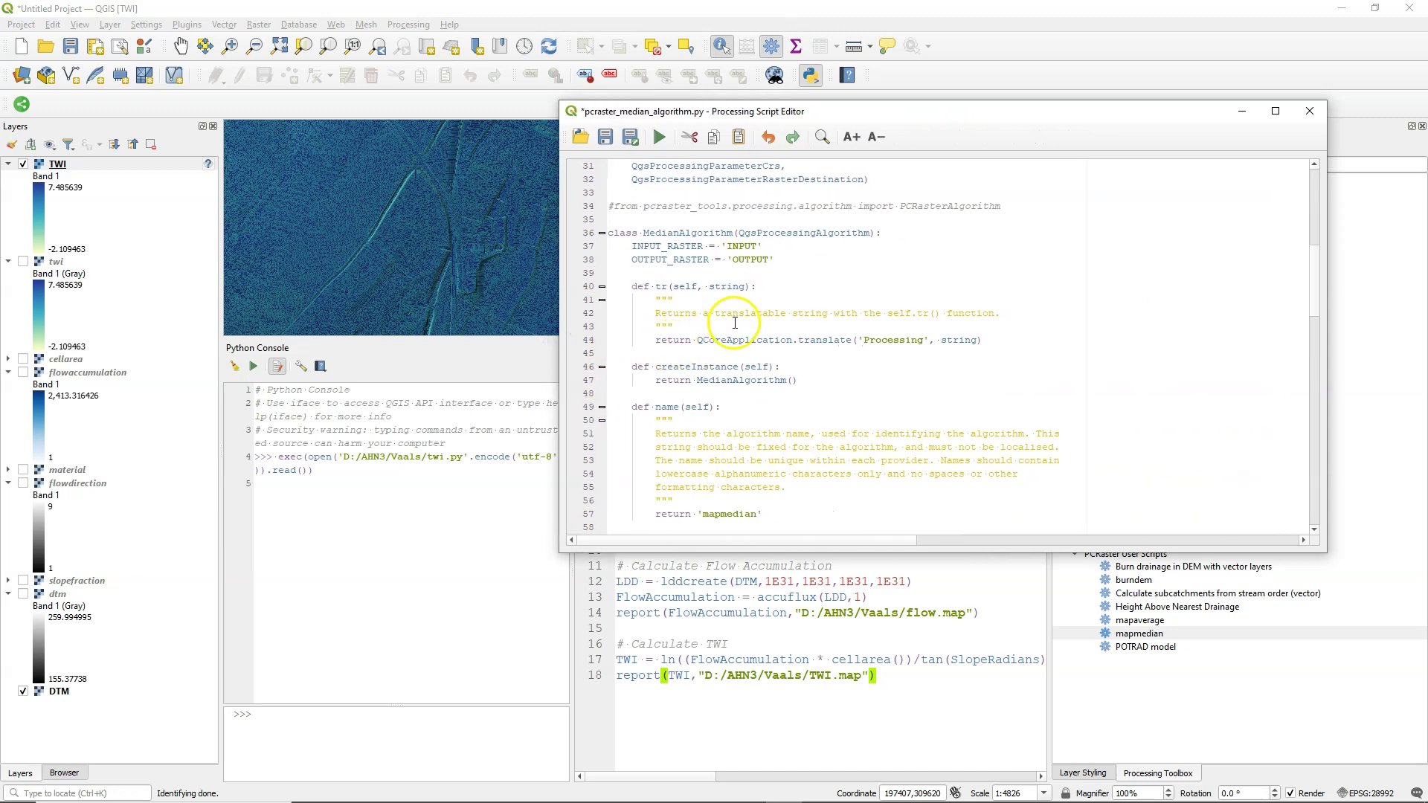
Step: Rename MedianAlgorithm to TwiAlgorithm in the class definition and createInstance return
scroll(765, 324, "up", 5)
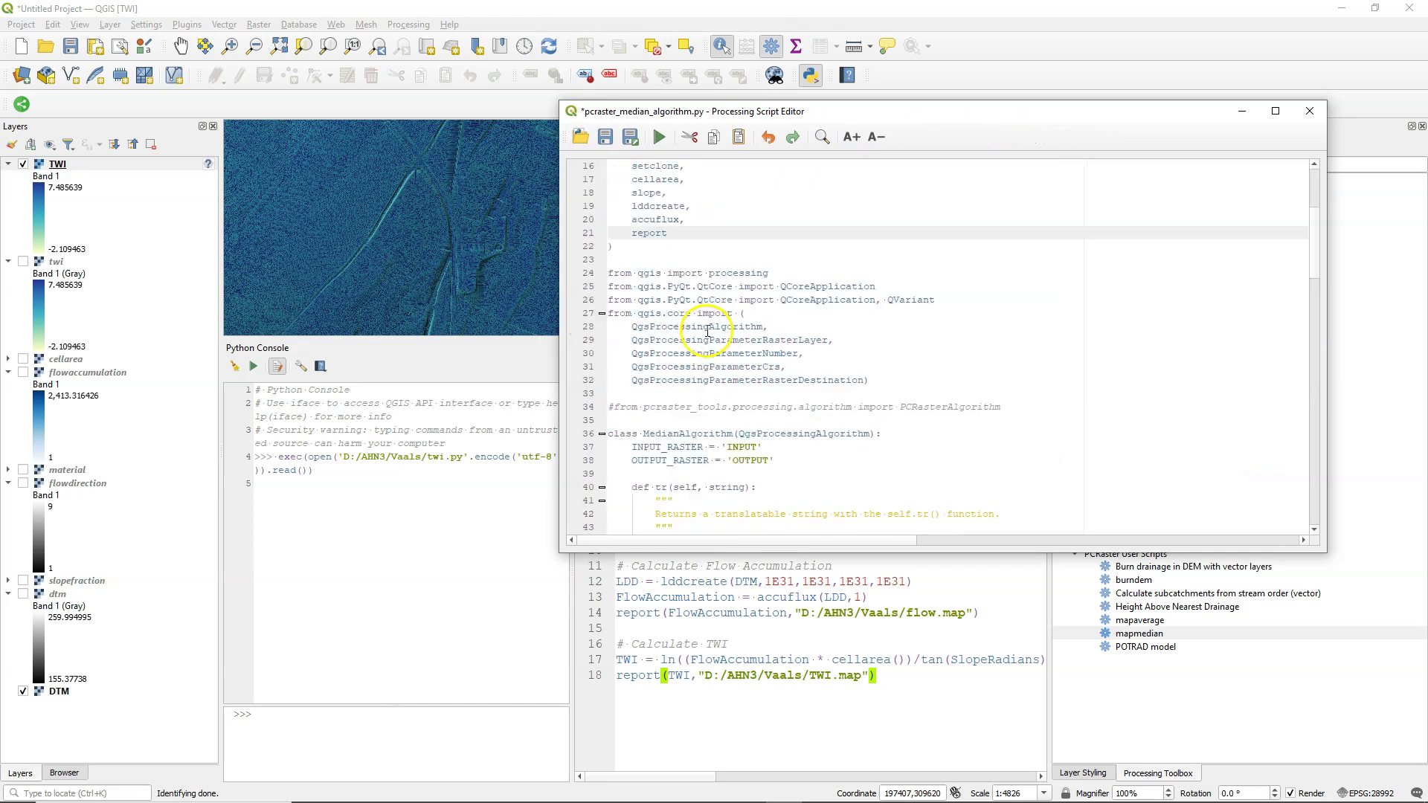
scroll(766, 324, "down", 2)
left_click_drag(644, 354, 677, 354)
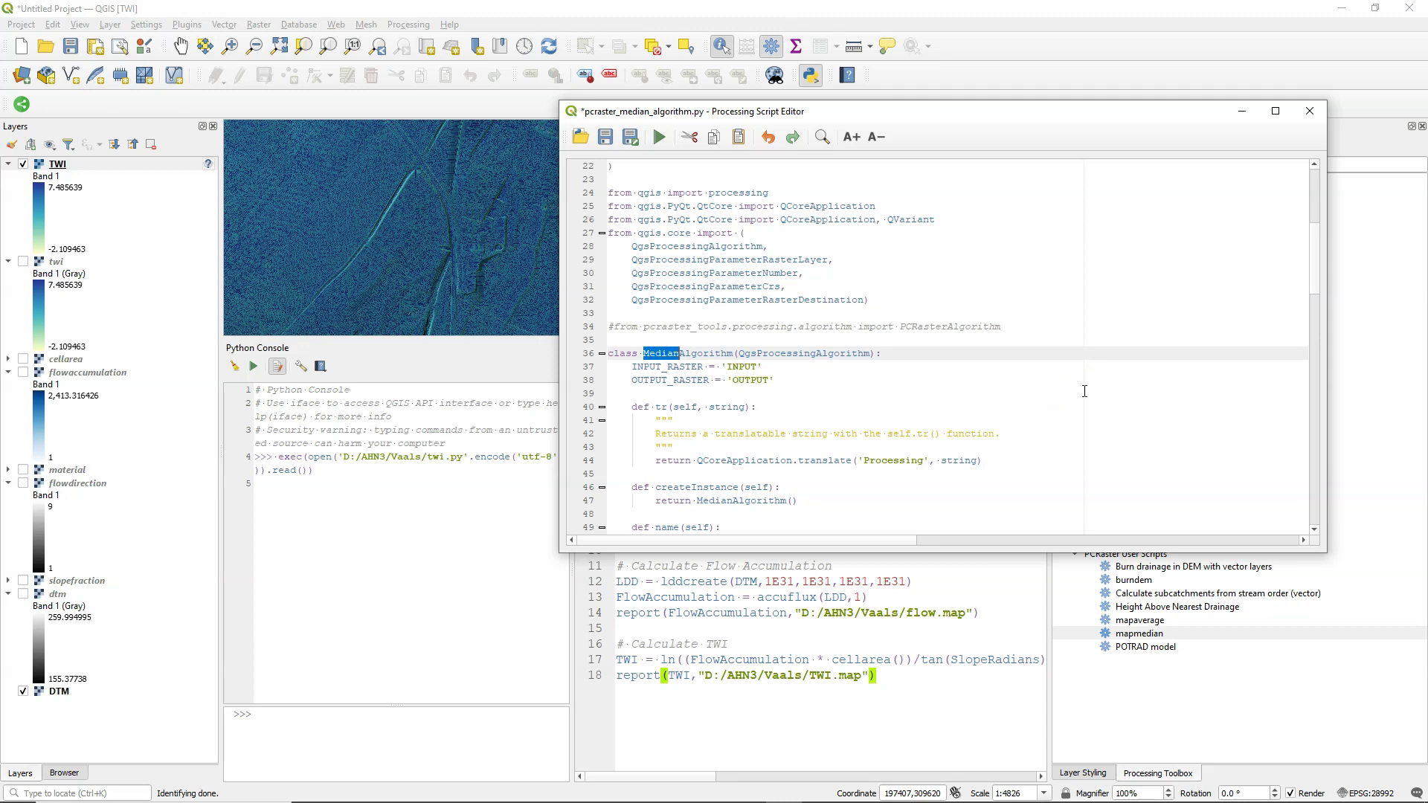
type("Twi")
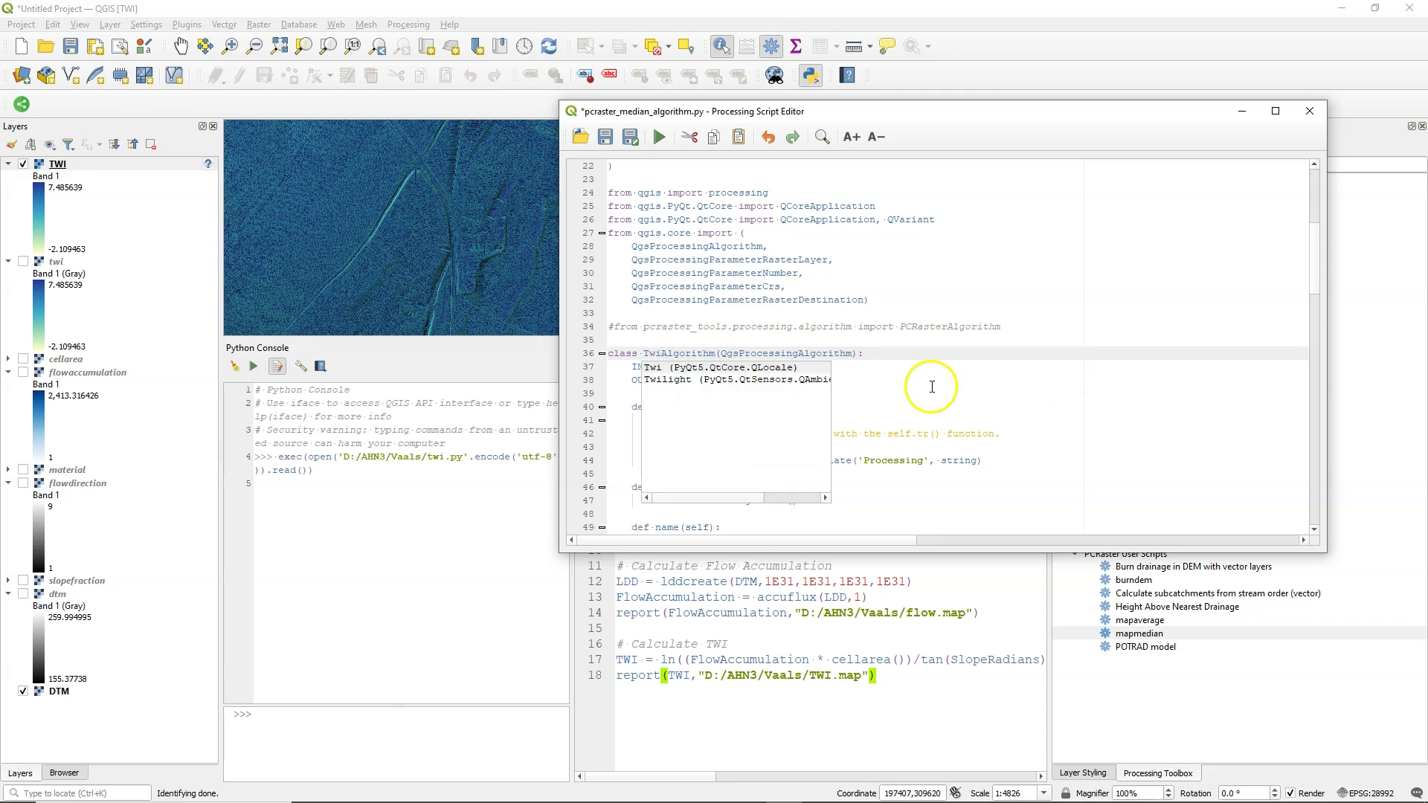
left_click(931, 387)
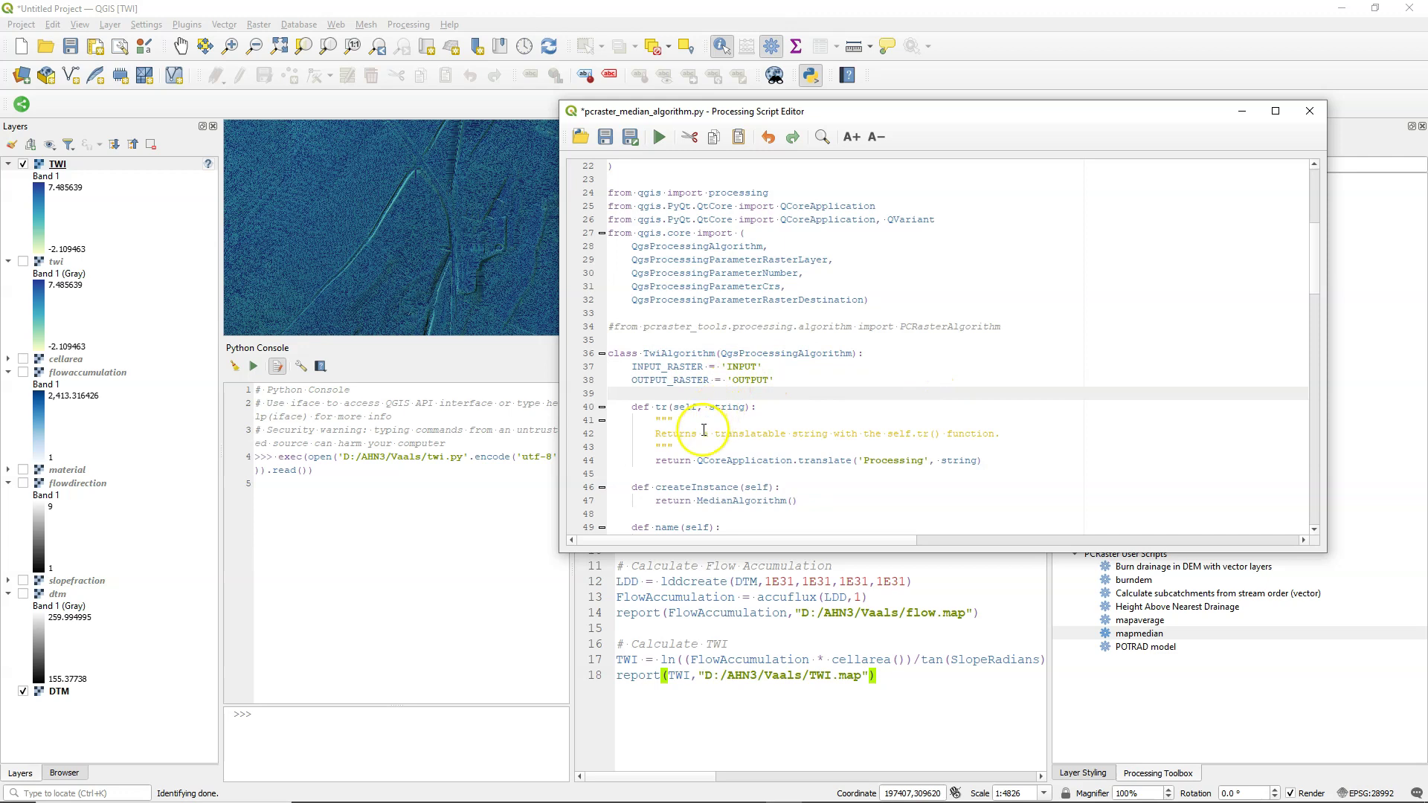
scroll(704, 430, "down", 1)
left_click_drag(696, 461, 734, 462)
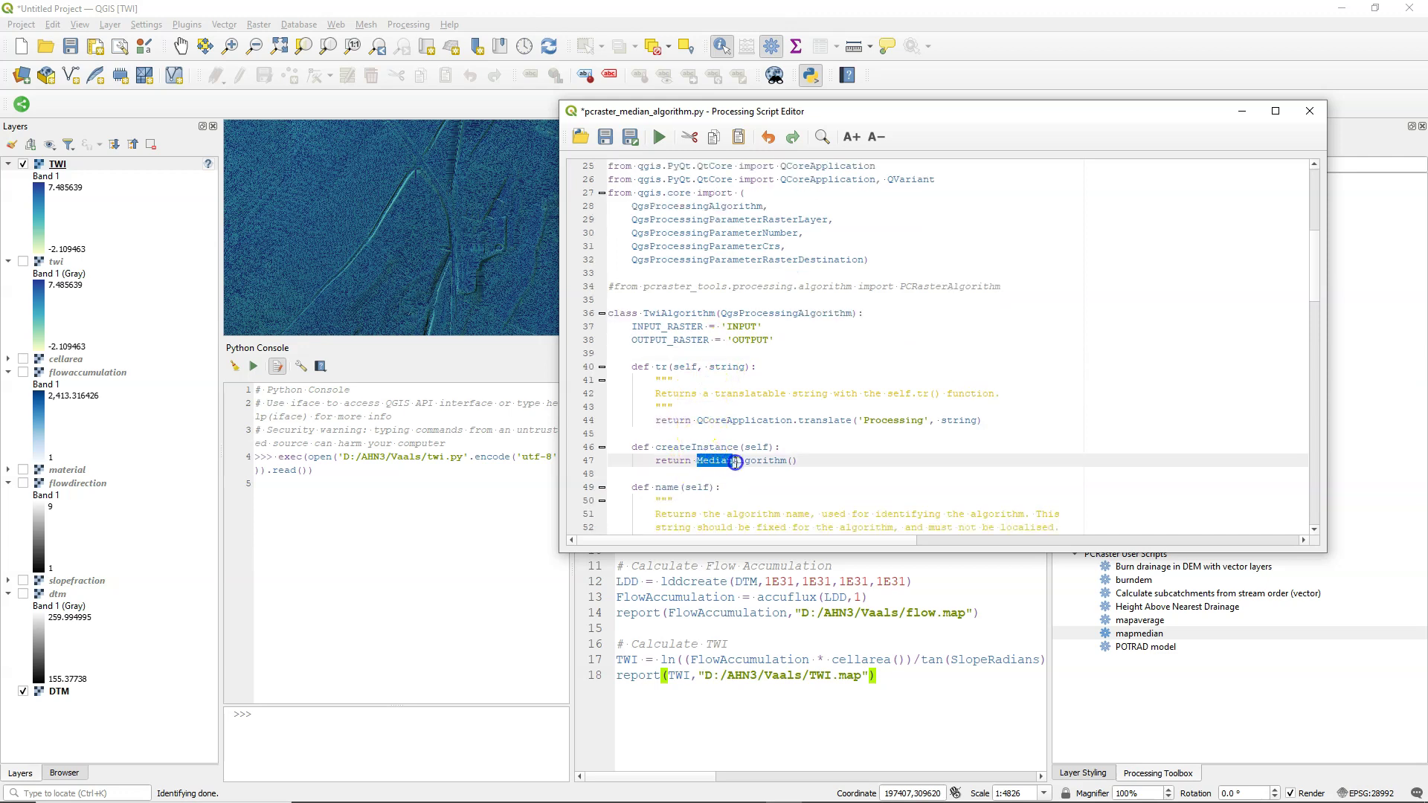
type("Twi")
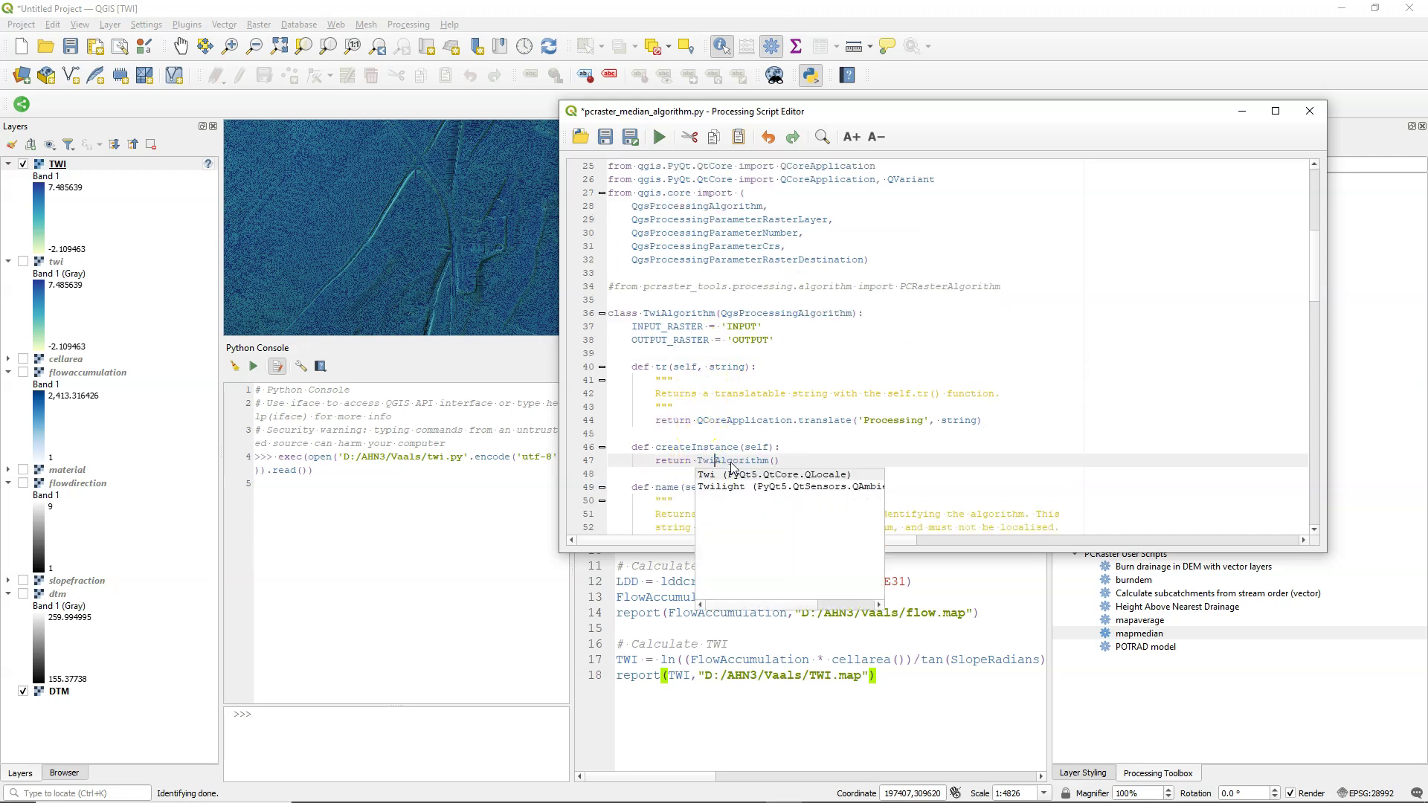
left_click(778, 447)
Step: Set name() to 'twi' and displayName() to 'Topographic Wetness Index'
scroll(781, 443, "down", 3)
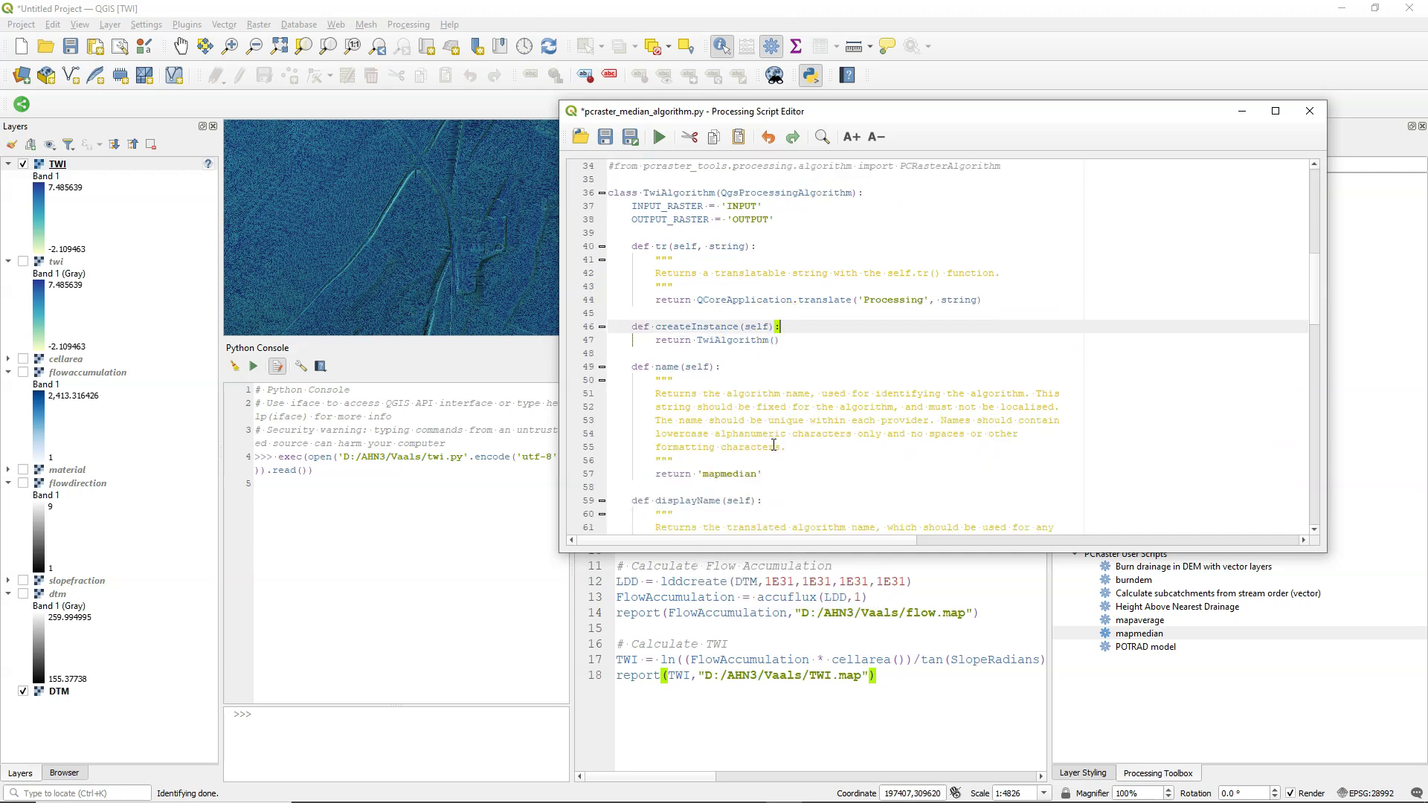
scroll(782, 437, "down", 1)
left_click_drag(700, 434, 760, 437)
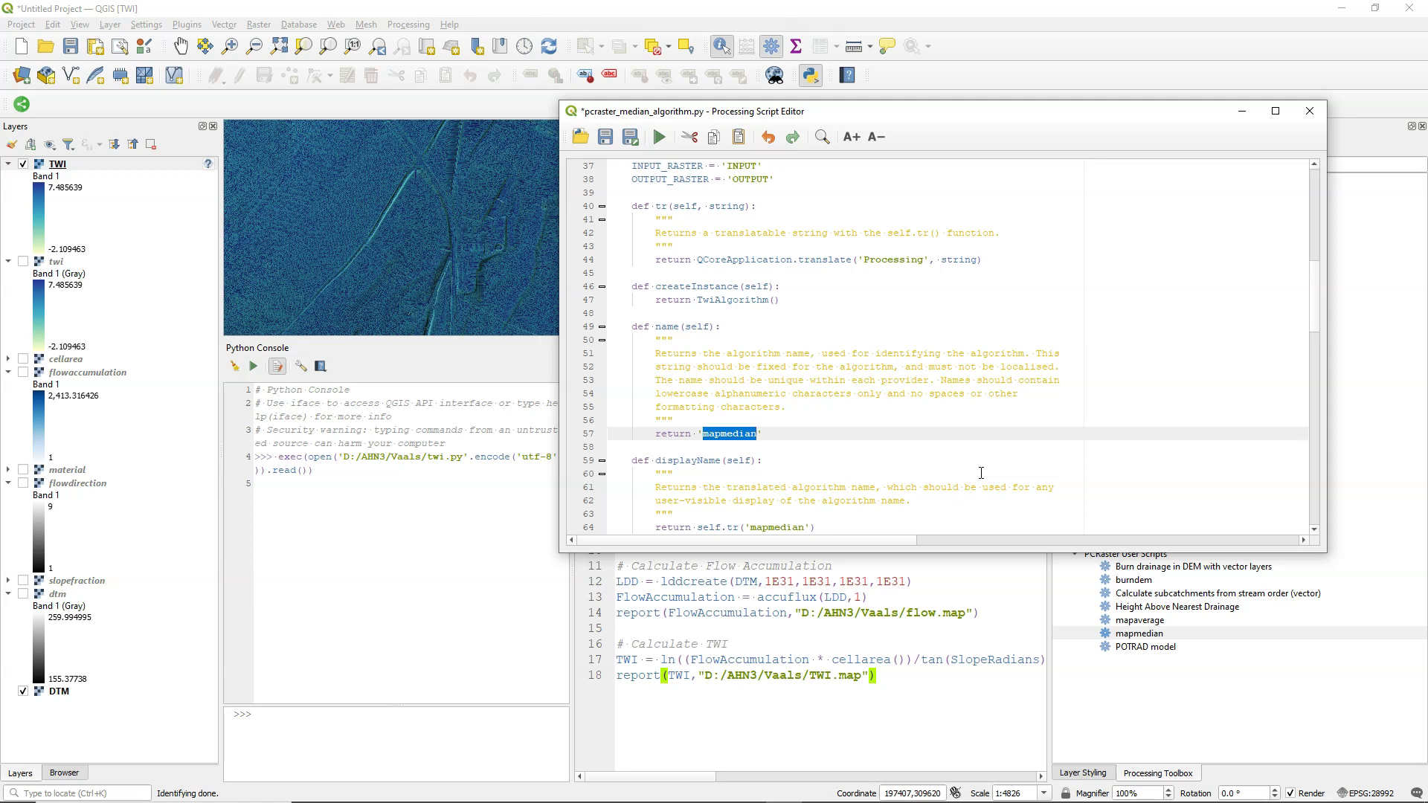
type("twi")
left_click(980, 473)
scroll(974, 473, "down", 2)
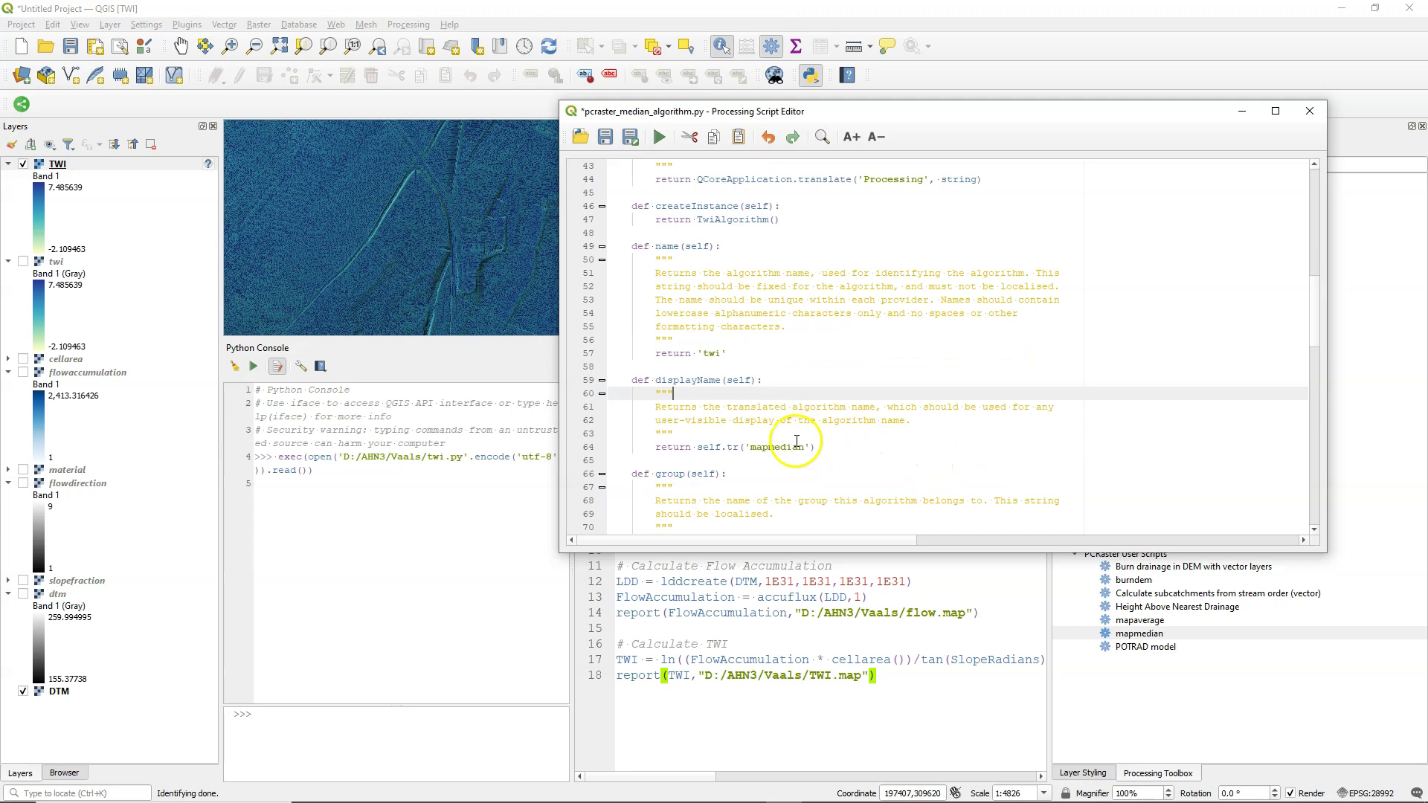
left_click(767, 446)
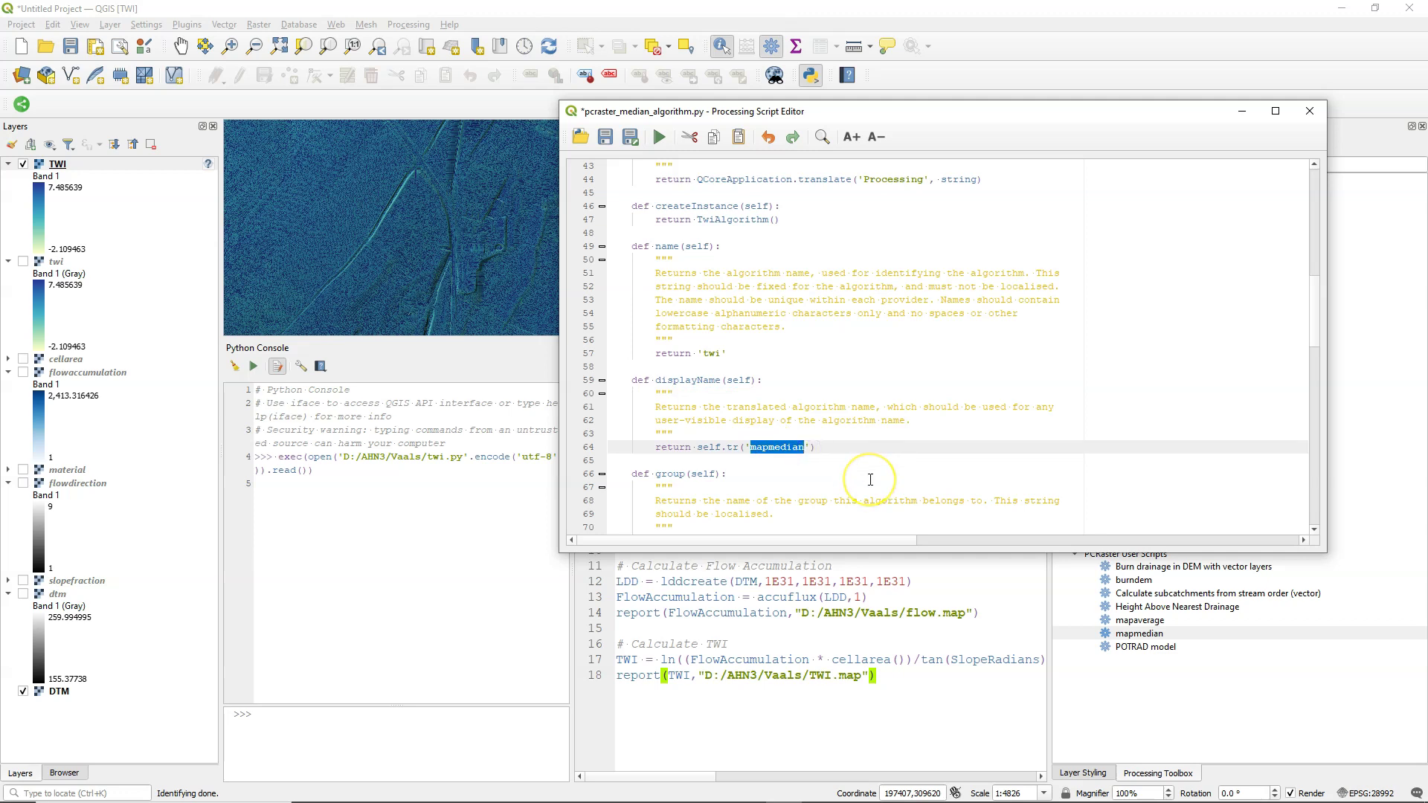
type("Topographic Wetnes")
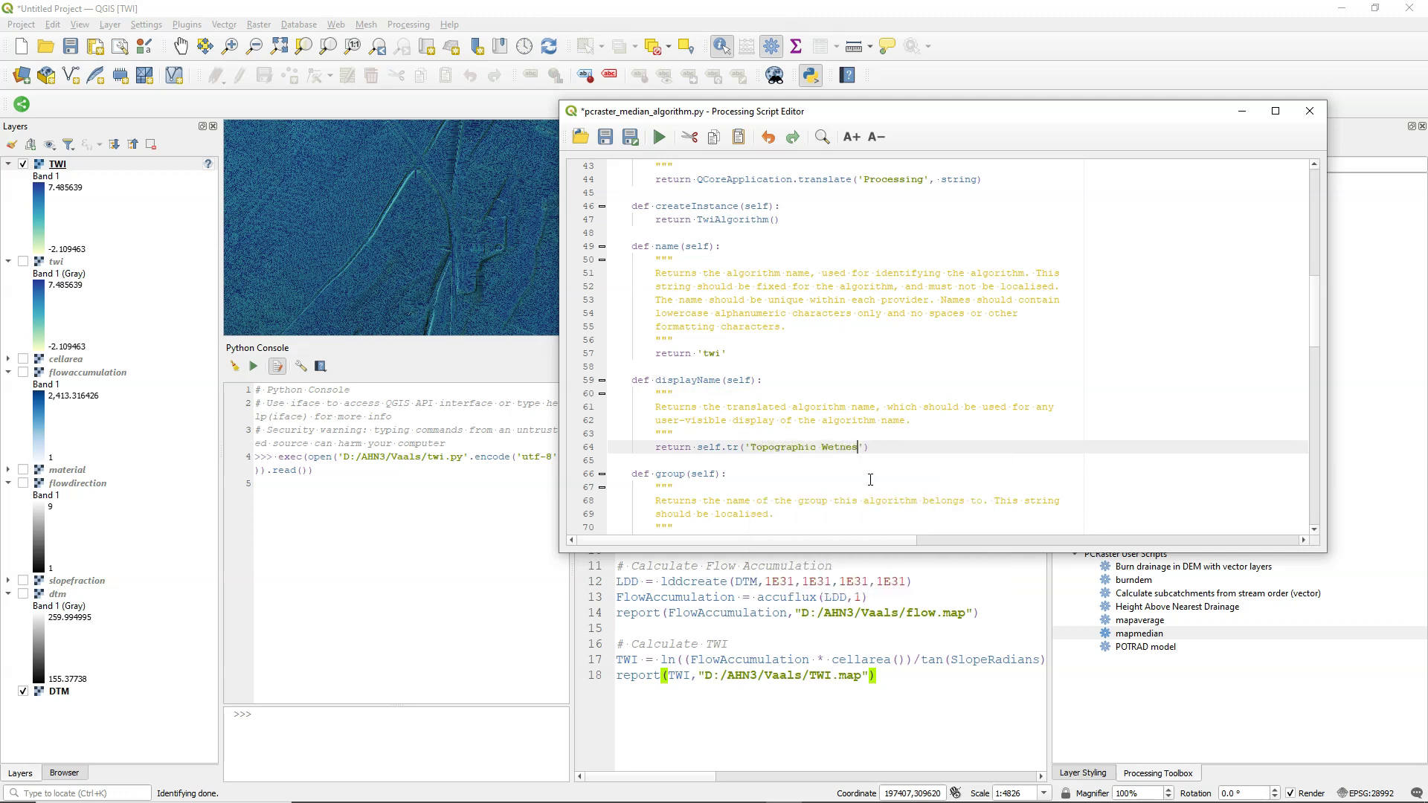
type("s Index")
left_click(783, 448)
key("Down")
key("Down")
key("Down")
scroll(781, 446, "down", 2)
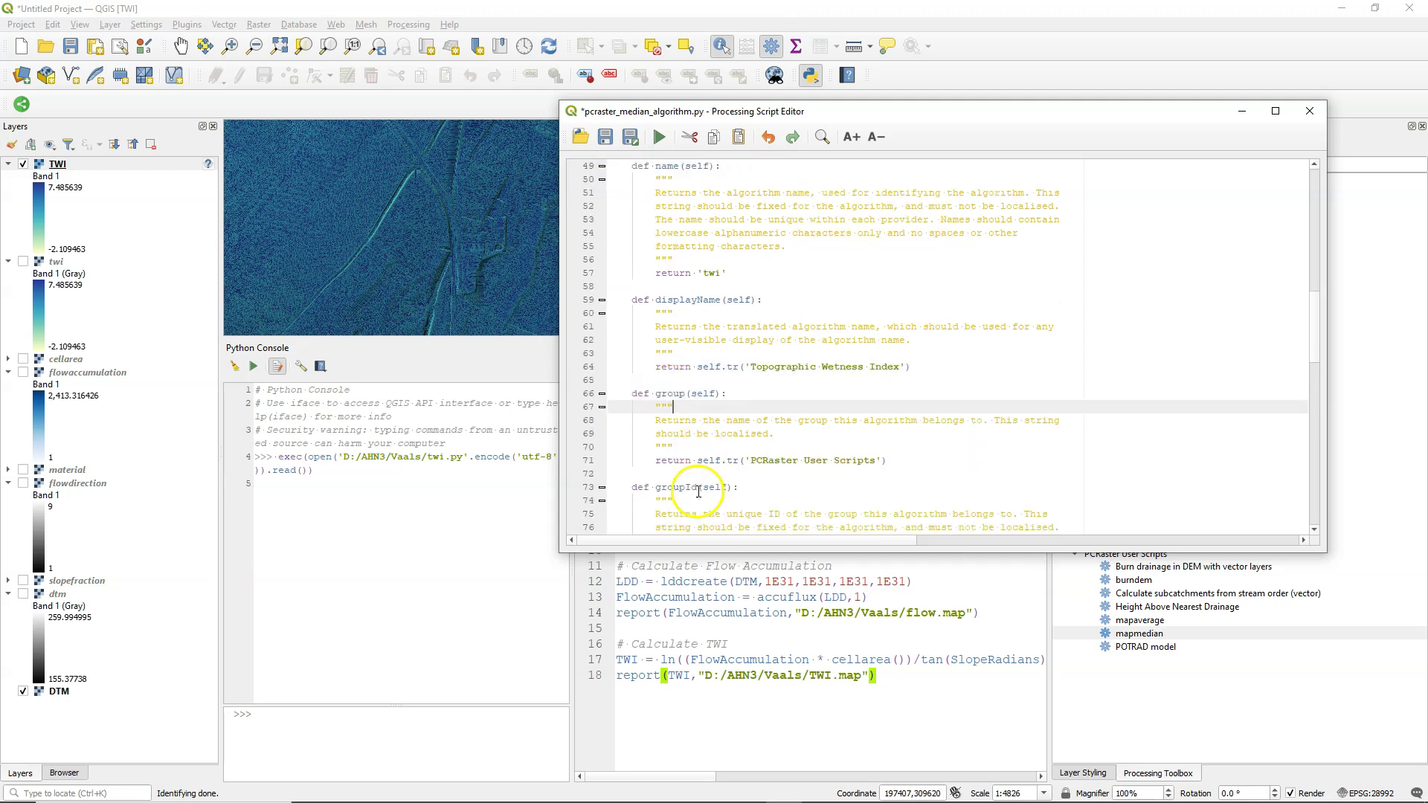
scroll(783, 474, "down", 4)
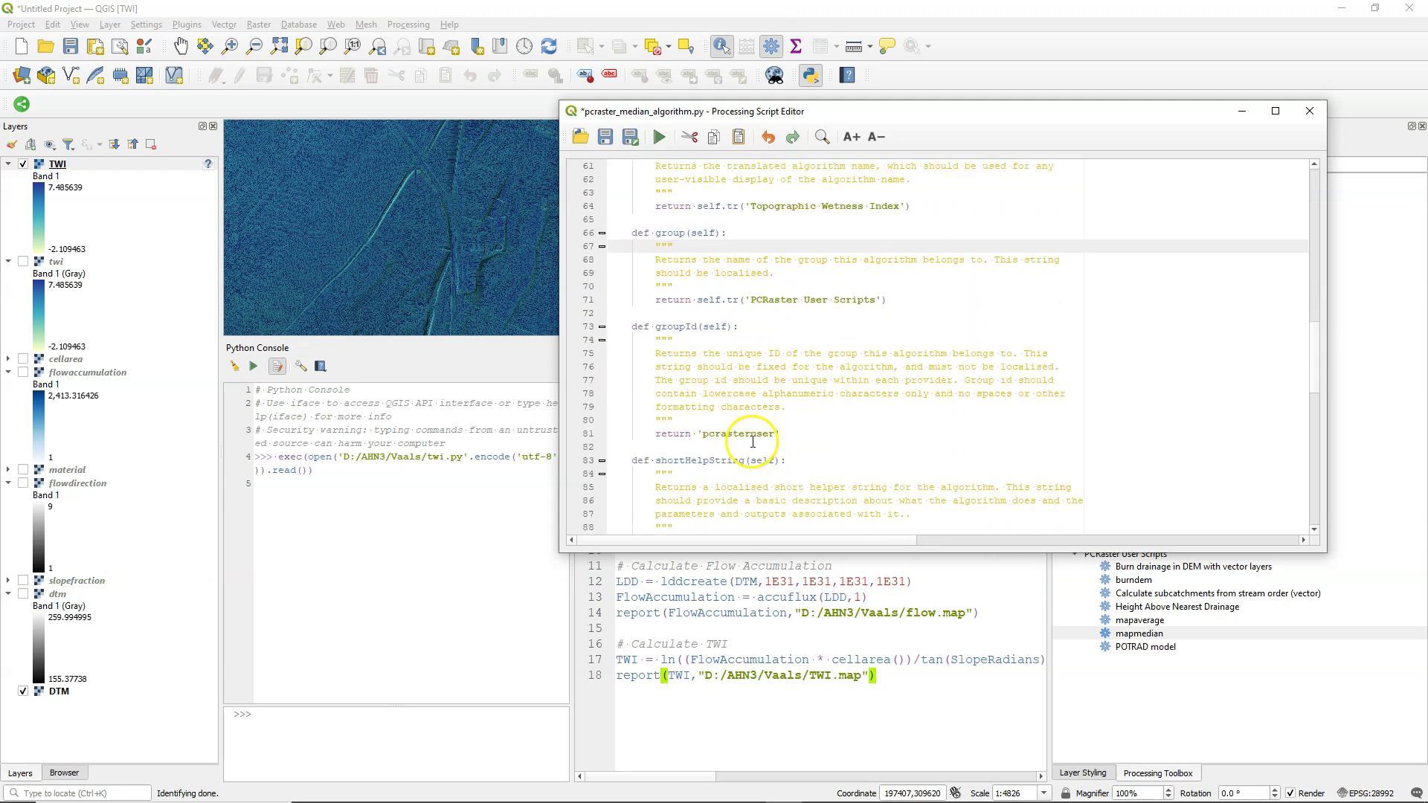
scroll(746, 436, "down", 4)
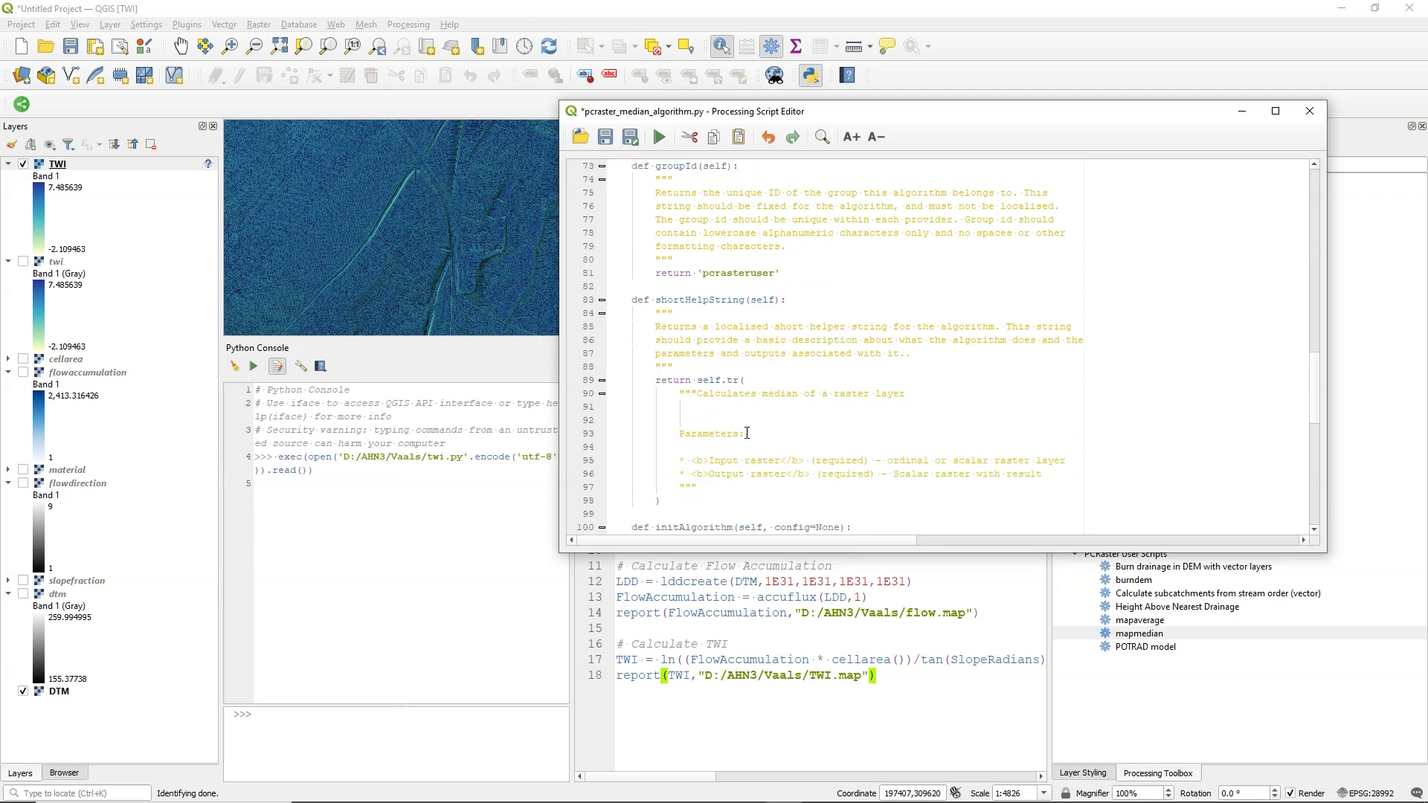
Step: Rewrite the help text to describe computing the Topographic Wetness Index from a DTM, with DTM input and TWI output
left_click_drag(763, 394, 915, 399)
type("the ")
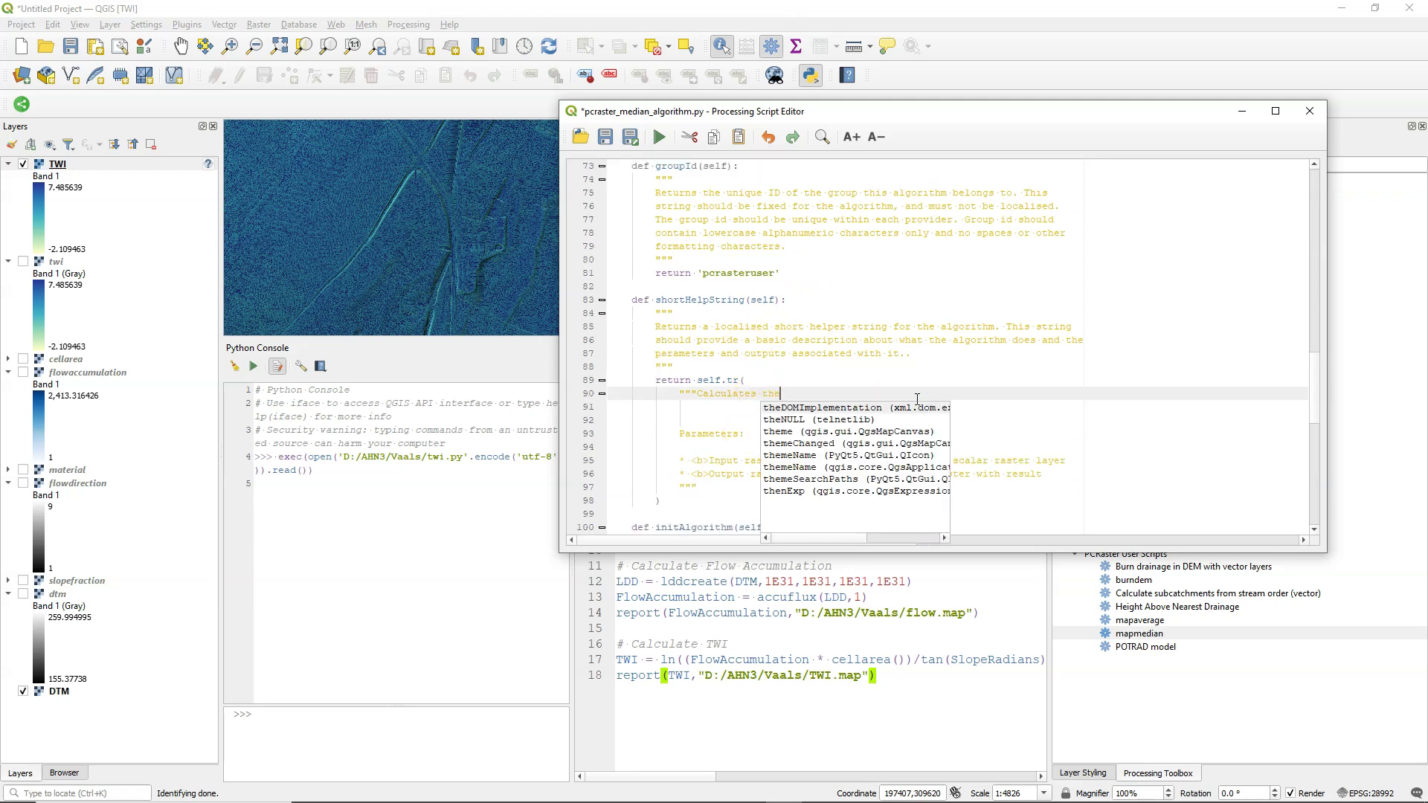
type("Topogra")
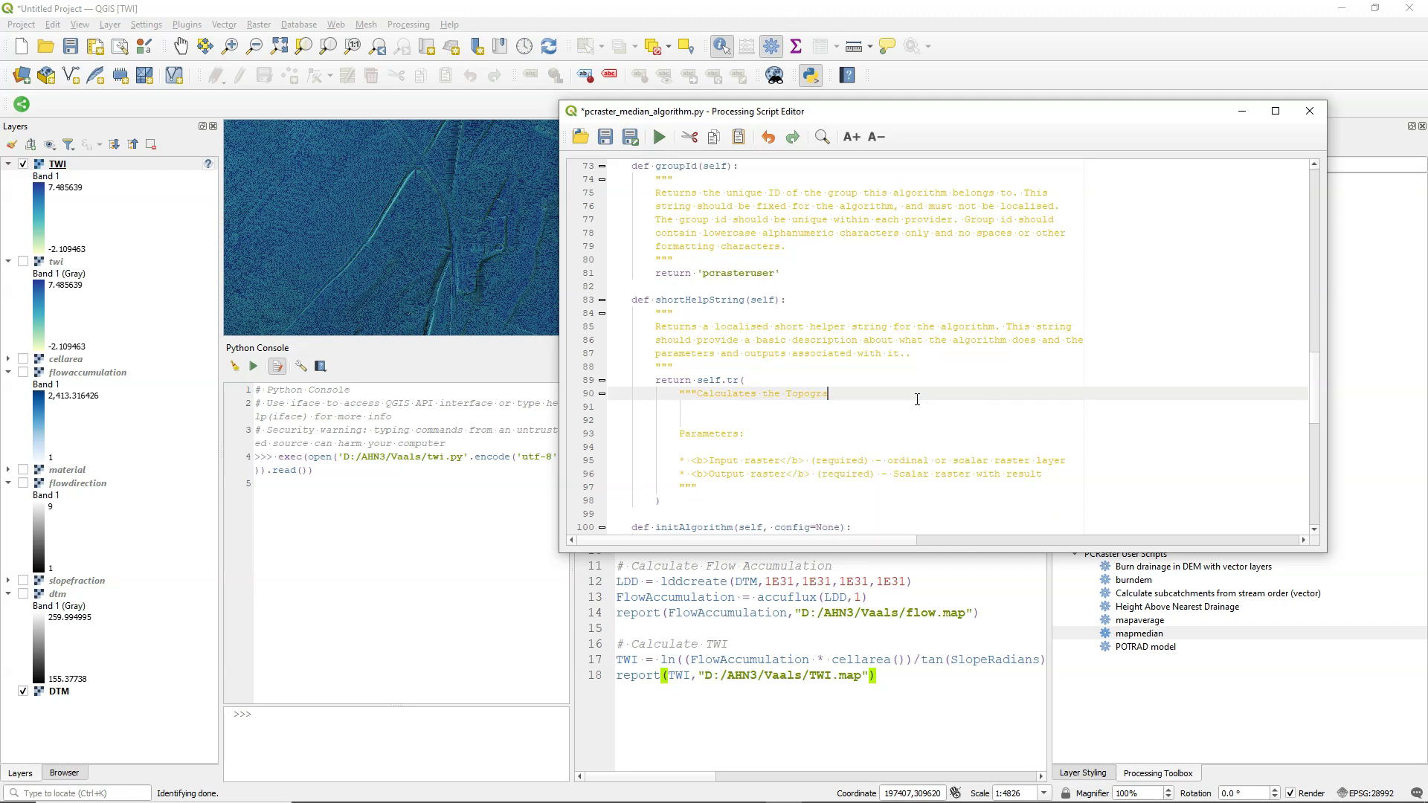
type("phic Wetness Index (")
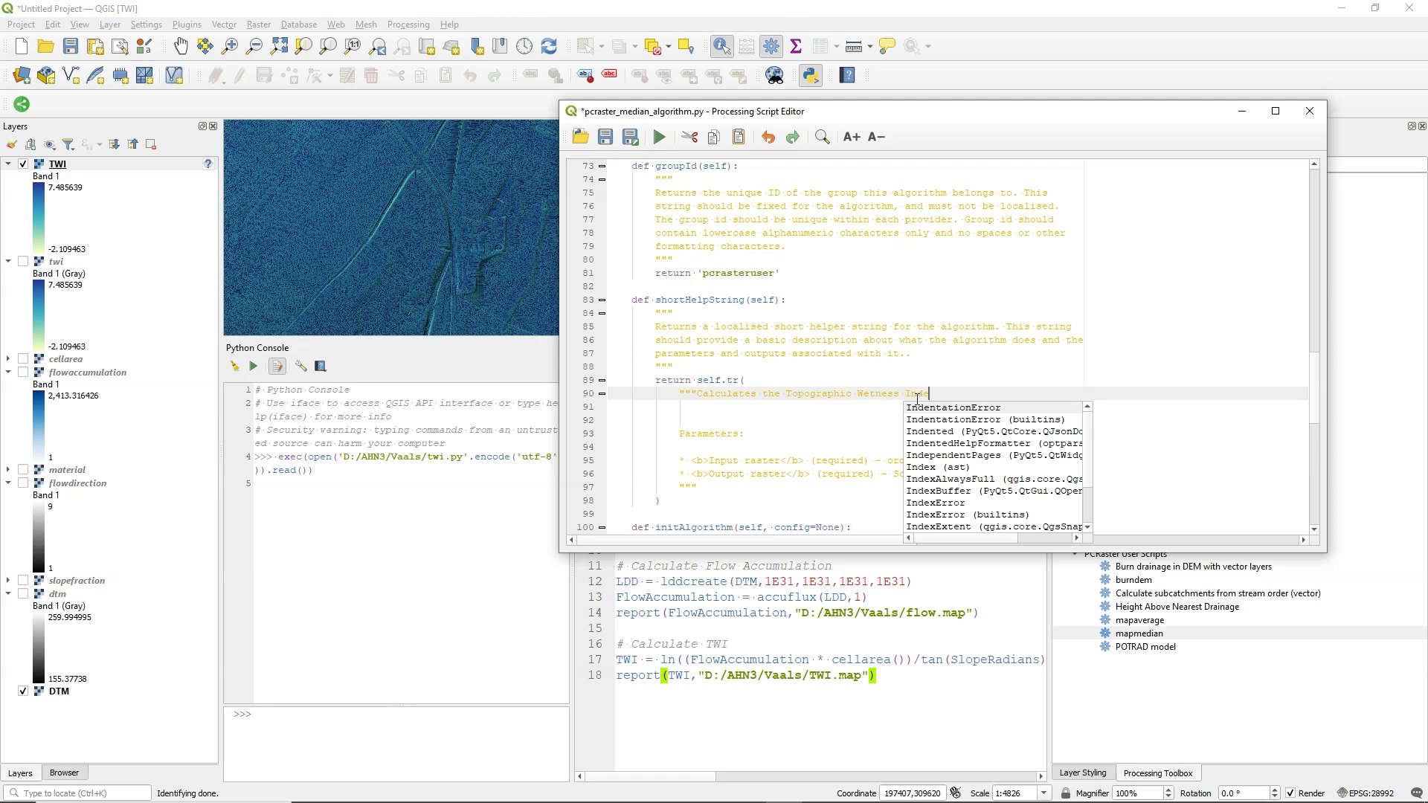
type("TWOI")
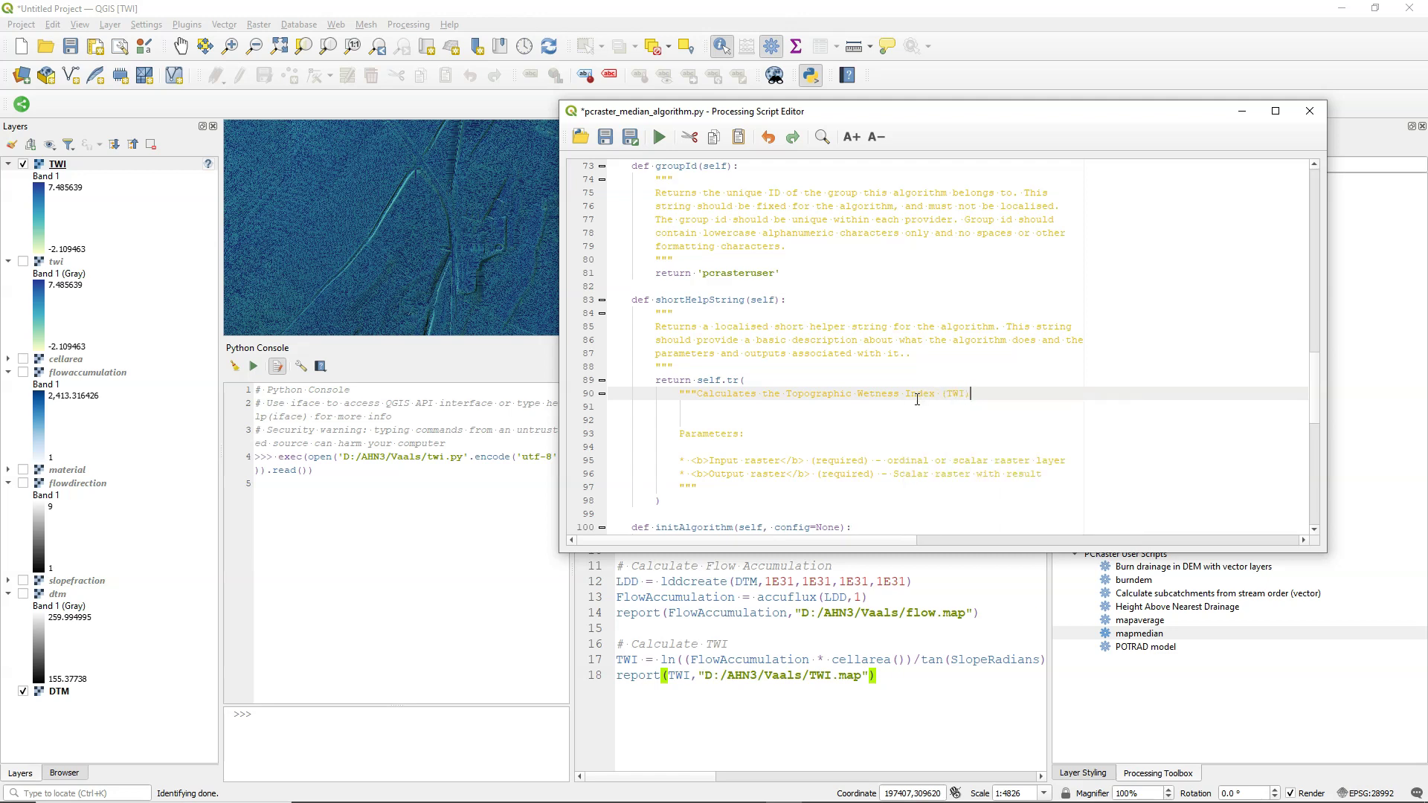
type(" from a DTM")
left_click(744, 432)
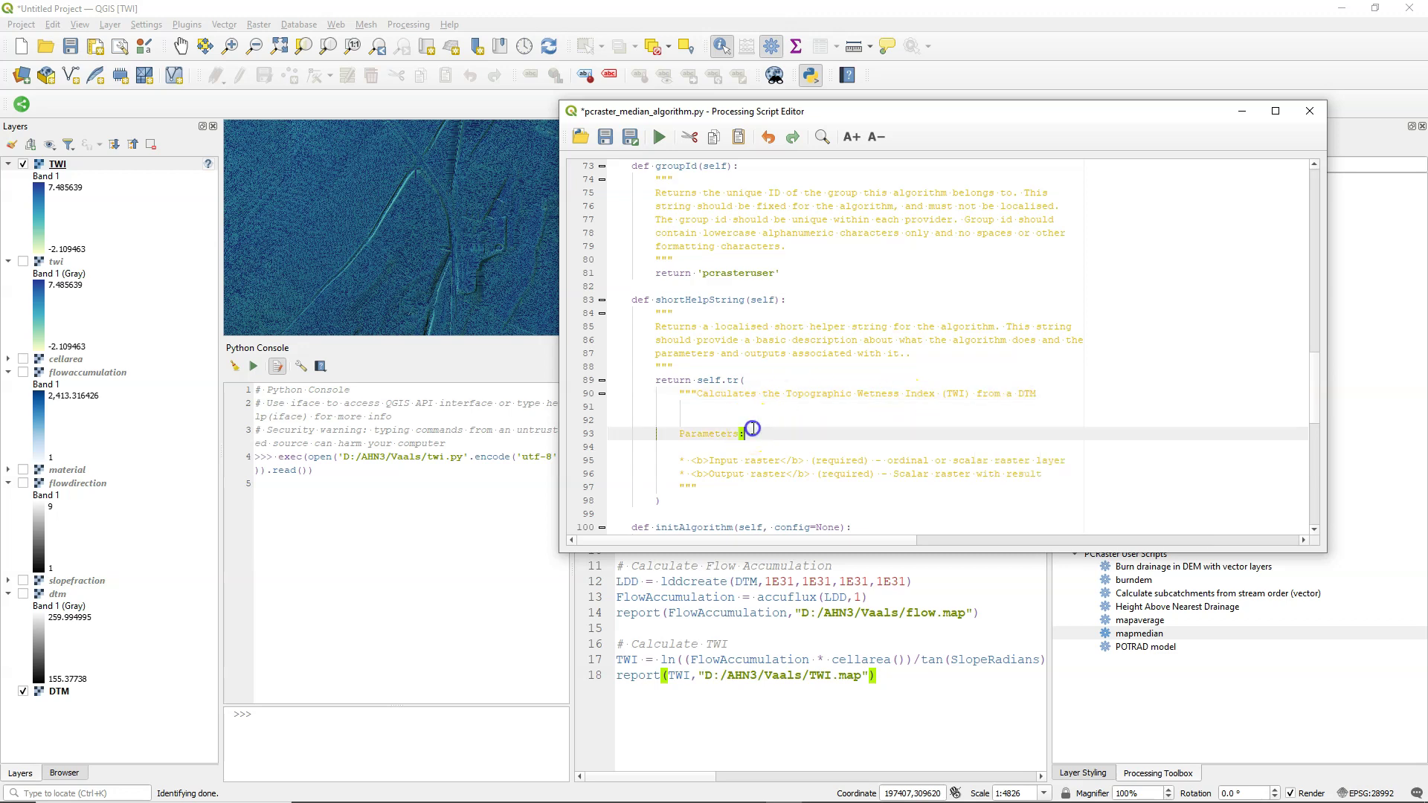
left_click(889, 461)
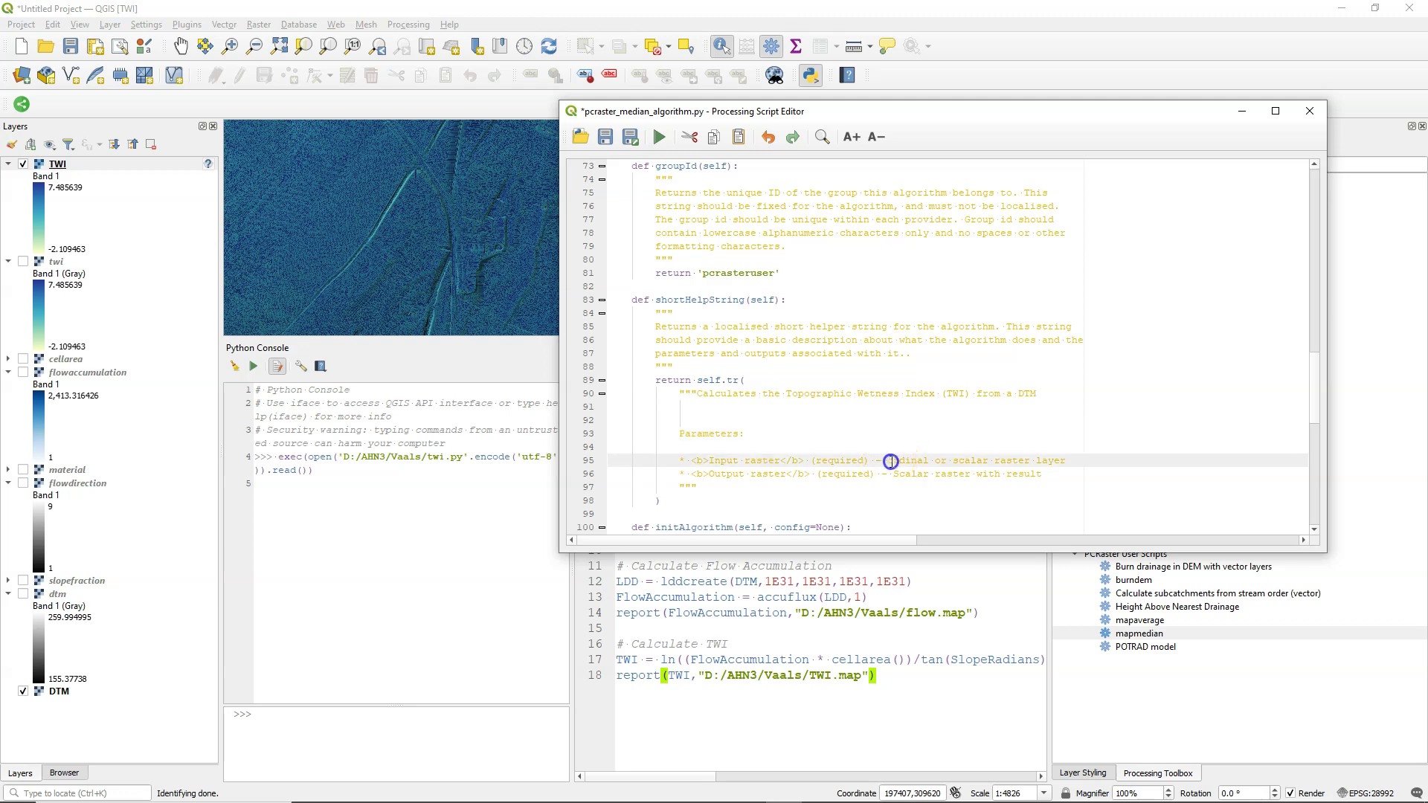
left_click_drag(890, 461, 944, 462)
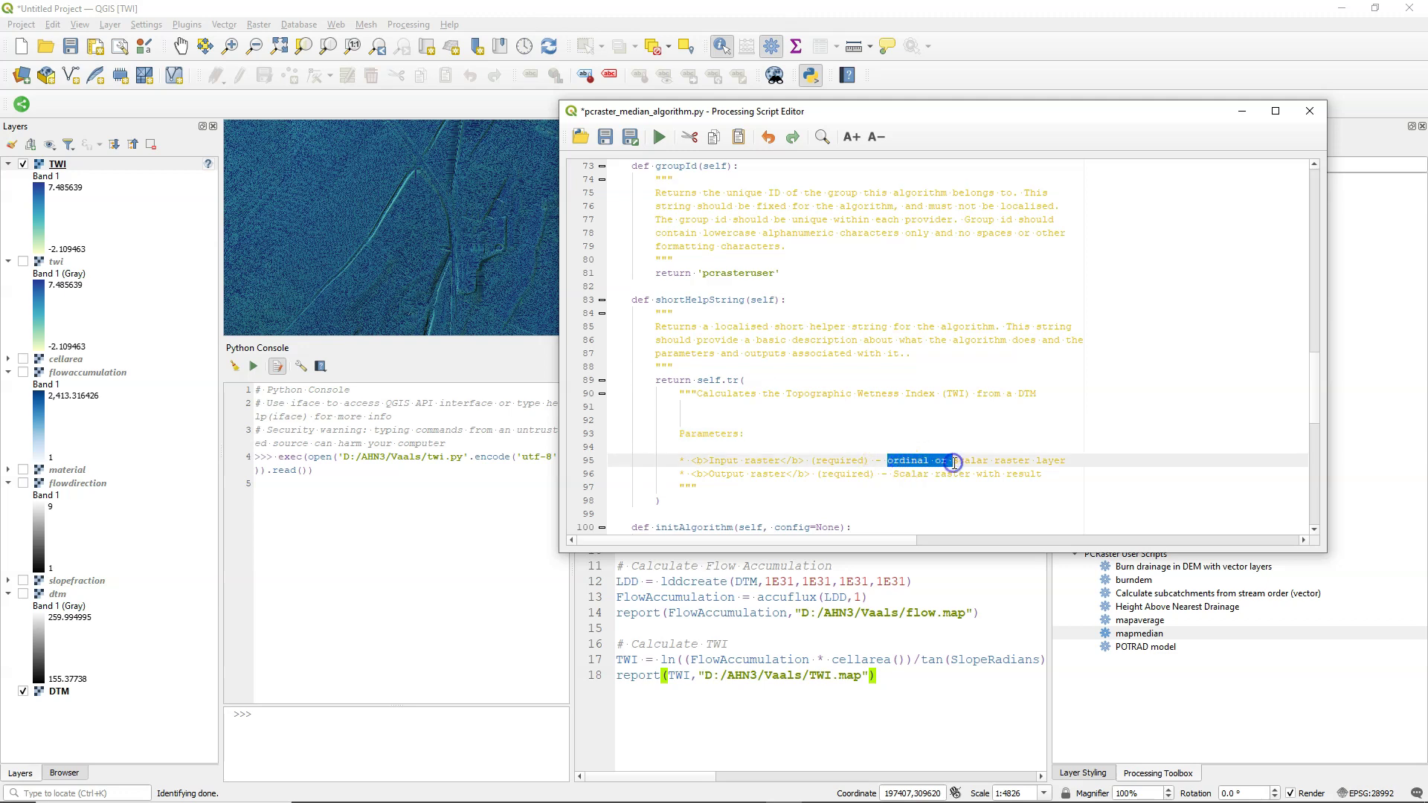
key("BackSpace")
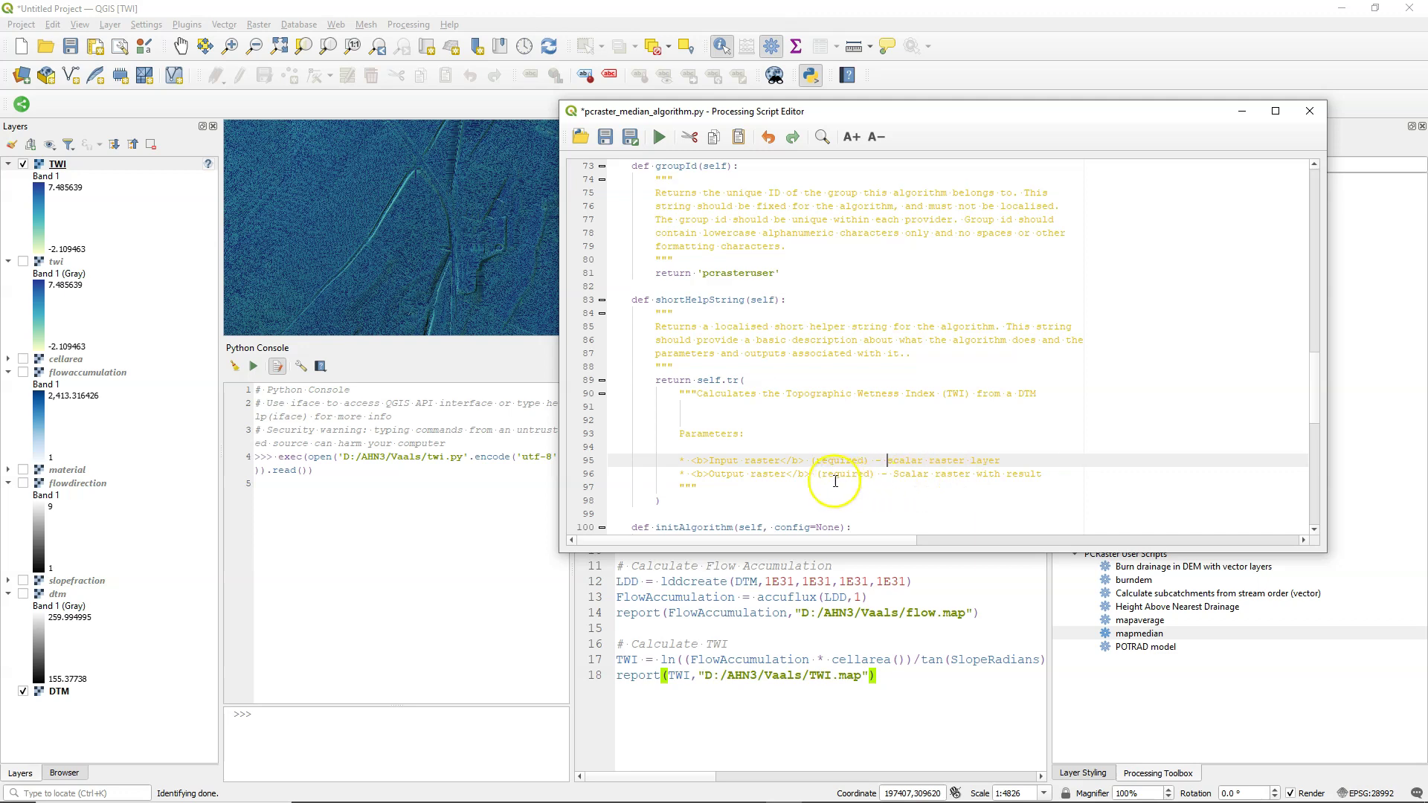
left_click_drag(744, 461, 779, 461)
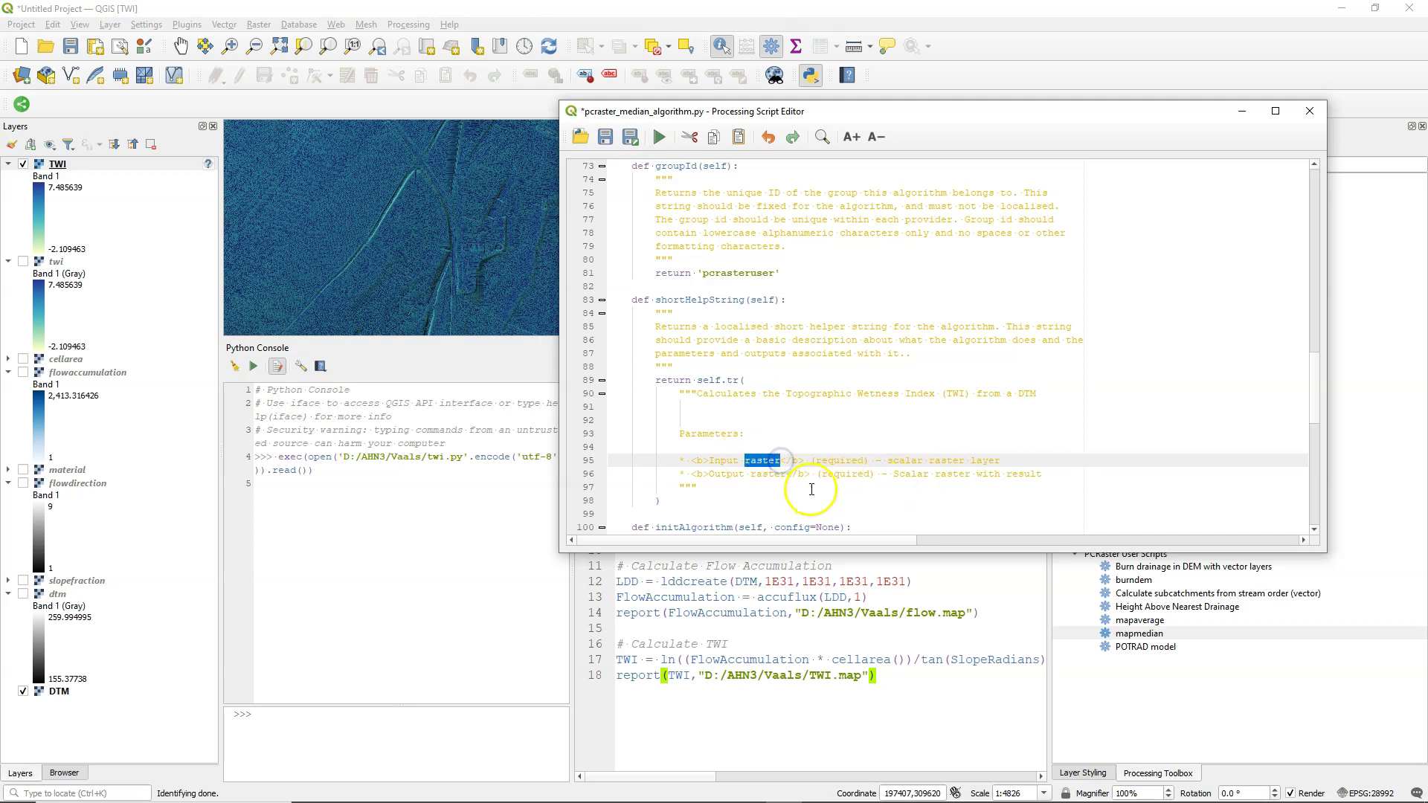
type("DTM")
left_click(754, 473)
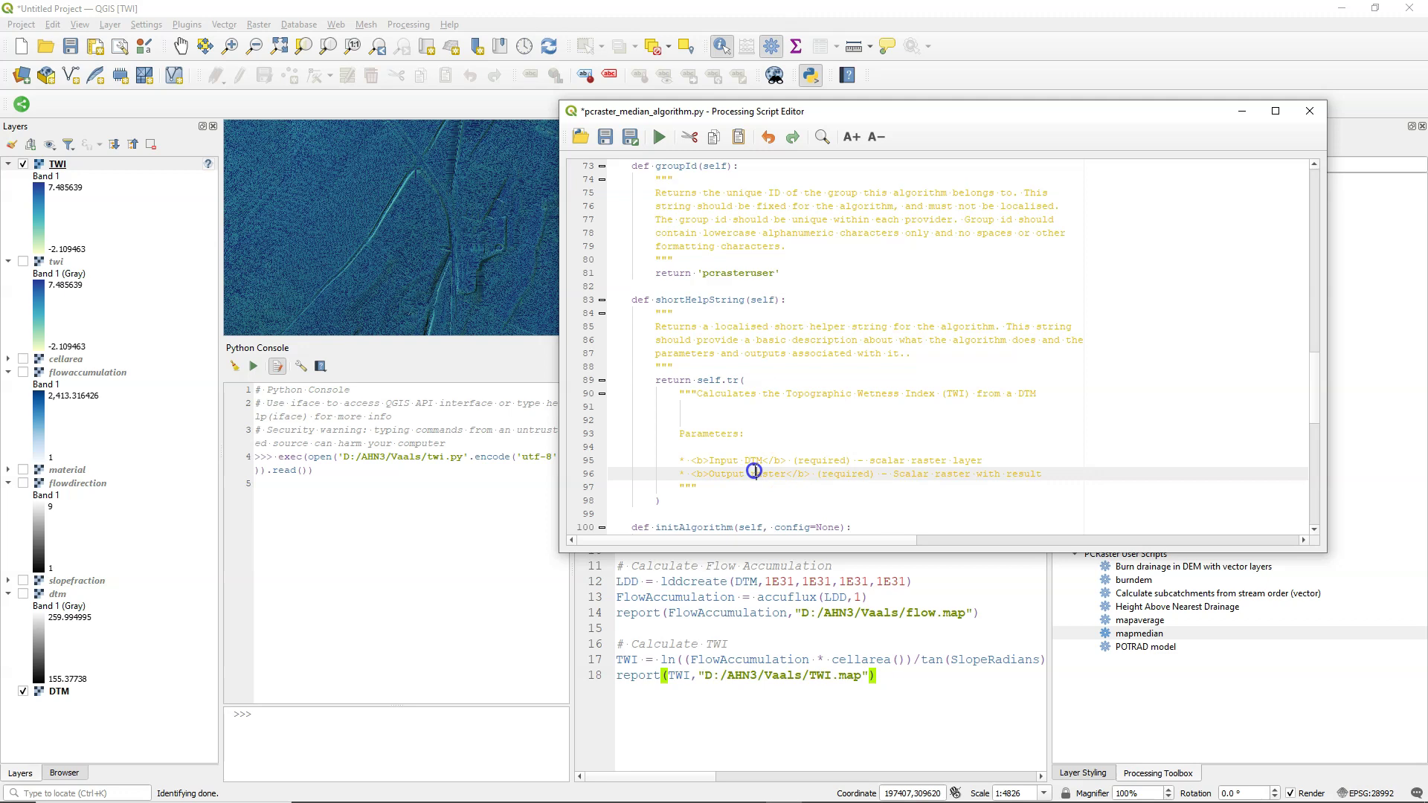
left_click_drag(752, 473, 788, 473)
type("TWI")
left_click(916, 473)
Step: Relabel the input parameter 'DTM layer' and the output parameter 'Output TWI layer'
scroll(730, 469, "down", 1)
scroll(726, 436, "down", 5)
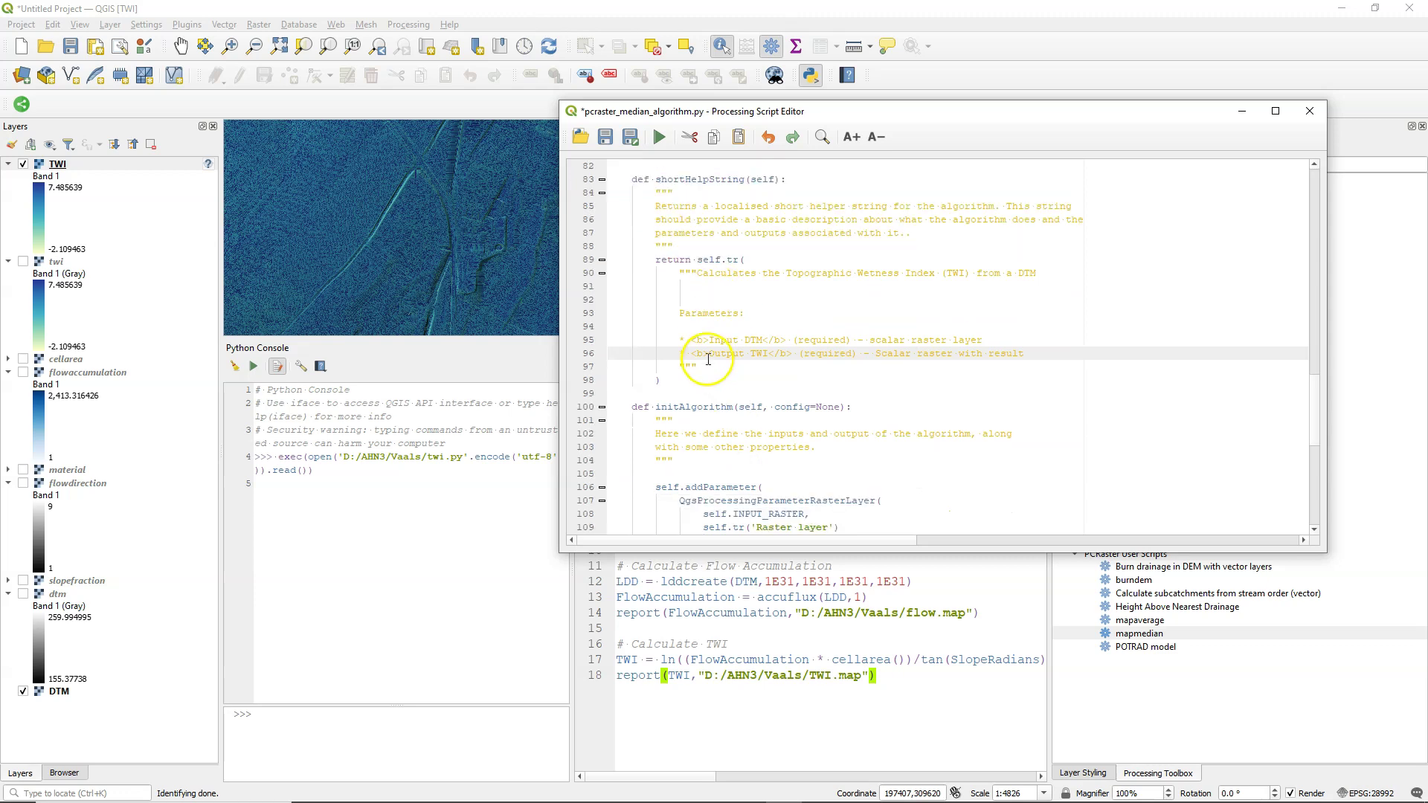
scroll(707, 366, "down", 1)
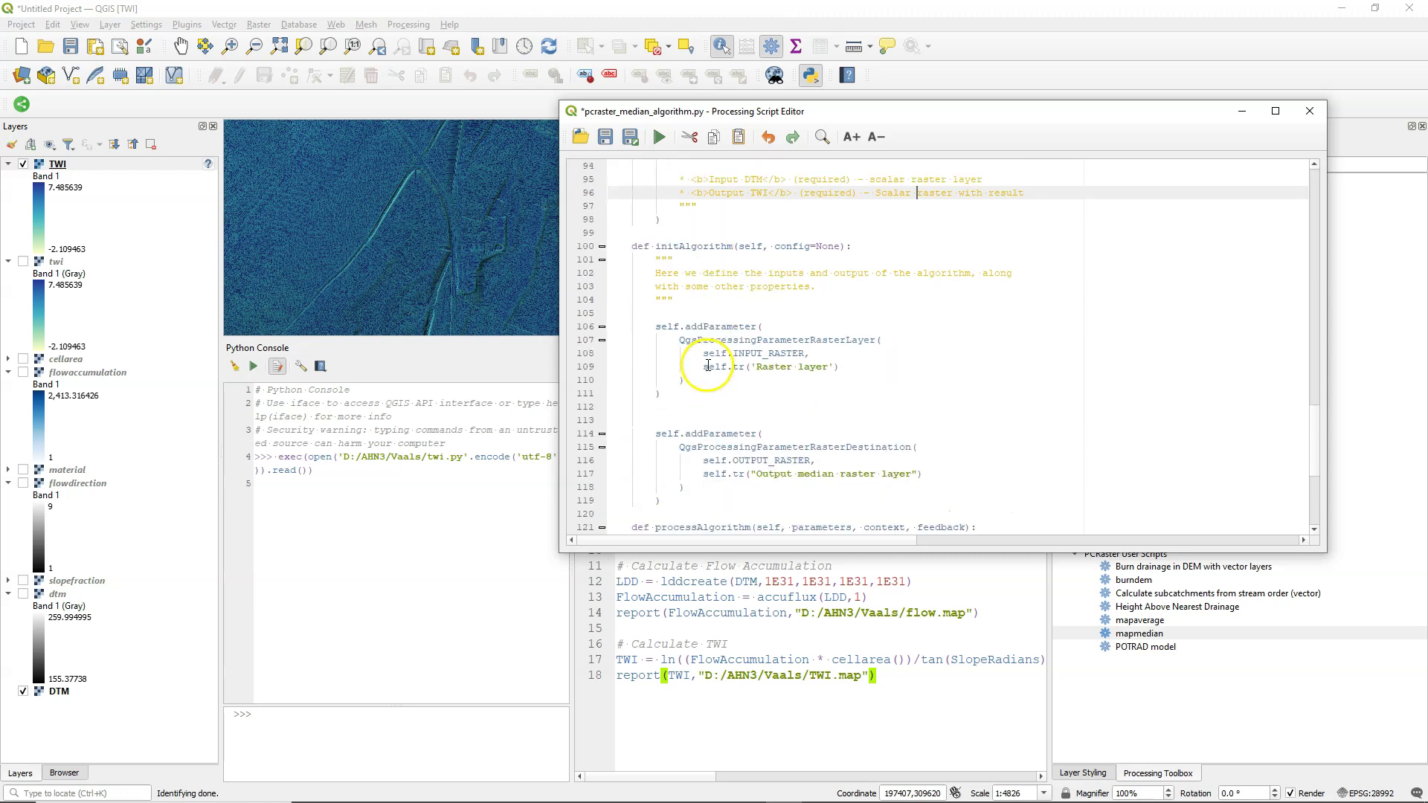
double_click(784, 366)
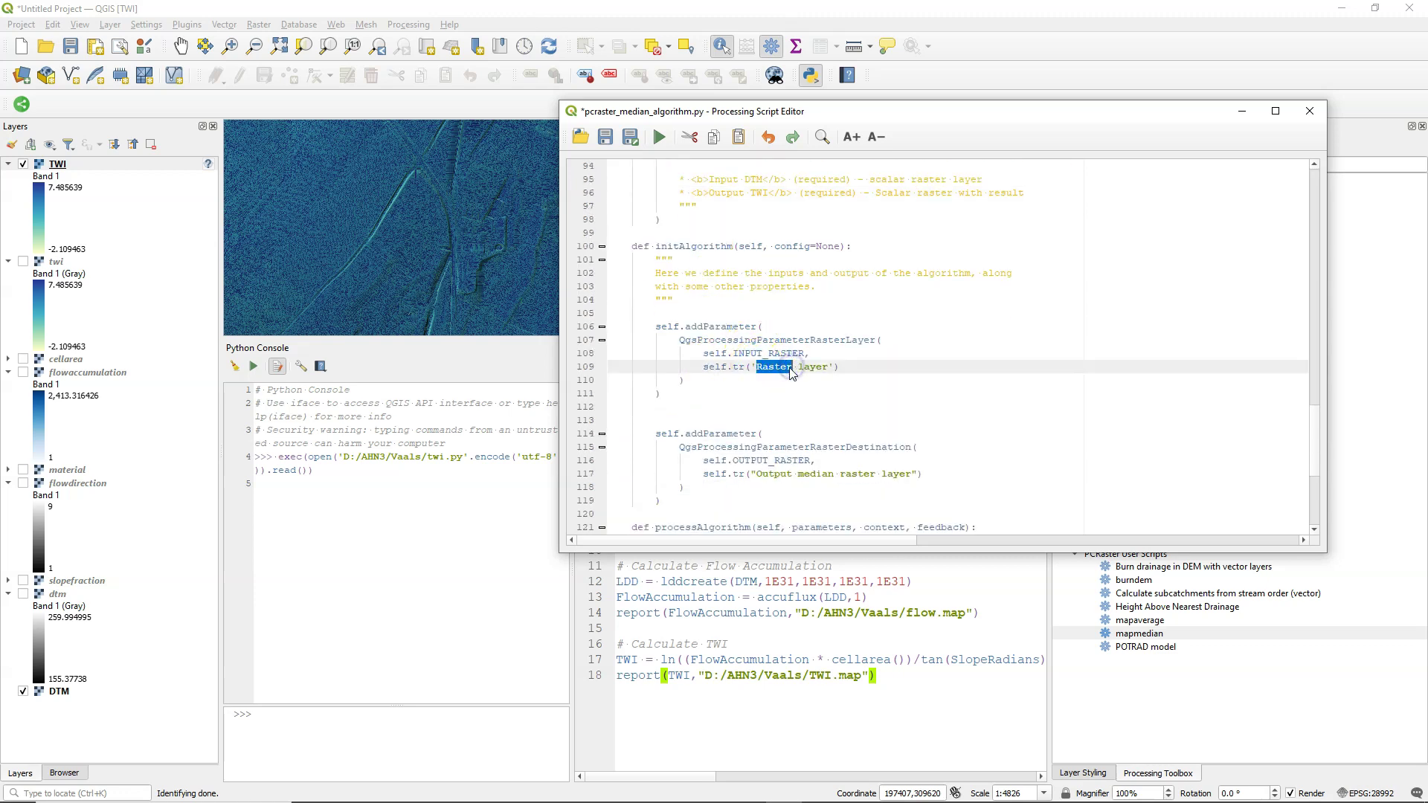
type("DTM")
left_click(794, 407)
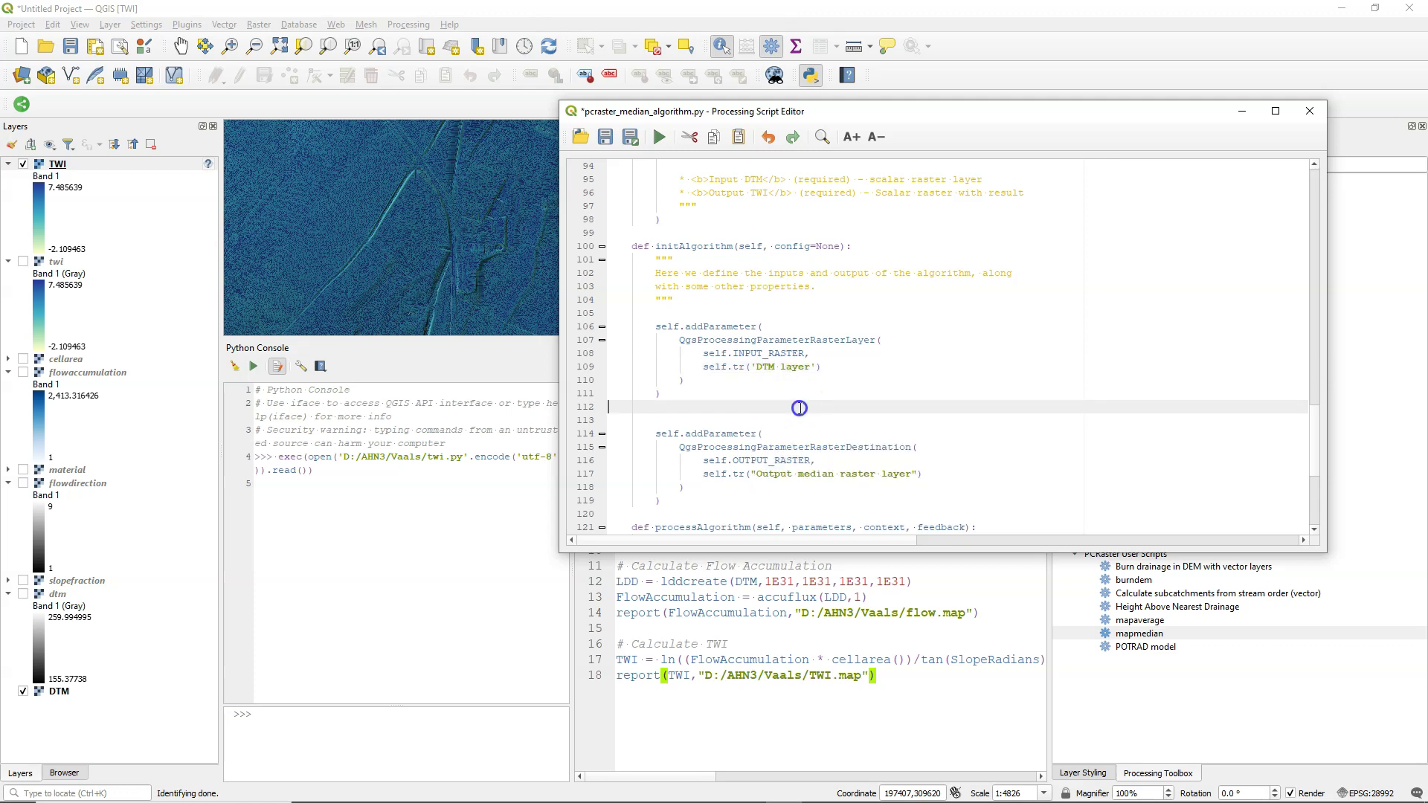
scroll(796, 407, "down", 1)
left_click(799, 437)
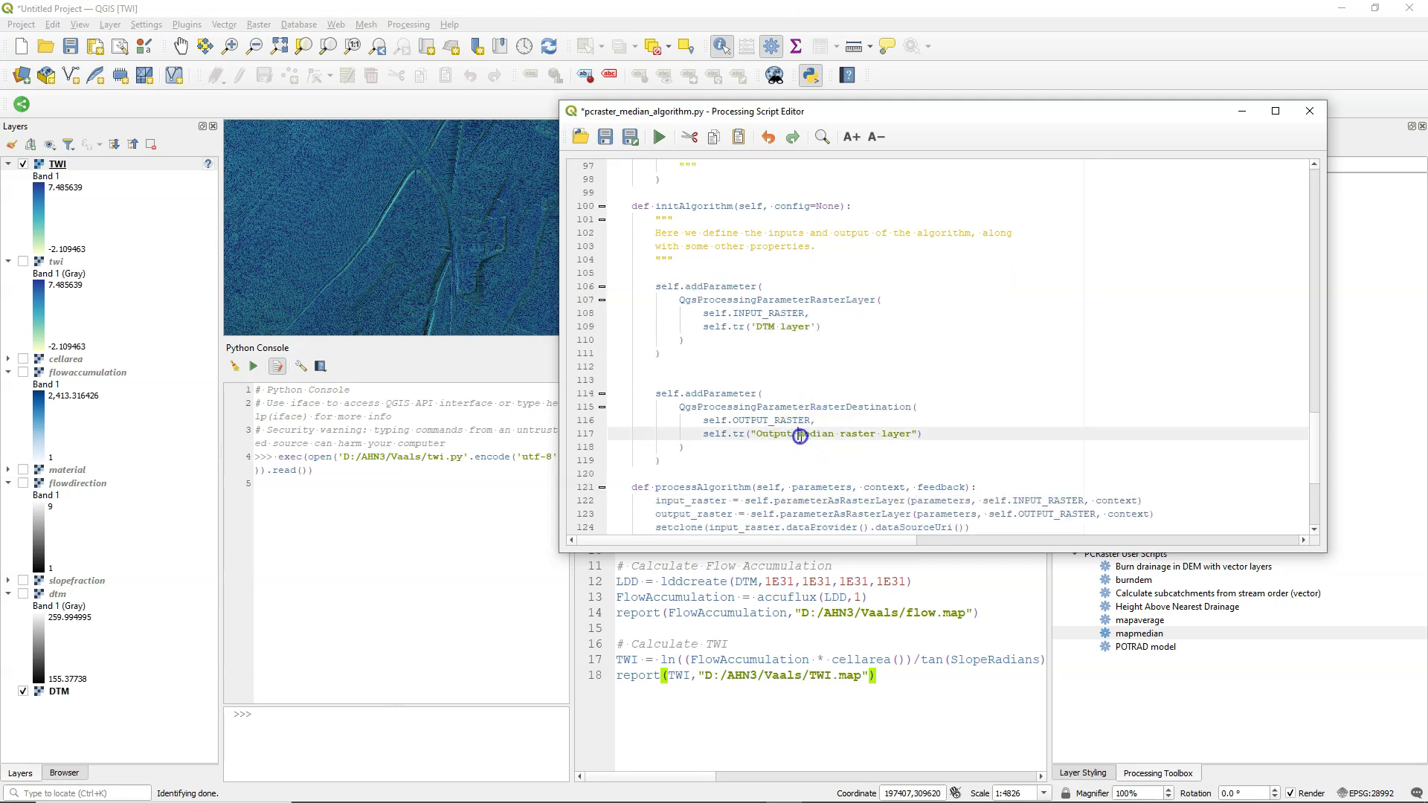
left_click_drag(808, 436, 861, 436)
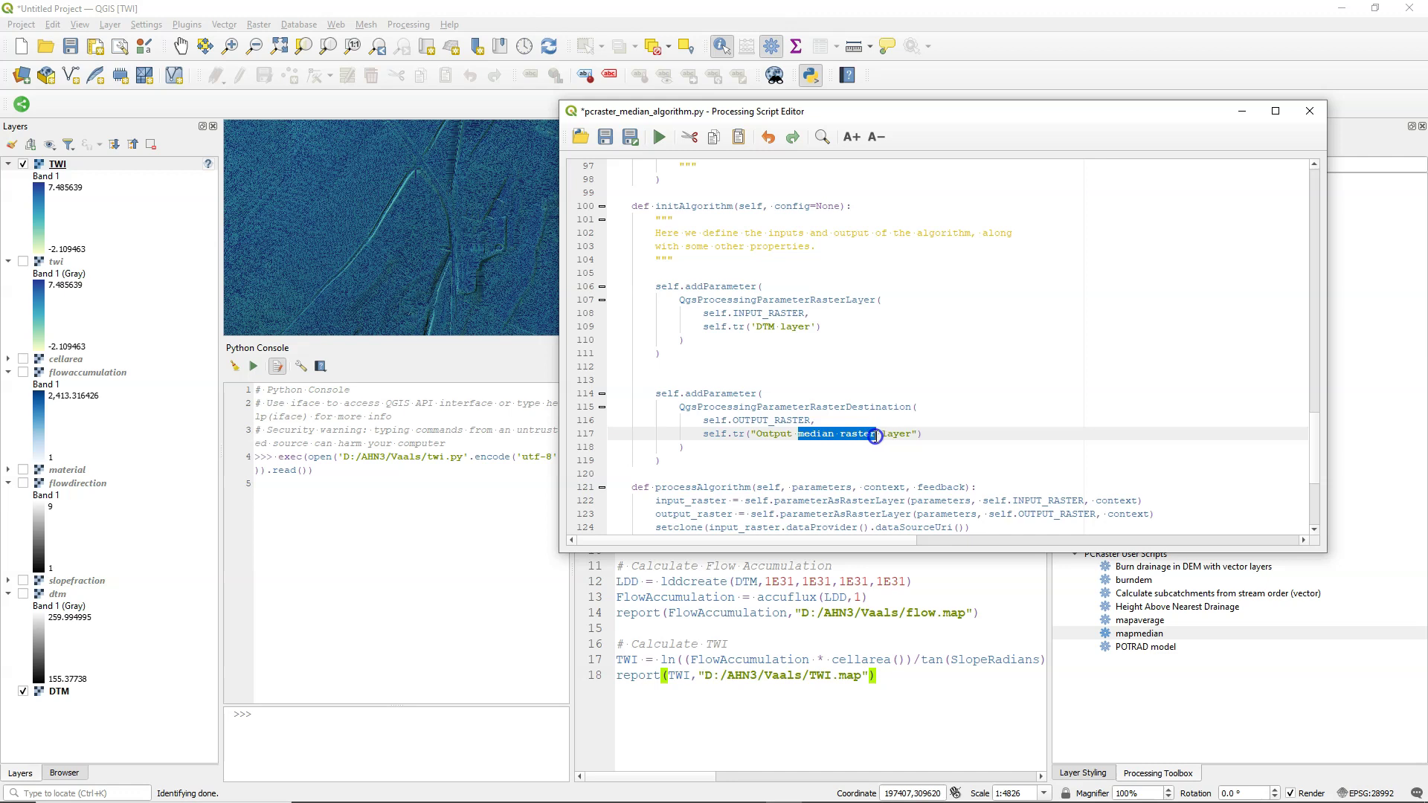
type("TWI")
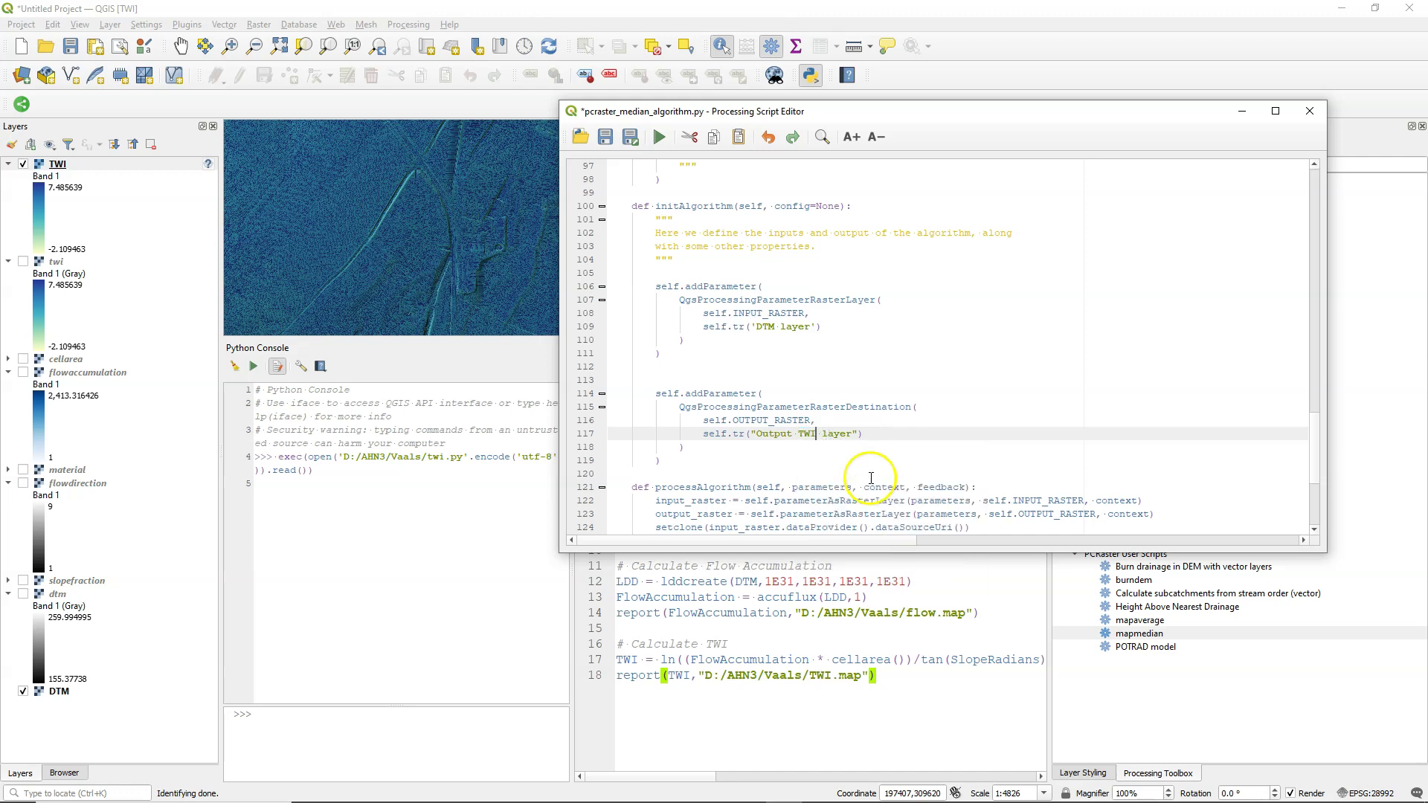
left_click(765, 459)
scroll(755, 462, "down", 2)
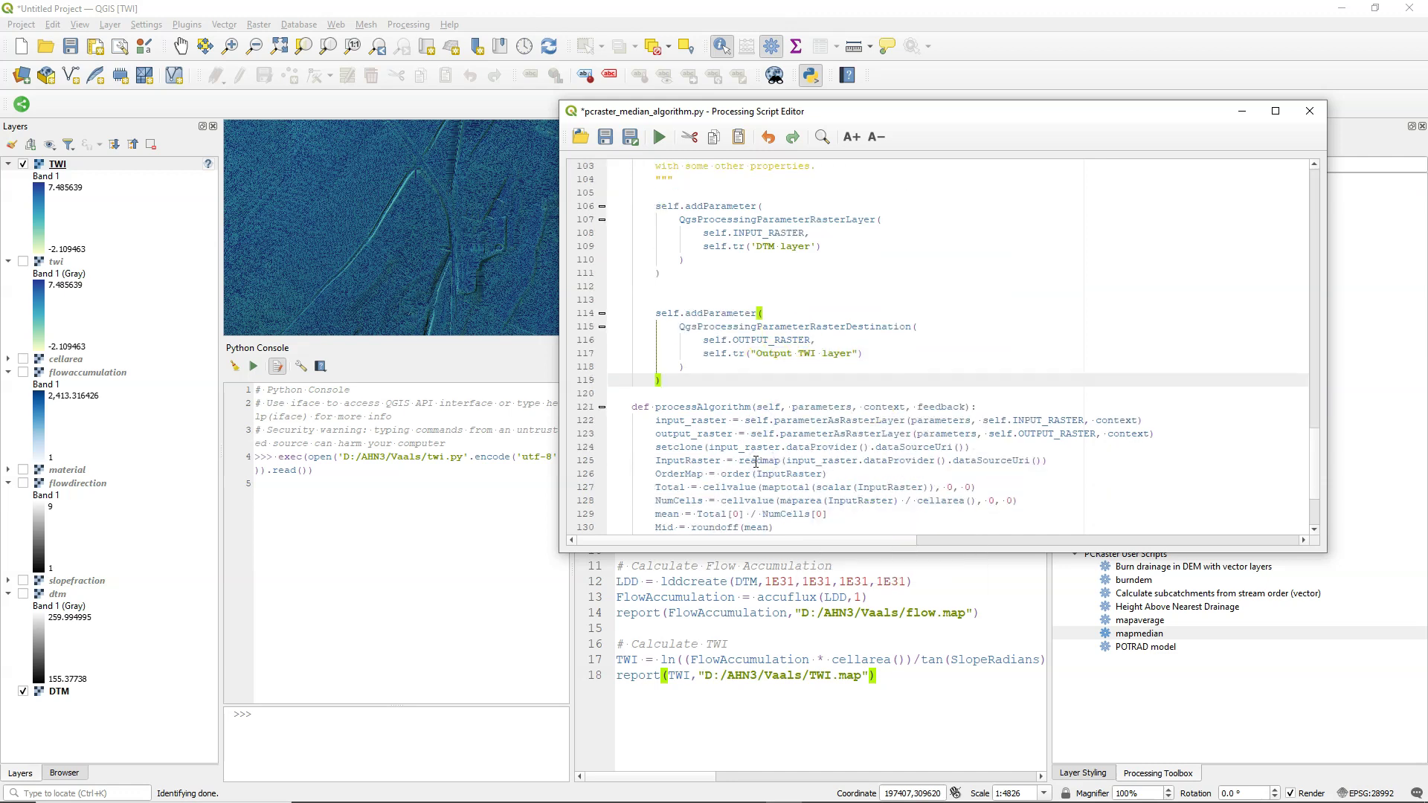
Step: Delete the median calculation lines and rename the InputRaster variable to DTM
scroll(755, 462, "down", 3)
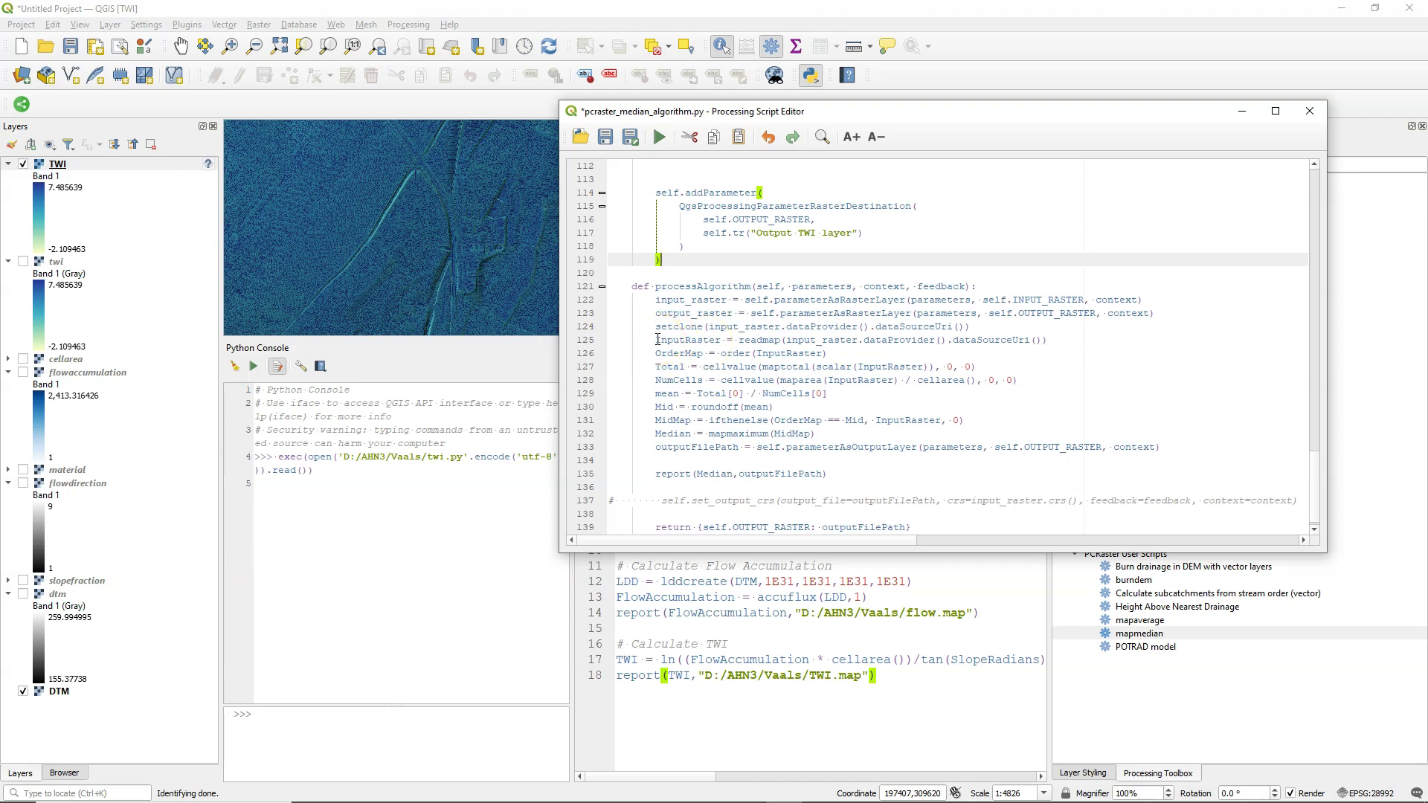
left_click(658, 339)
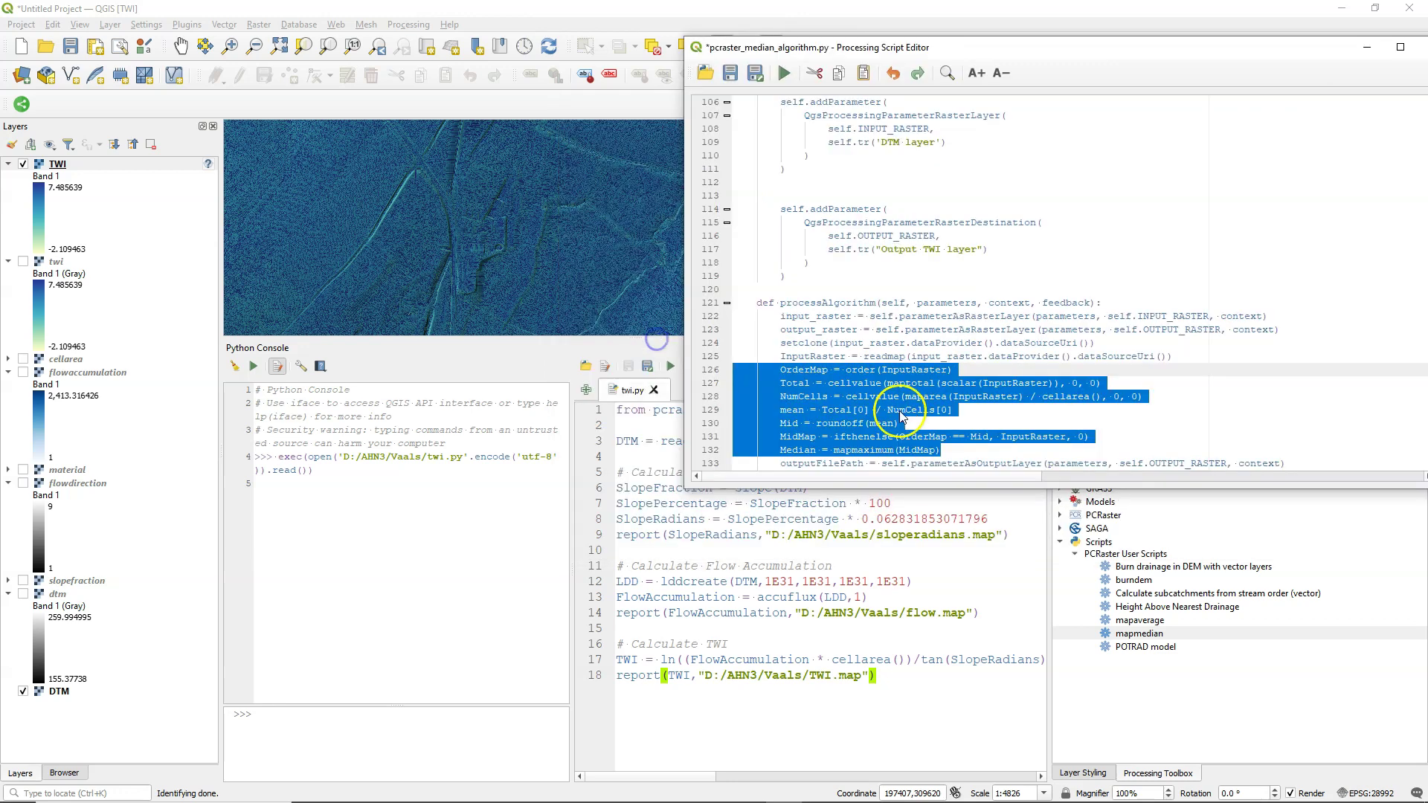
key("Delete")
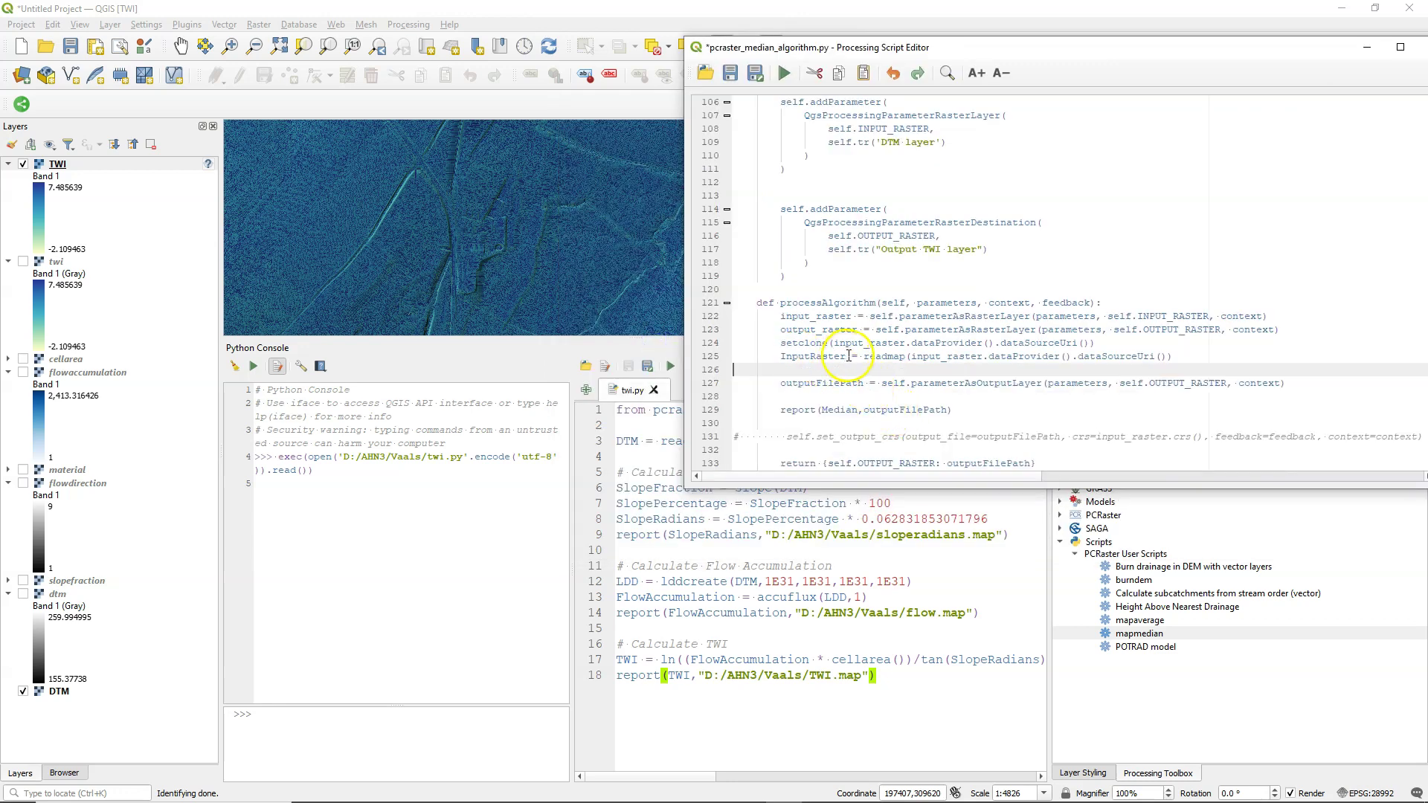
left_click_drag(848, 355, 778, 358)
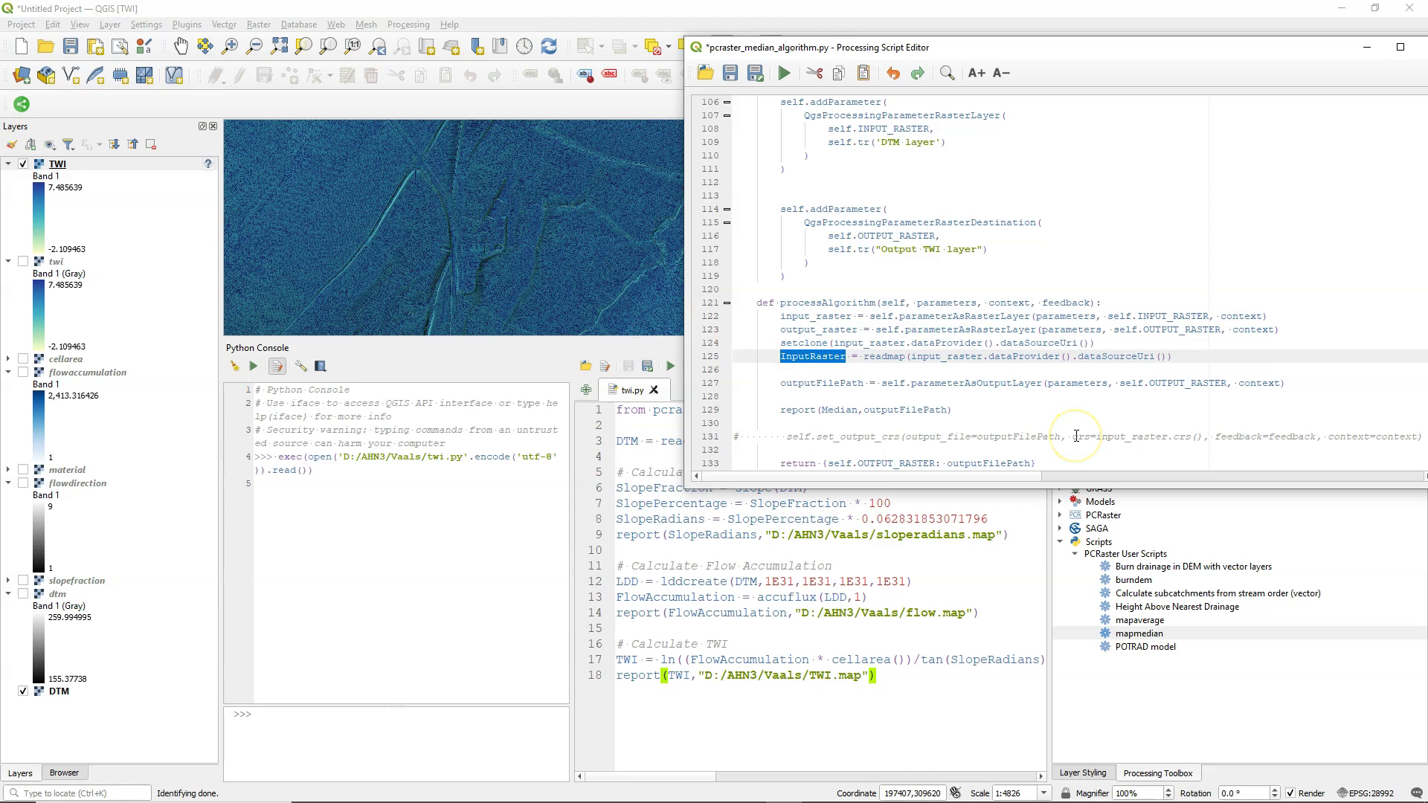
type("DTM")
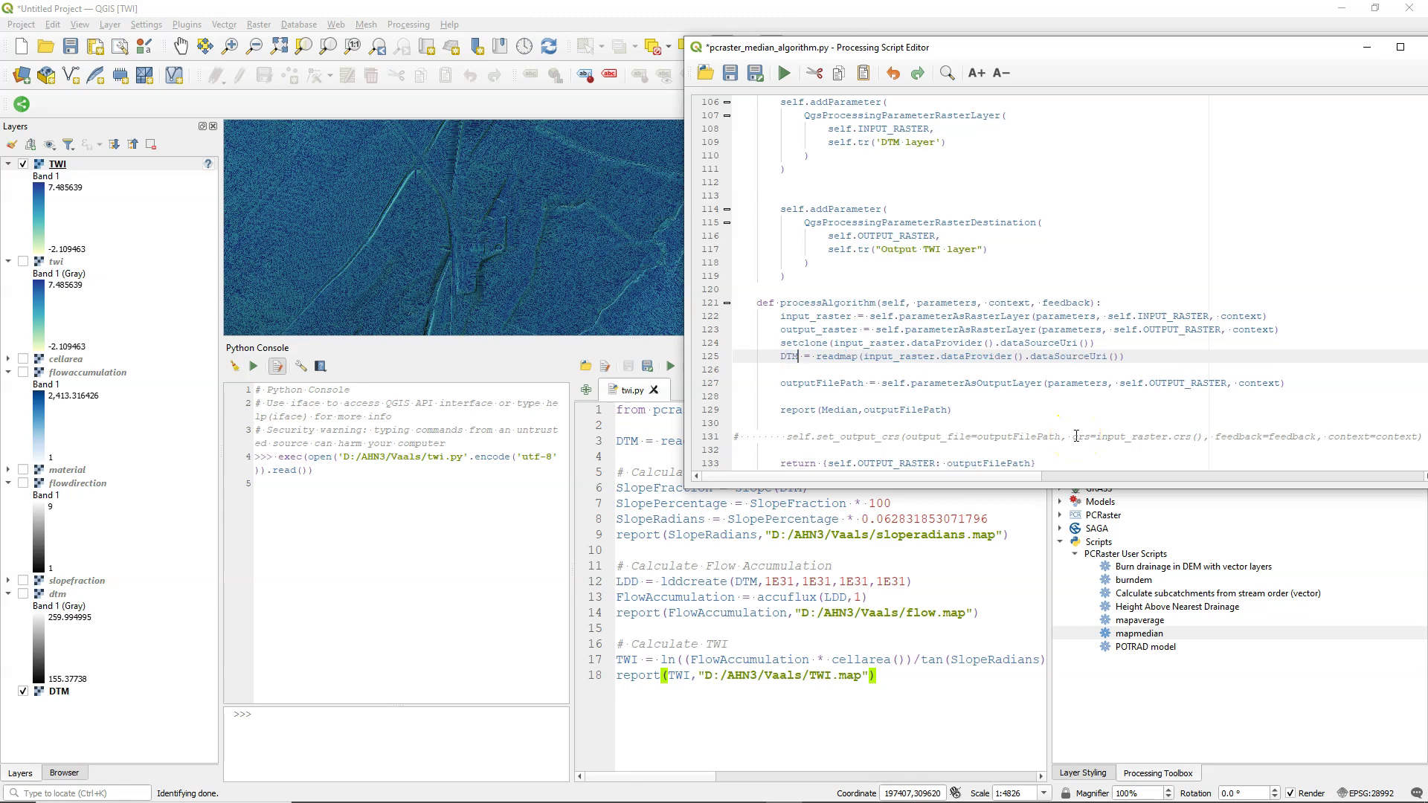
left_click(1138, 358)
key("Return")
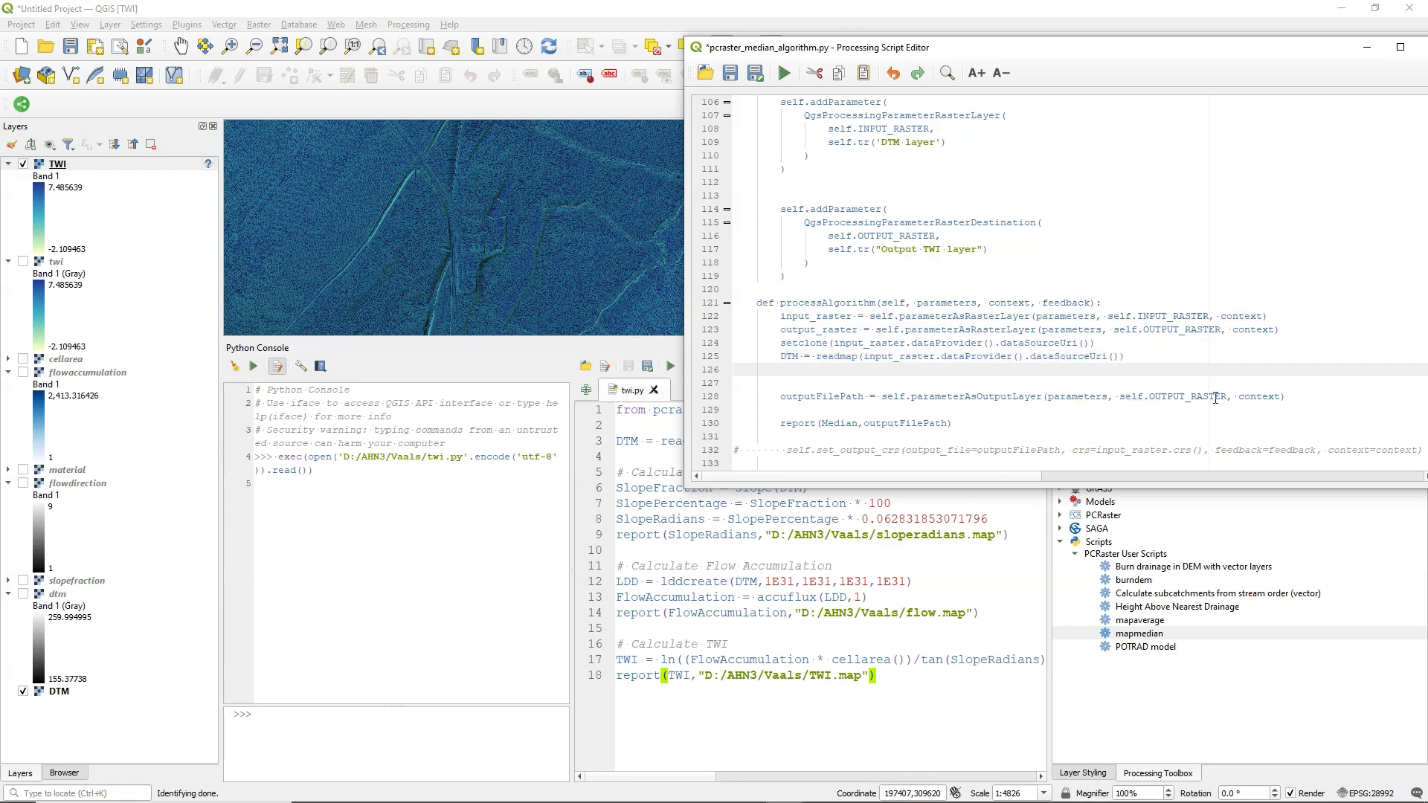
Step: Paste the slope lines from twi.py and indent SlopeFraction, SlopePercentage and SlopeRadians
left_click(615, 488)
left_click_drag(627, 492, 991, 519)
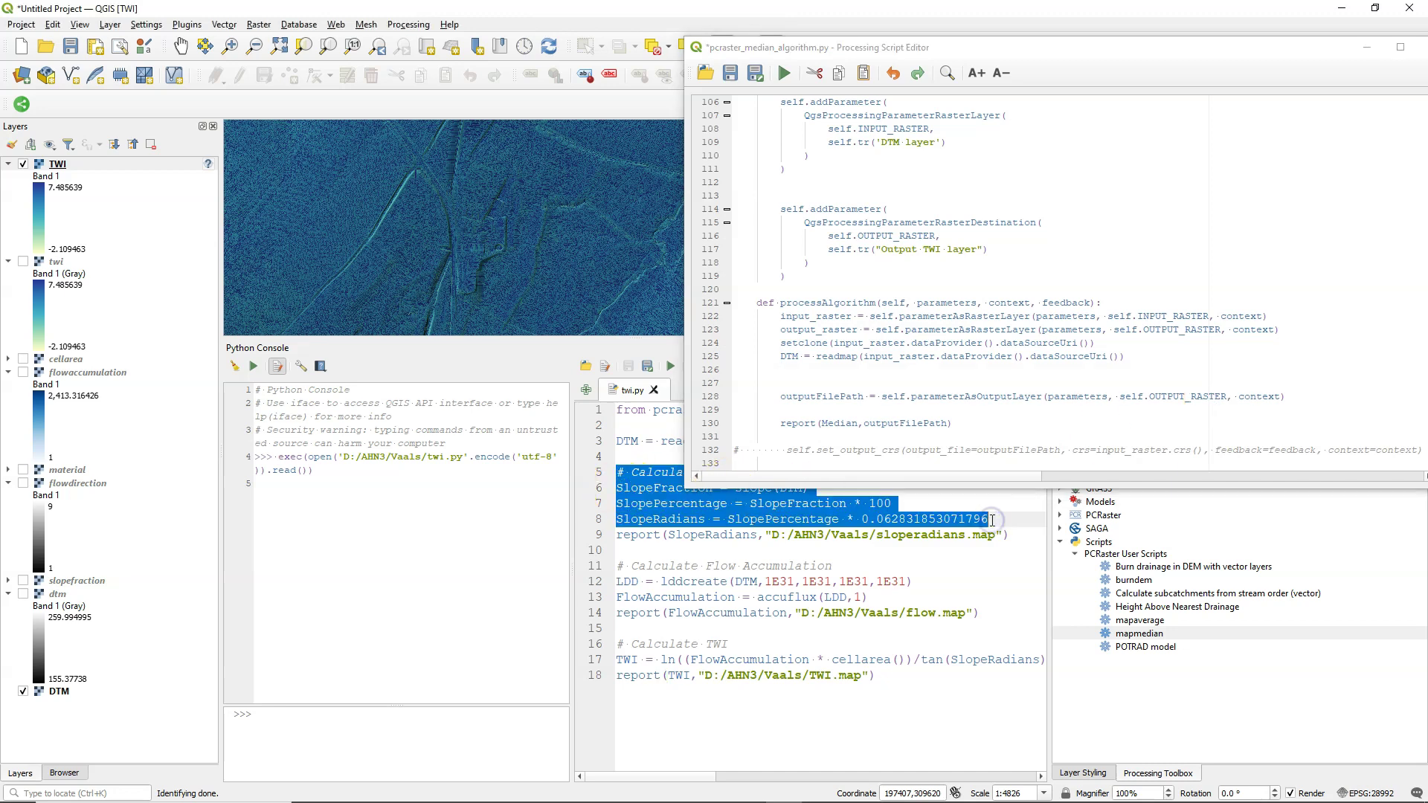
key("ctrl+c")
left_click(781, 369)
key("ctrl+v")
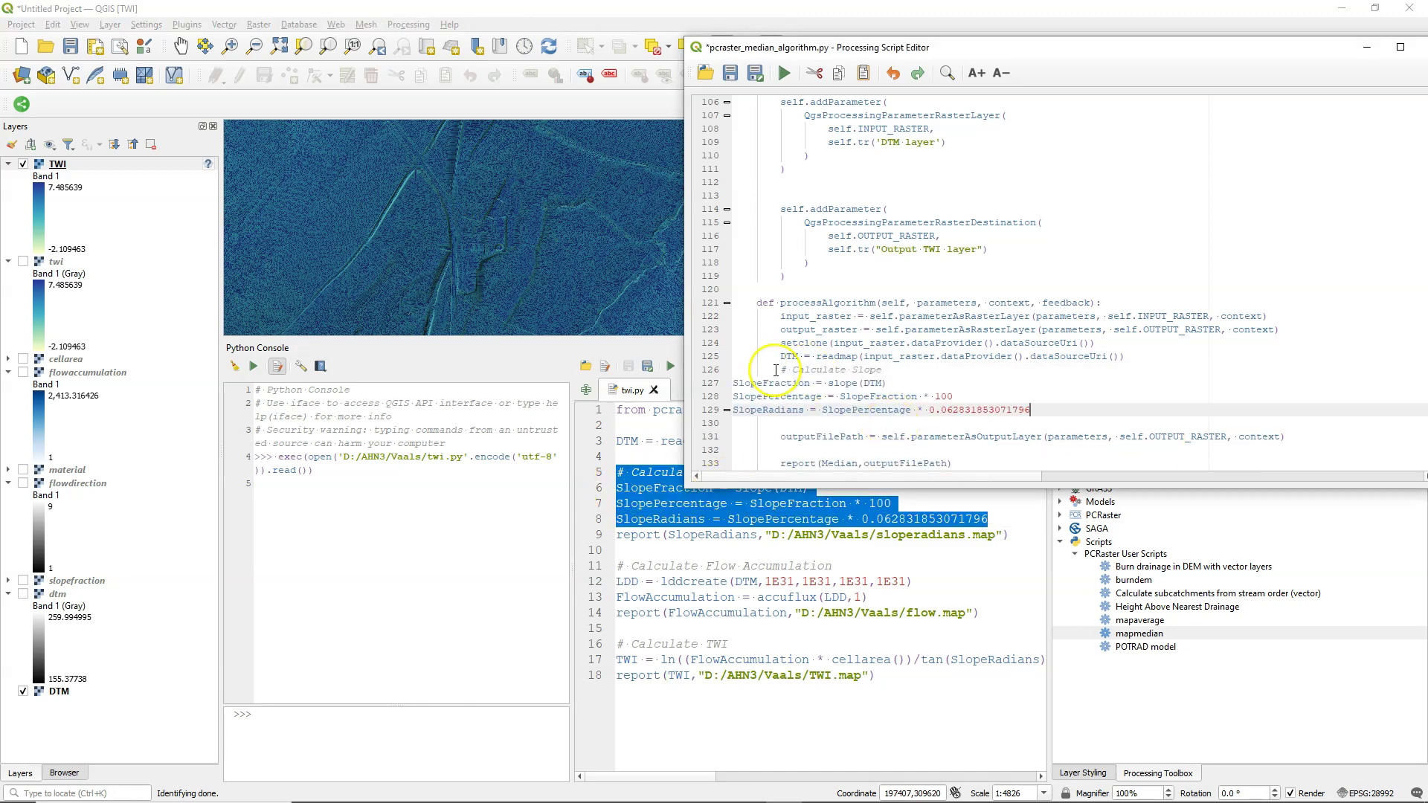
left_click(734, 383)
key("Tab")
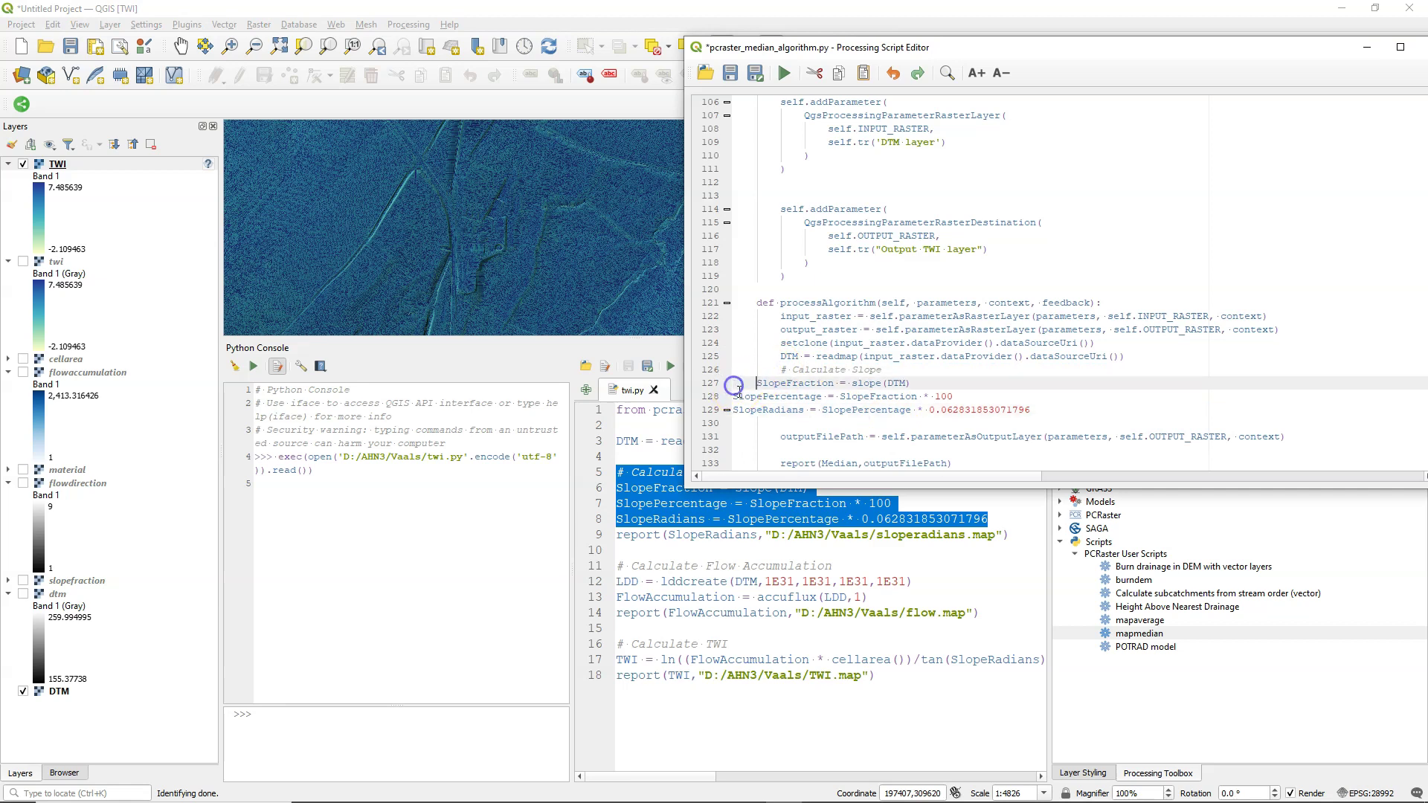
left_click(736, 395)
key("Tab")
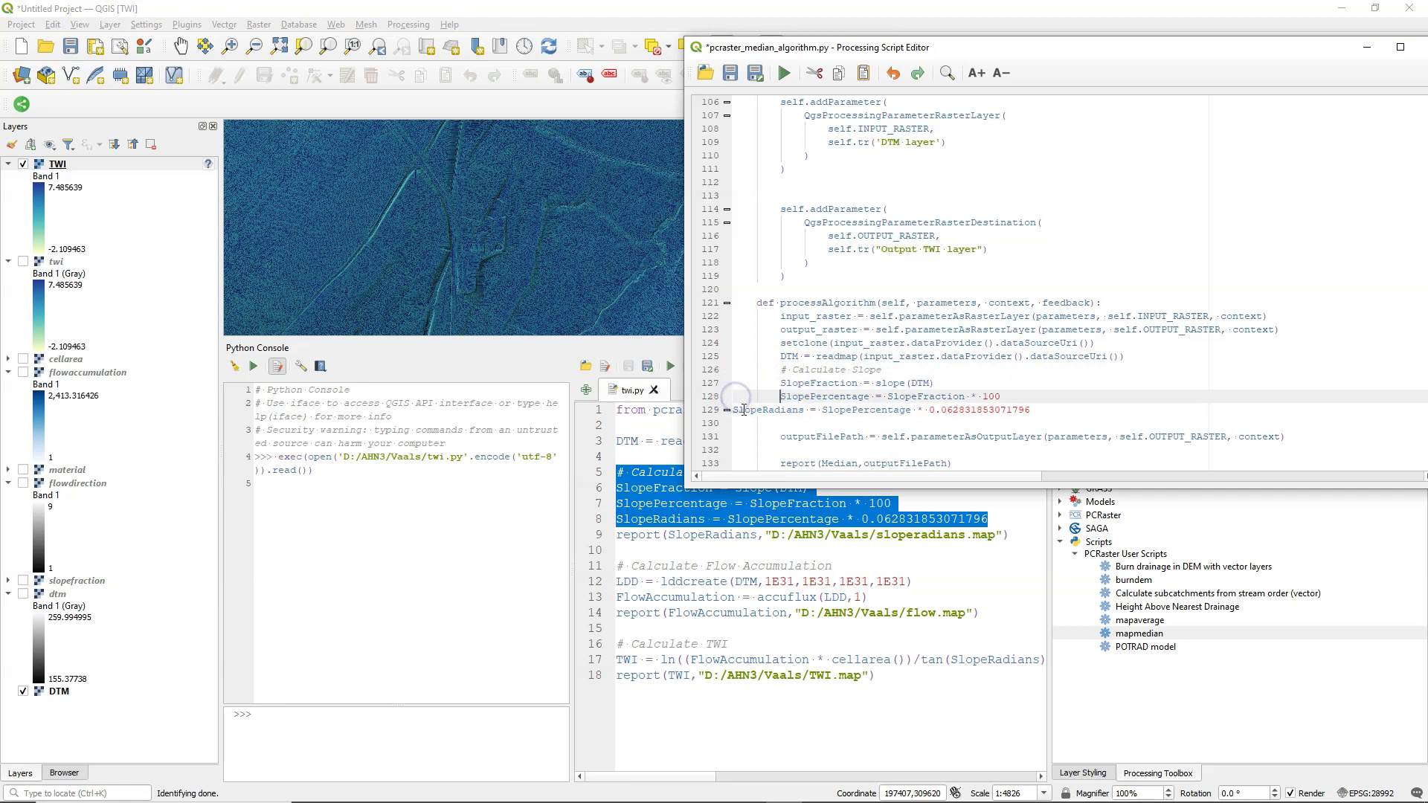
left_click(736, 409)
key("Tab")
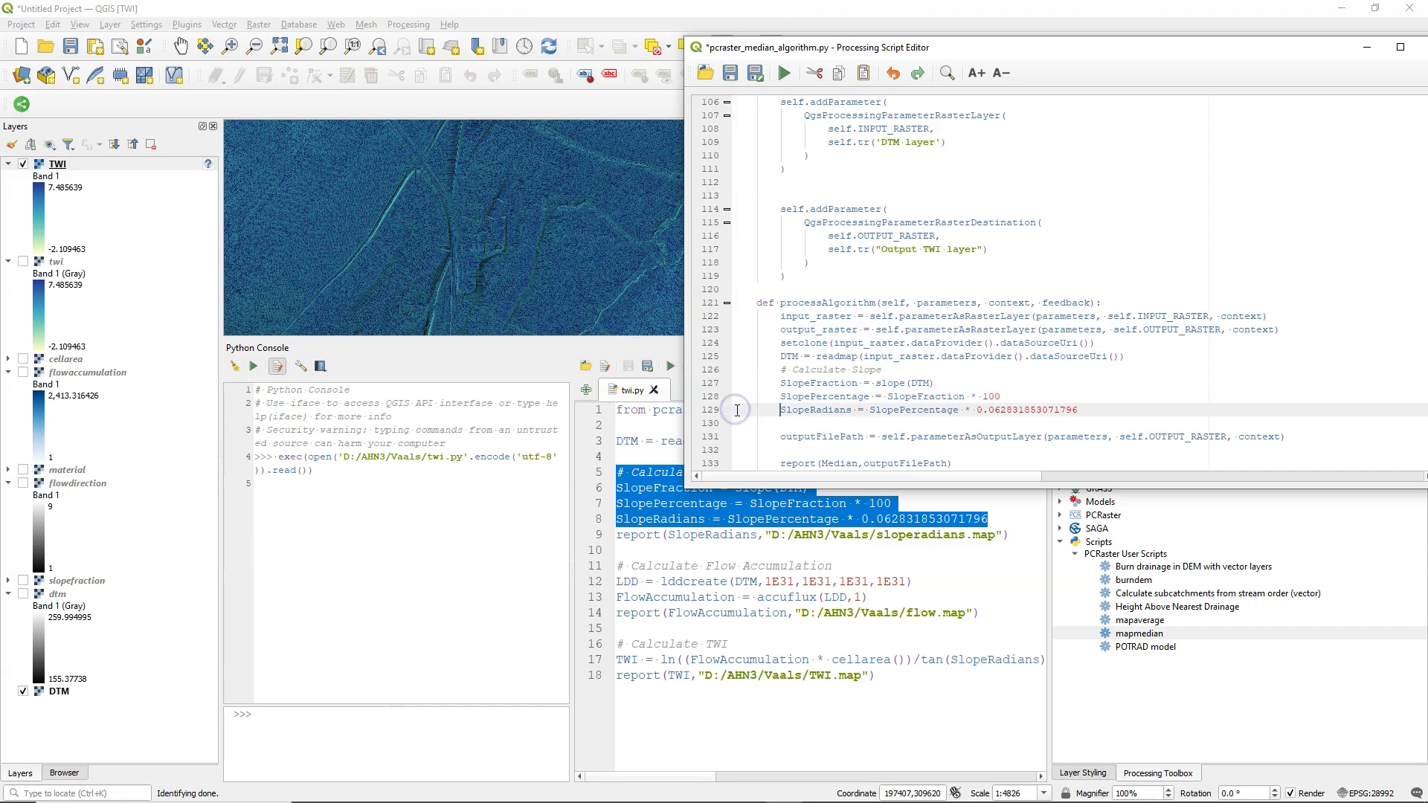
Step: Add the LDD and FlowAccumulation lines from twi.py, indented into the block
left_click(618, 566)
left_click_drag(627, 566, 878, 599)
left_click(1087, 411)
key("Return")
key("Return")
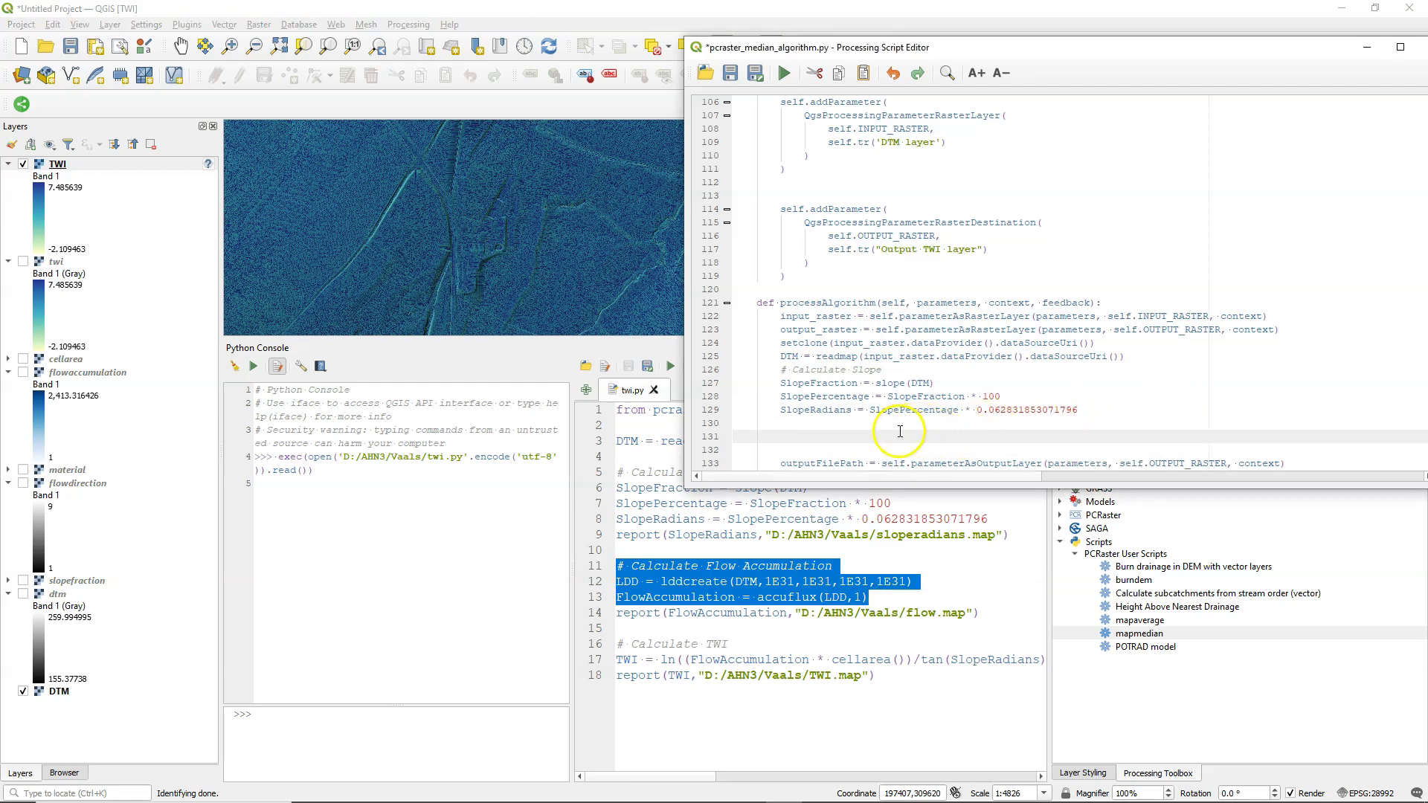
key("ctrl+v")
left_click(734, 450)
key("Tab")
key("Tab")
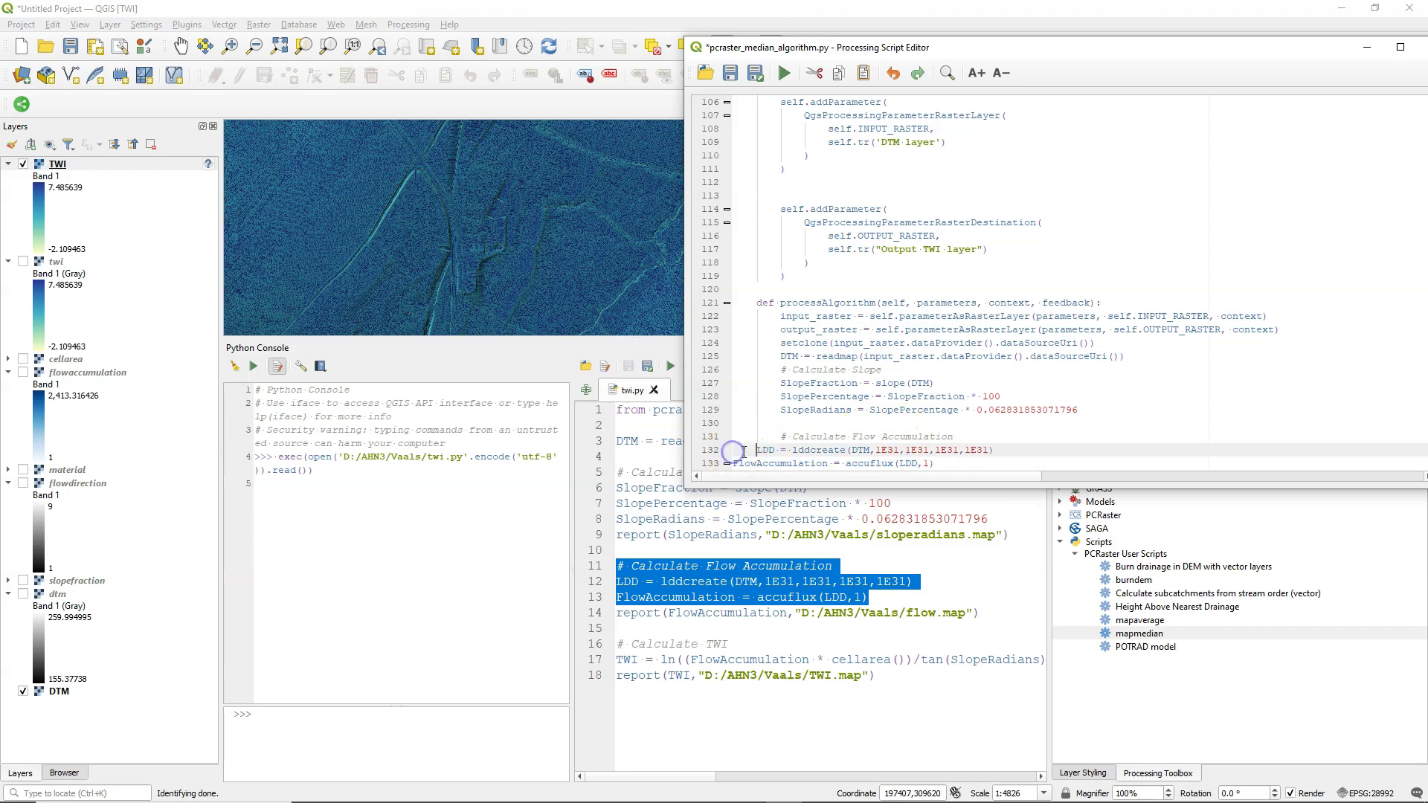
scroll(749, 429, "down", 1)
left_click(749, 429)
key("Tab")
key("Tab")
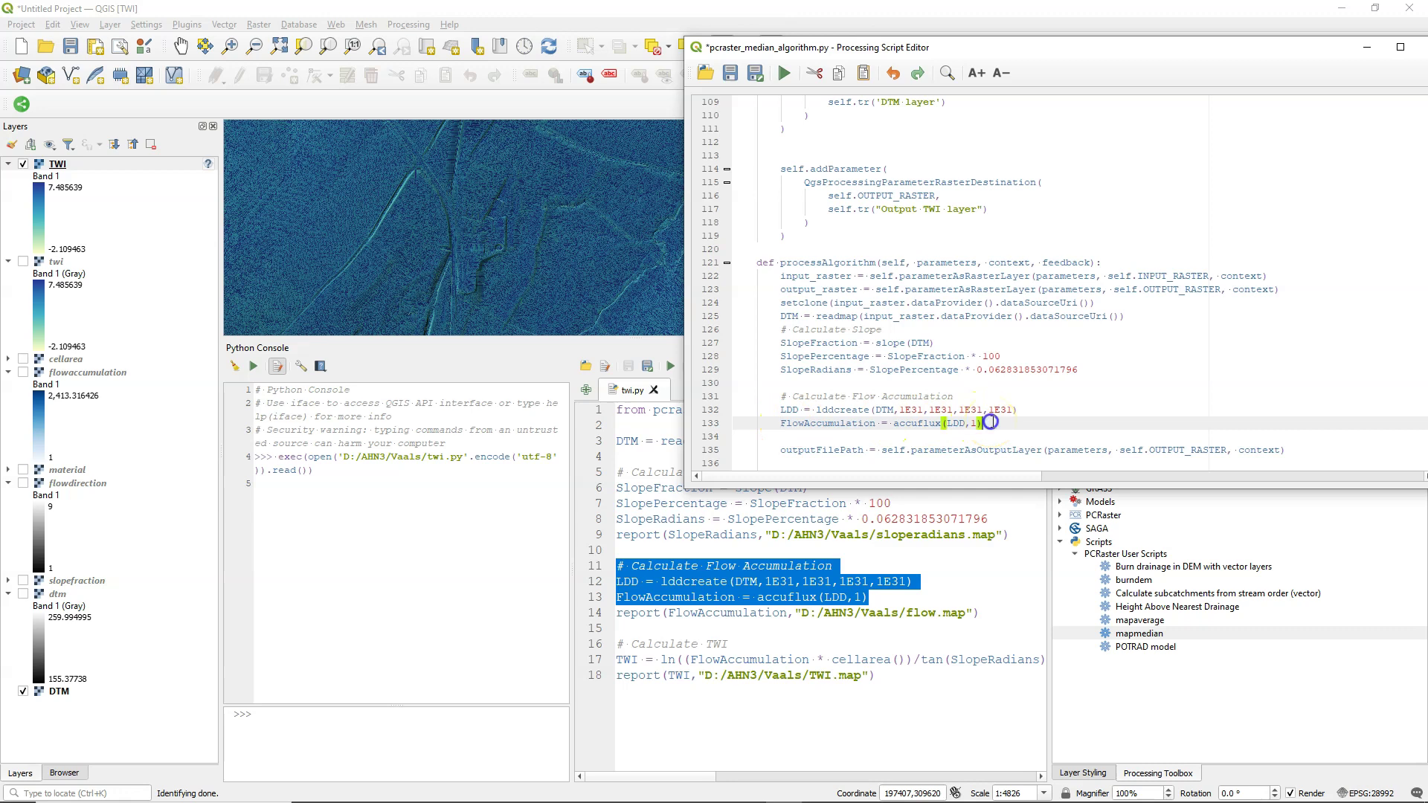
key("Return")
key("Return")
Step: Paste and indent the TWI calculation line, and change report(Median,...) to report(TWI,...)
scroll(841, 386, "down", 3)
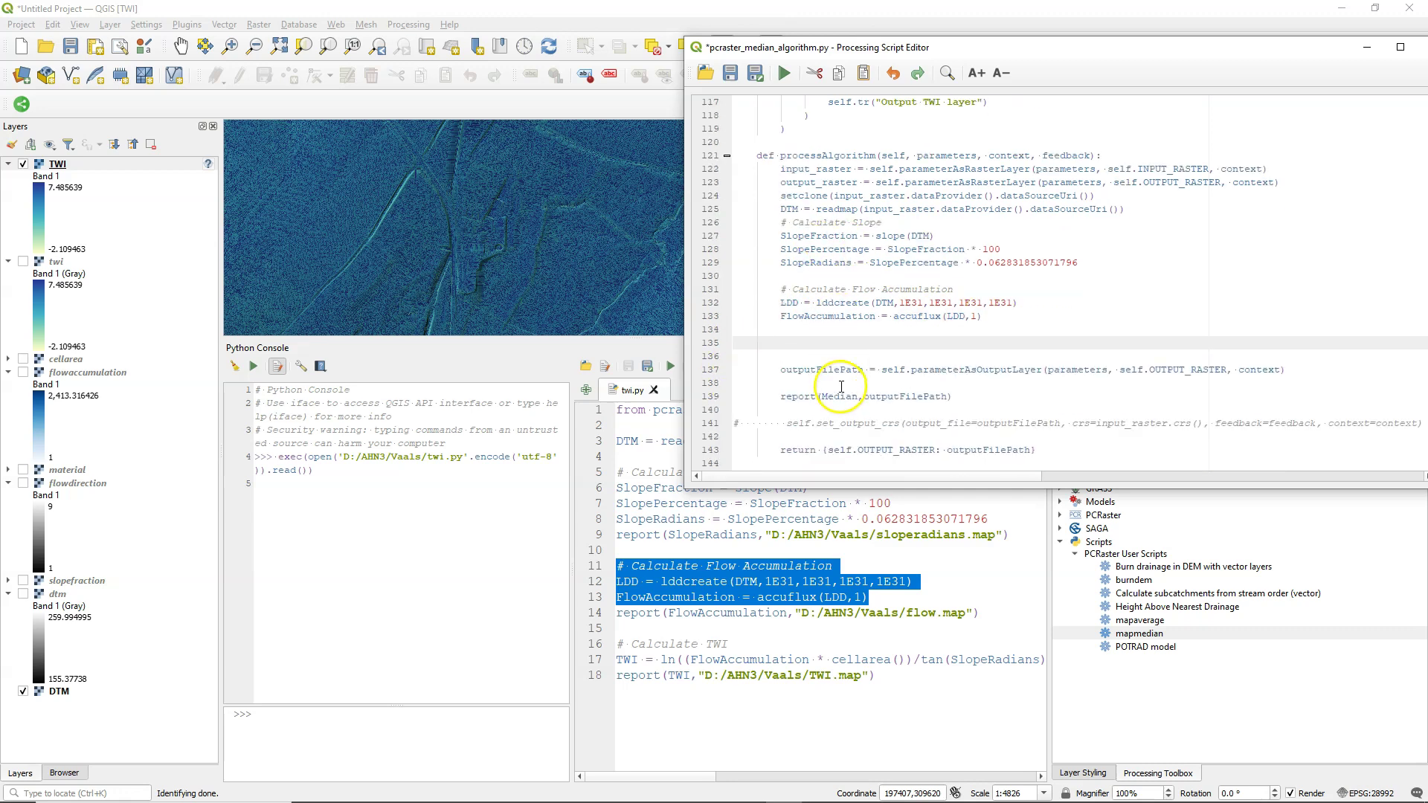
left_click(634, 647)
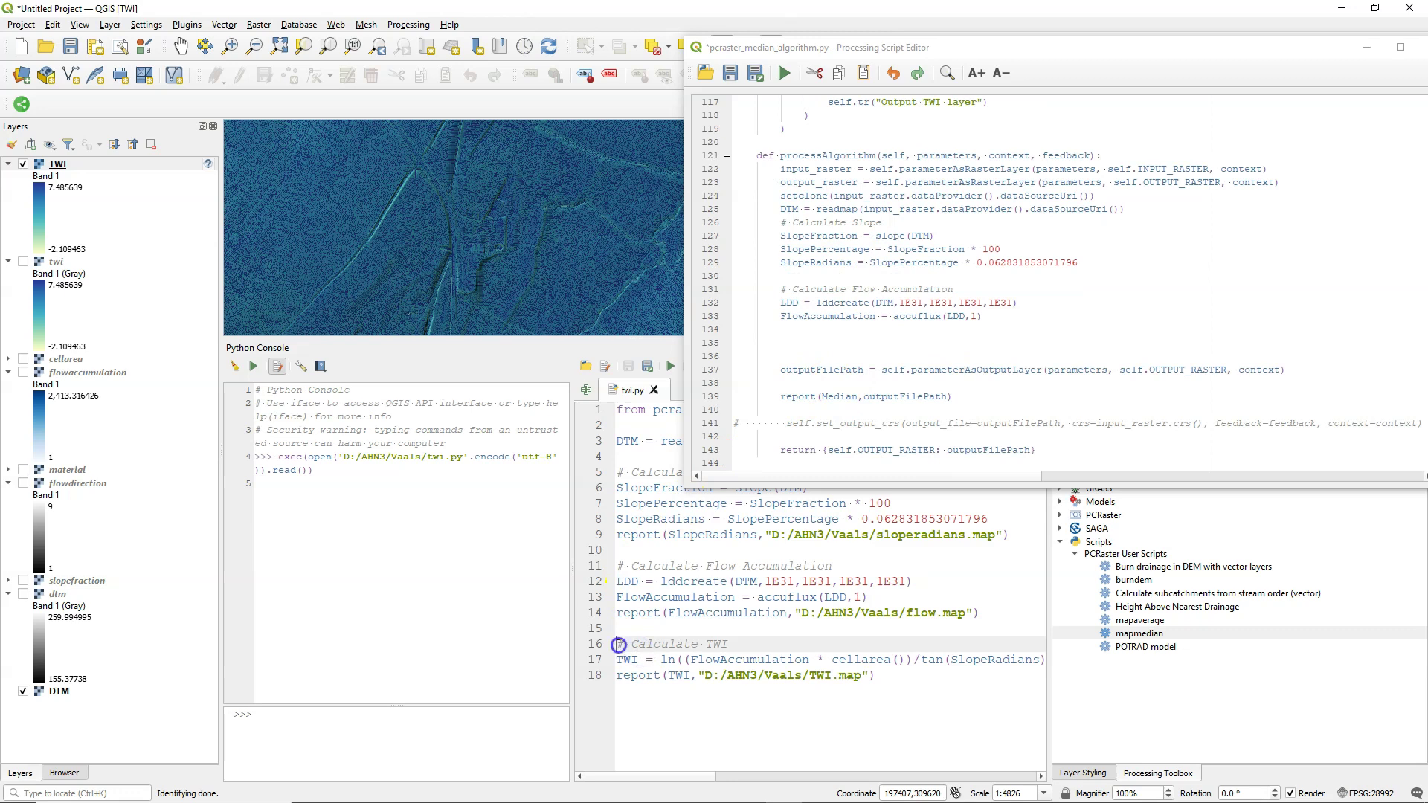
left_click_drag(621, 644, 1039, 661)
key("ctrl+c")
left_click(814, 336)
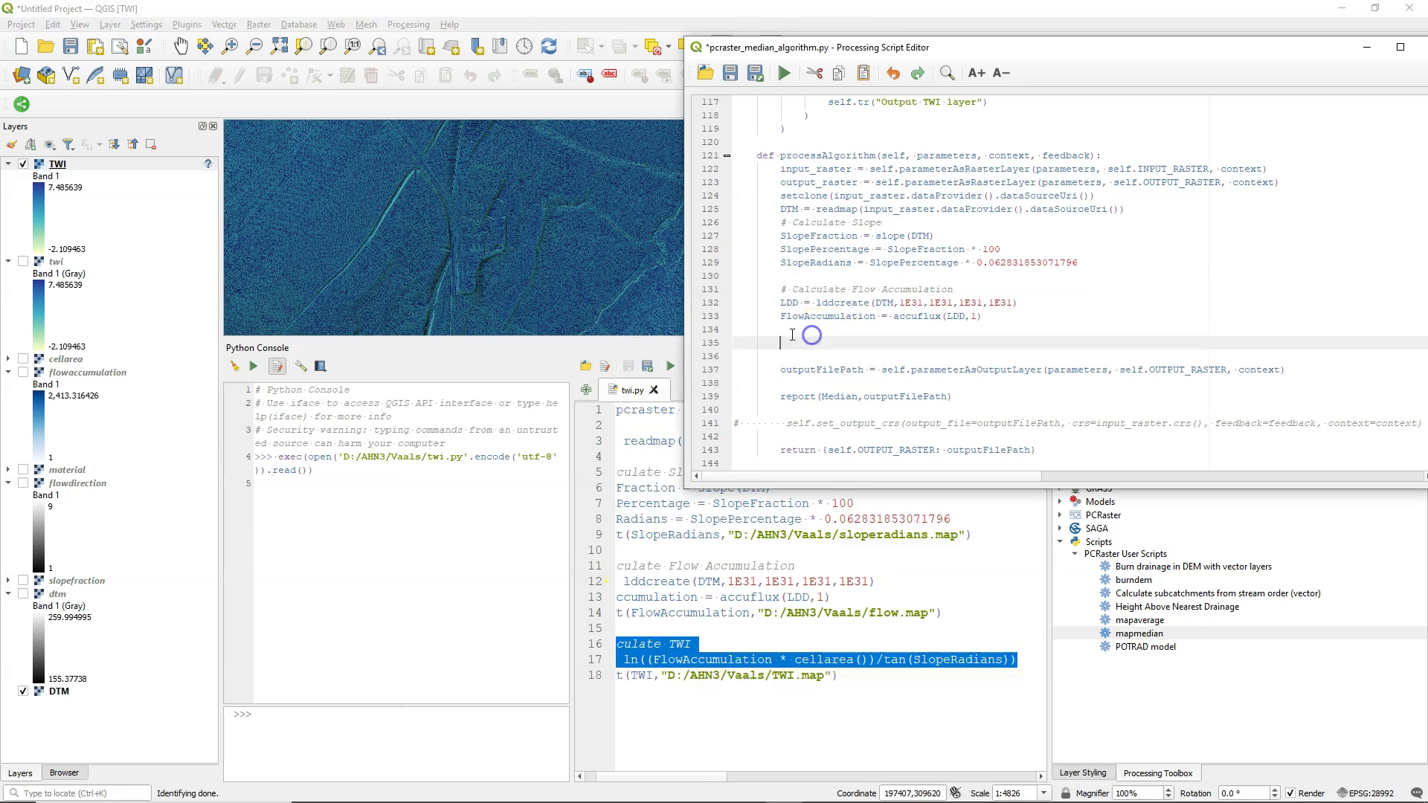
key("ctrl+v")
left_click(734, 356)
key("Tab")
key("Tab")
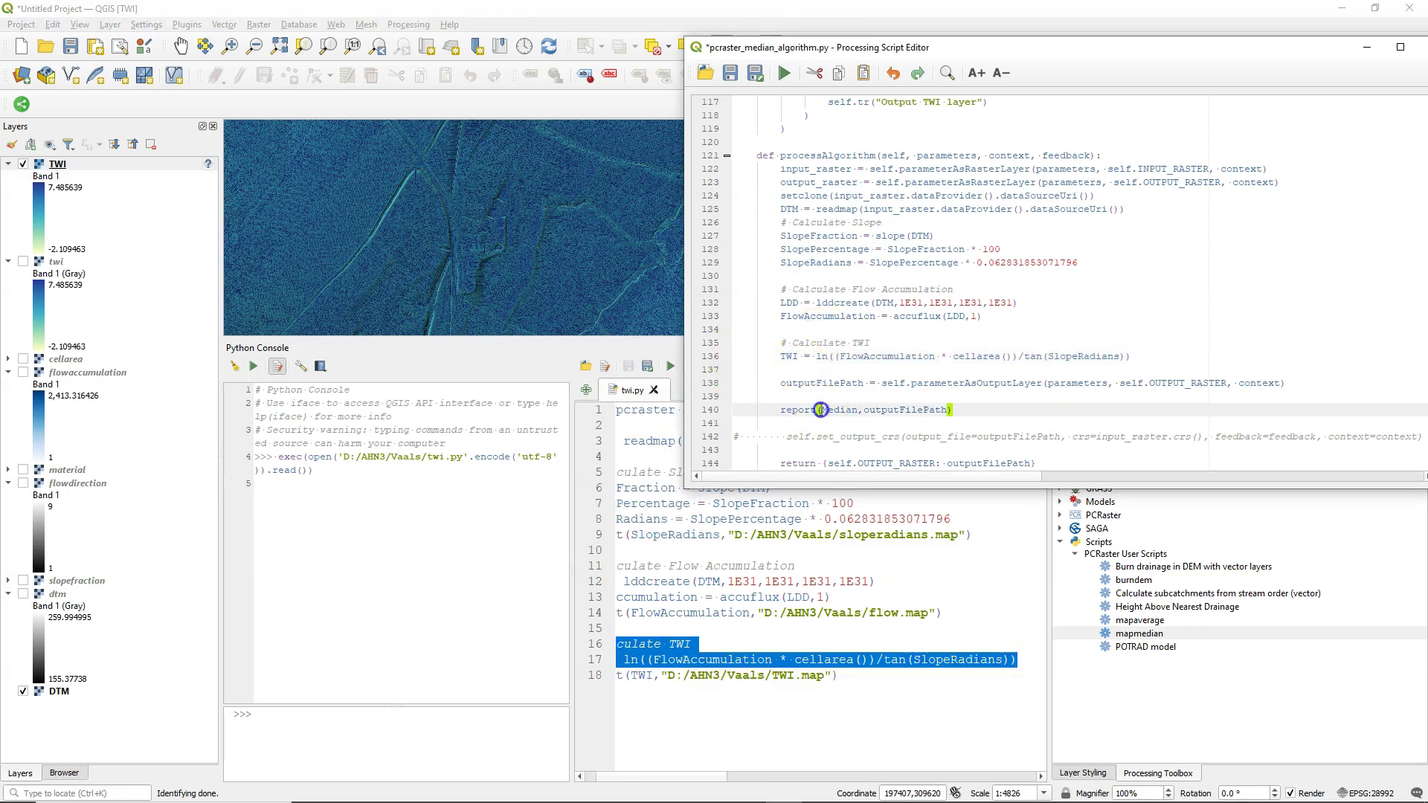
double_click(855, 410)
type("TWI")
left_click(1030, 384)
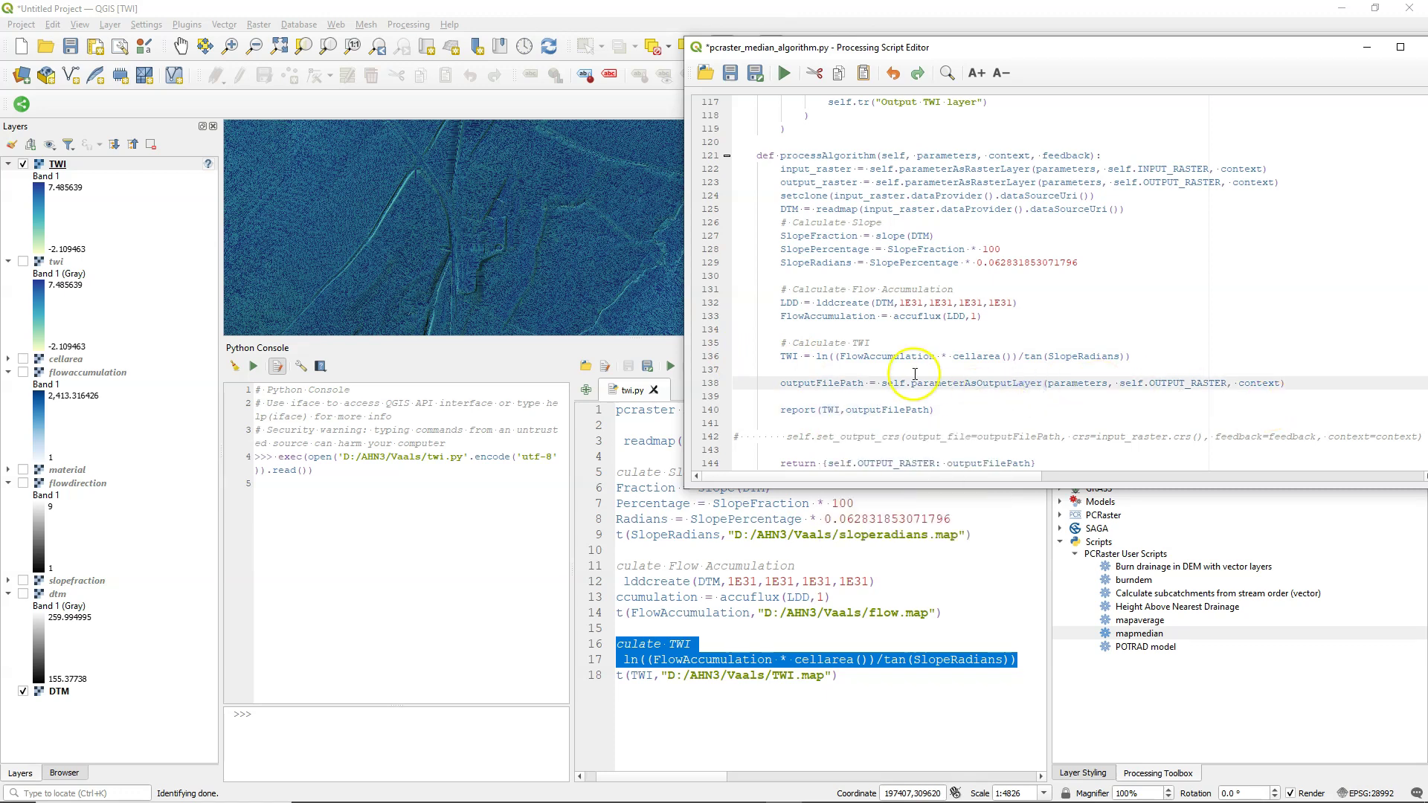
scroll(906, 371, "down", 1)
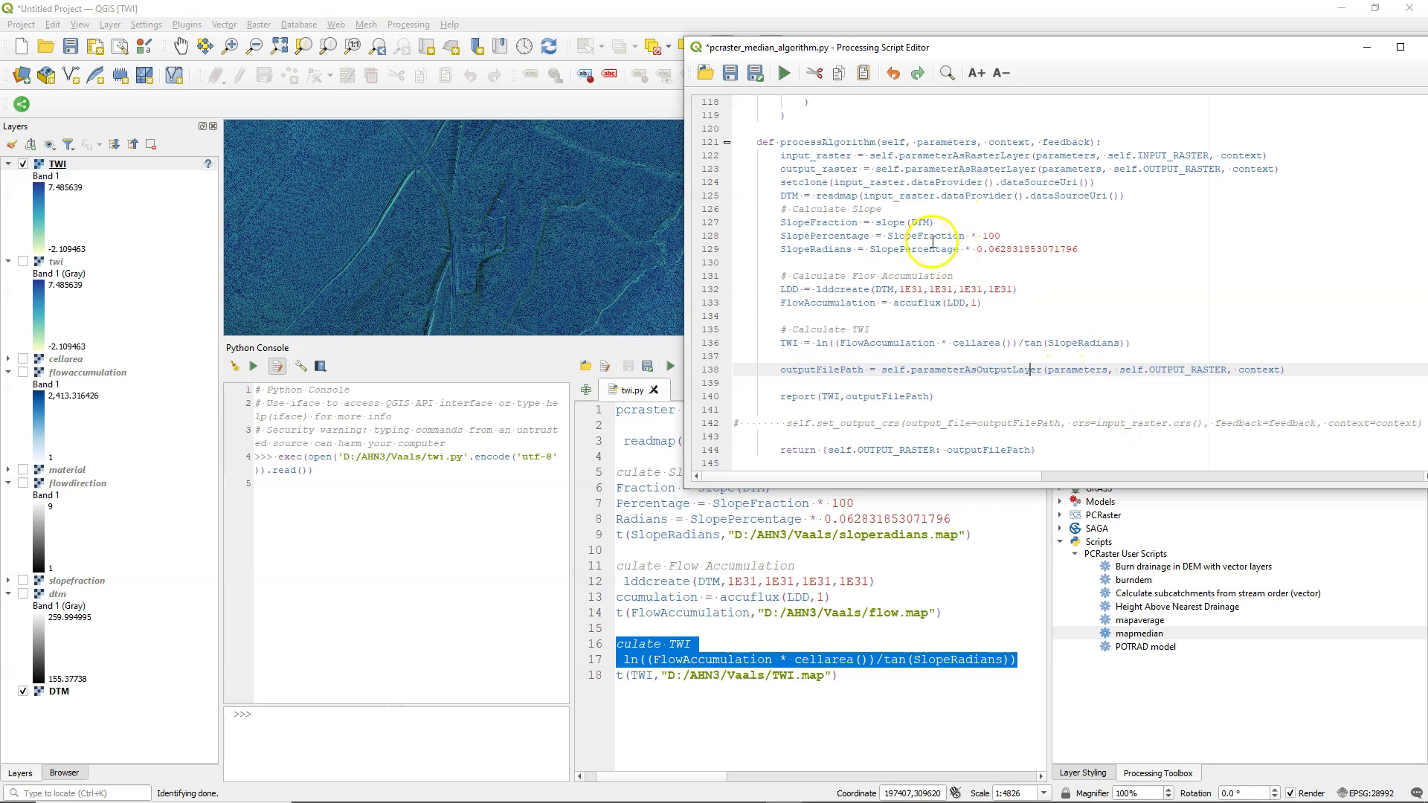
Step: Save the edited script under a new pcraster_t file name and close the editor
left_click(755, 75)
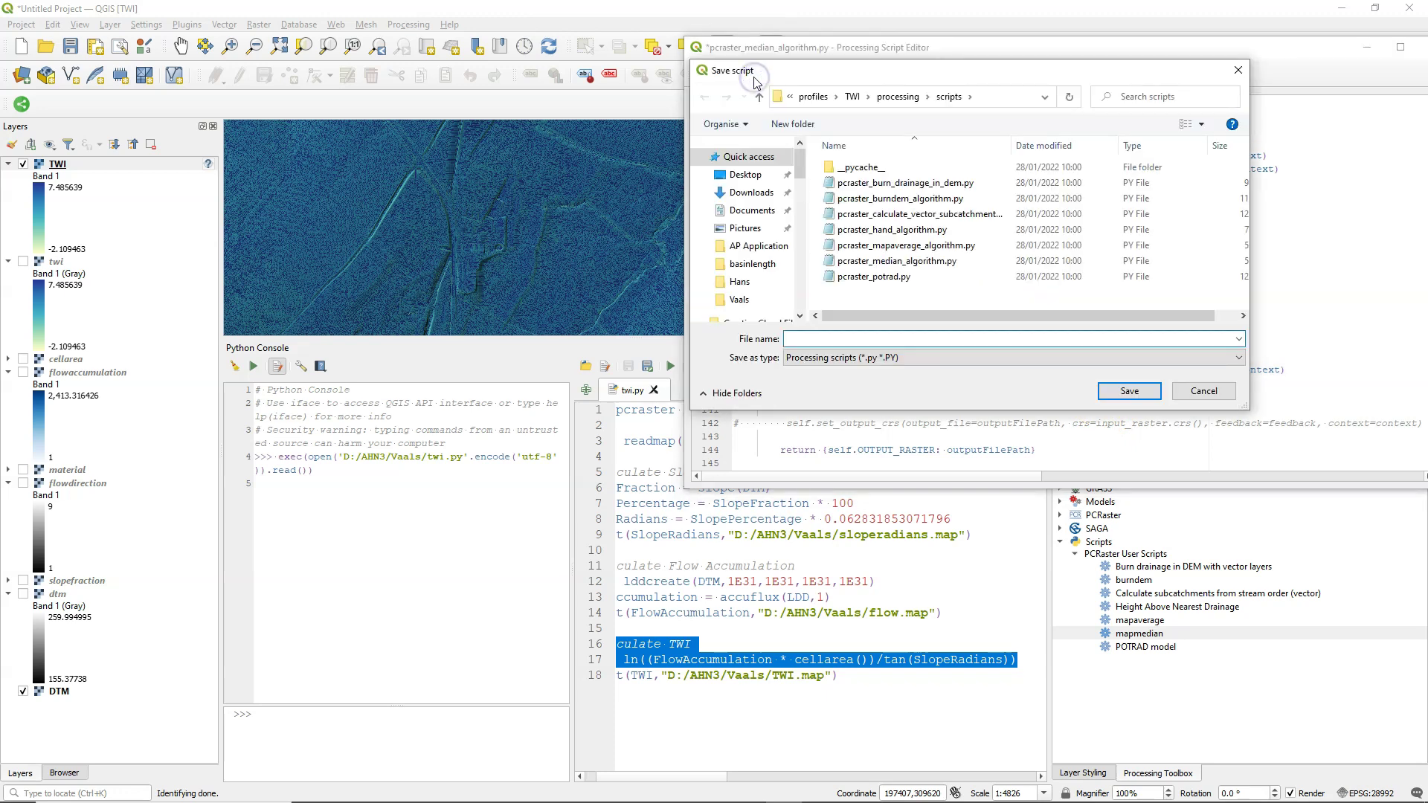
left_click(810, 339)
type("pcraster")
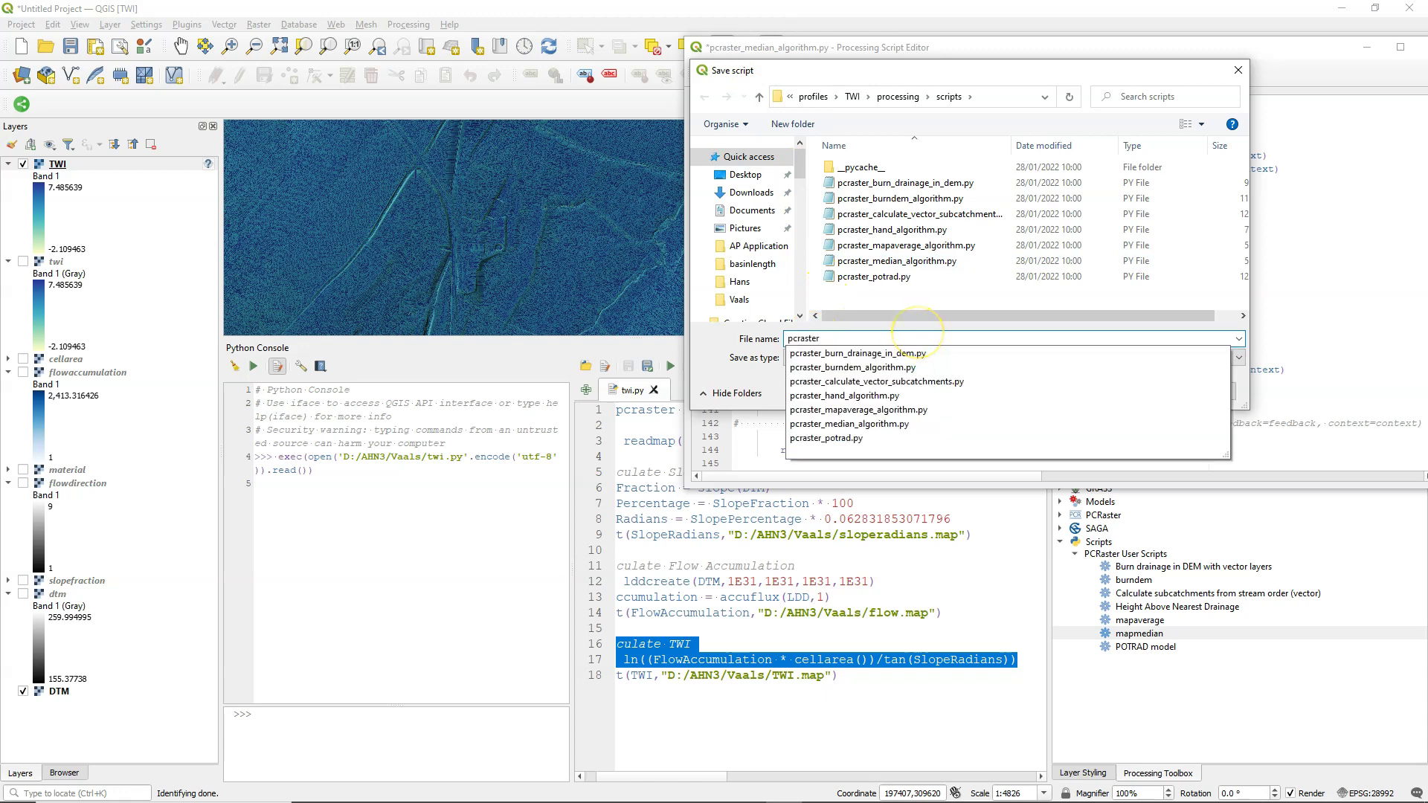
type("_twi_algorithm")
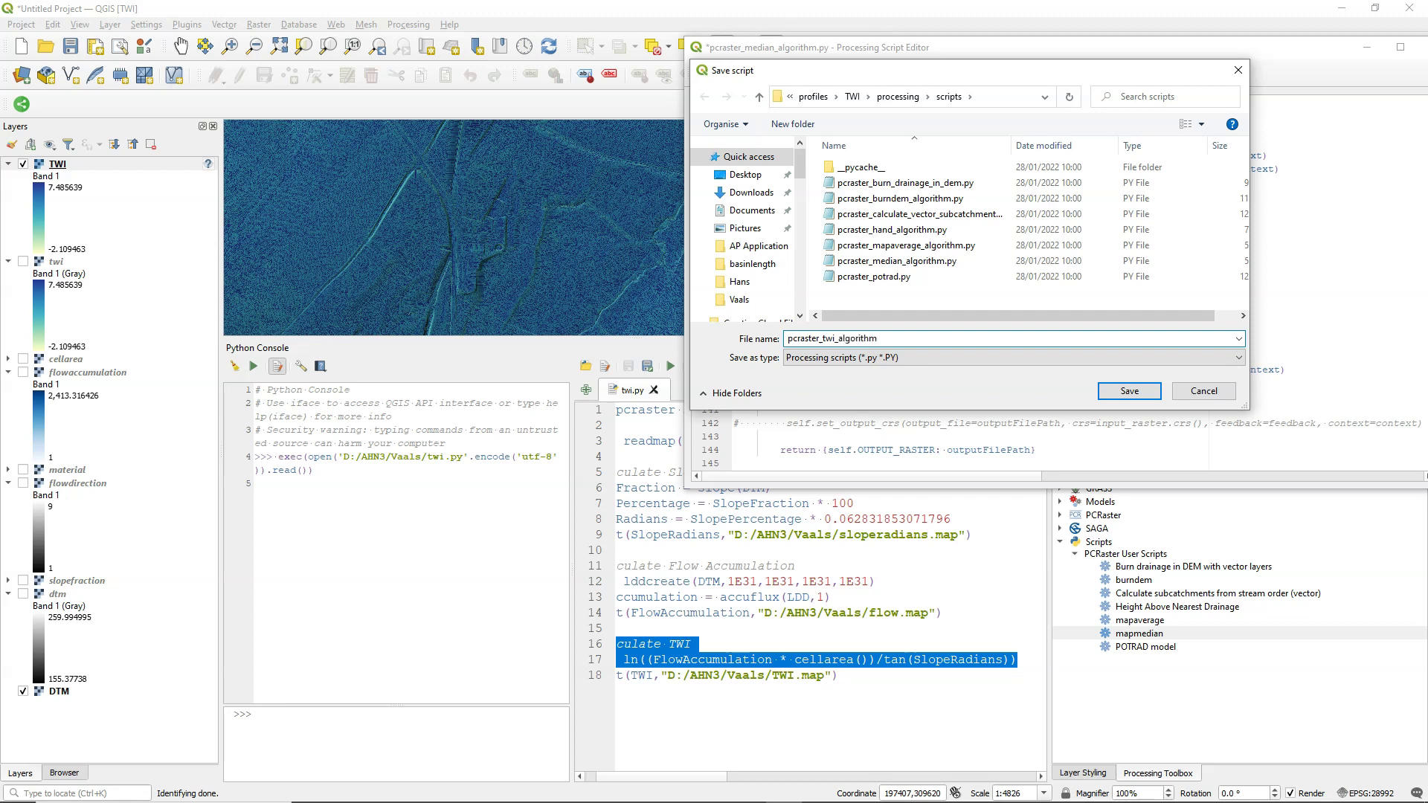
left_click(1129, 391)
left_click_drag(1219, 46, 902, 105)
left_click(1100, 104)
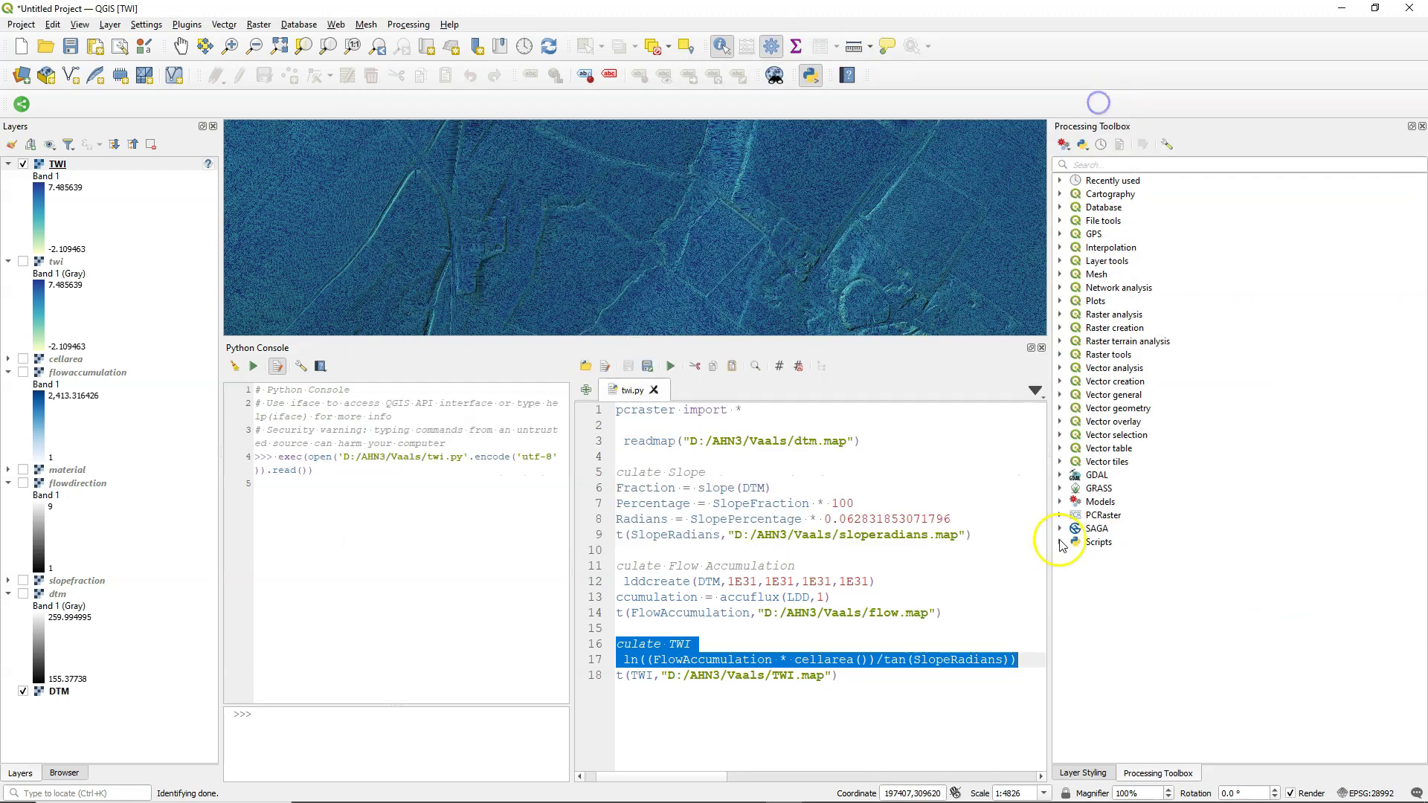
Step: Run Topographic Wetness Index from PCRaster User Scripts on dtm, saving output to testTWI.map
left_click(1059, 541)
left_click(1071, 555)
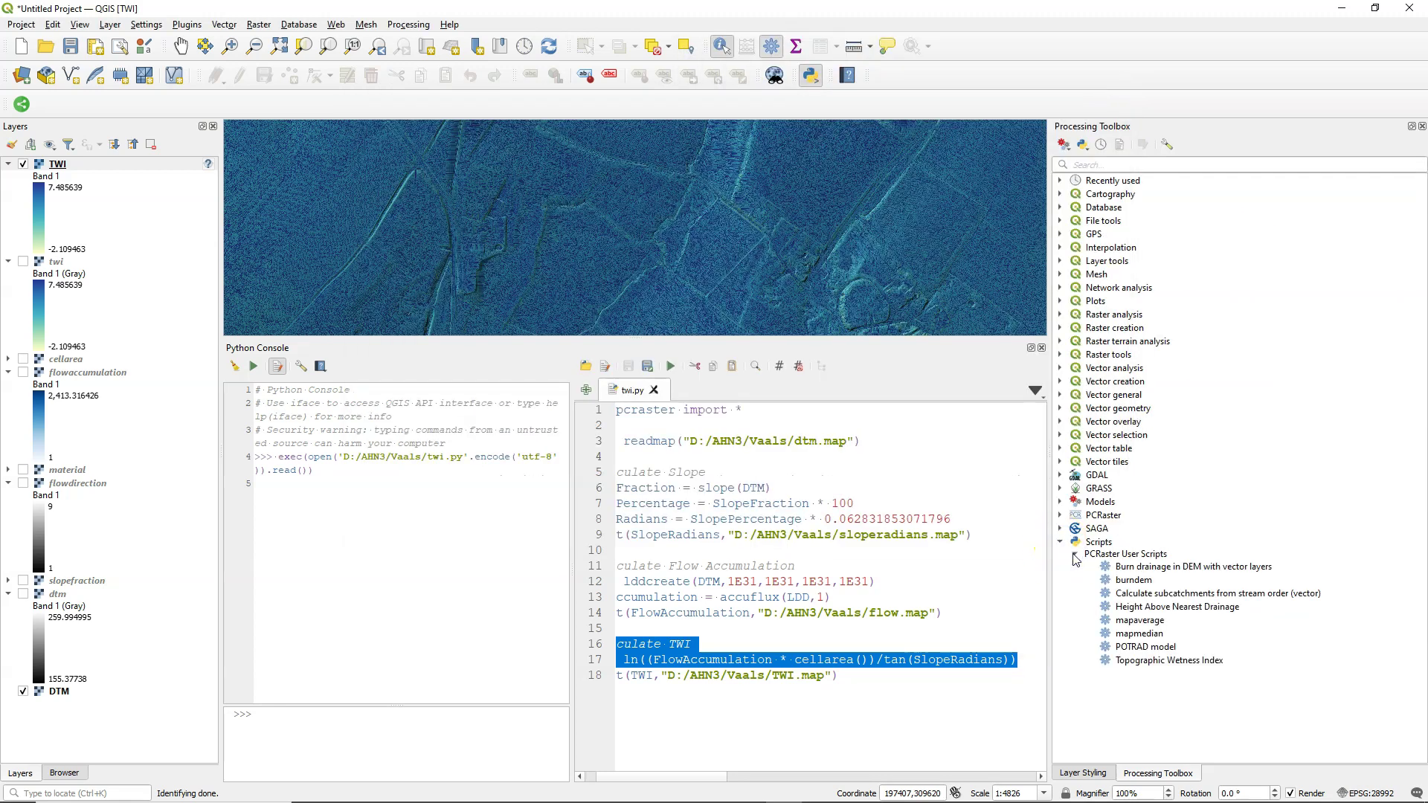
double_click(1168, 660)
left_click(520, 270)
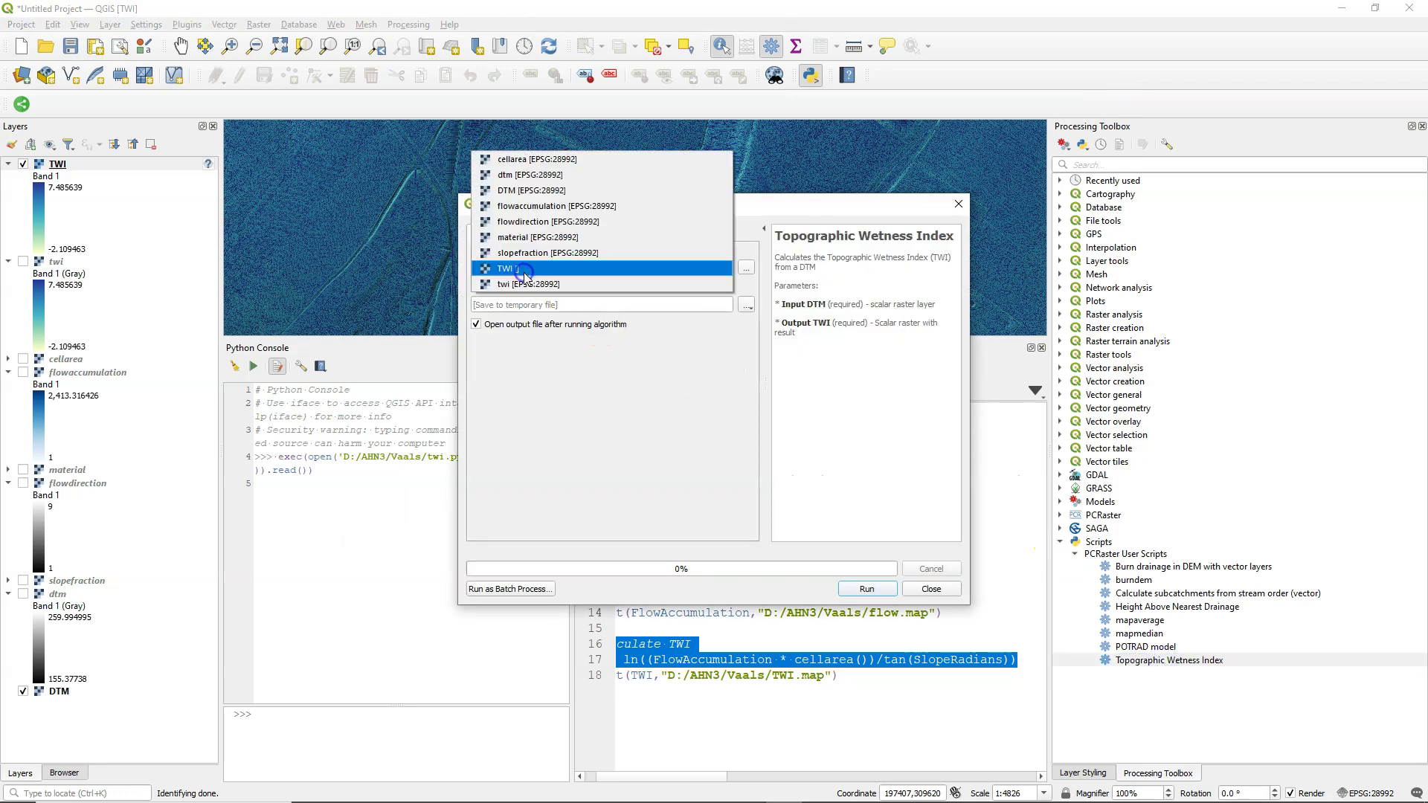
left_click(513, 175)
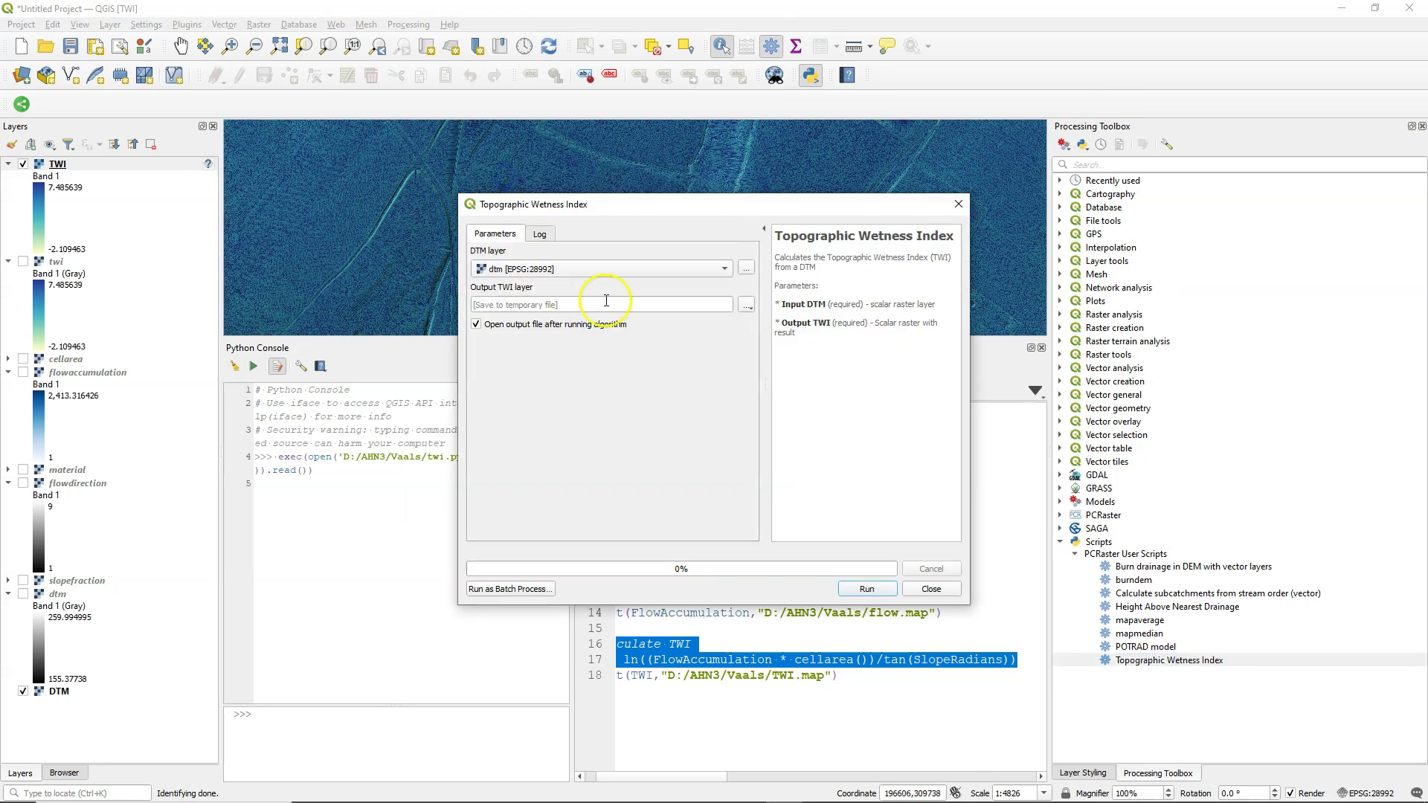
left_click(742, 311)
left_click(765, 332)
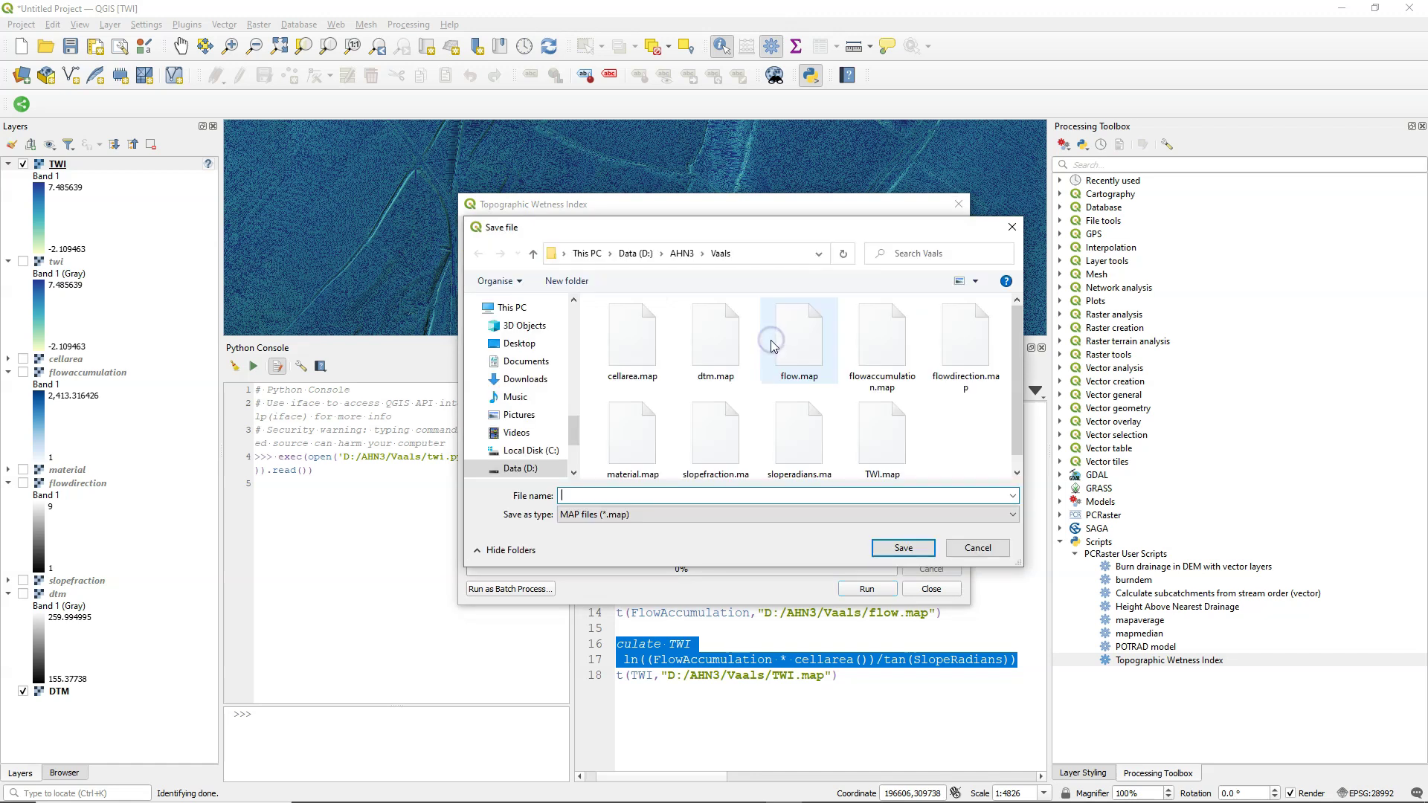
left_click(701, 513)
left_click(701, 510)
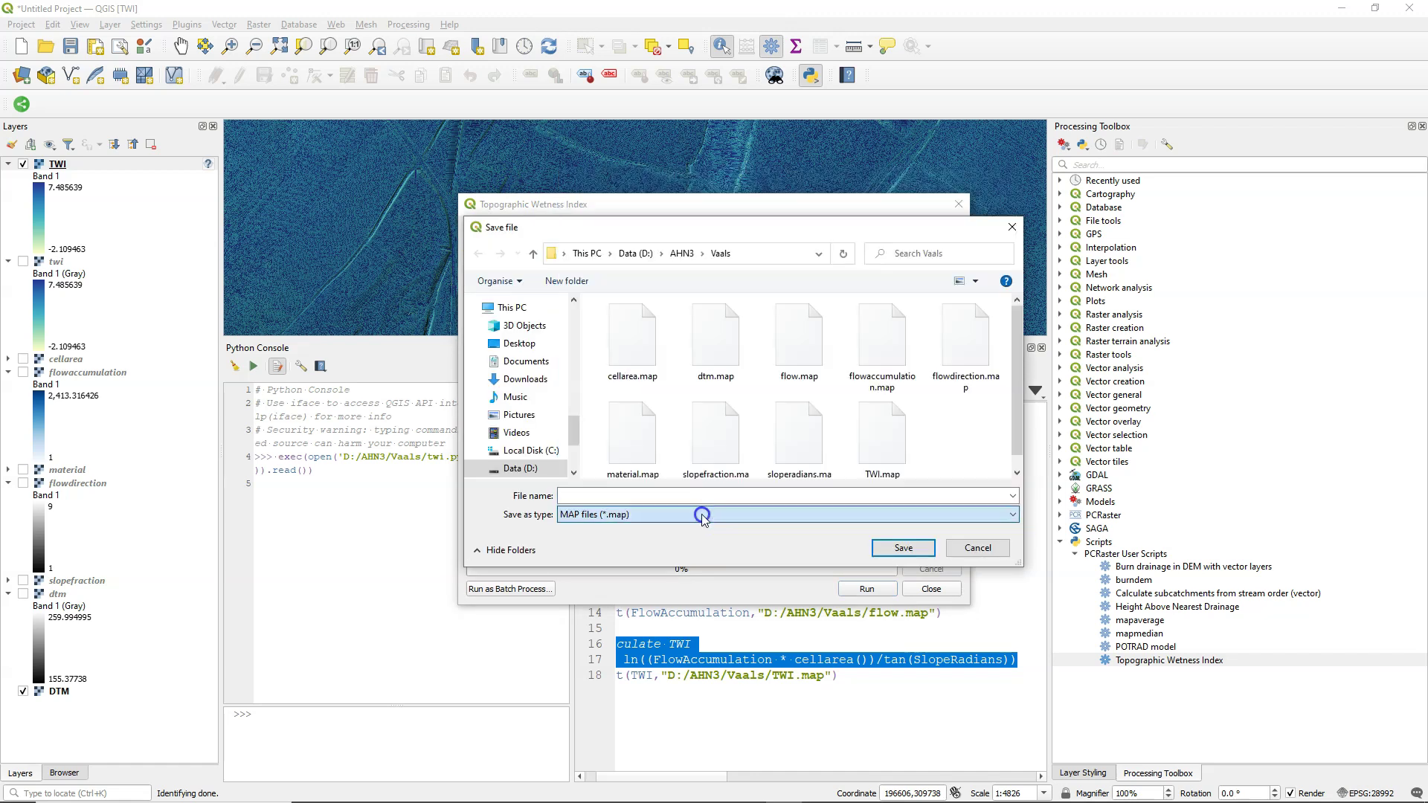
left_click(594, 495)
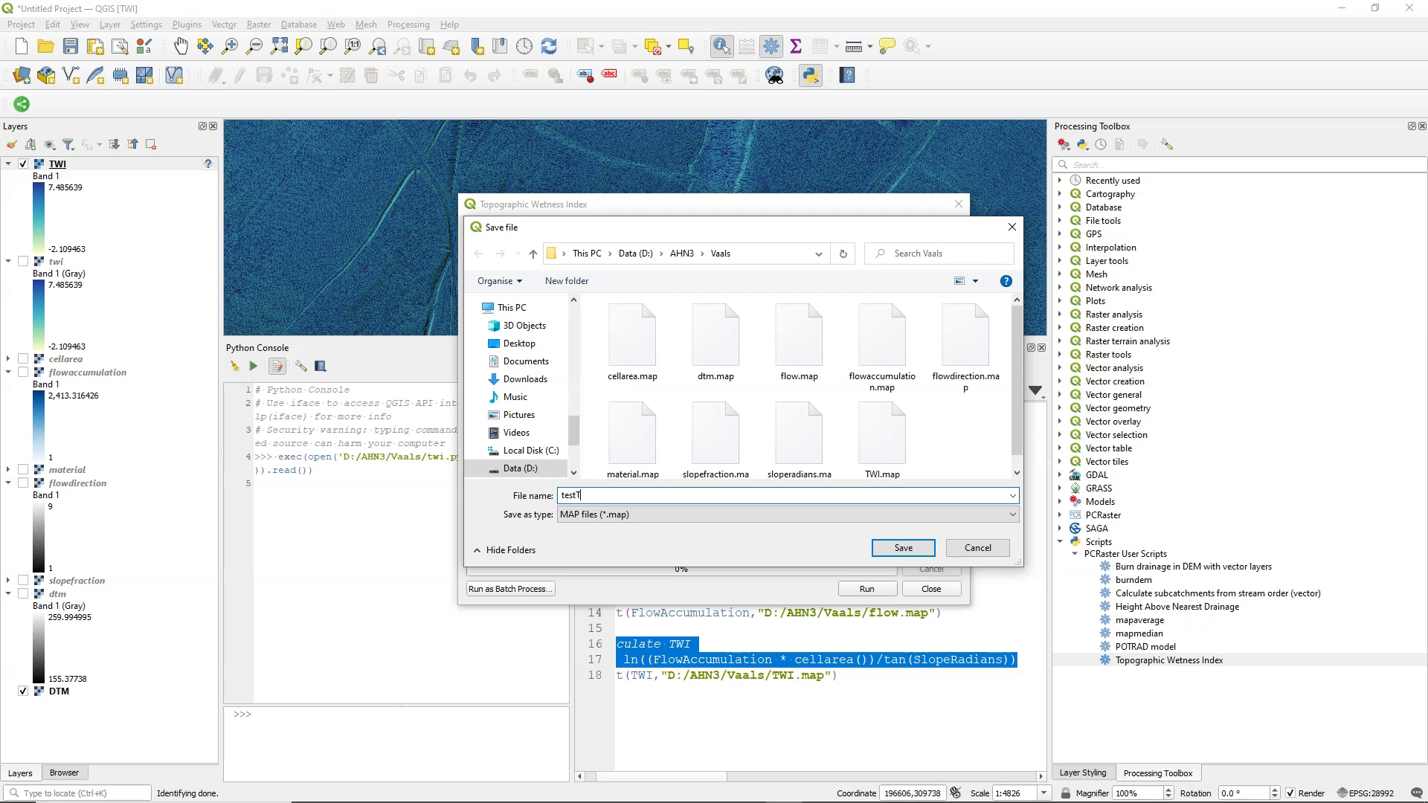
type("testTWI")
left_click(902, 547)
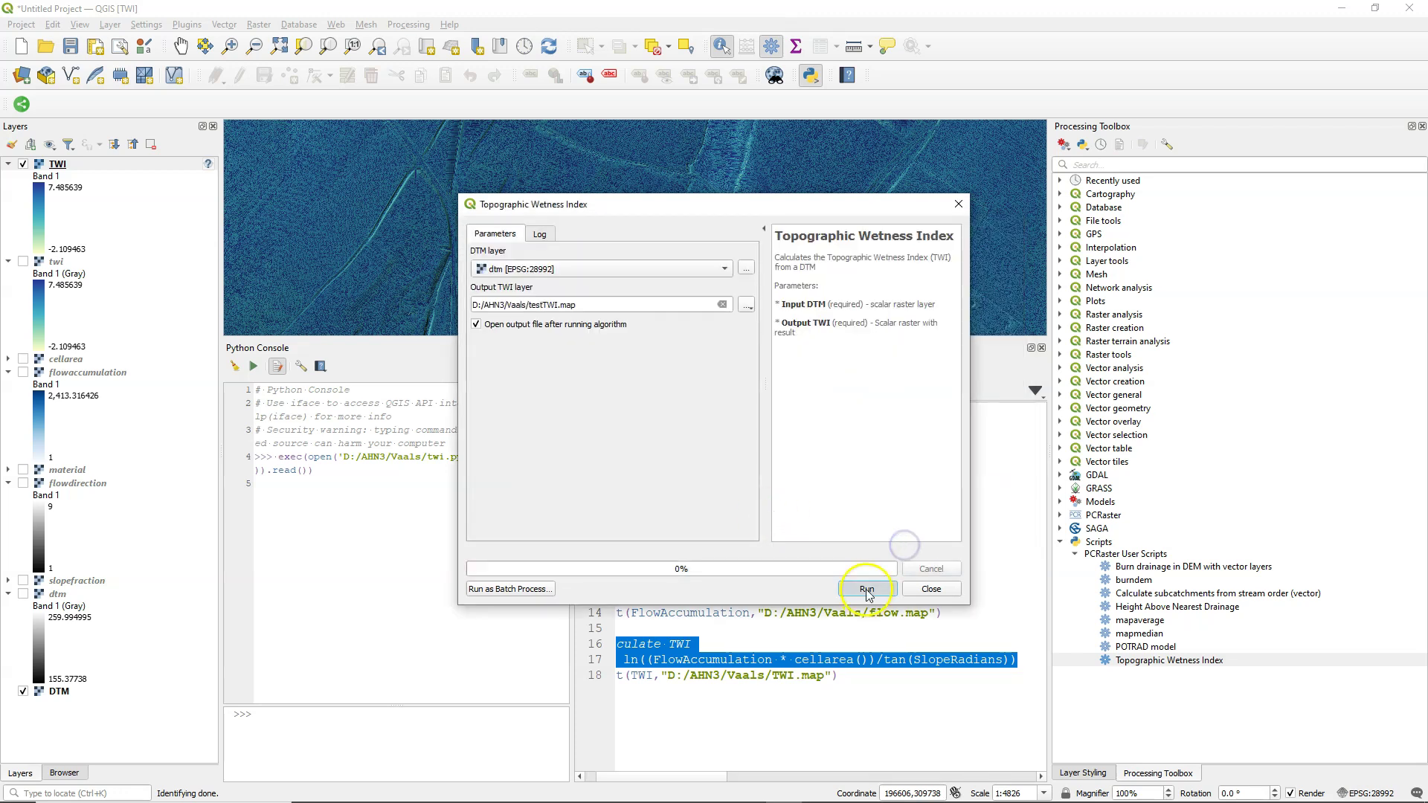
left_click(867, 589)
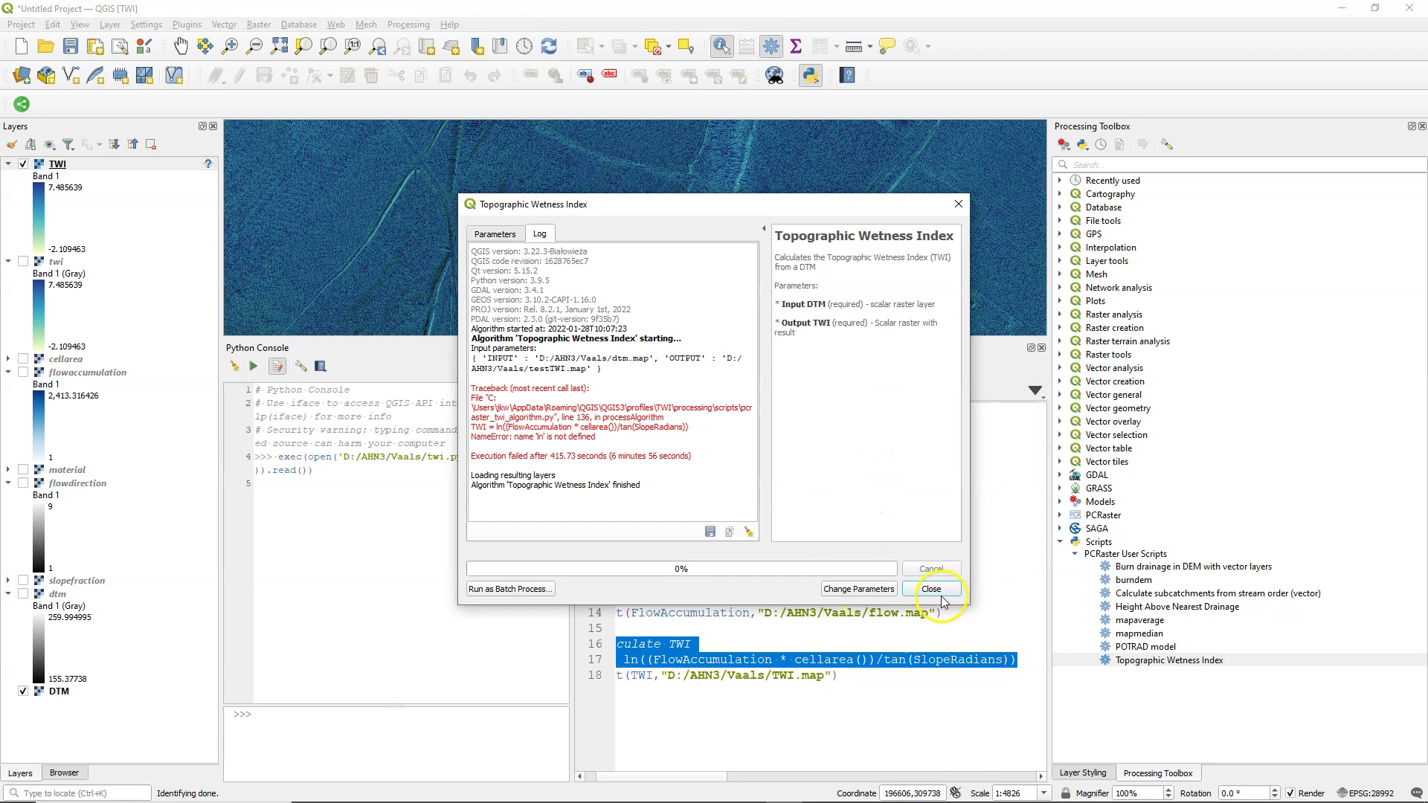
Step: Add ln and tan to the TWI script's pcraster imports and save the script
right_click(1128, 661)
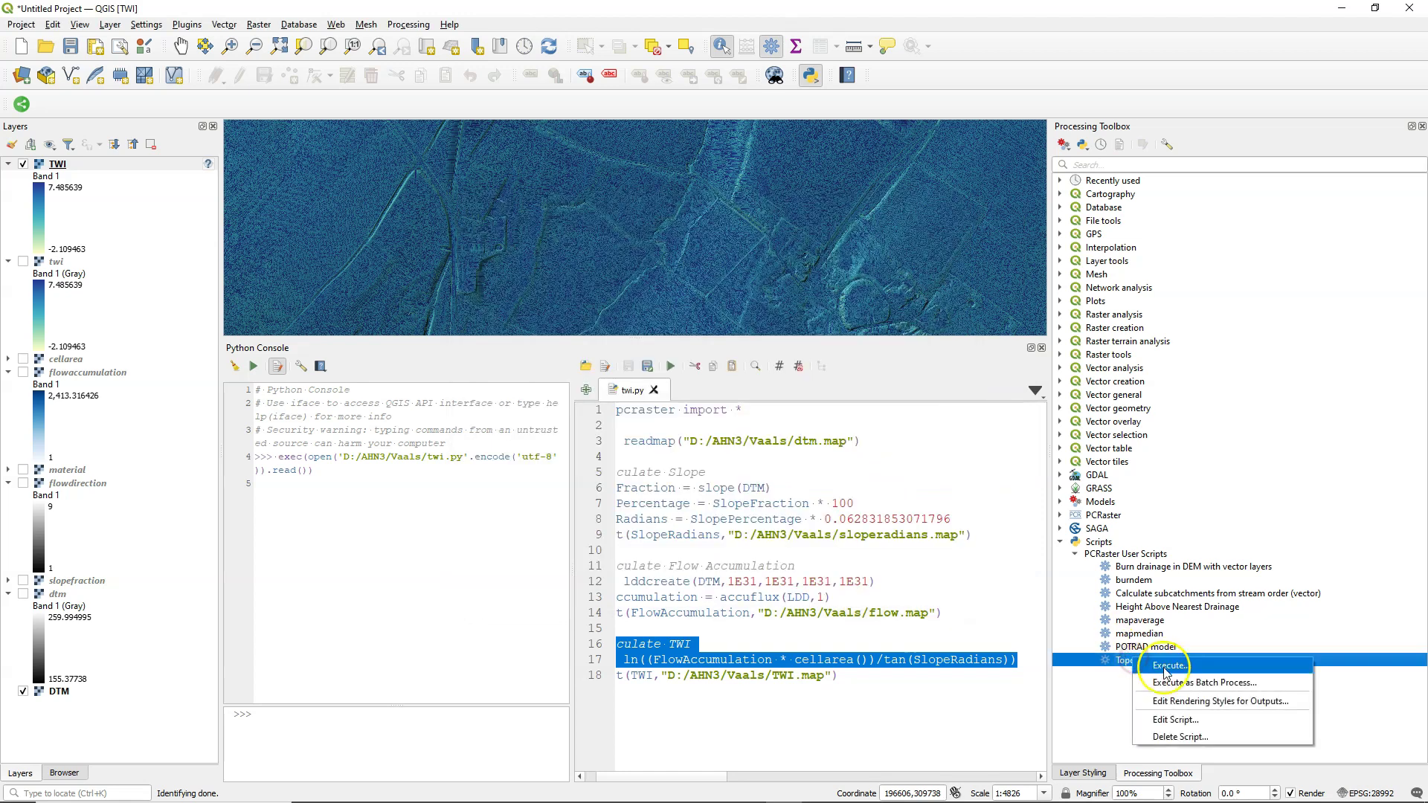
left_click(1184, 718)
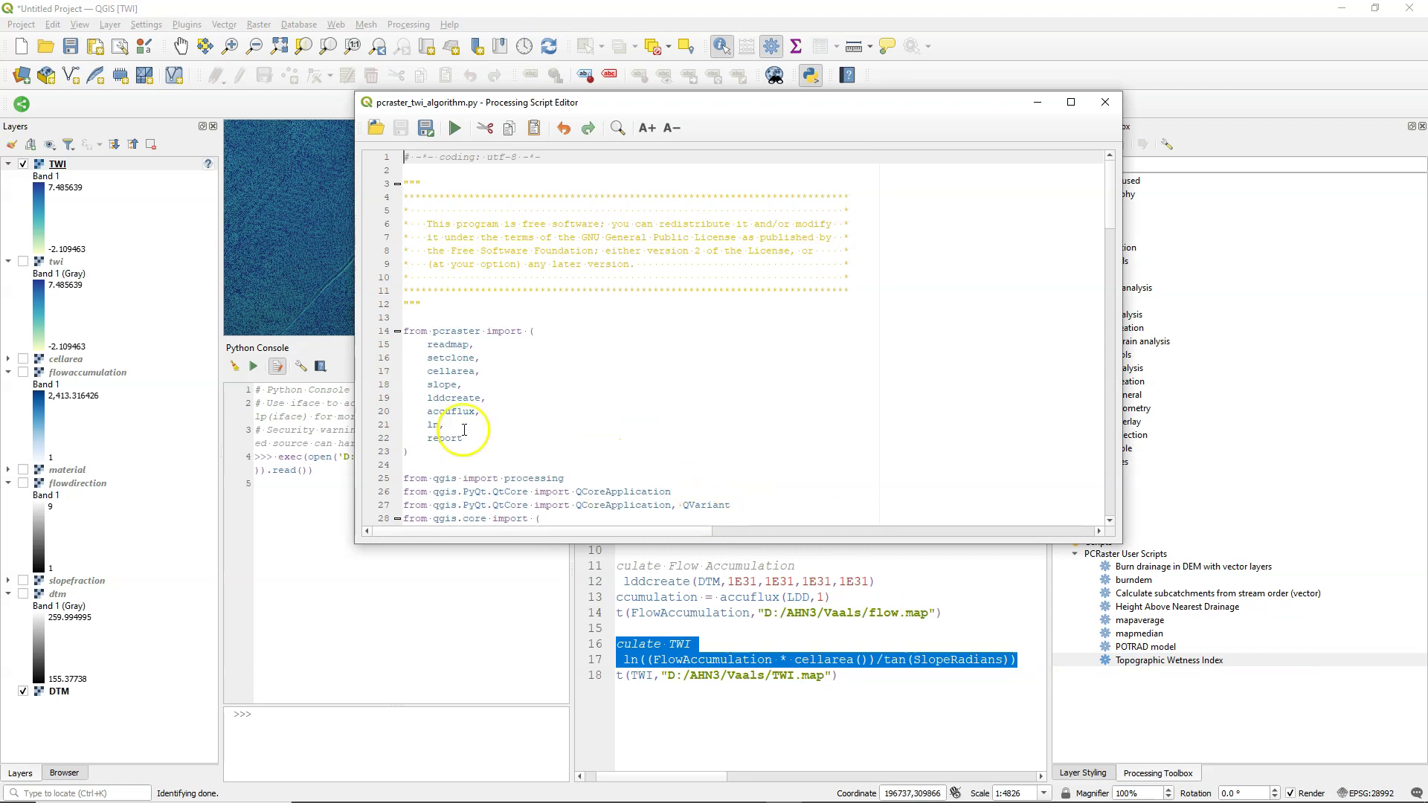
left_click(481, 411)
key("Return")
type("ln,")
key("Return")
type("t")
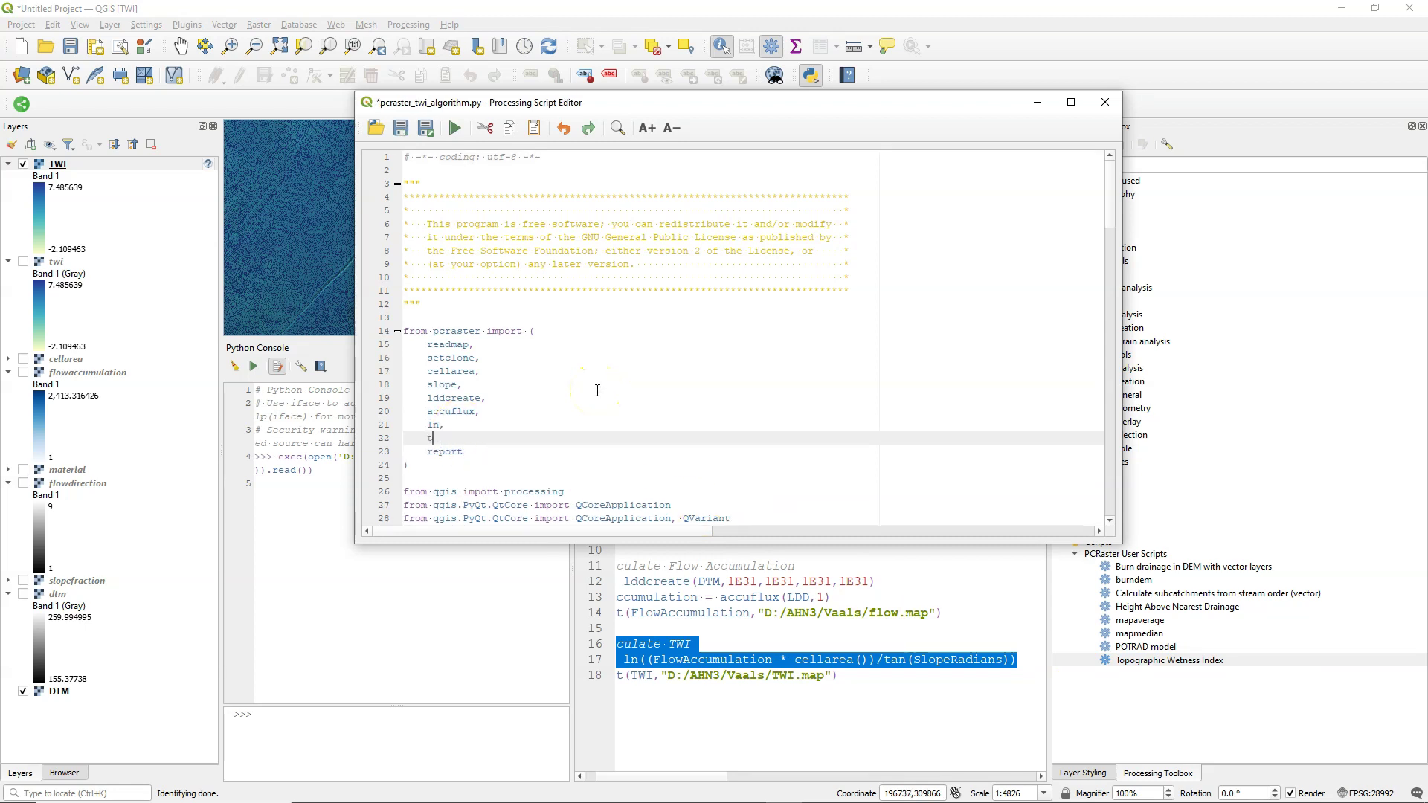
type("an,")
left_click(401, 128)
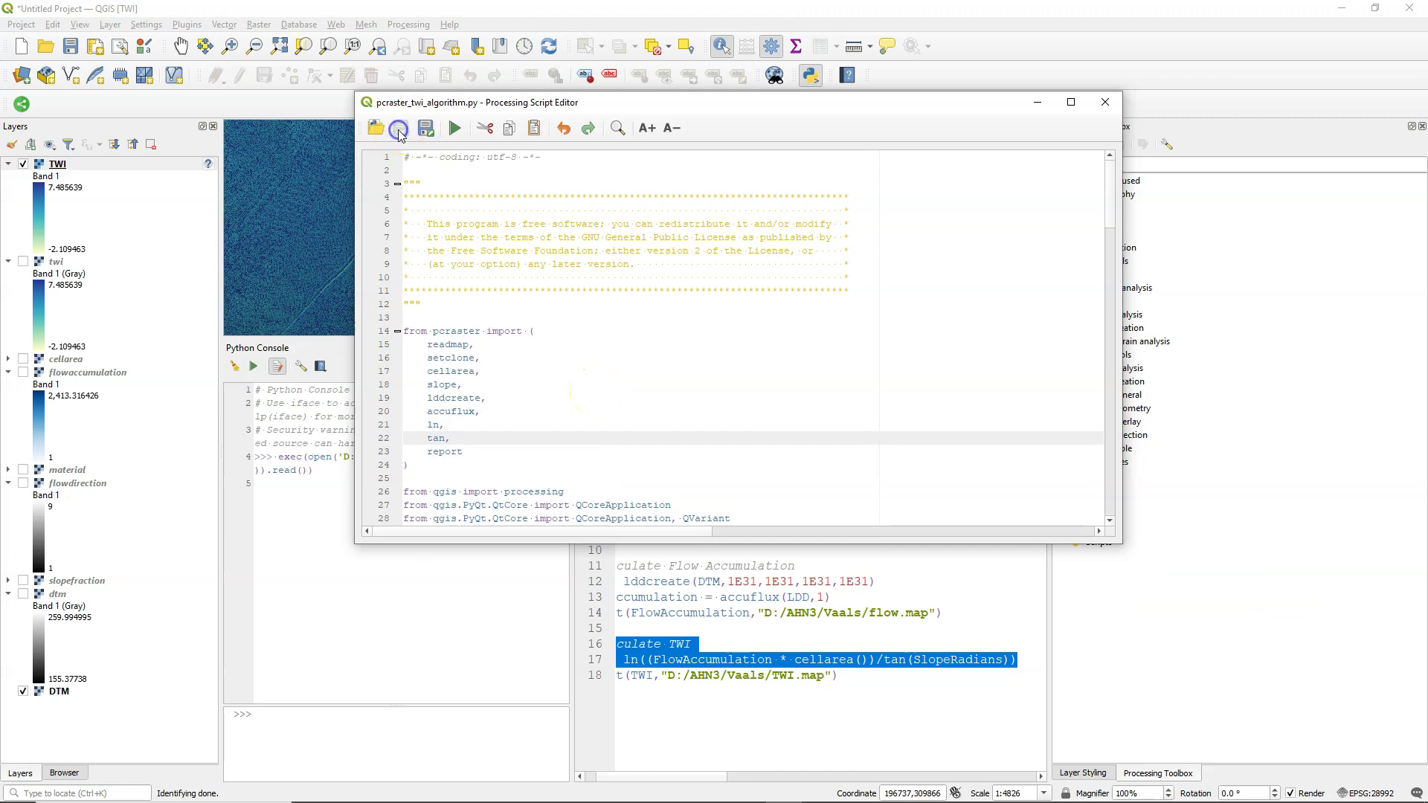
left_click(1108, 103)
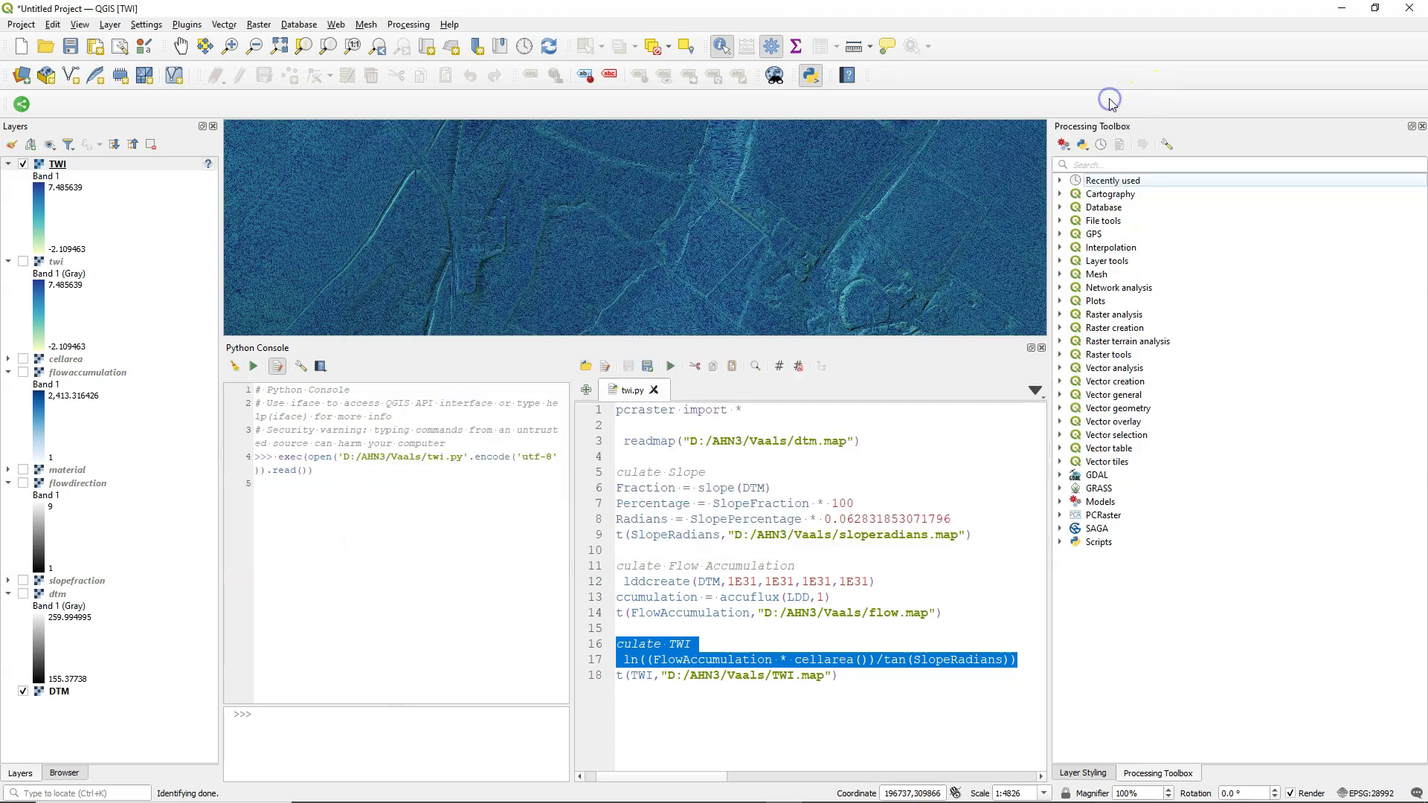
Step: Rerun Topographic Wetness Index on the dtm layer, saving the output as testTWI
left_click(1059, 542)
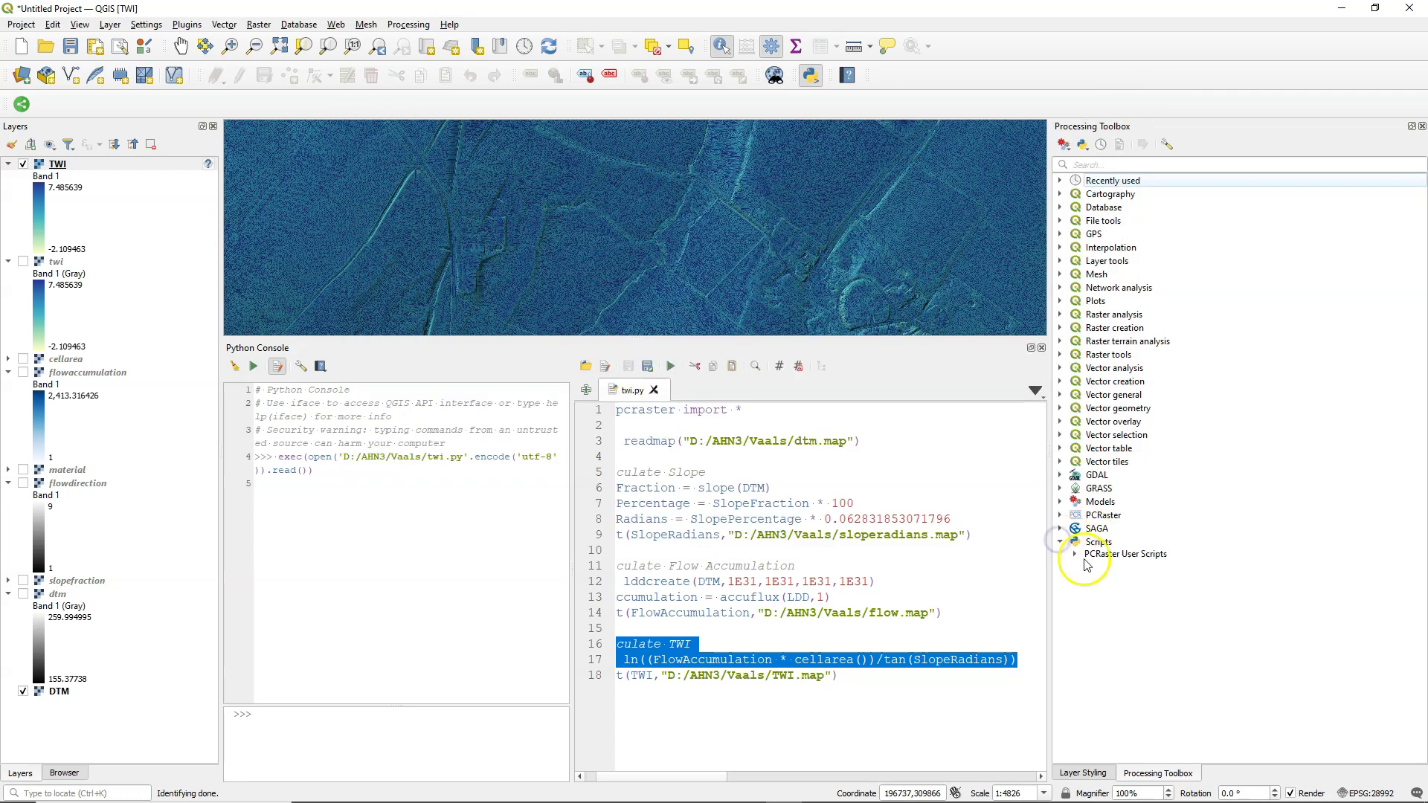
left_click(1074, 554)
double_click(1148, 660)
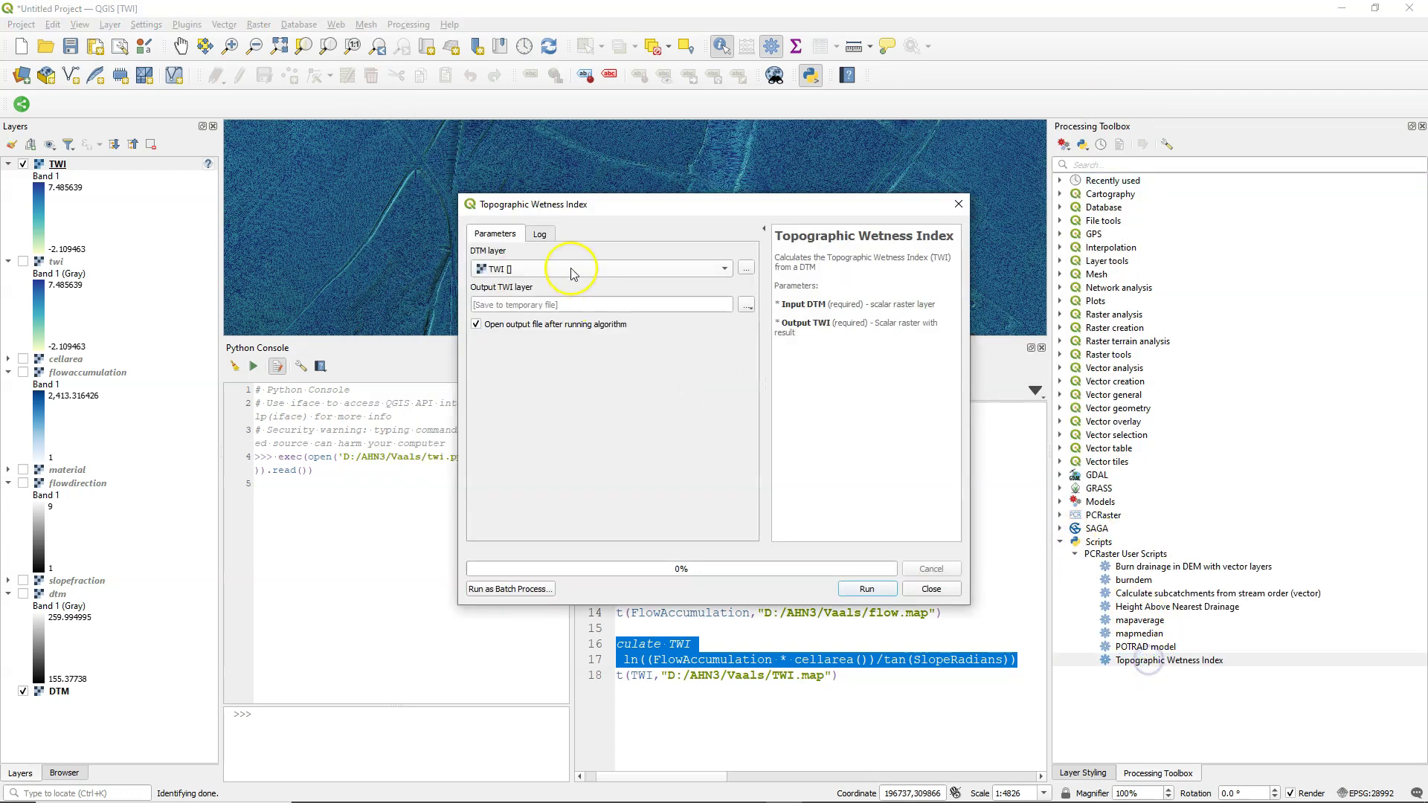
left_click(513, 269)
left_click(513, 182)
left_click(747, 305)
left_click(783, 338)
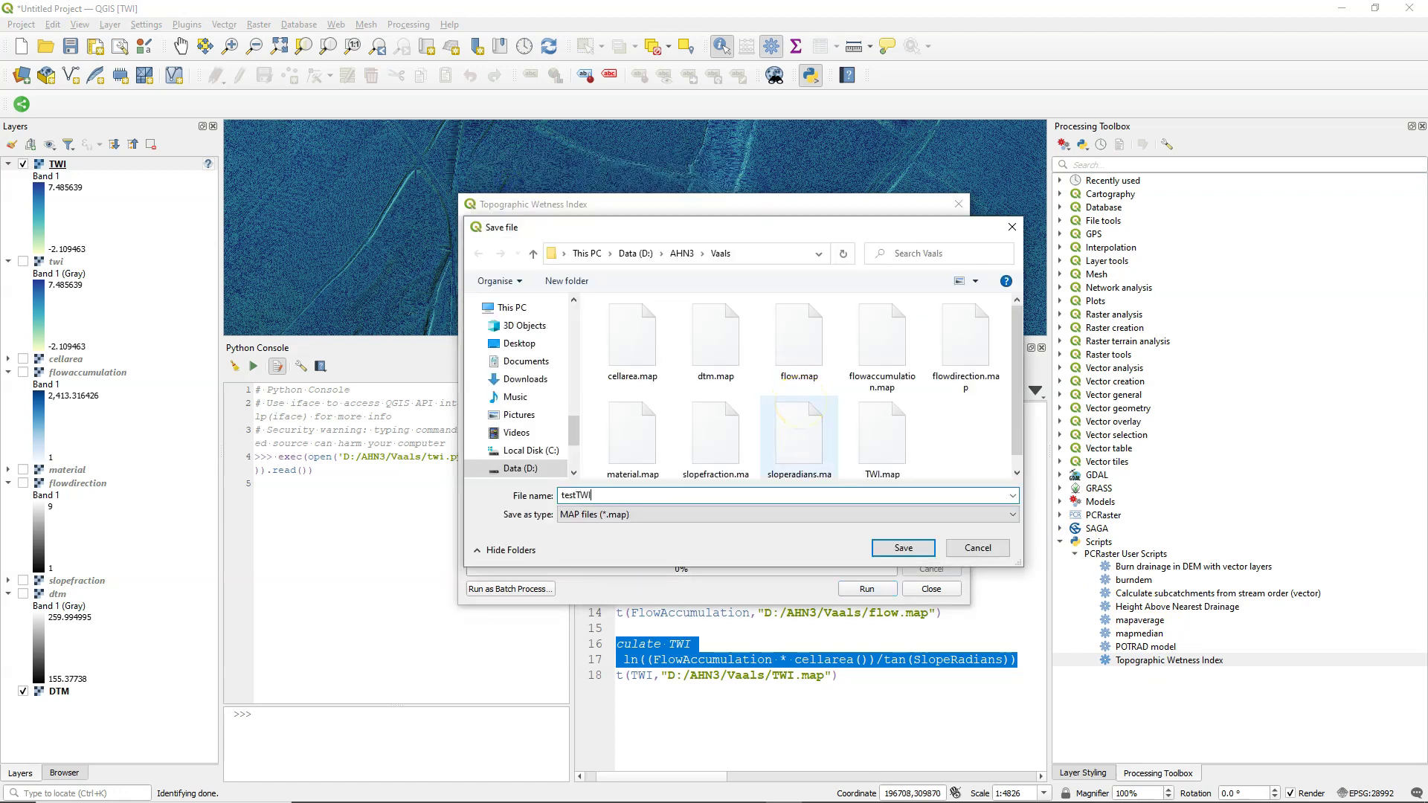
type("testTWI")
left_click(903, 548)
left_click(866, 588)
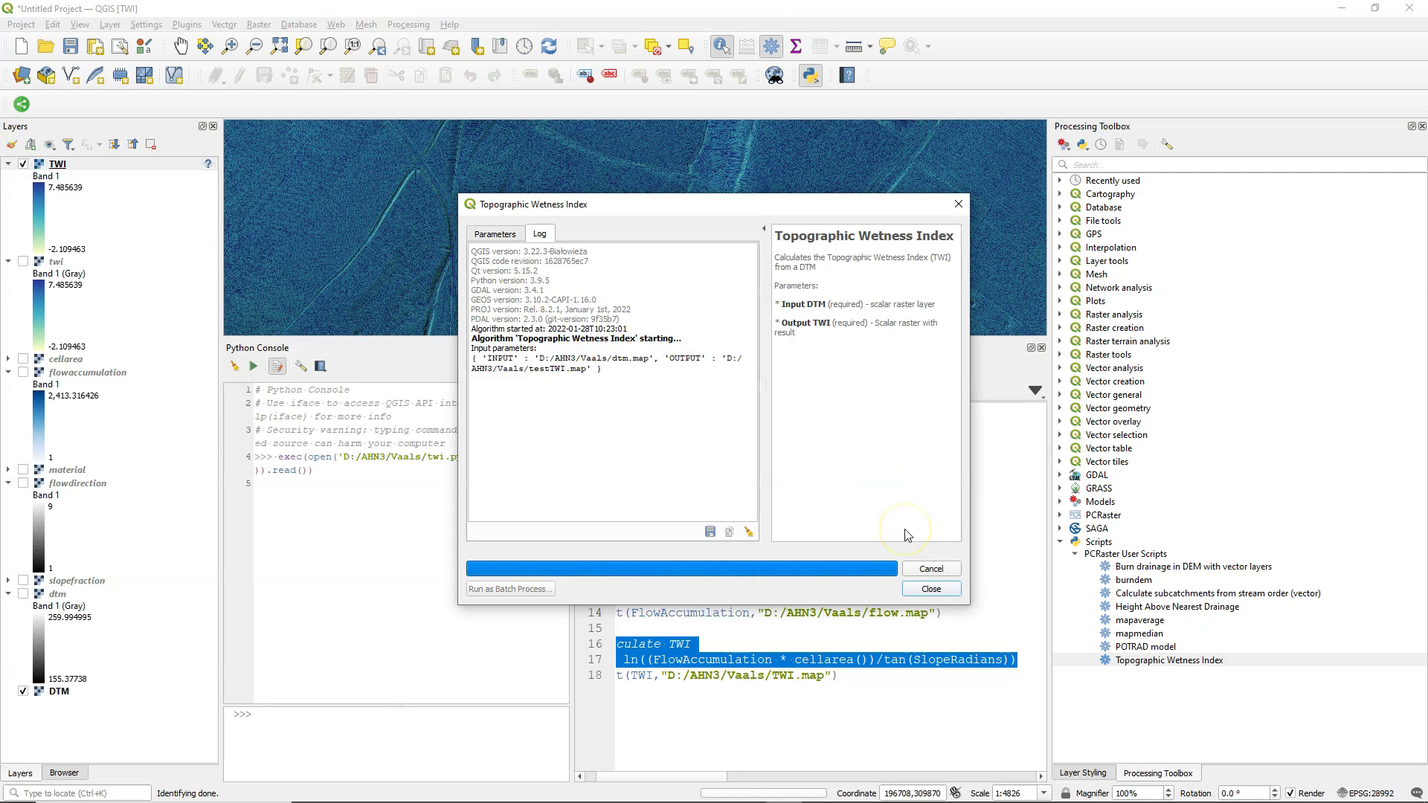
left_click(931, 589)
Step: Copy the TWI layer's style, paste it onto testTWI, and uncheck the TWI layer
right_click(55, 179)
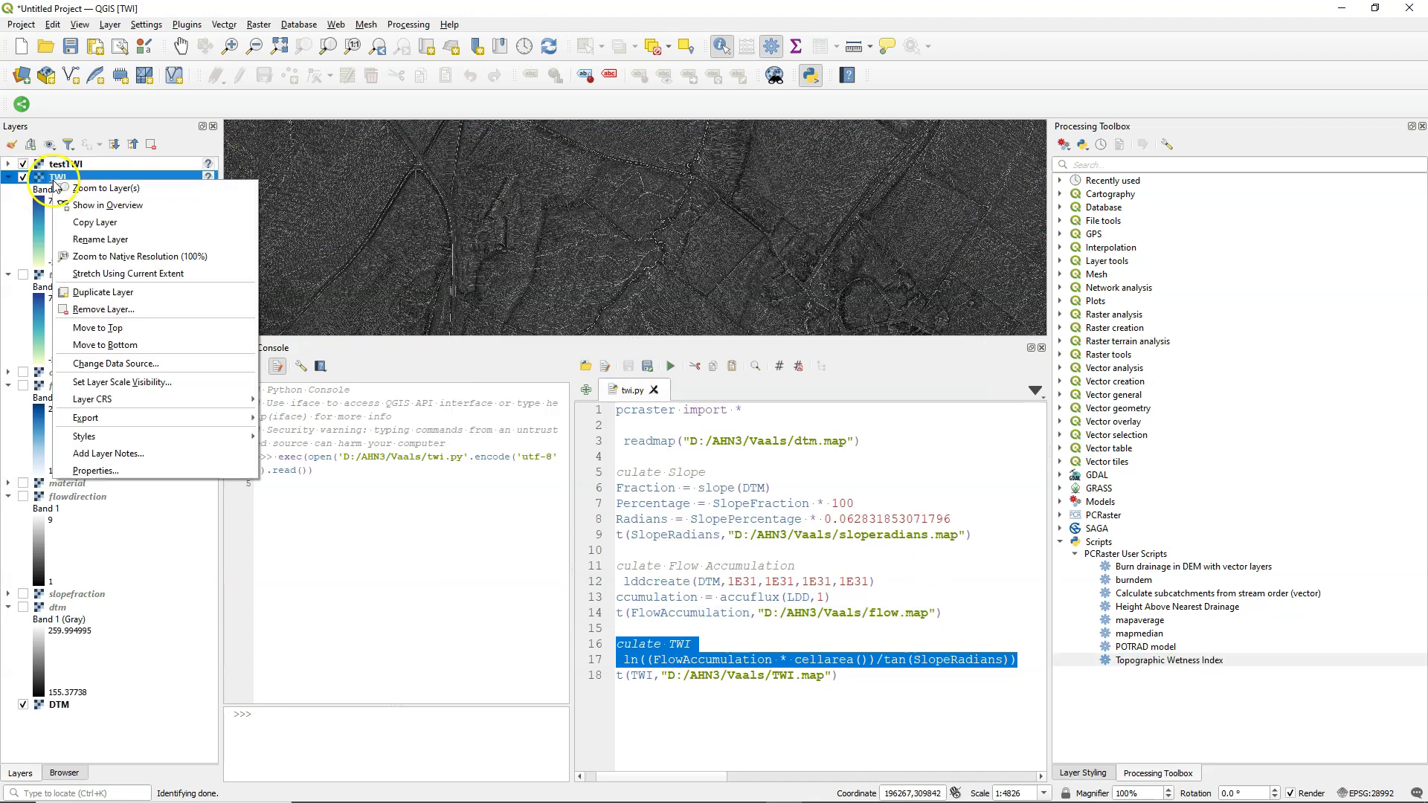
mouse_move(156, 430)
left_click(316, 438)
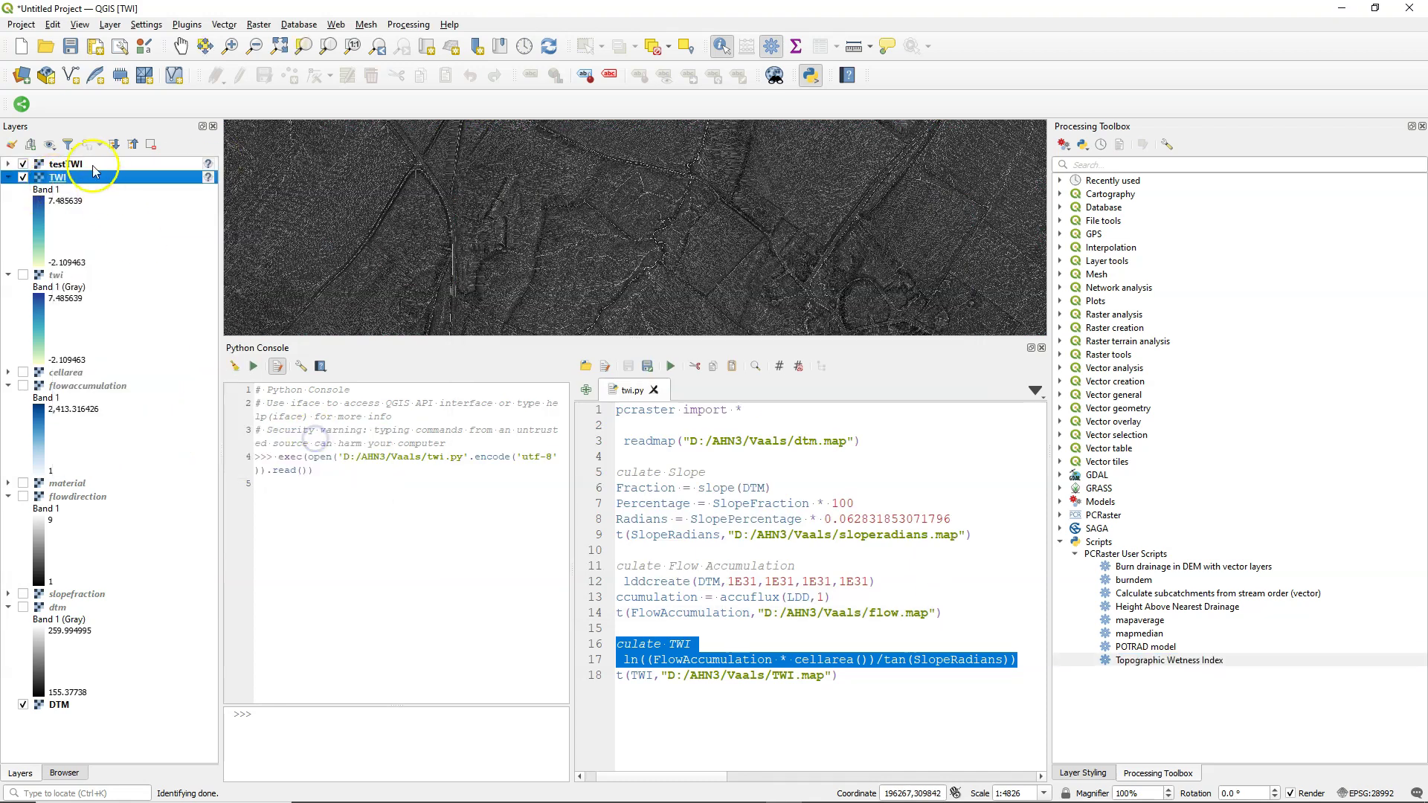
right_click(91, 165)
mouse_move(171, 402)
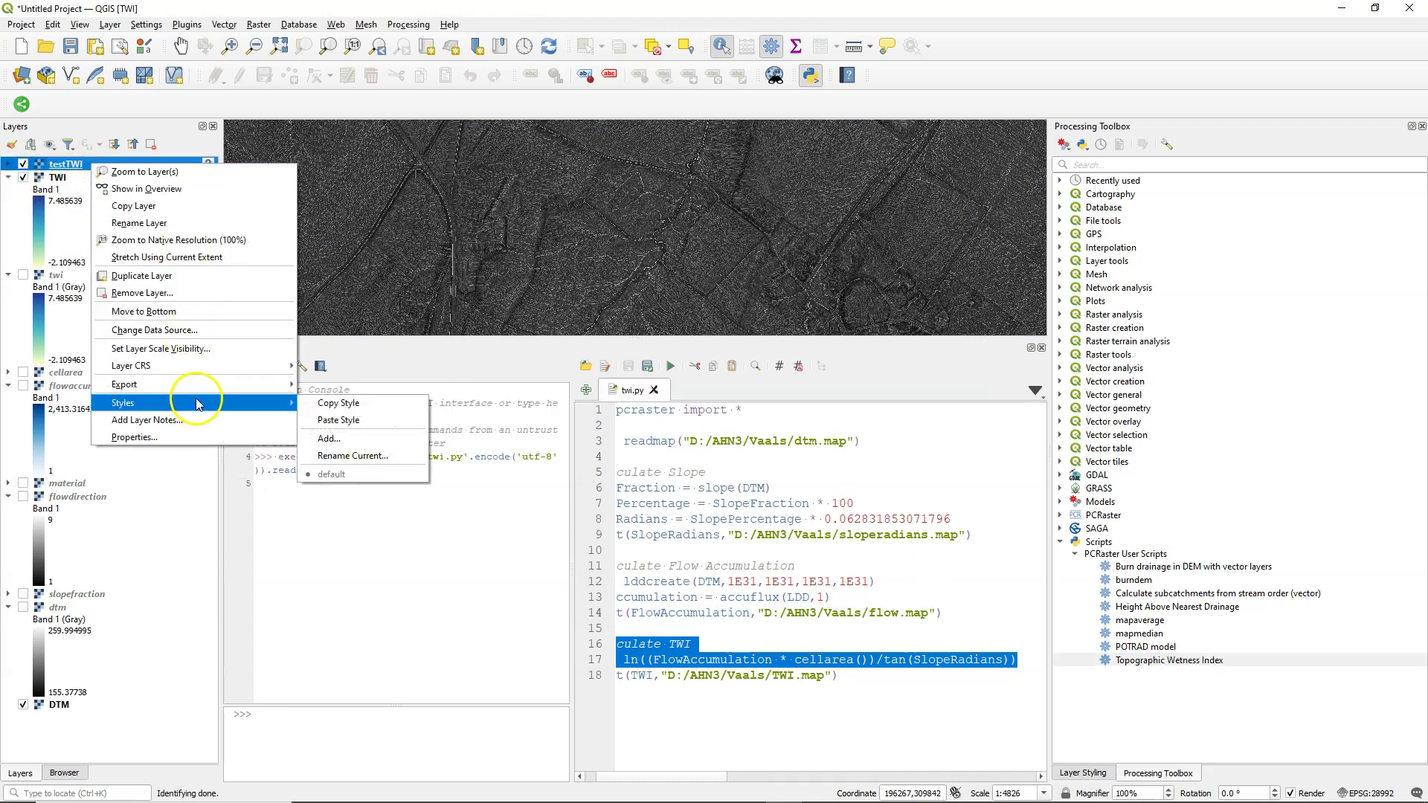
left_click(333, 419)
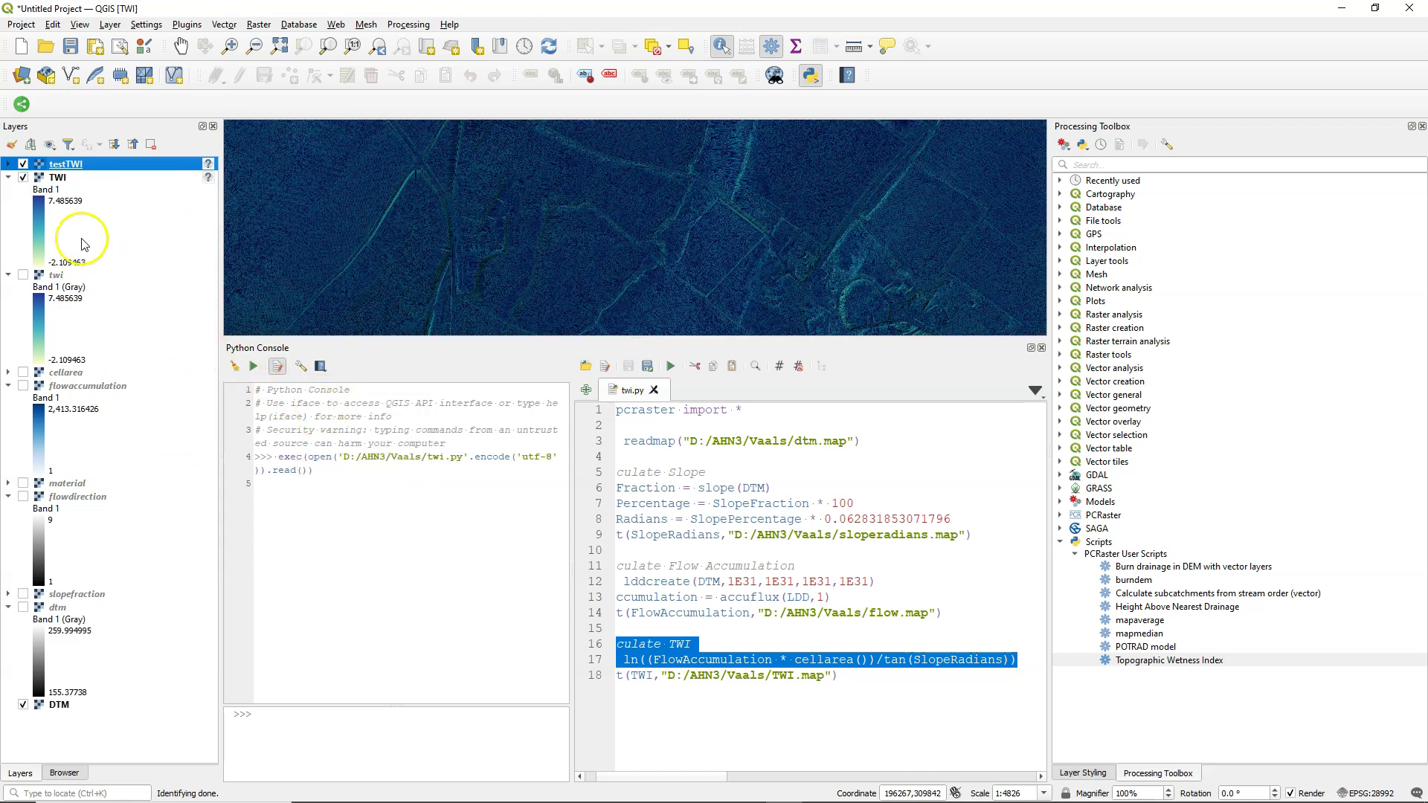
left_click(23, 177)
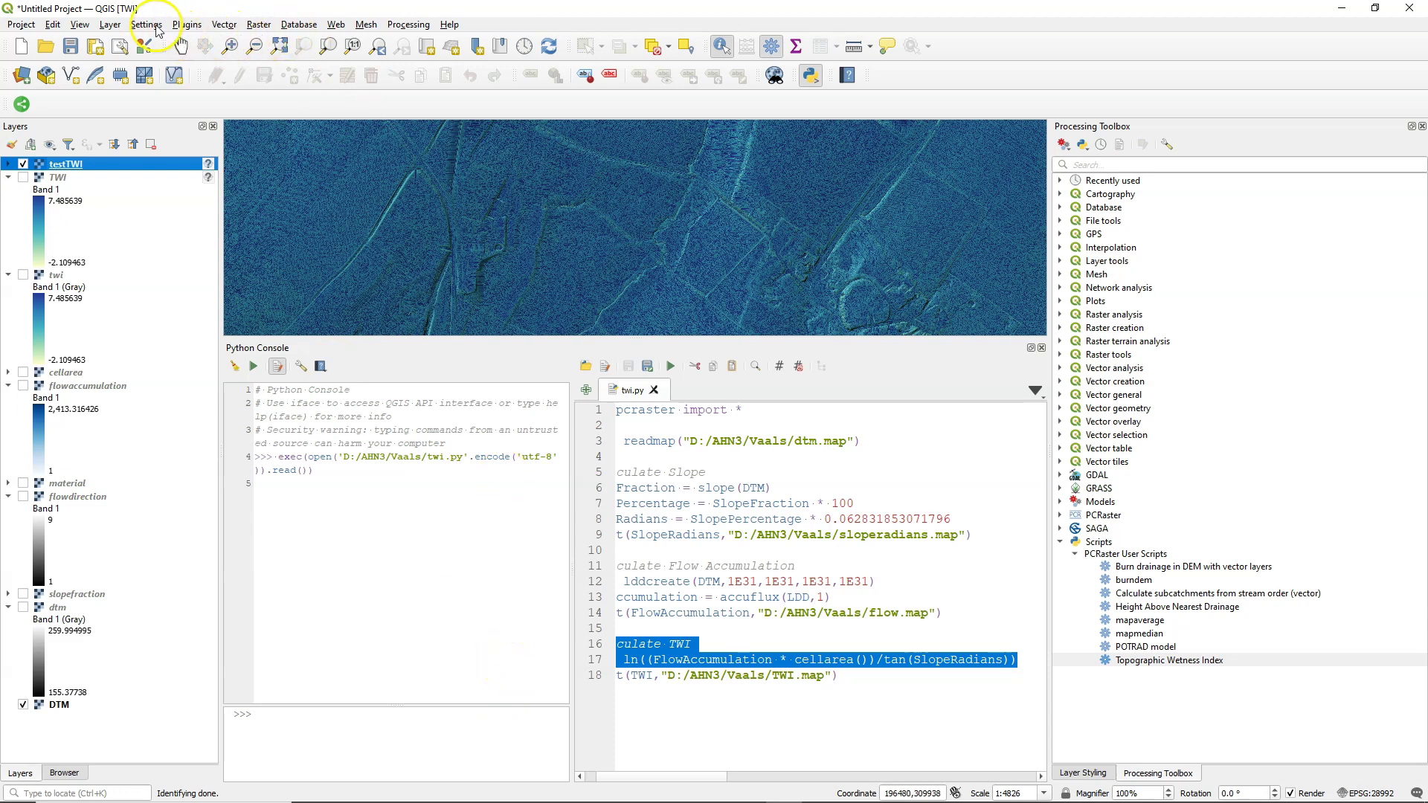
Step: Open the active QGIS profile folder and browse into processing > scripts
left_click(156, 29)
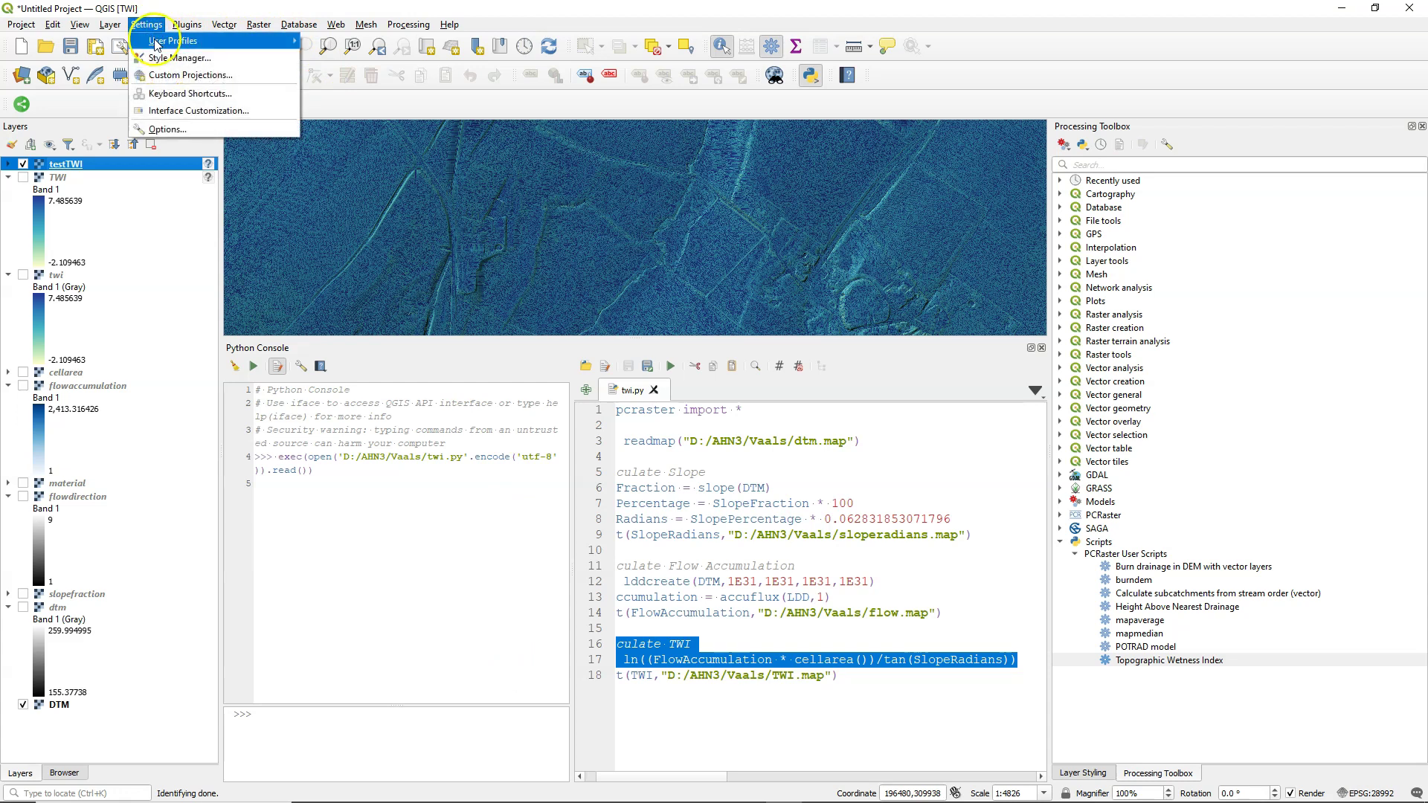
mouse_move(179, 41)
left_click(416, 265)
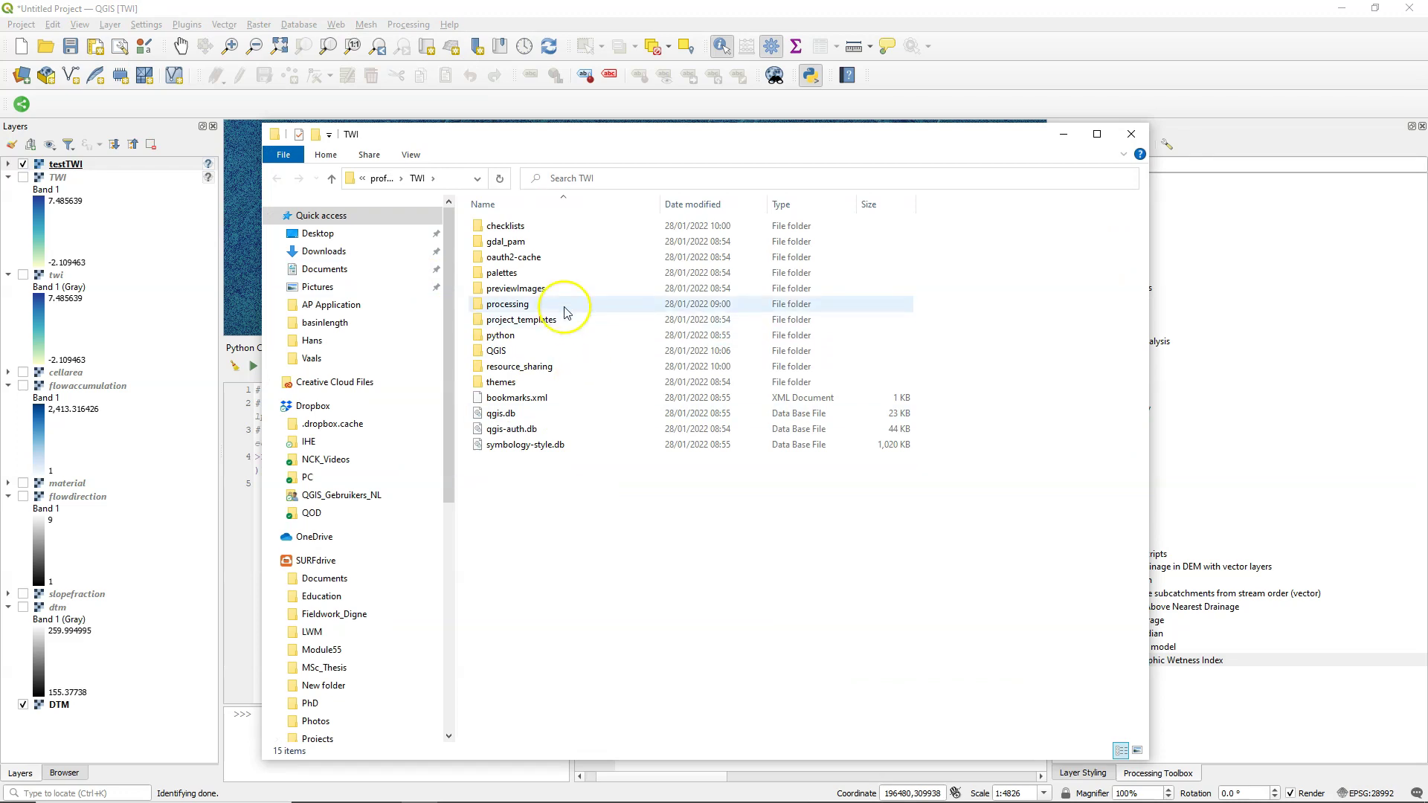
double_click(506, 304)
double_click(504, 262)
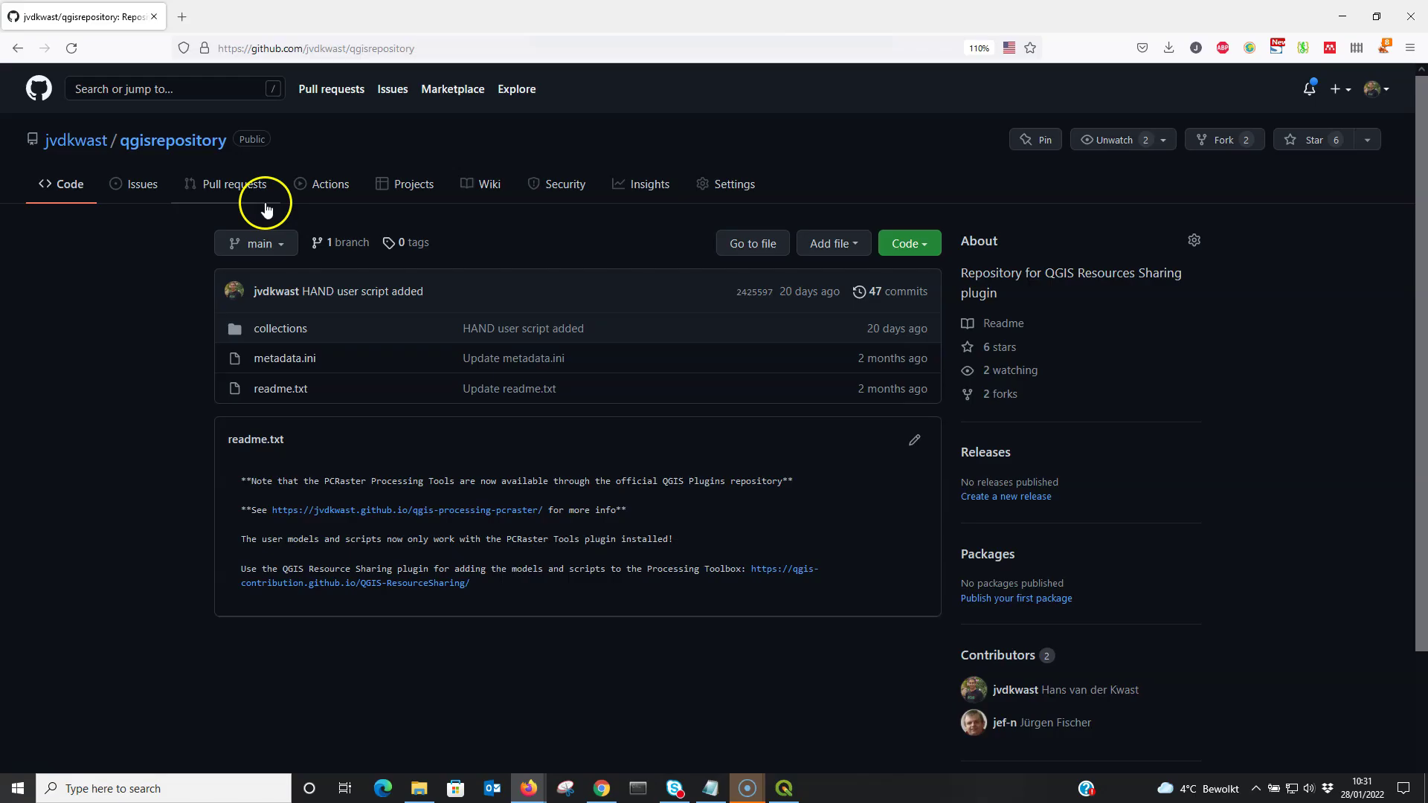
Step: Drag pcraster_twi_algorithm.py onto the repository's collections/qgis_pcrasteruserscripts/processing folder
left_click(286, 327)
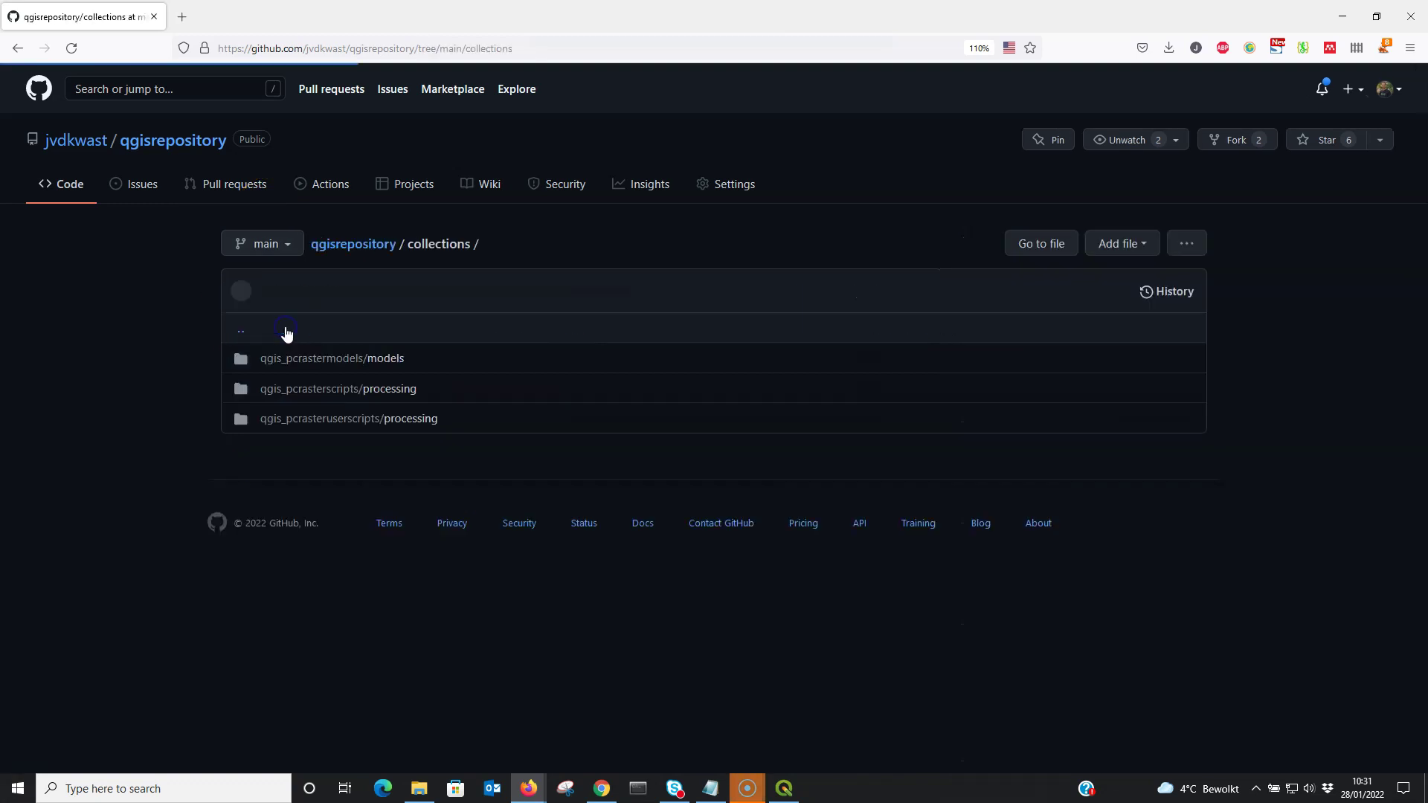
left_click(332, 420)
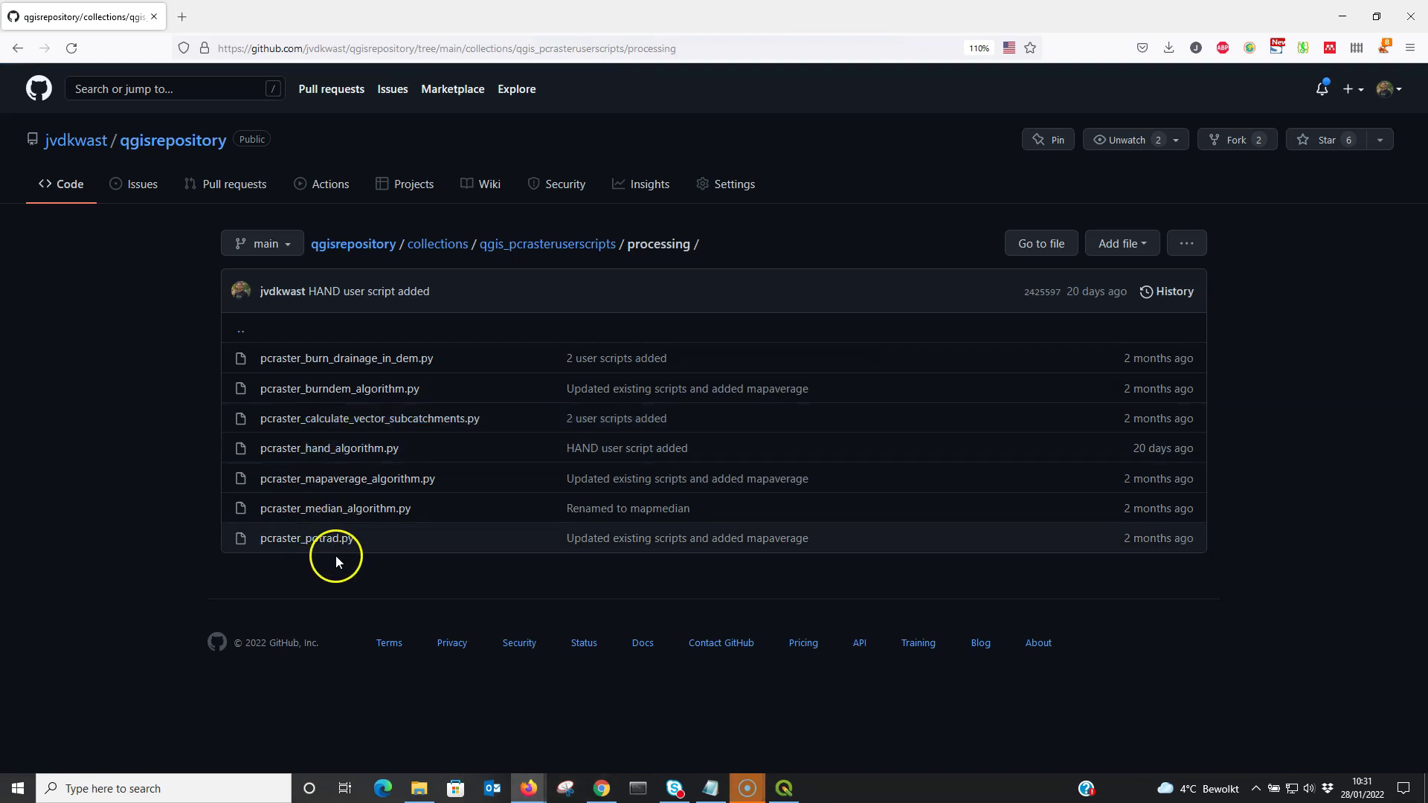
left_click(419, 788)
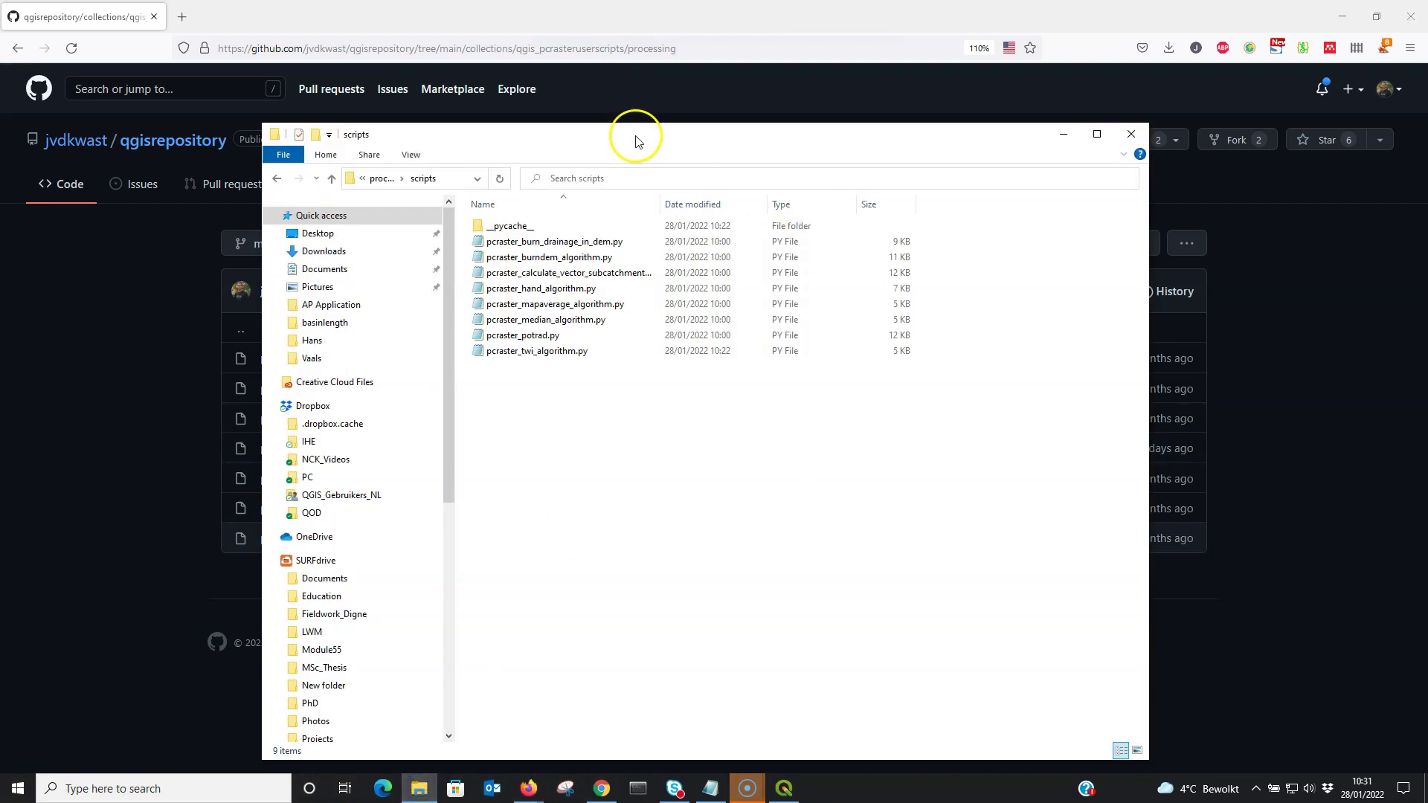
left_click_drag(630, 142, 970, 118)
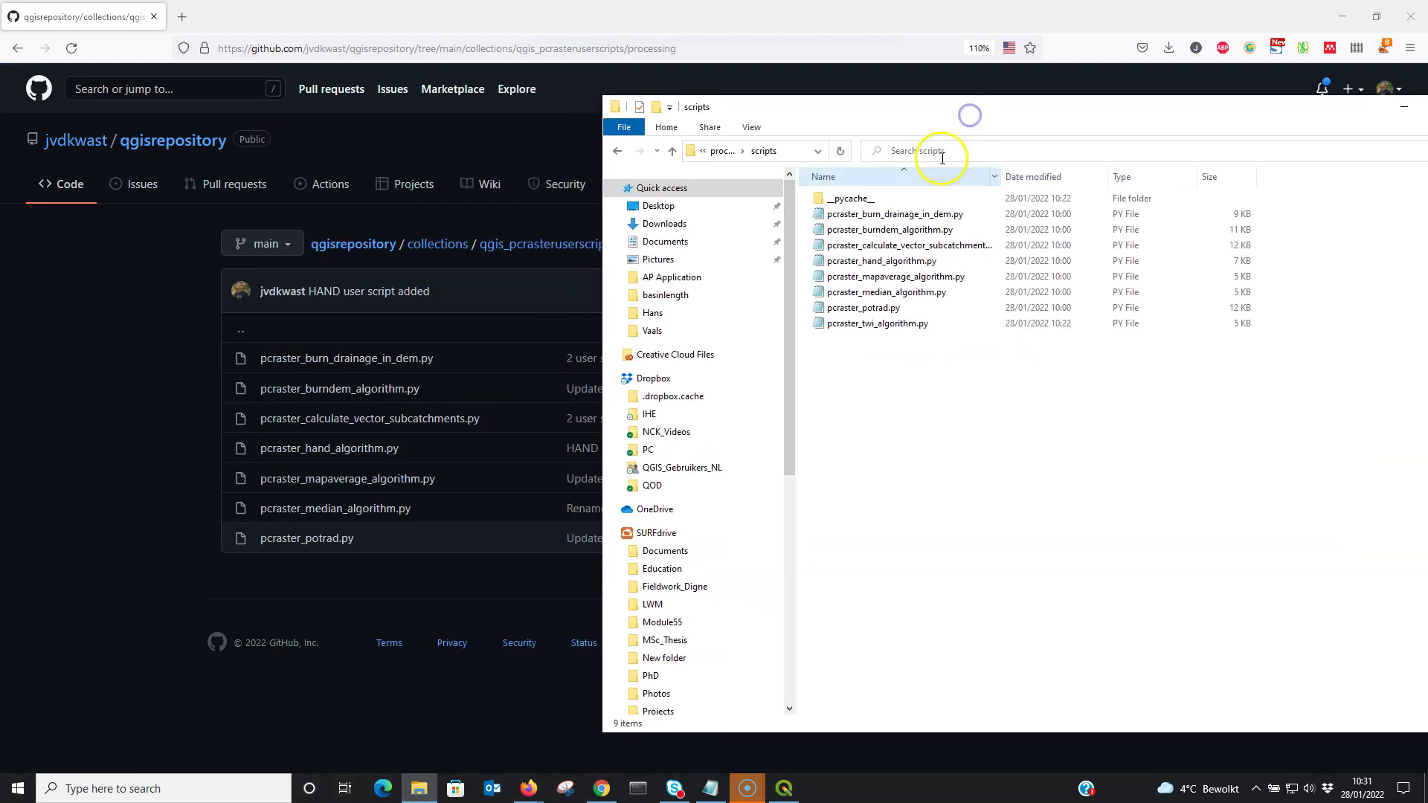
left_click_drag(885, 323, 433, 418)
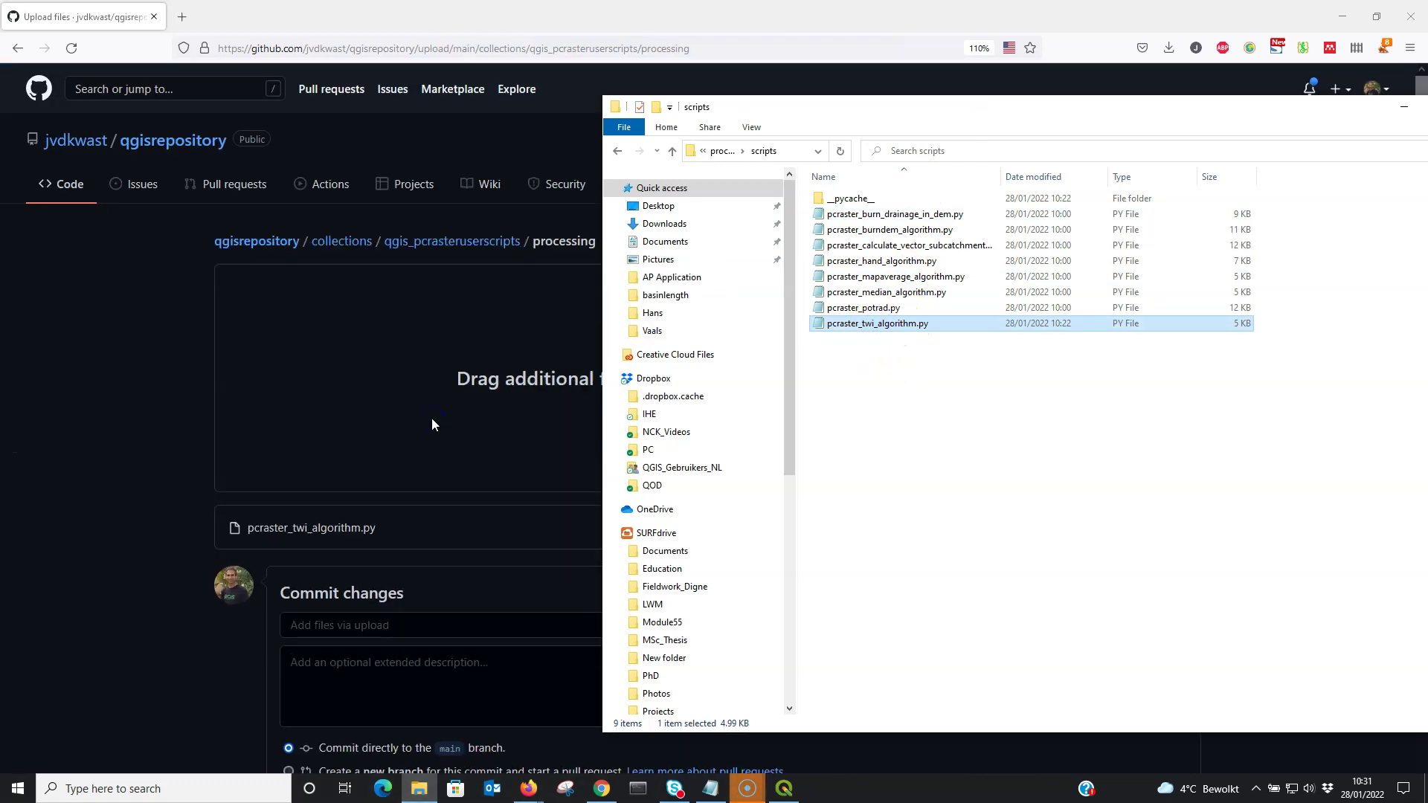
Step: Commit the upload with the message 'TWI script added'
left_click(368, 624)
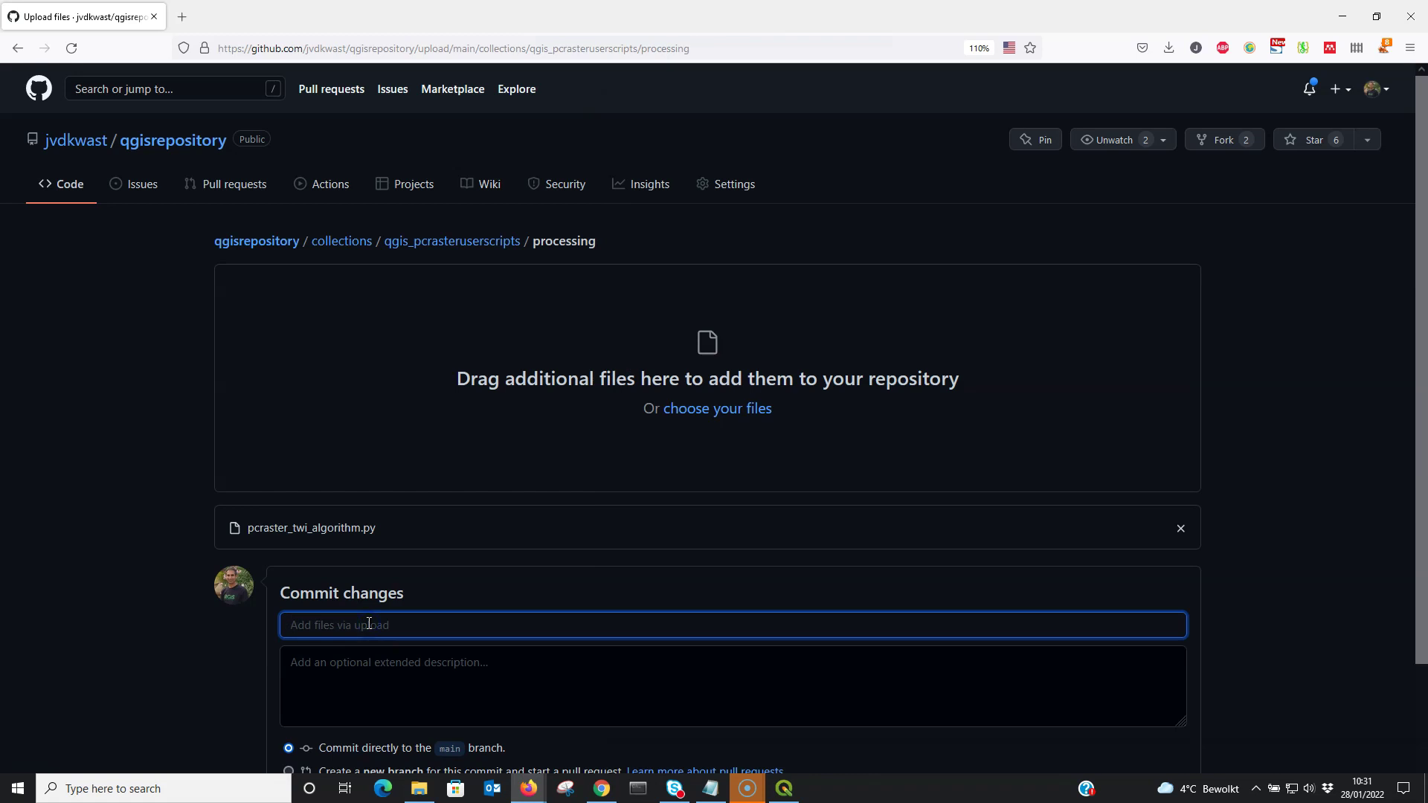
type("TWI script added")
key("Return")
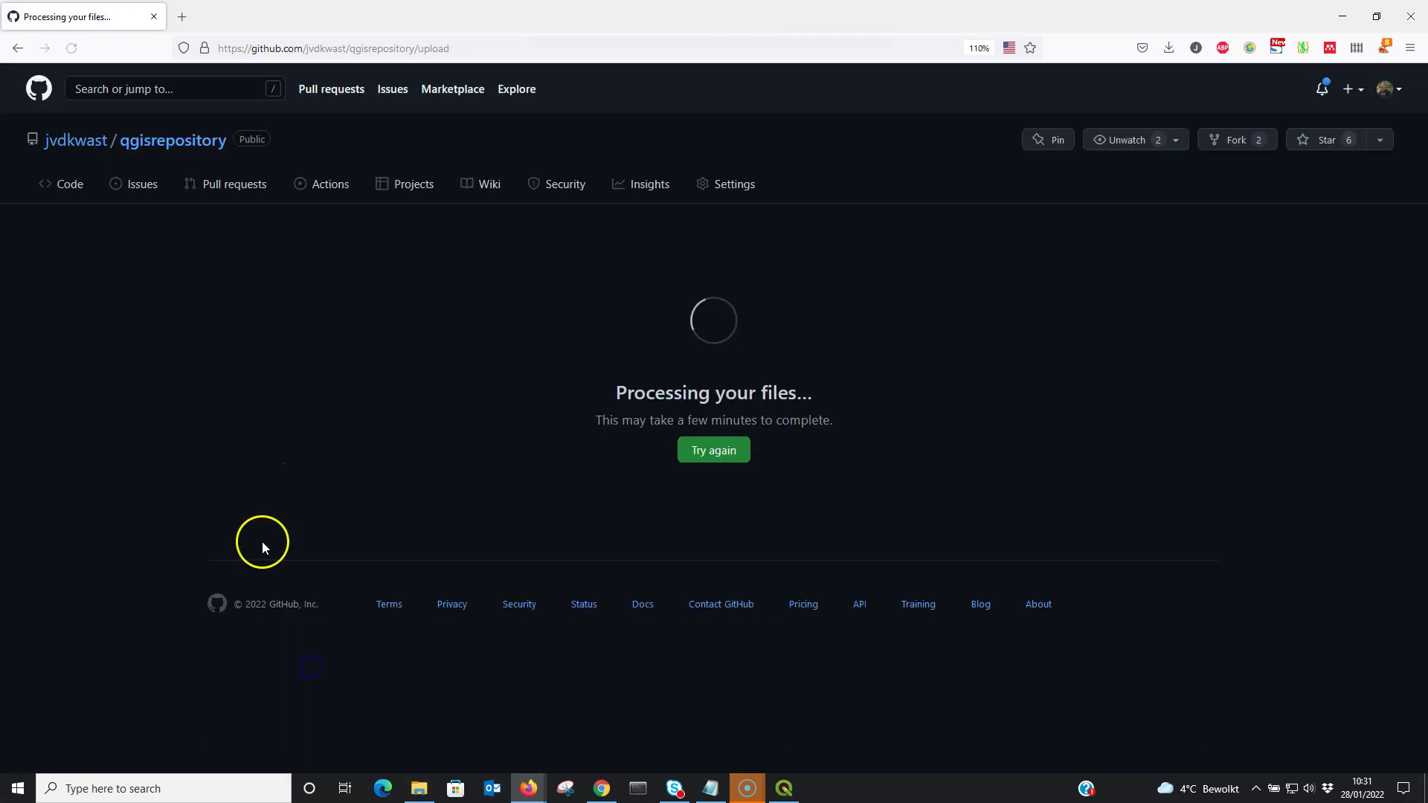